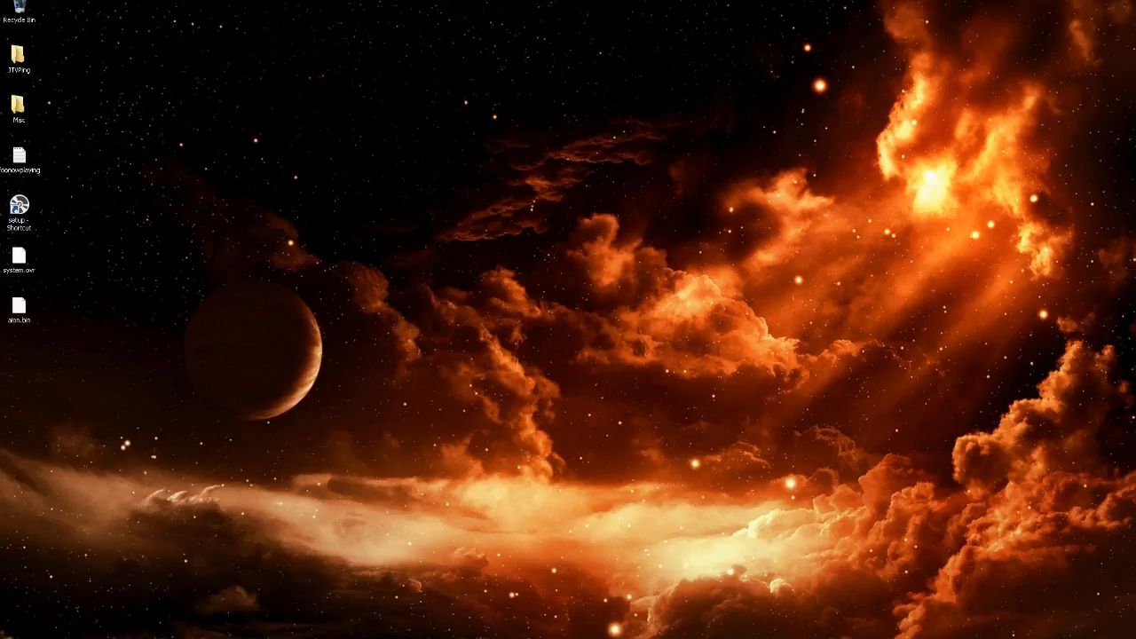
Open the CLR Browser Source plugin page from the OBS website and review its download links and runtime requirements
drag(1135, 37, 536, 21)
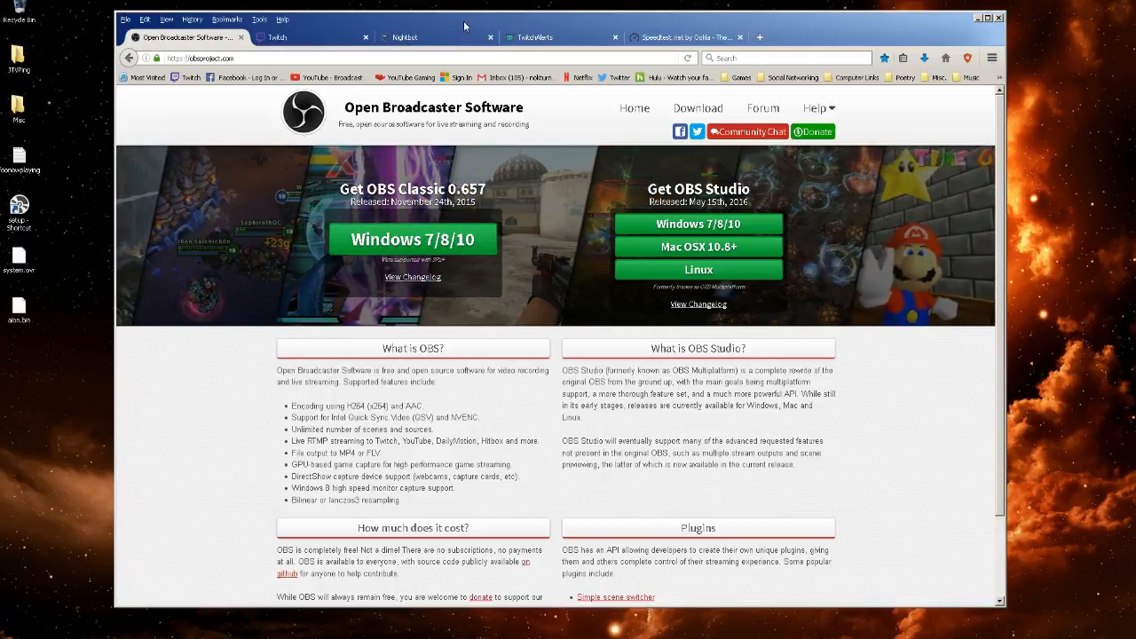
drag(464, 26, 432, 26)
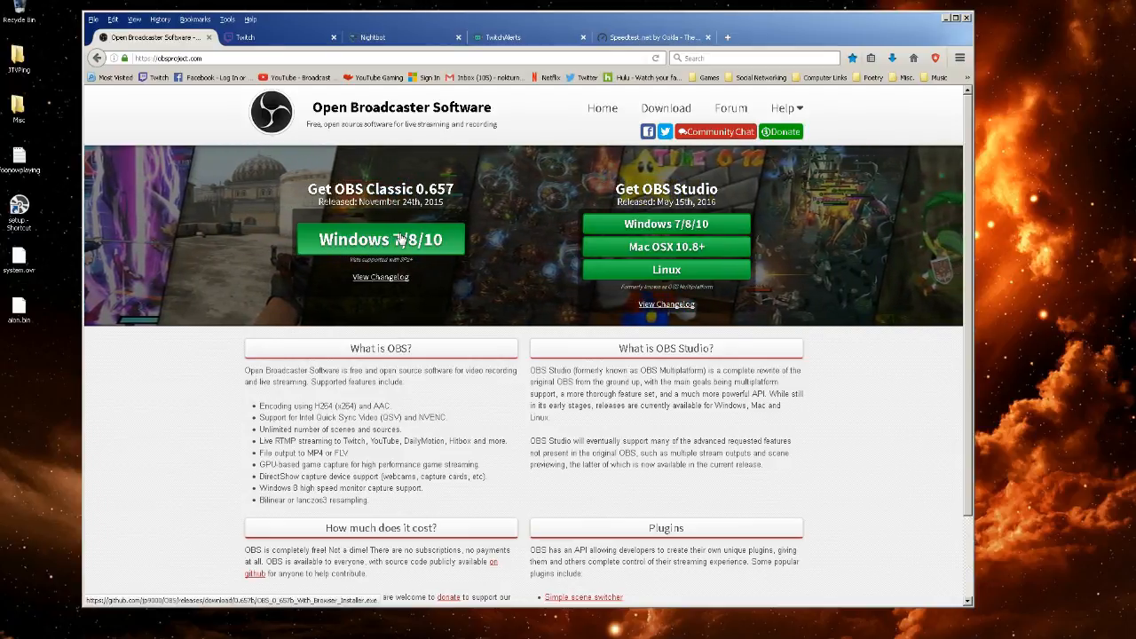
scroll(186, 386, down, 1)
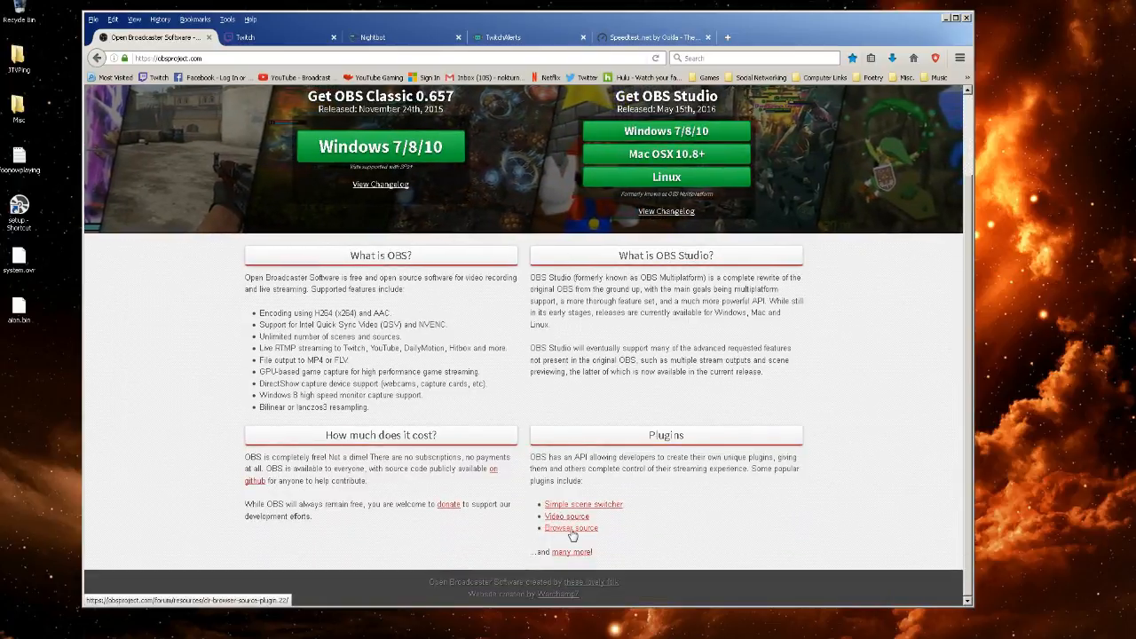
click(571, 528)
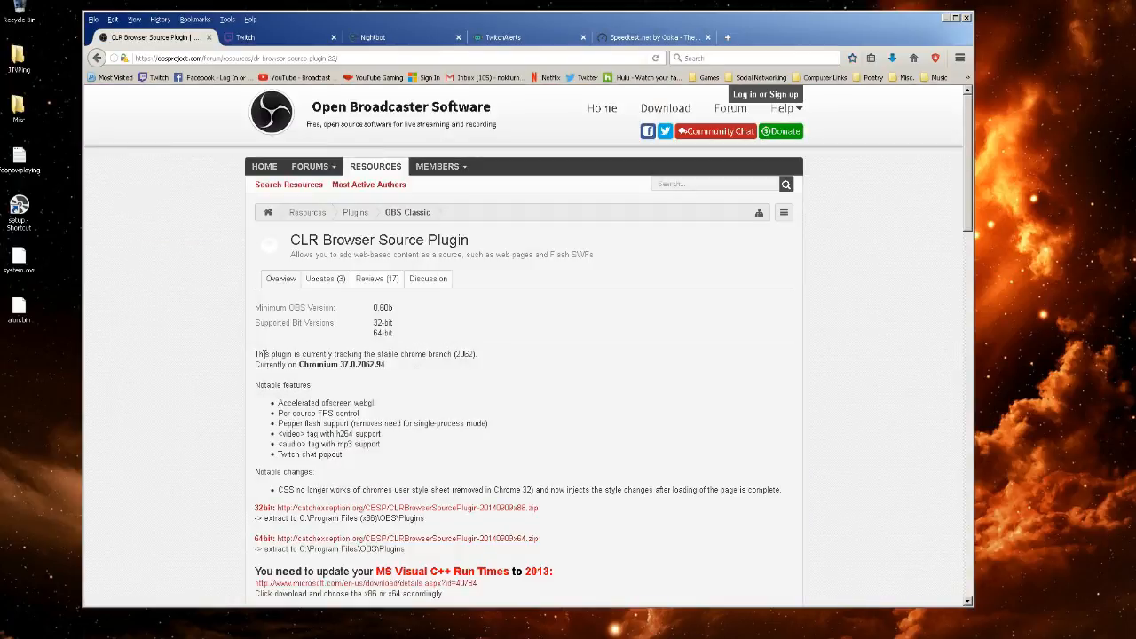
scroll(253, 373, down, 3)
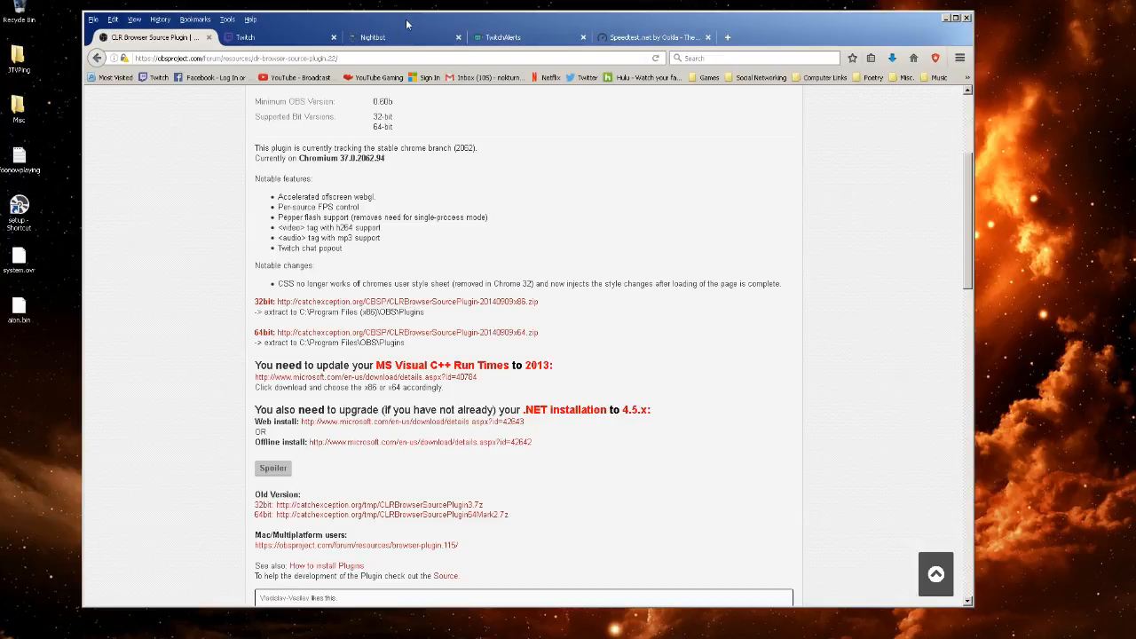
View the Twitch following page and load hitbox.tv in a new browser tab
click(284, 37)
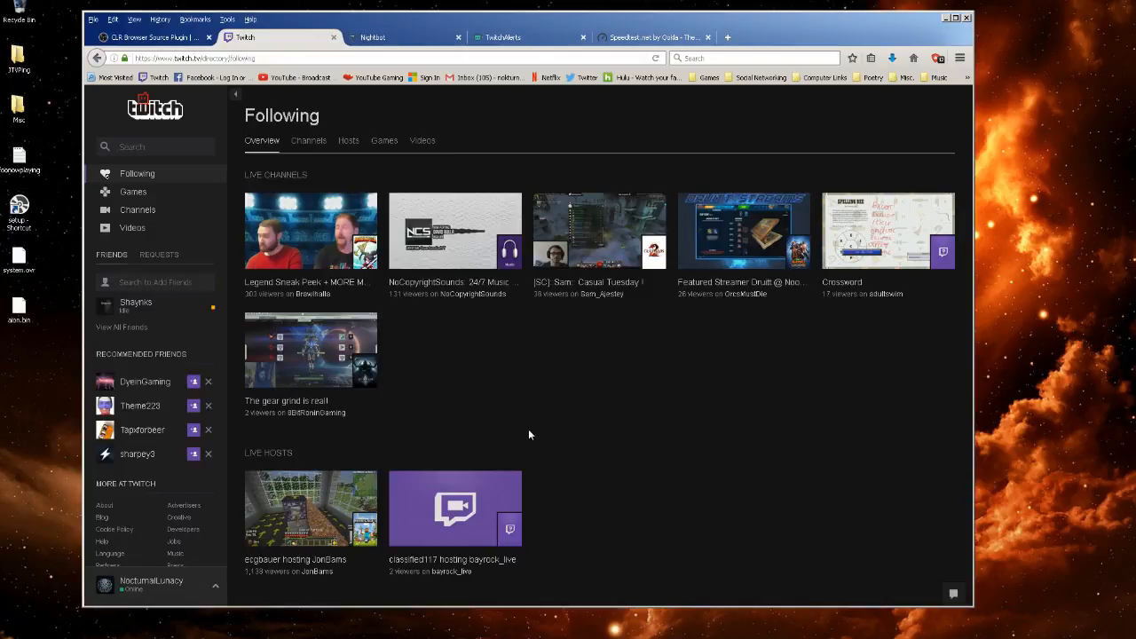
click(728, 37)
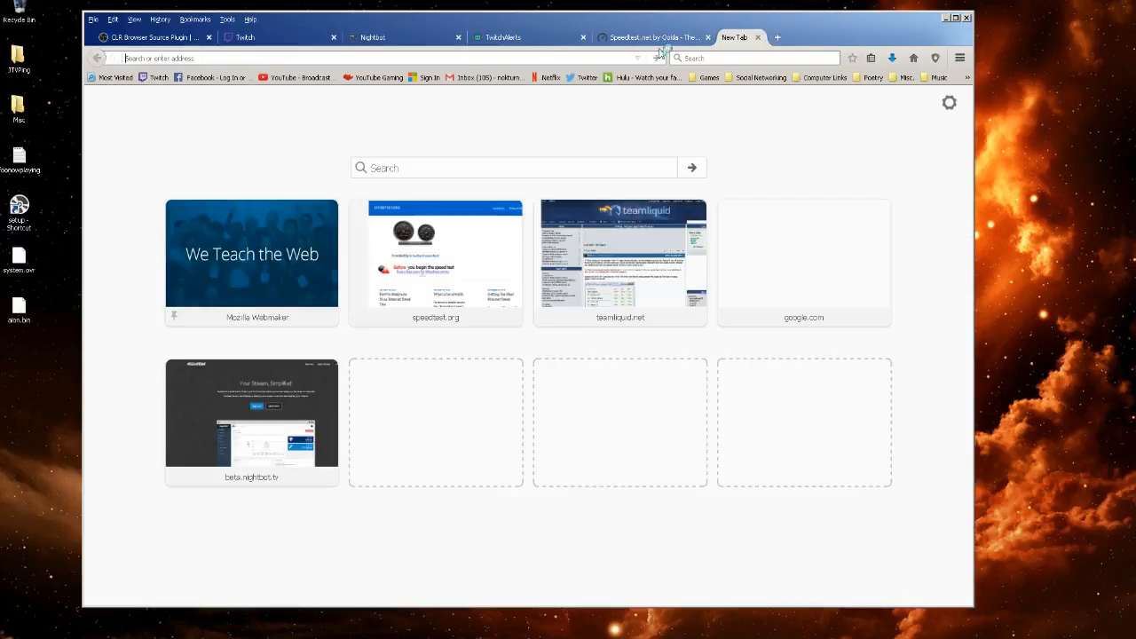
click(382, 58)
text(hitbox.tv/)
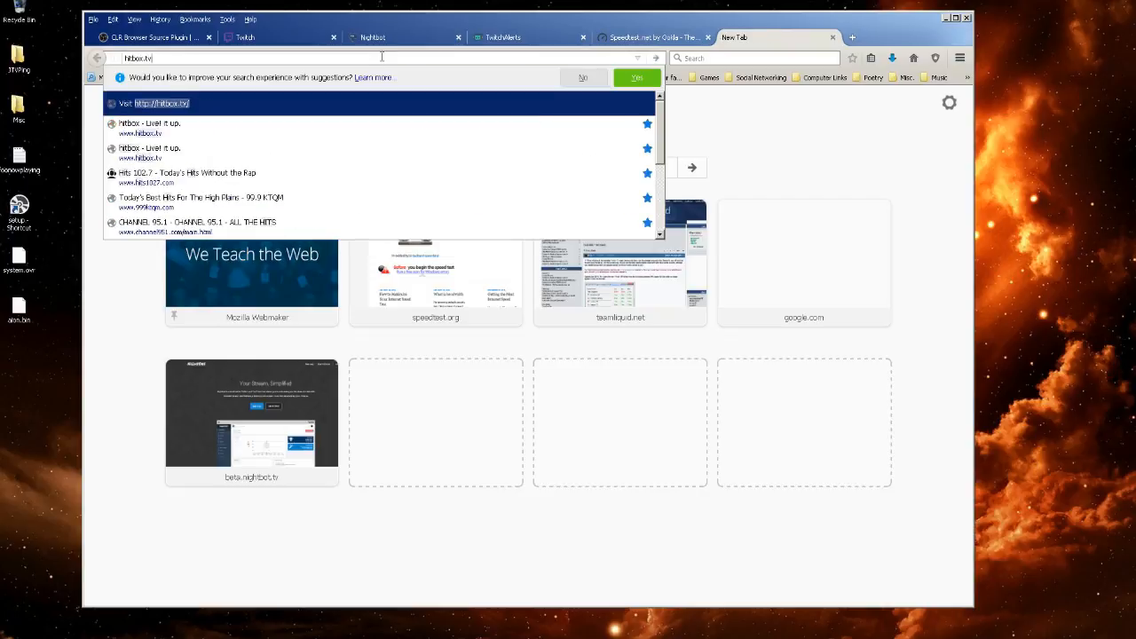
key(Return)
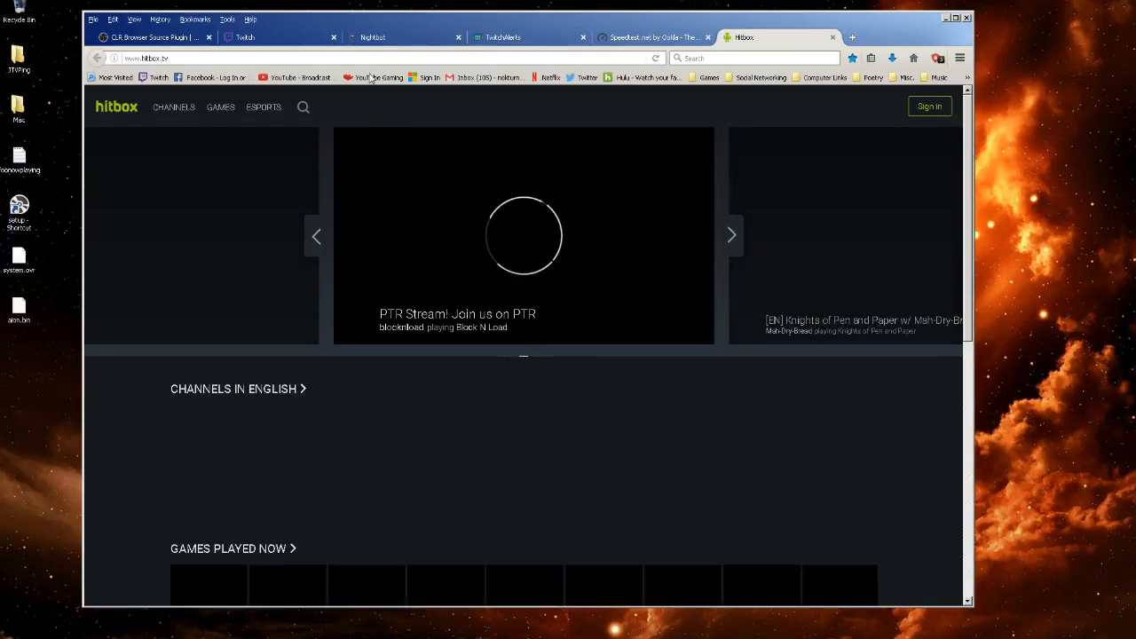
Load the YouTube home page in the hitbox tab and bring the browser window back into view
click(308, 81)
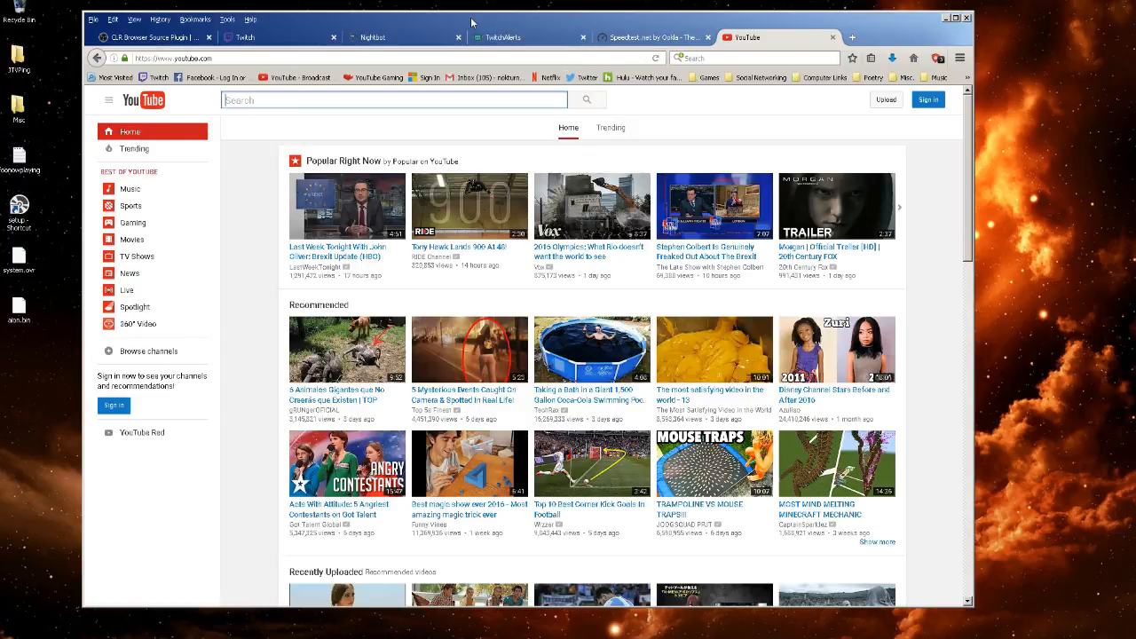
drag(472, 23, 1135, 22)
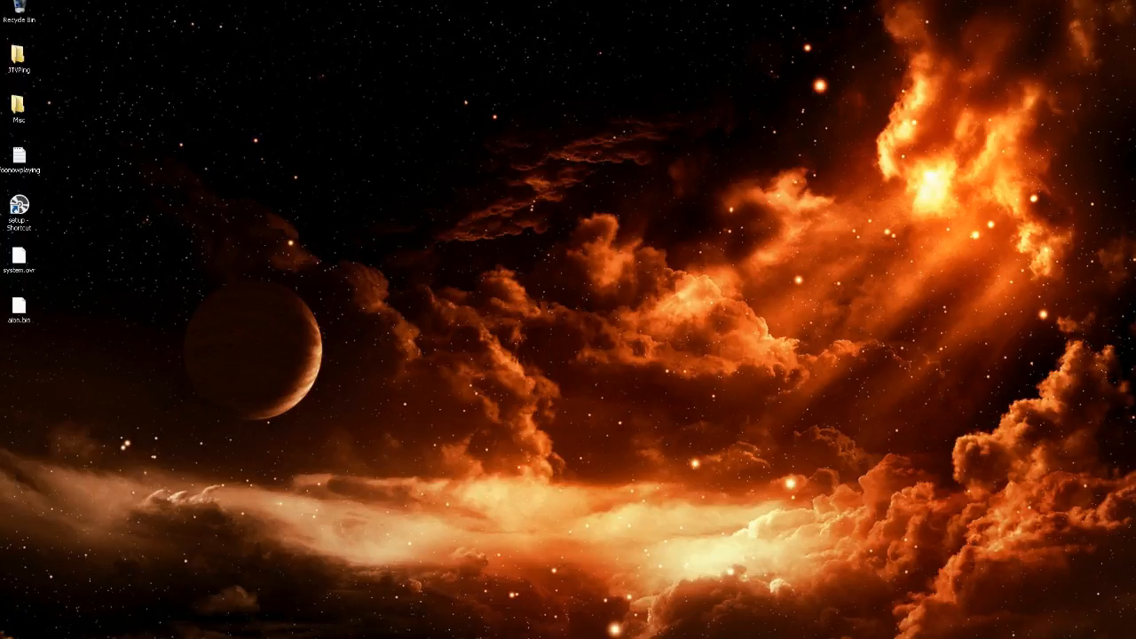
drag(1135, 35, 637, 31)
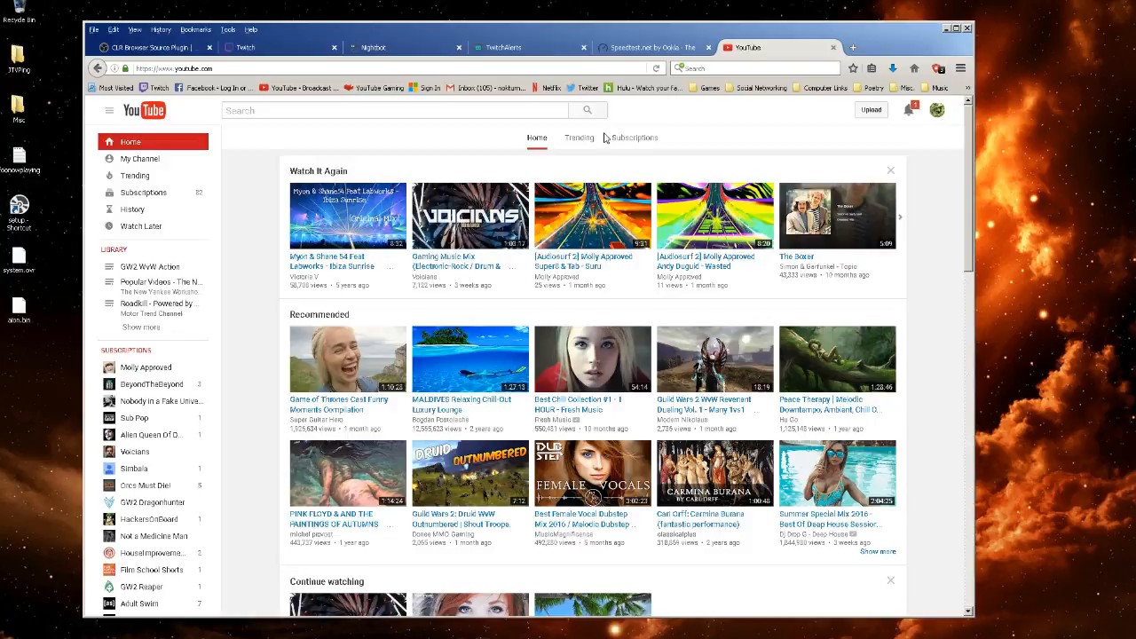
Open the channel's Live Streaming dashboard through the Video Manager, dismiss the Moderators notice and go to the Encoder Setup section
click(140, 160)
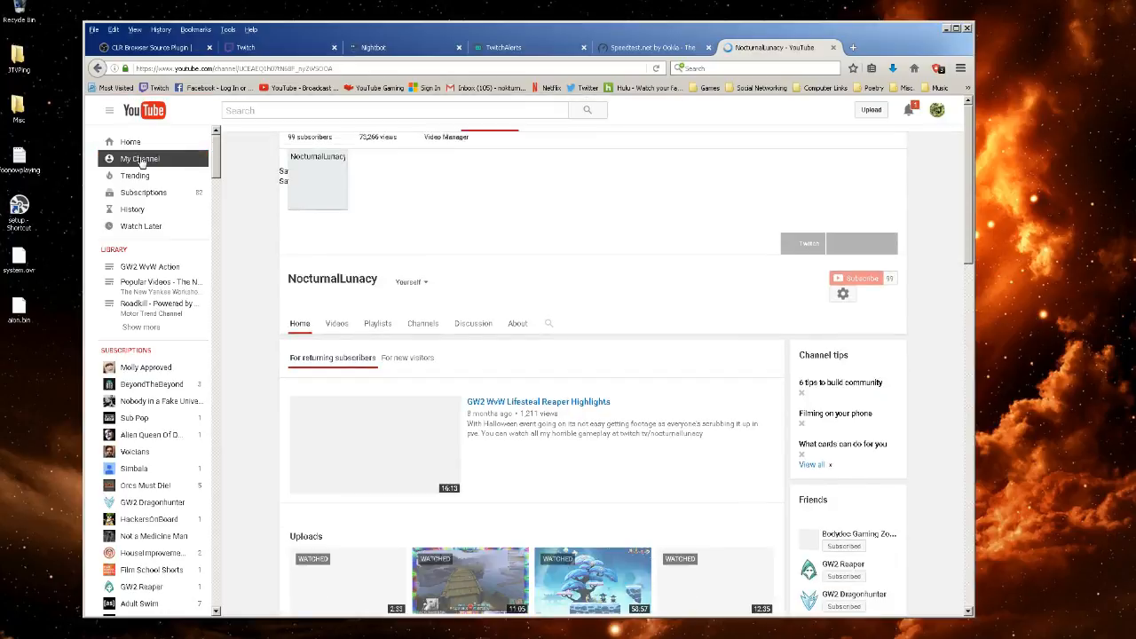
click(453, 140)
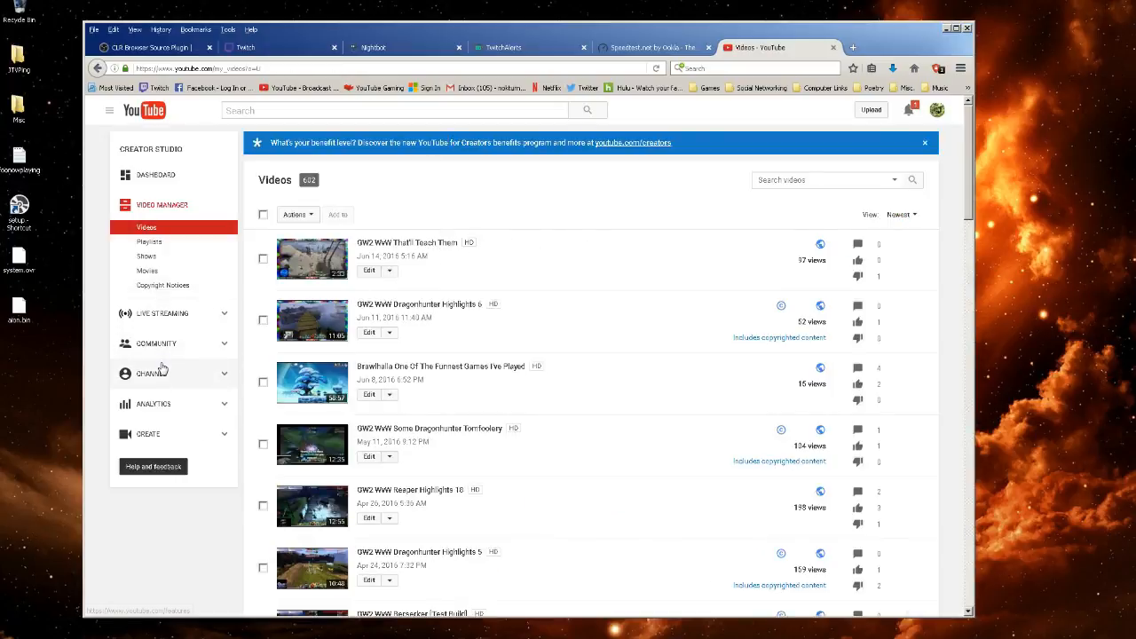
click(173, 320)
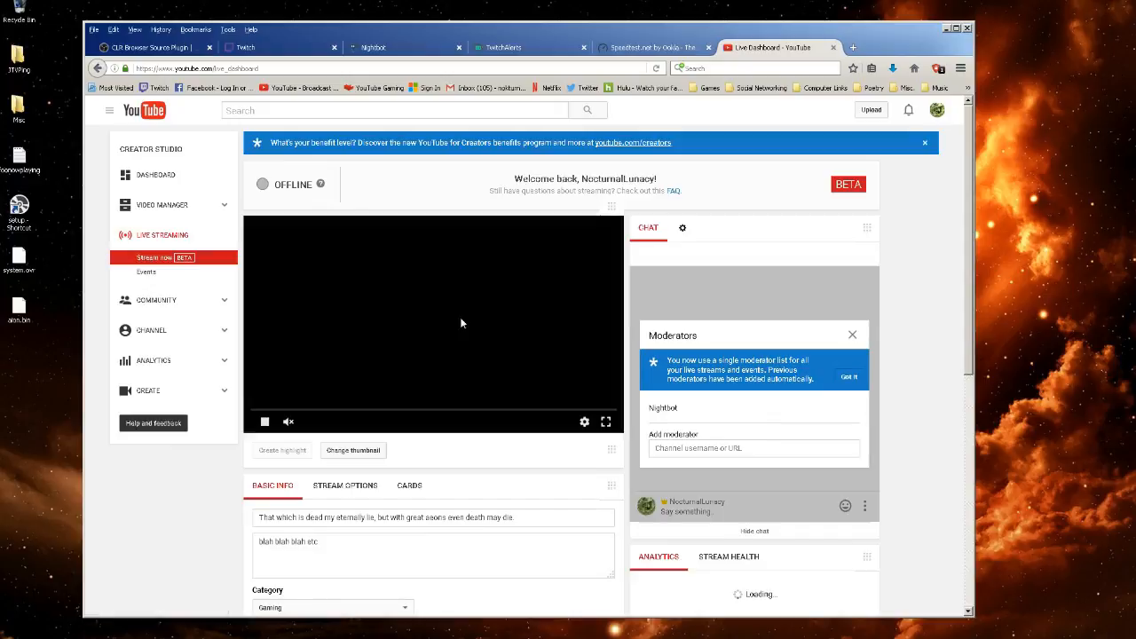
click(853, 337)
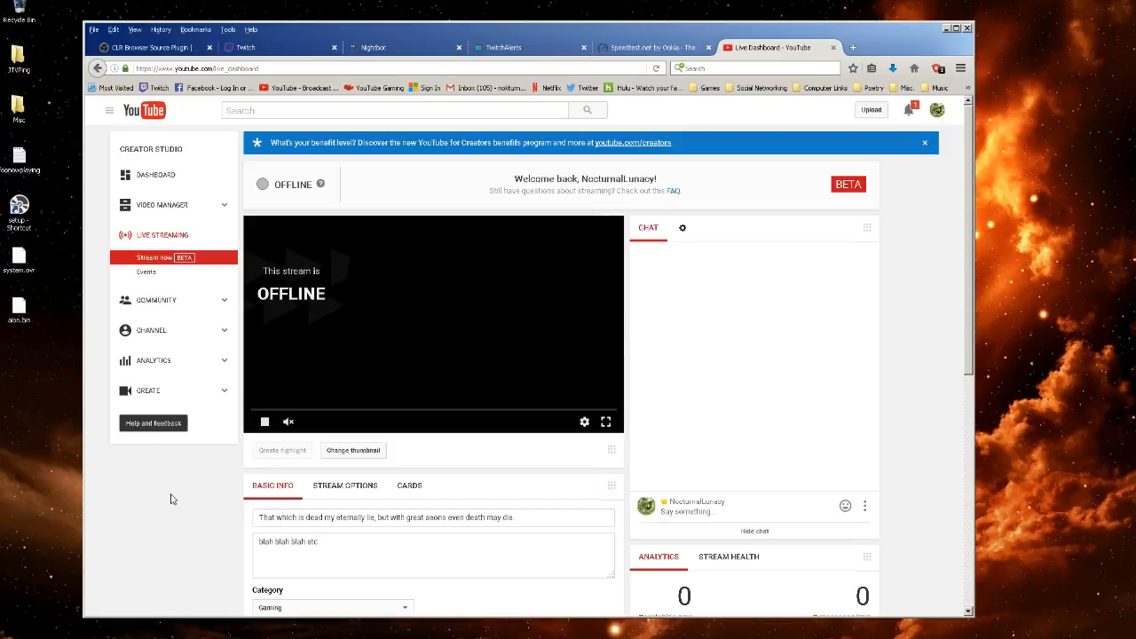
scroll(187, 493, down, 3)
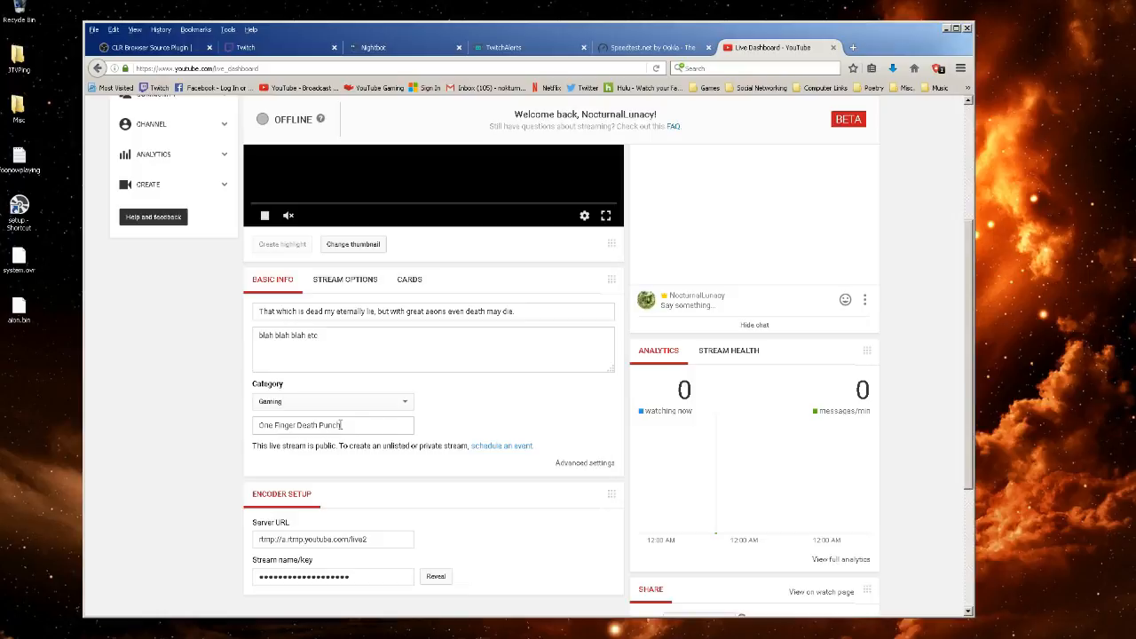
scroll(213, 459, down, 2)
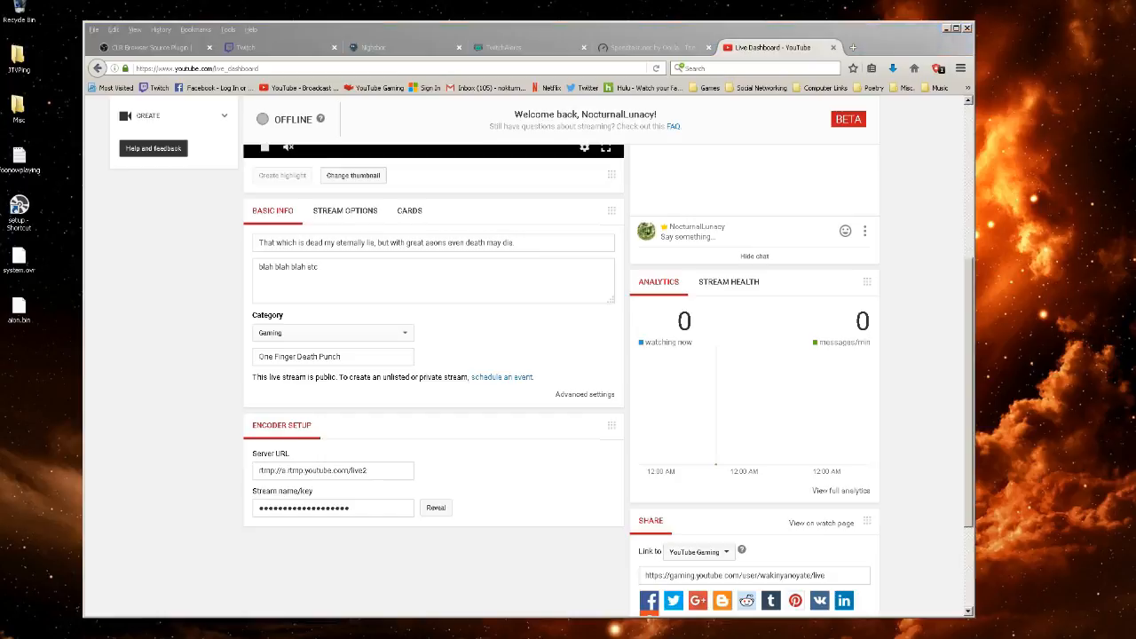
Switch to Open Broadcaster Software, enlarge its window over the browser and open the Broadcast Settings
drag(1135, 232, 234, 50)
drag(532, 359, 808, 539)
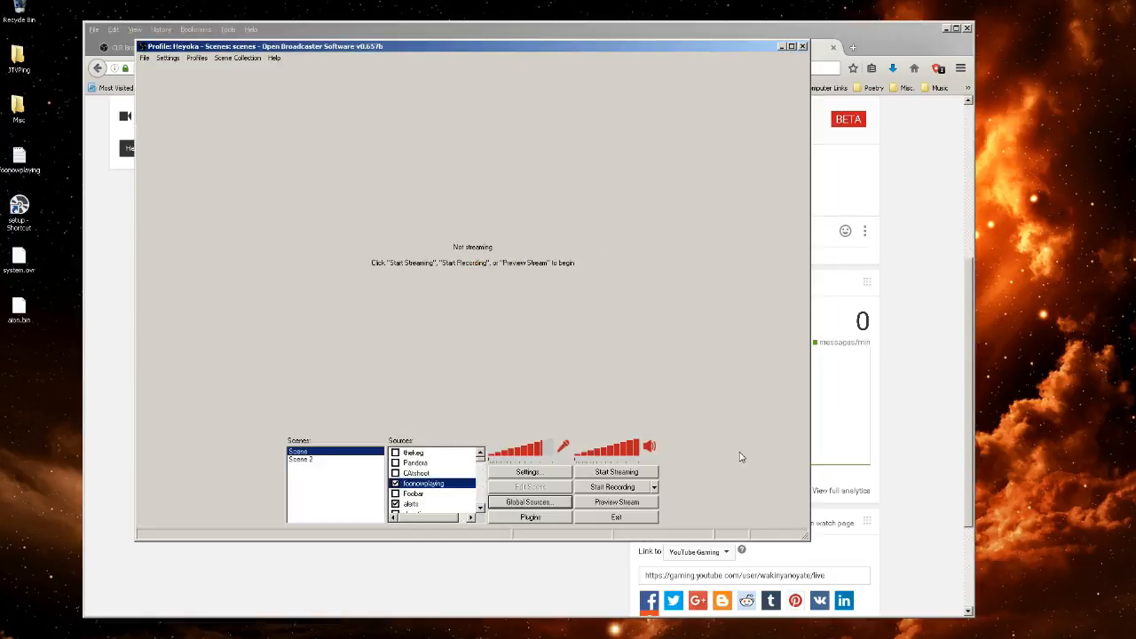
click(528, 472)
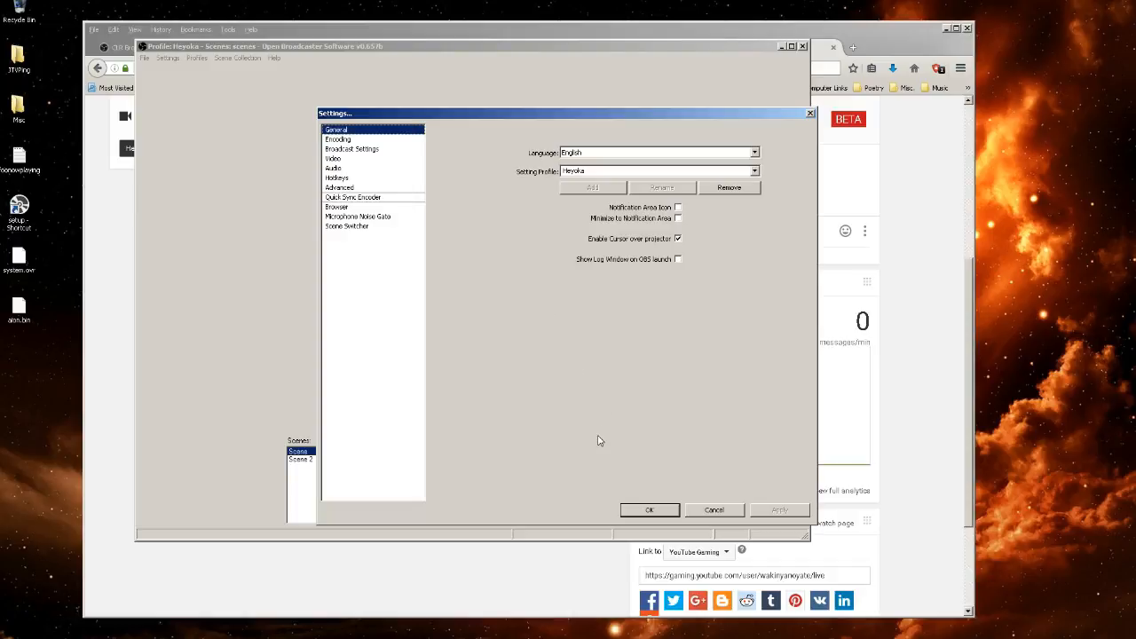
click(351, 149)
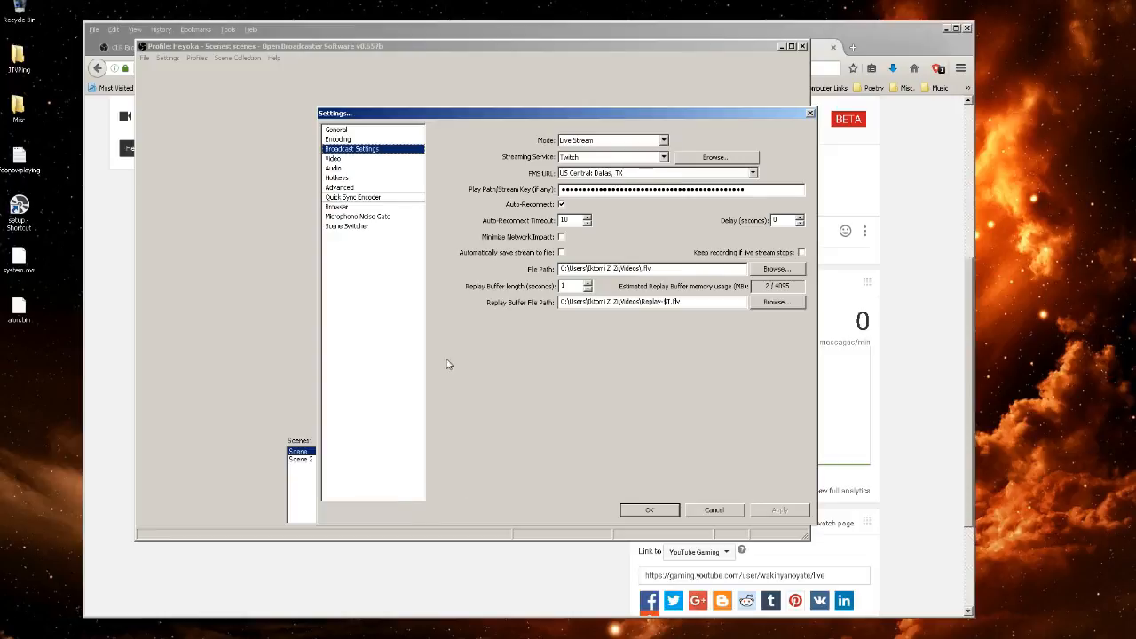
Copy the Server URL from YouTube's Encoder Setup and move the browser aside to return to the OBS Broadcast Settings
click(871, 41)
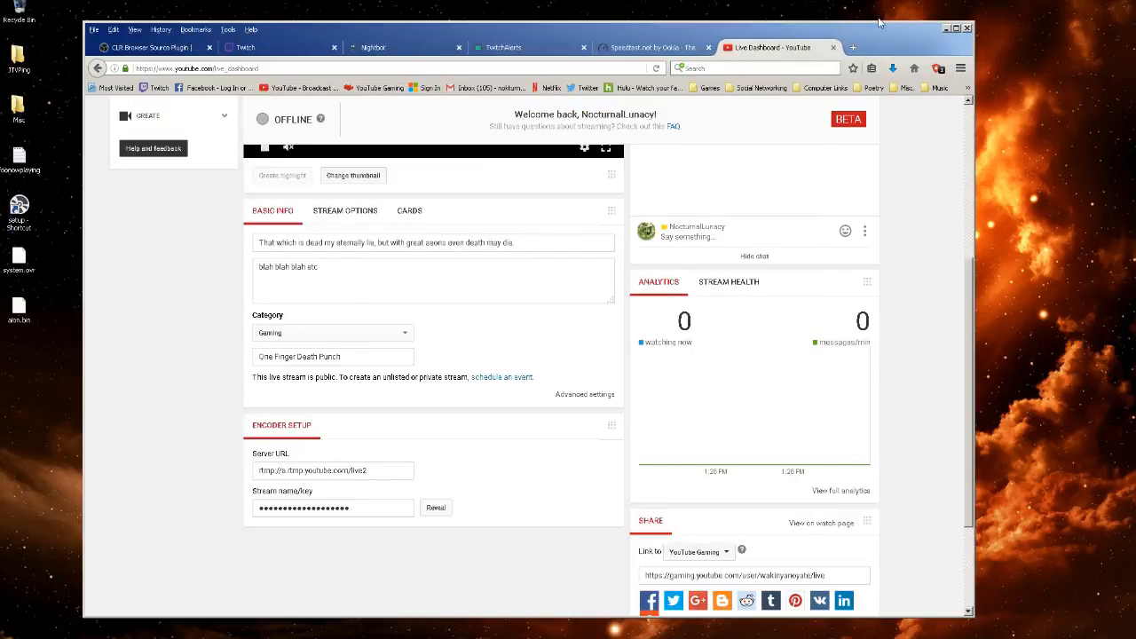
click(285, 467)
key(ctrl+a)
right_click(307, 465)
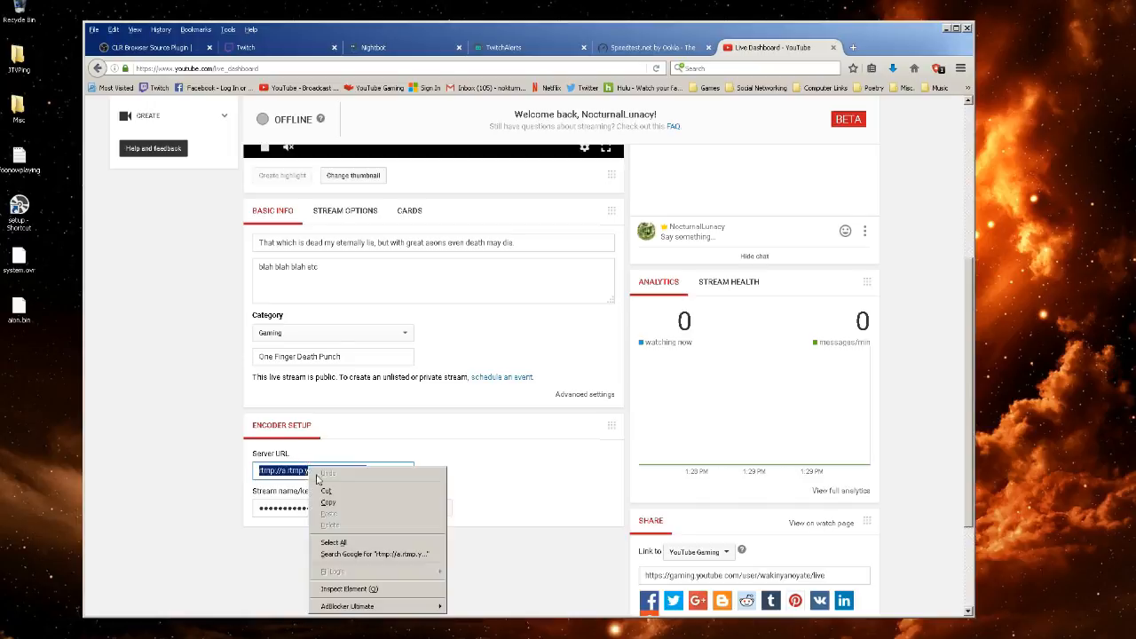
click(322, 505)
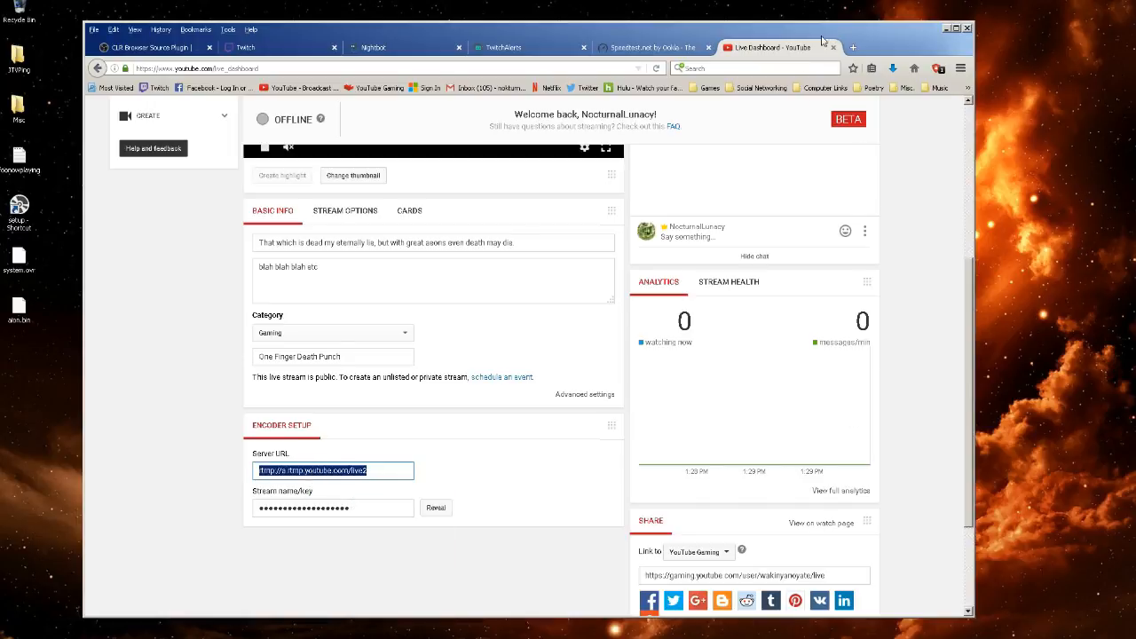
drag(820, 32, 1135, 84)
click(524, 140)
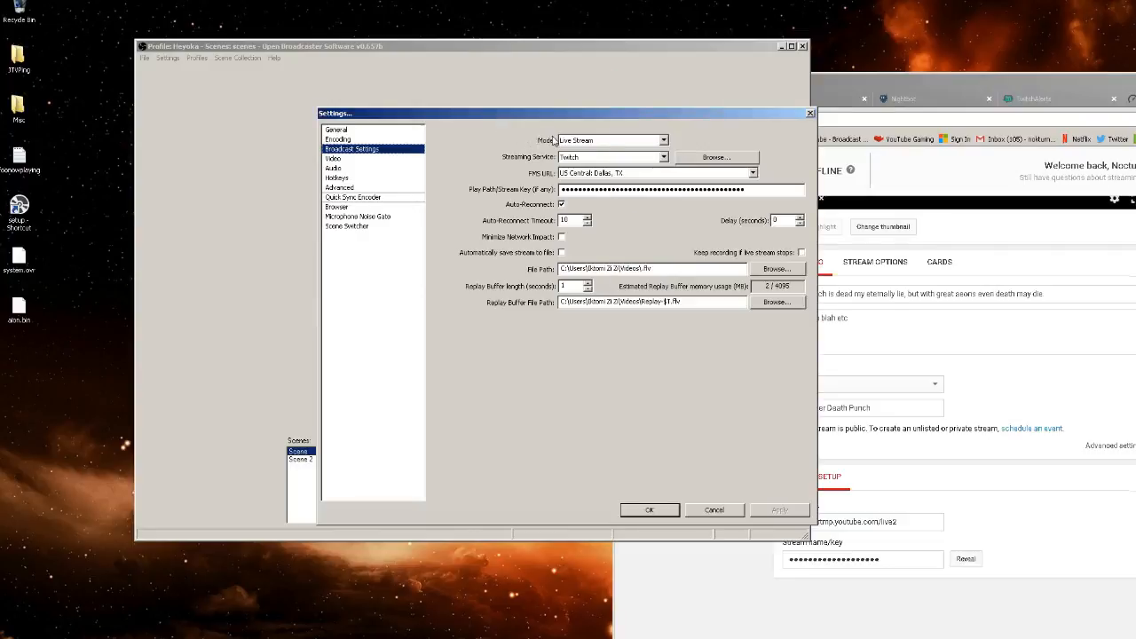
Check the FMS URL server list and try YouTube / YouTube Gaming as the streaming service
click(751, 173)
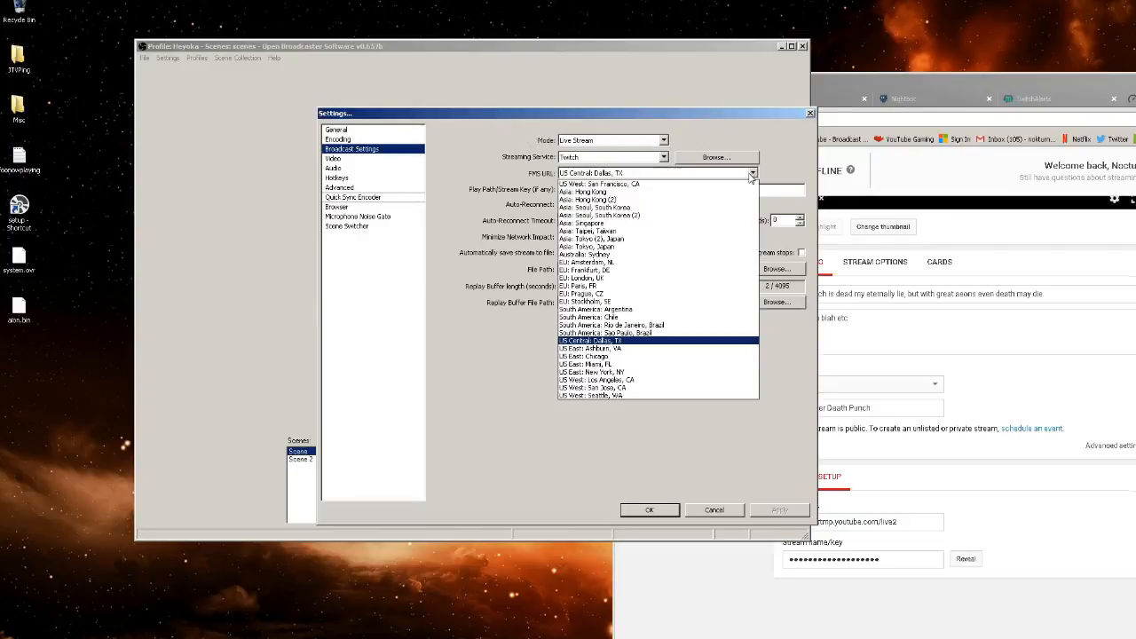
click(754, 173)
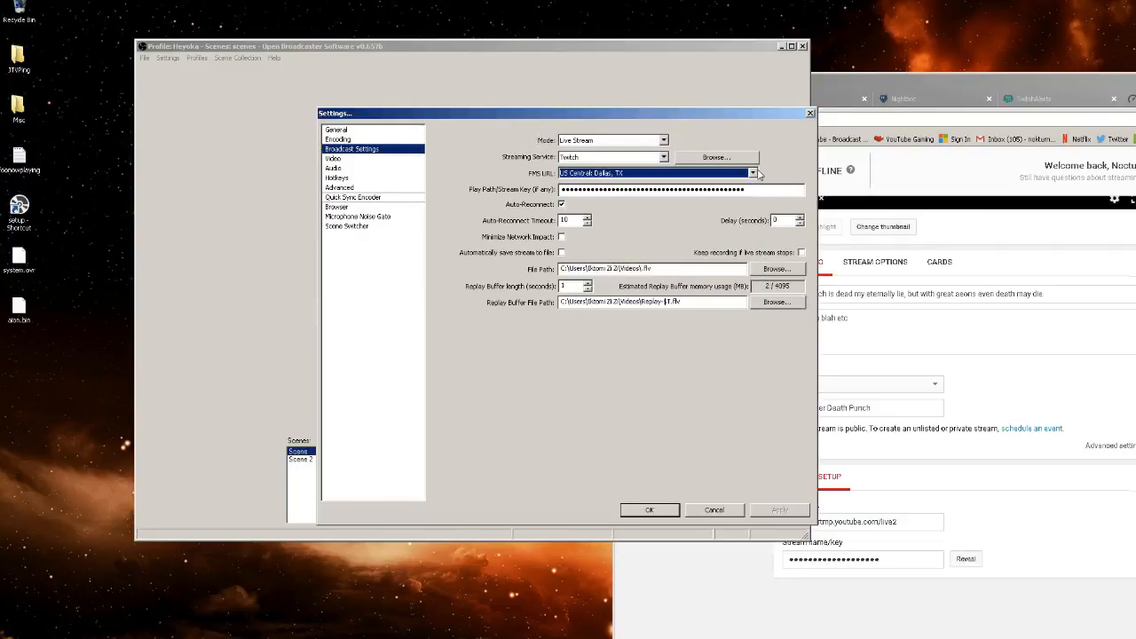
click(754, 173)
click(664, 158)
click(665, 157)
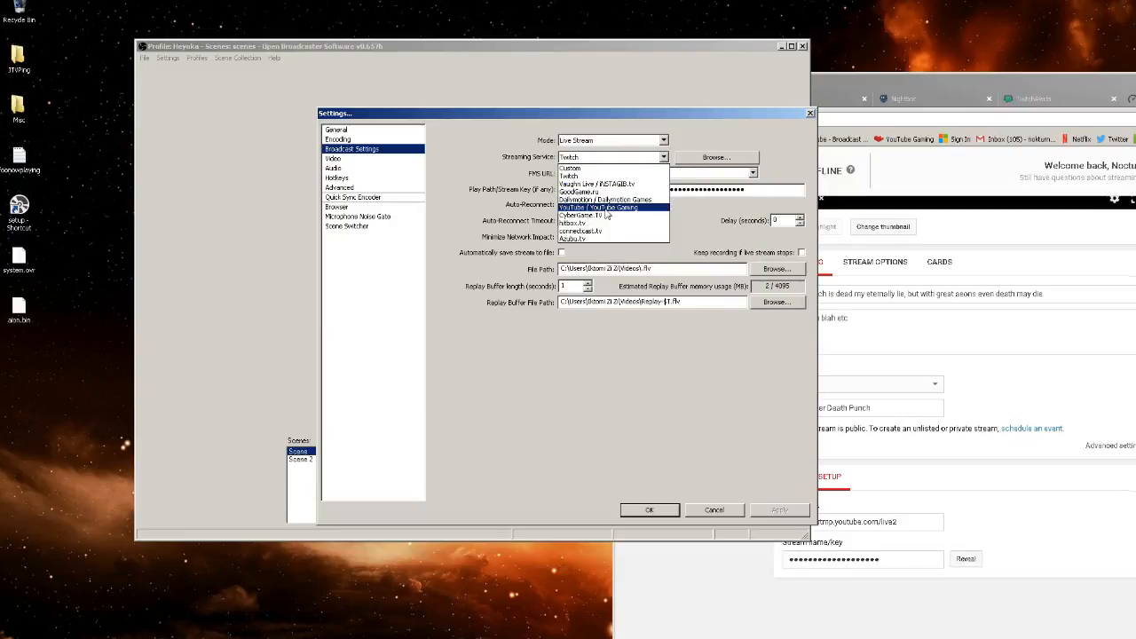
click(607, 207)
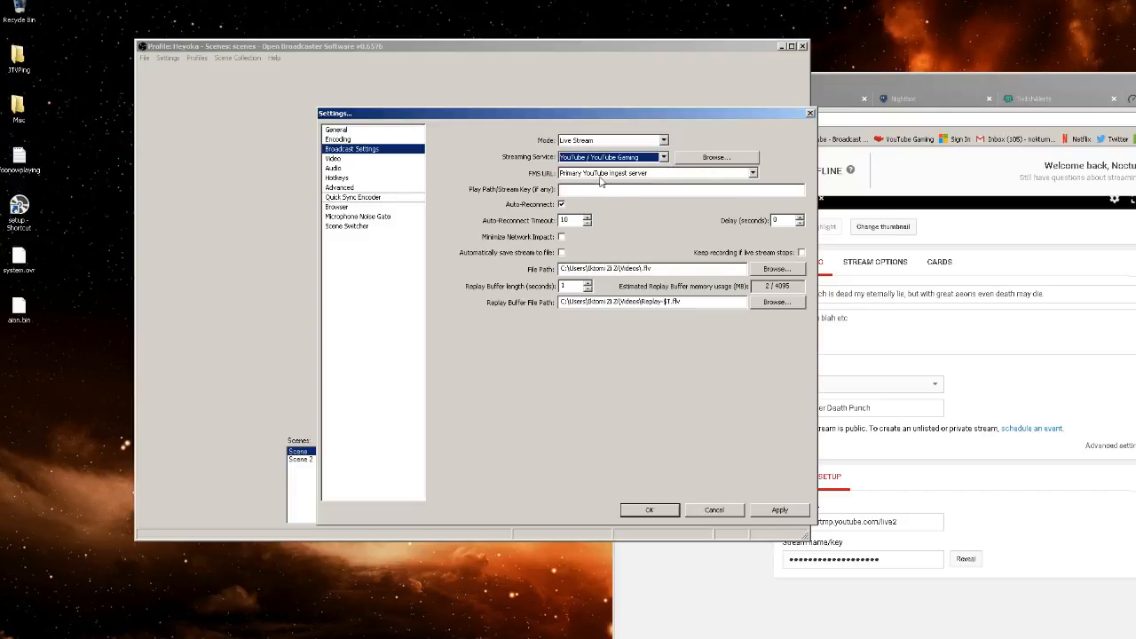
Set the streaming service to Custom and paste rtmp://a.rtmp.youtube.com/live2 as the FMS URL
click(663, 157)
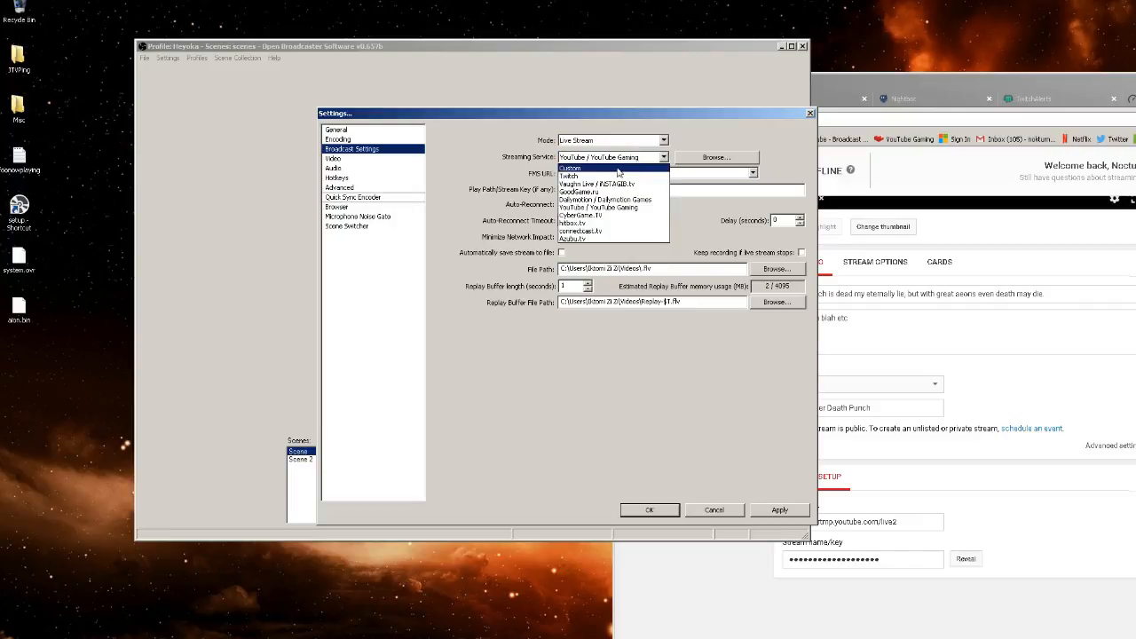
click(611, 169)
right_click(588, 177)
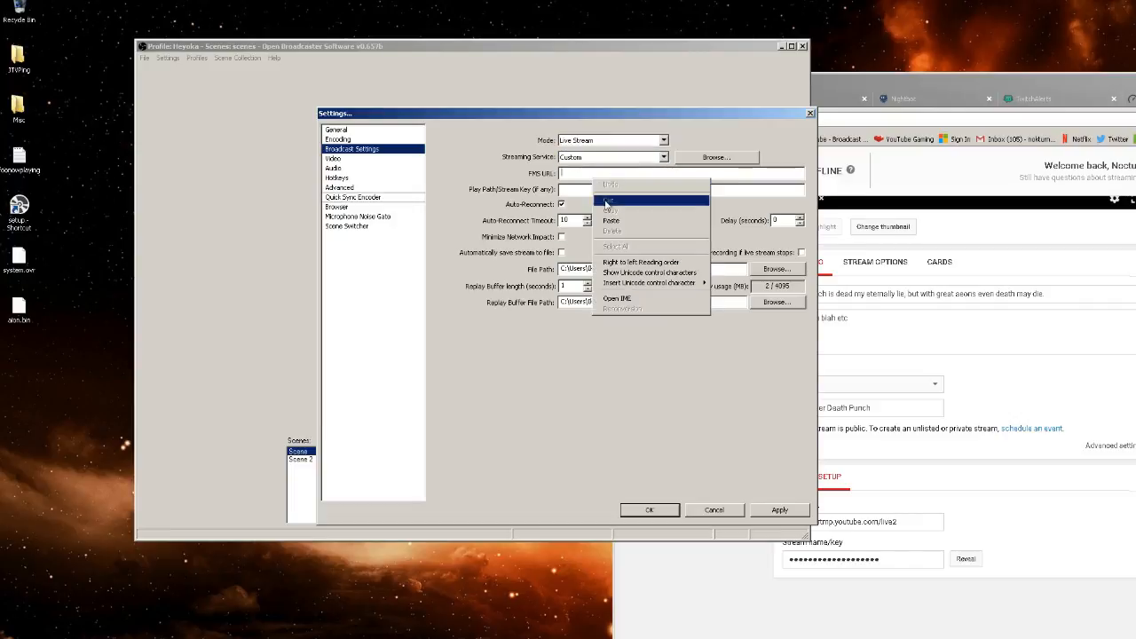
click(615, 222)
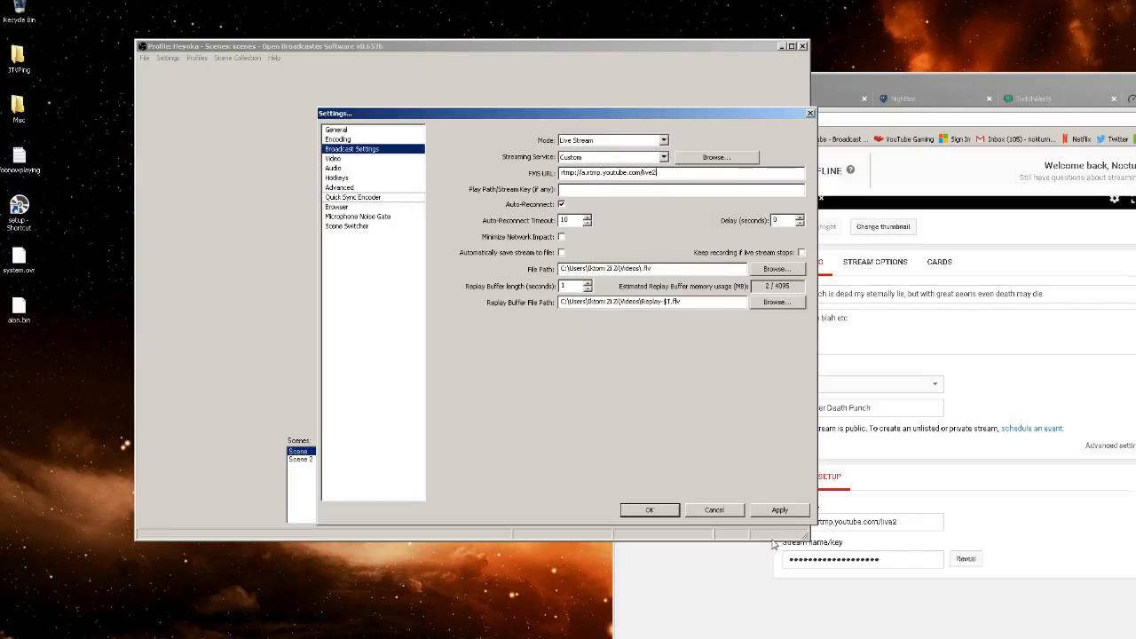
Copy the stream name/key from YouTube's Encoder Setup and paste it as the Play Path/Stream Key in the OBS Broadcast Settings
click(720, 593)
click(829, 561)
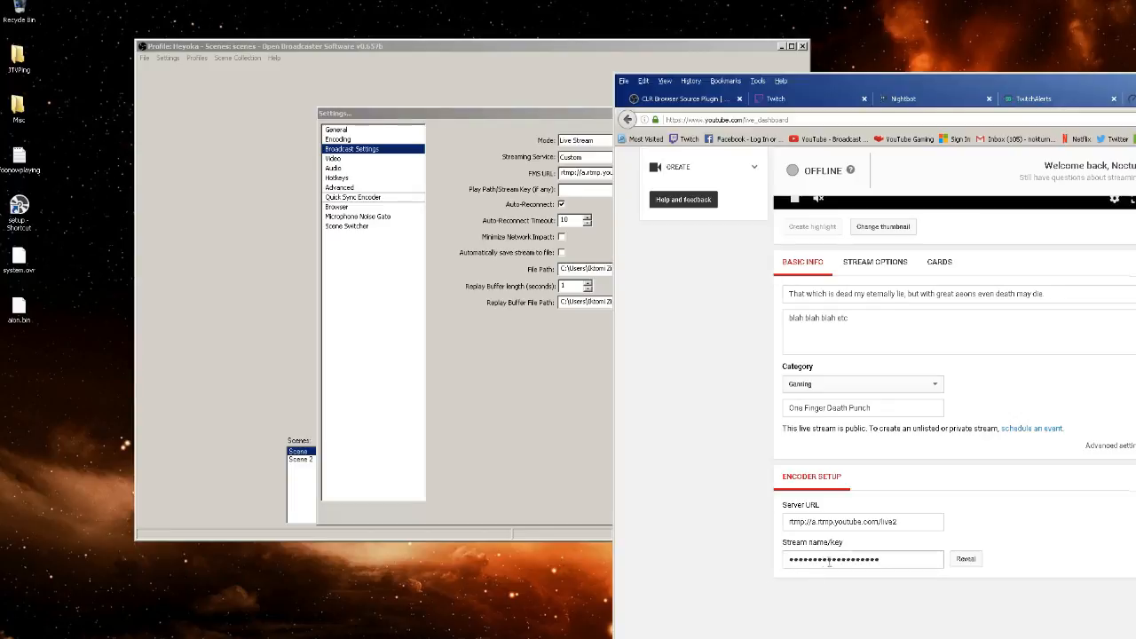
double_click(827, 561)
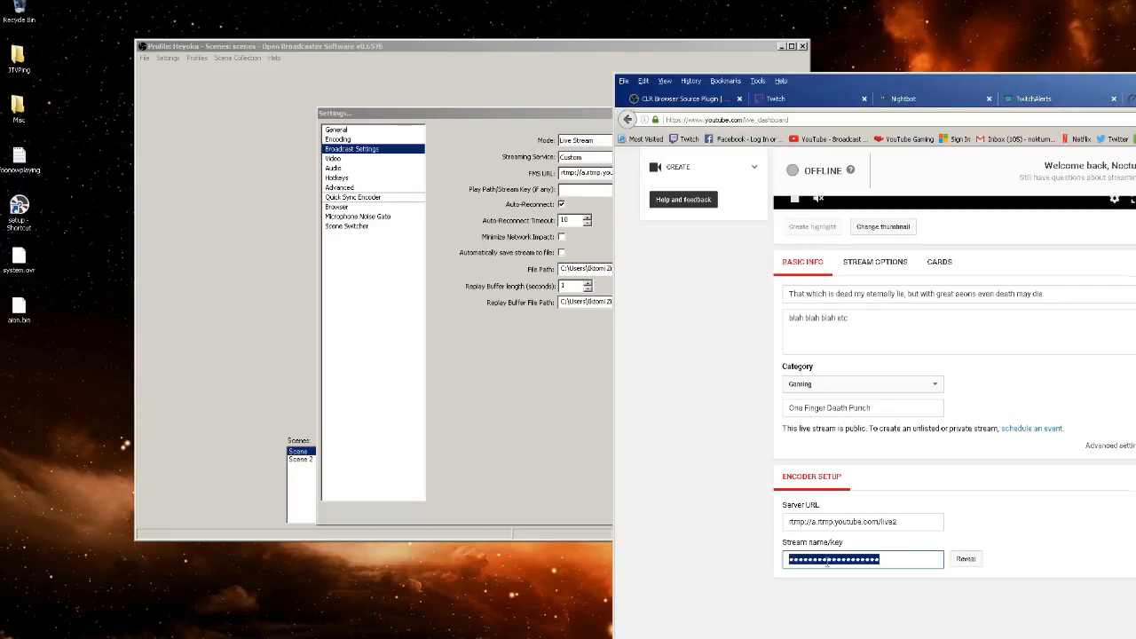
right_click(828, 561)
click(845, 460)
click(579, 388)
right_click(591, 189)
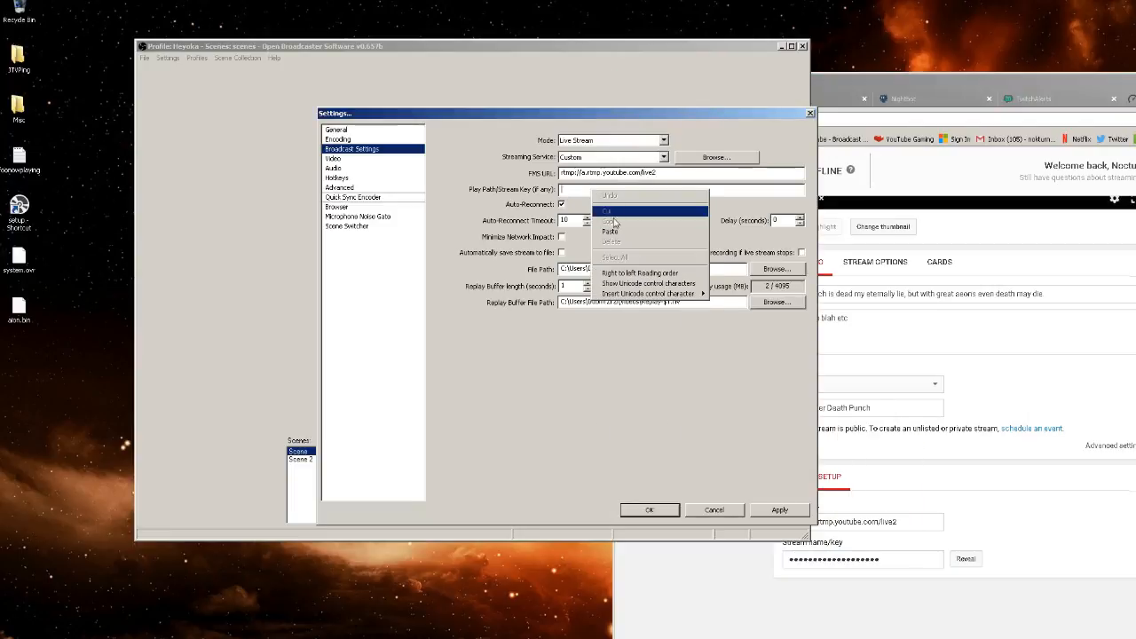
click(632, 231)
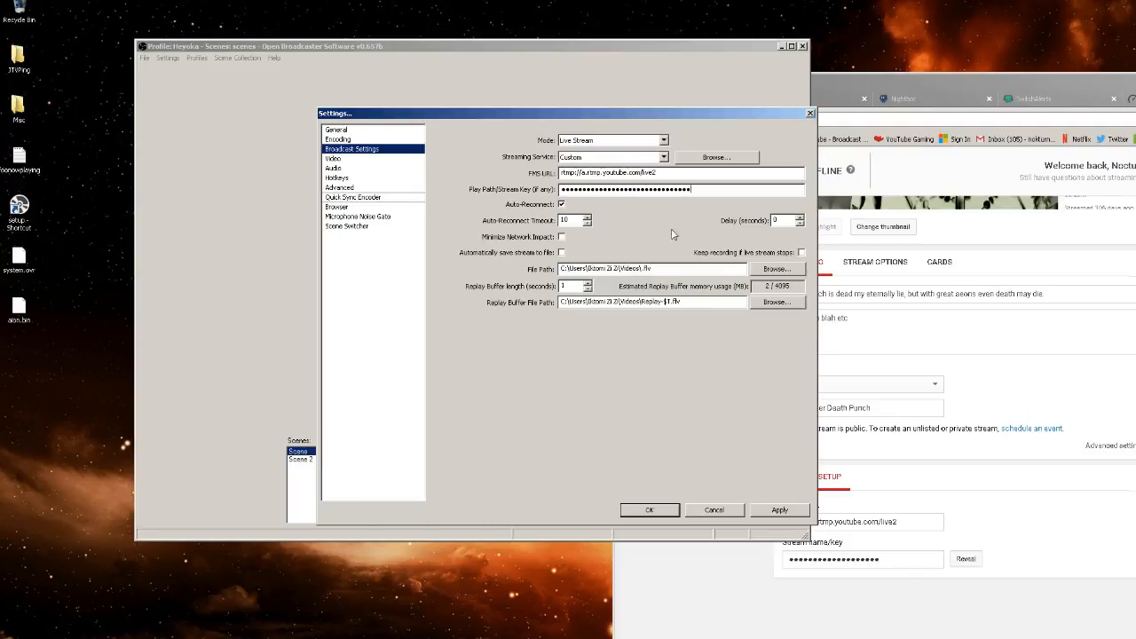
Apply the YouTube broadcast settings and close the Settings dialog
click(725, 582)
click(611, 212)
click(792, 509)
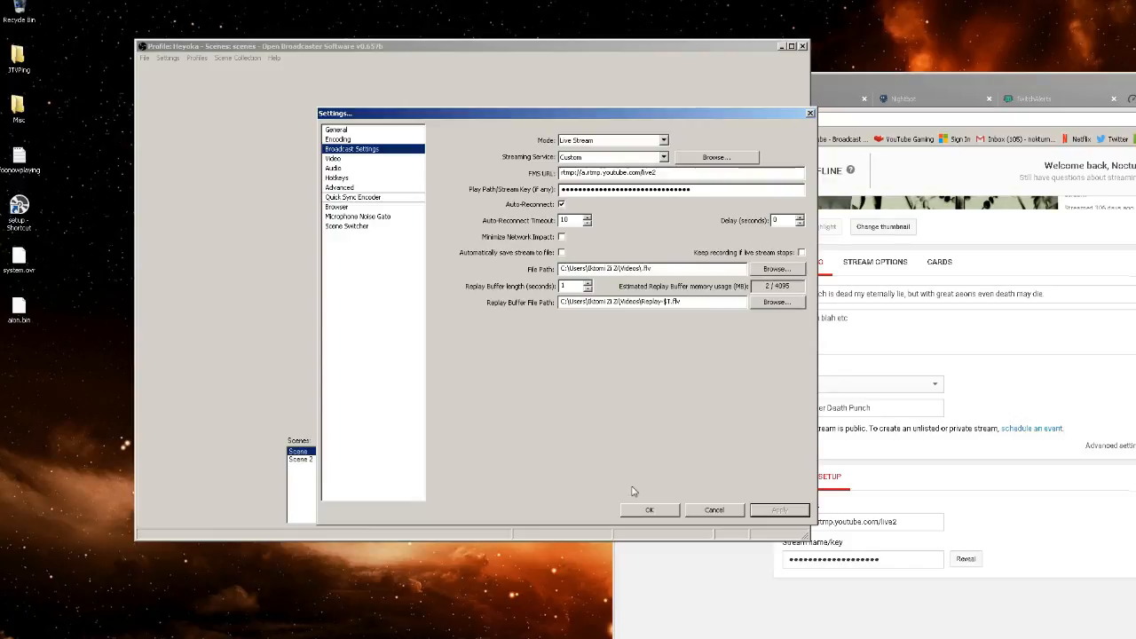
click(651, 511)
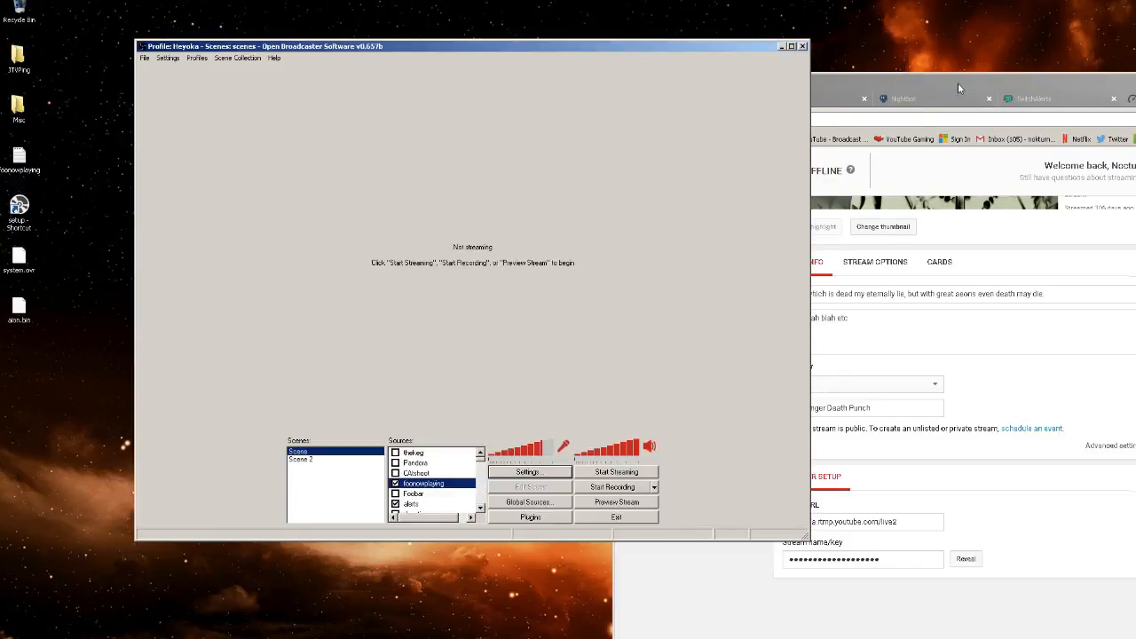
Move the browser aside, check the base resolution, downscale and FPS in the OBS Video settings, and close the dialog
click(961, 79)
drag(448, 46, 436, 24)
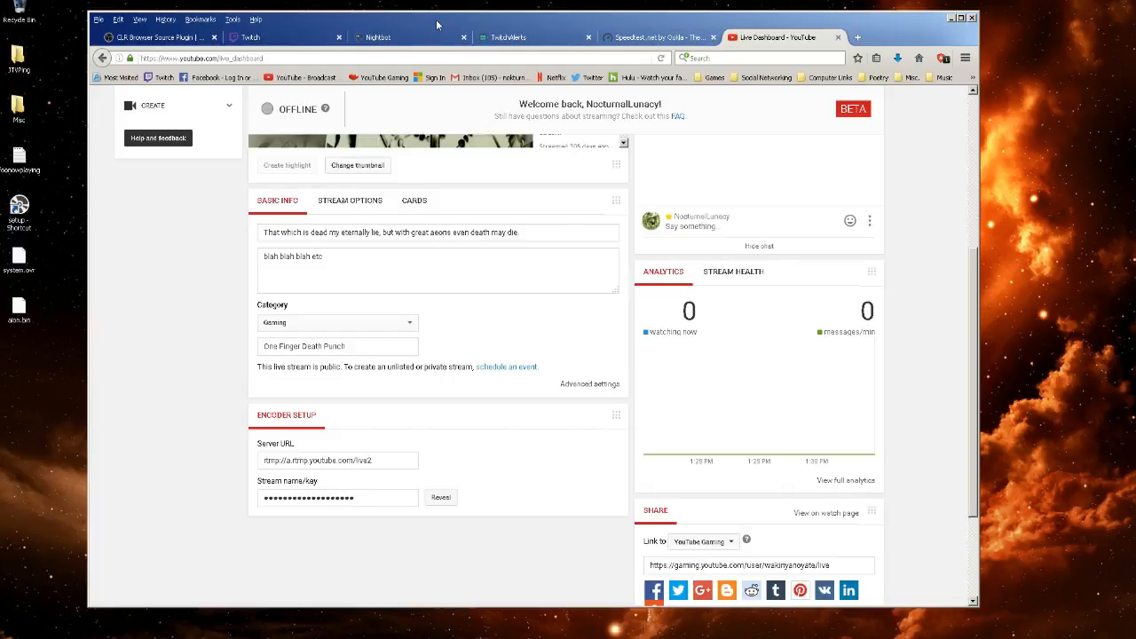
drag(437, 23, 900, 28)
click(400, 106)
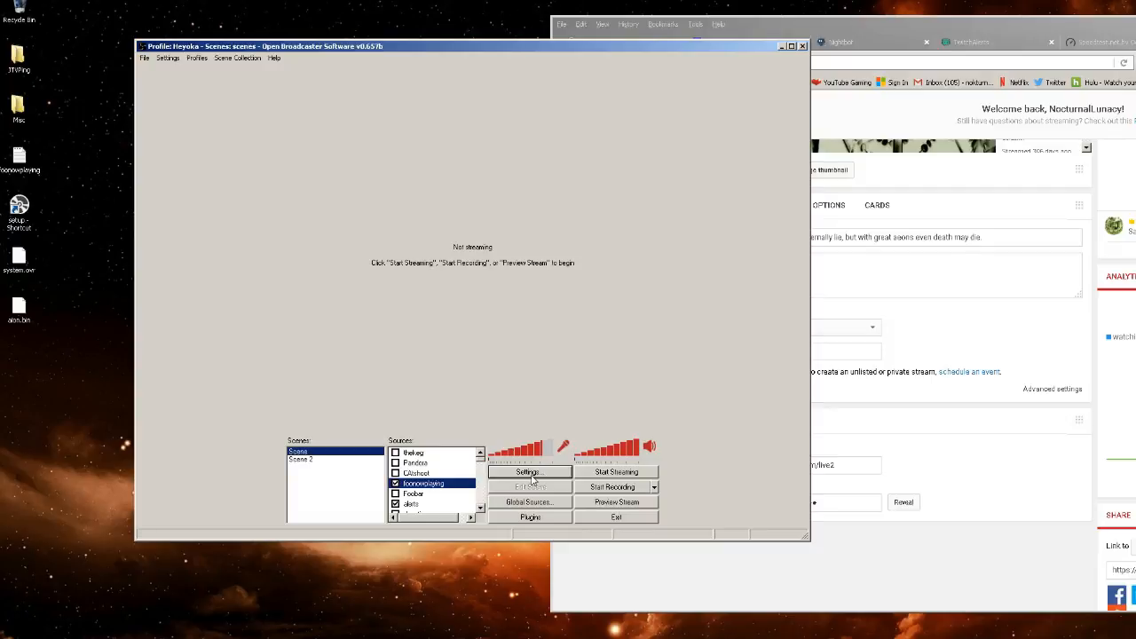
click(528, 474)
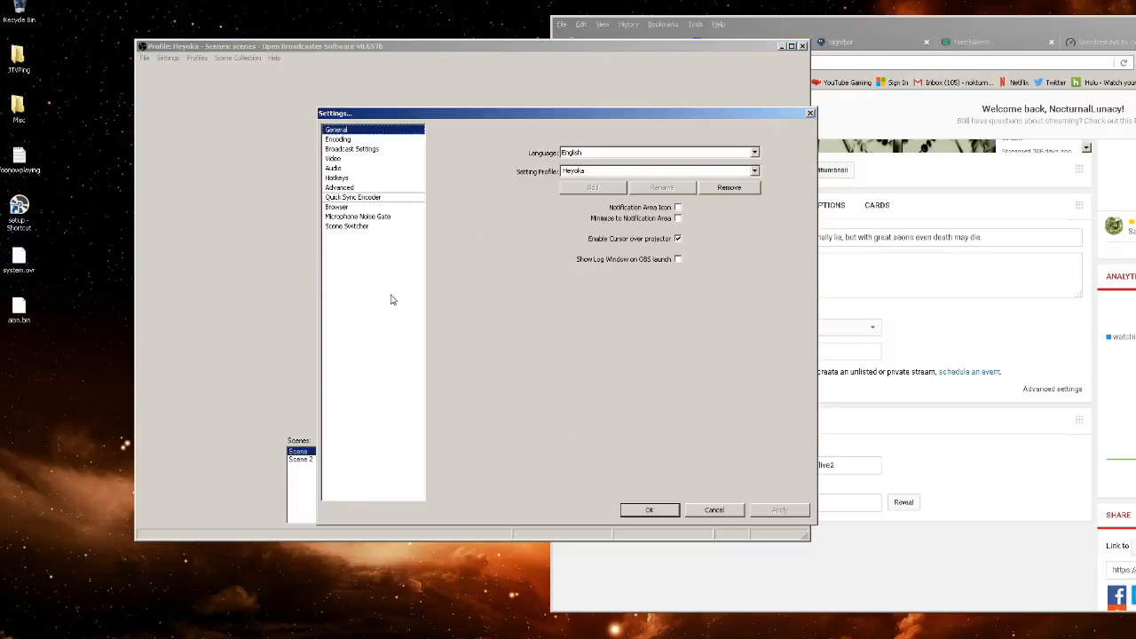
click(334, 158)
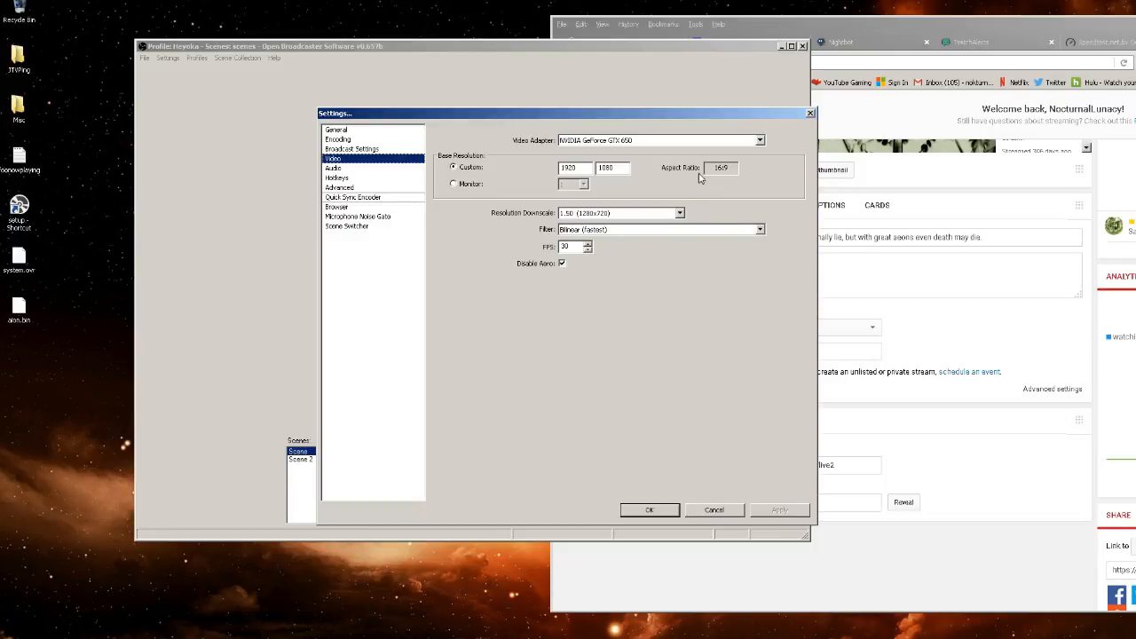
click(650, 510)
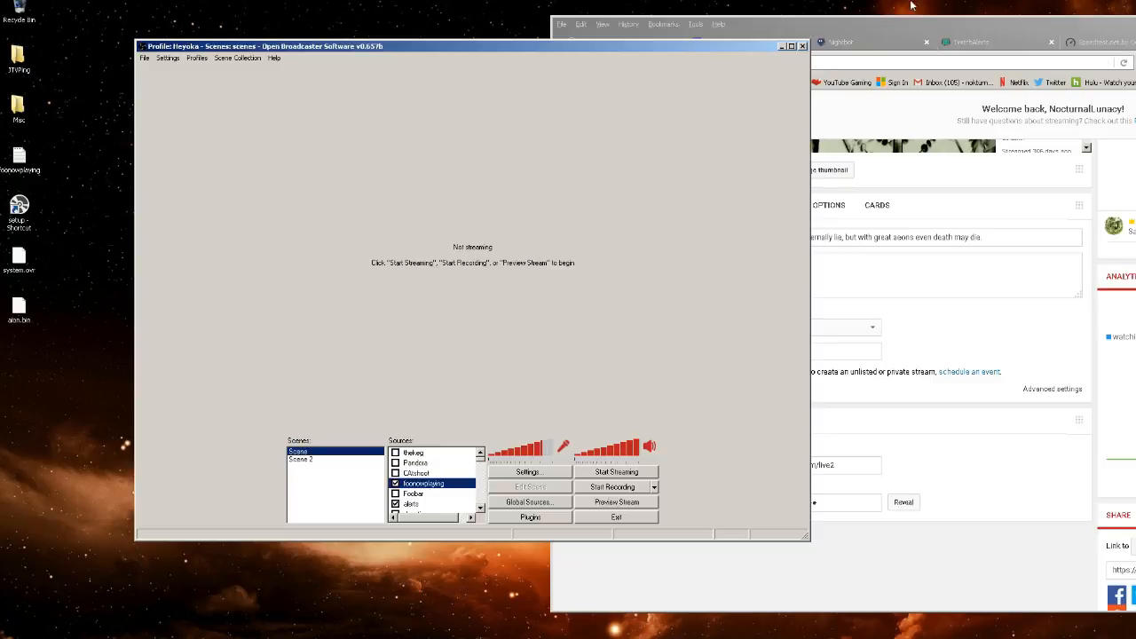
Bring the browser back over OBS and close the YouTube Live Dashboard page
drag(963, 28, 546, 27)
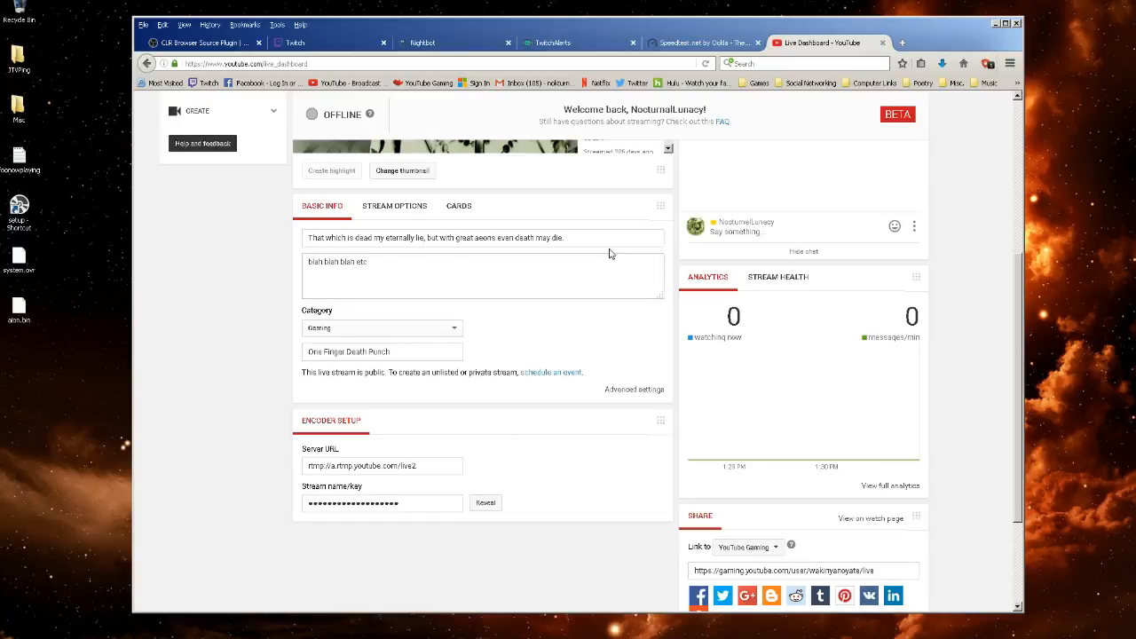
scroll(612, 240, up, 4)
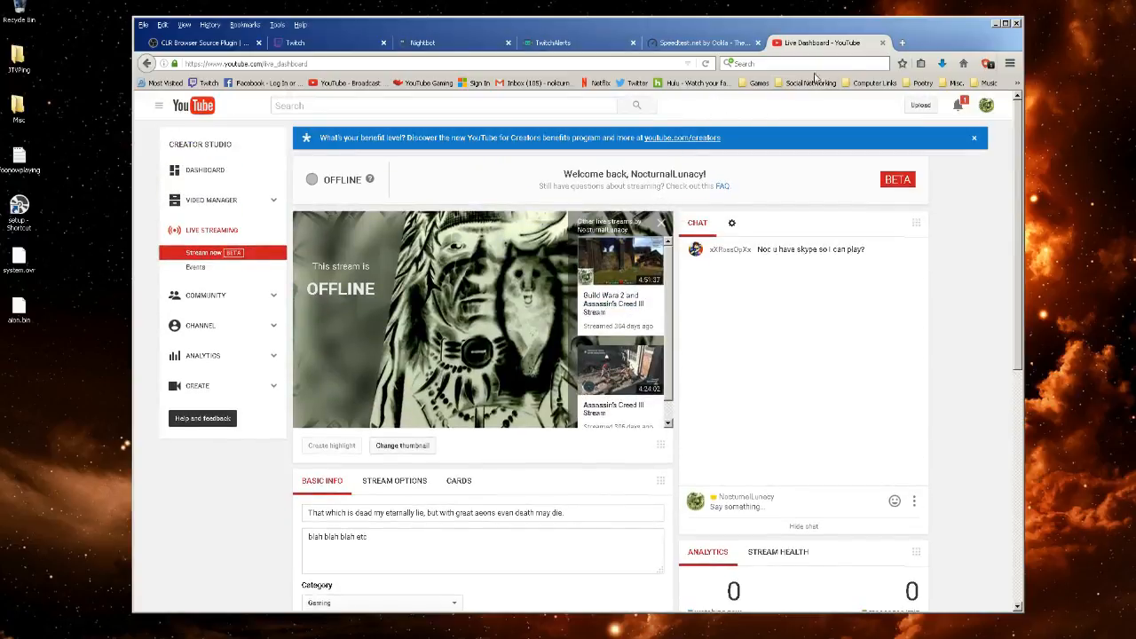
click(882, 43)
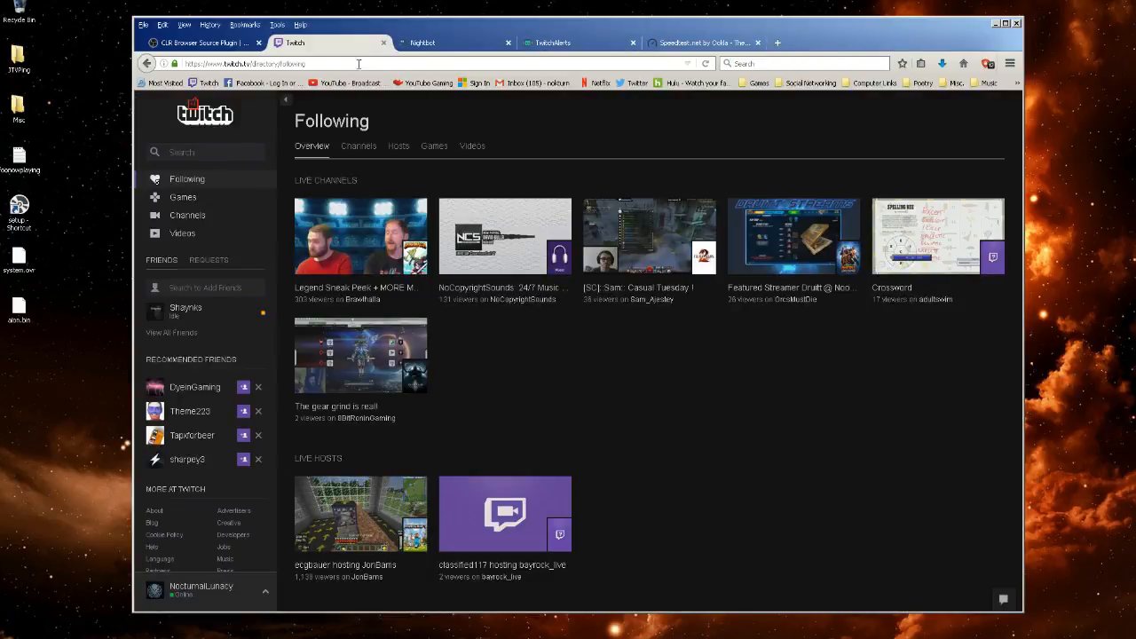
Open the Stream Key page of the Twitch Dashboard and reveal the key, acknowledging the sharing warning
click(266, 595)
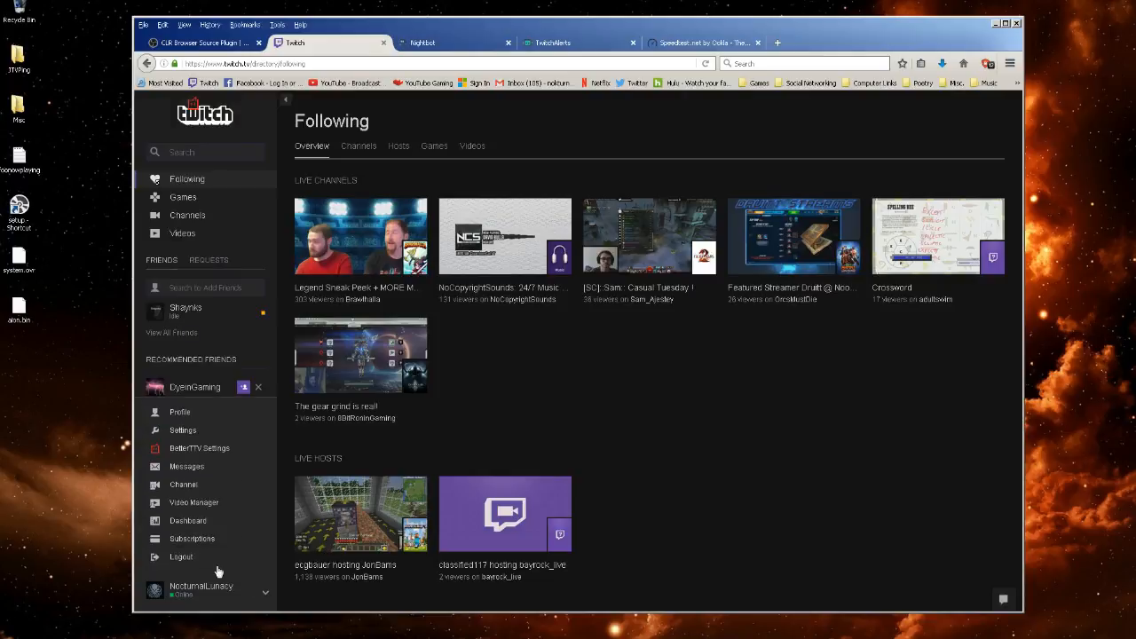
click(189, 527)
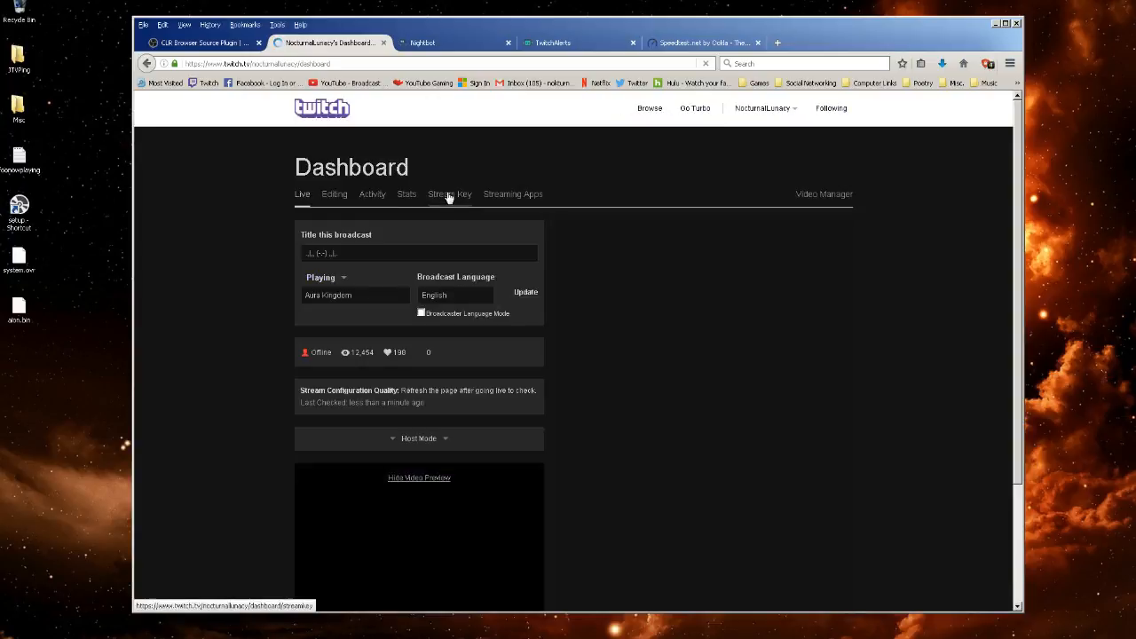
click(448, 196)
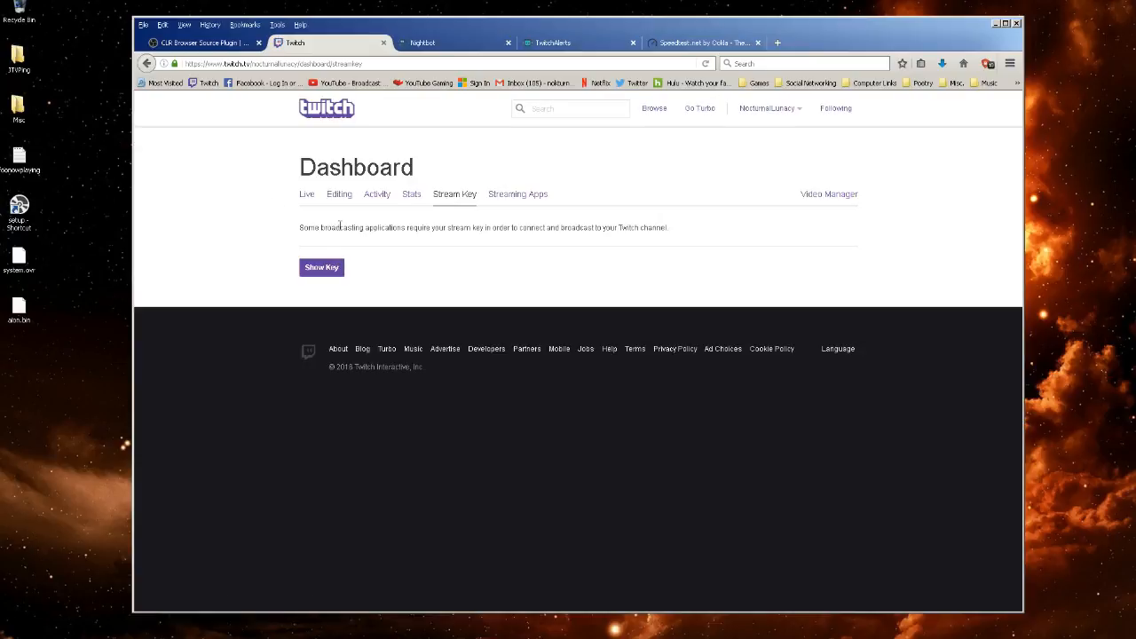
click(323, 270)
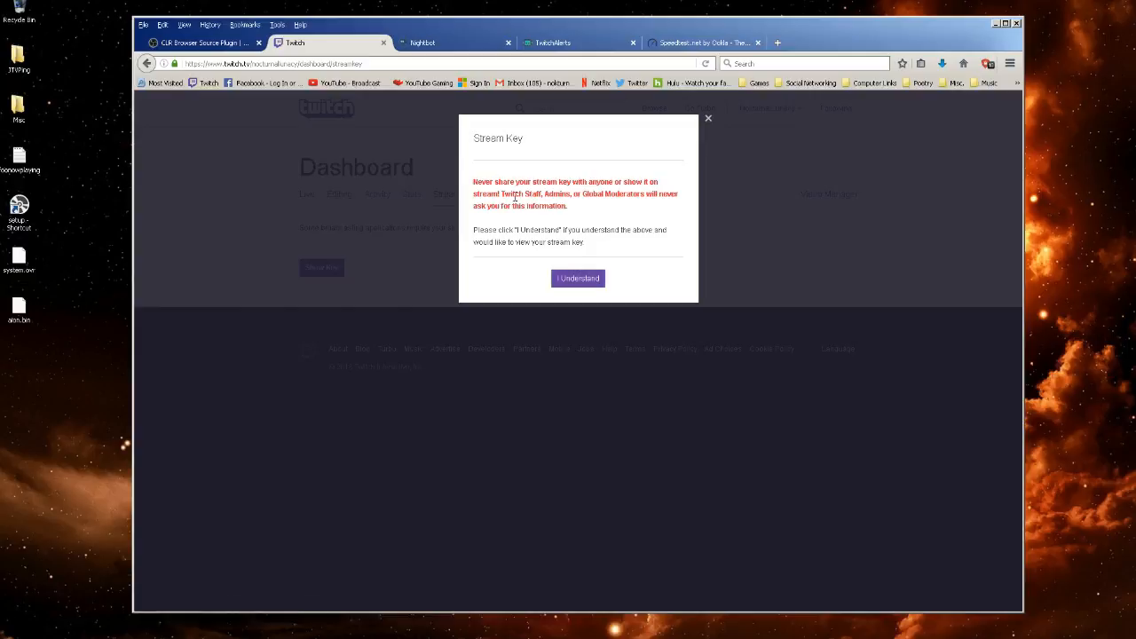
click(586, 279)
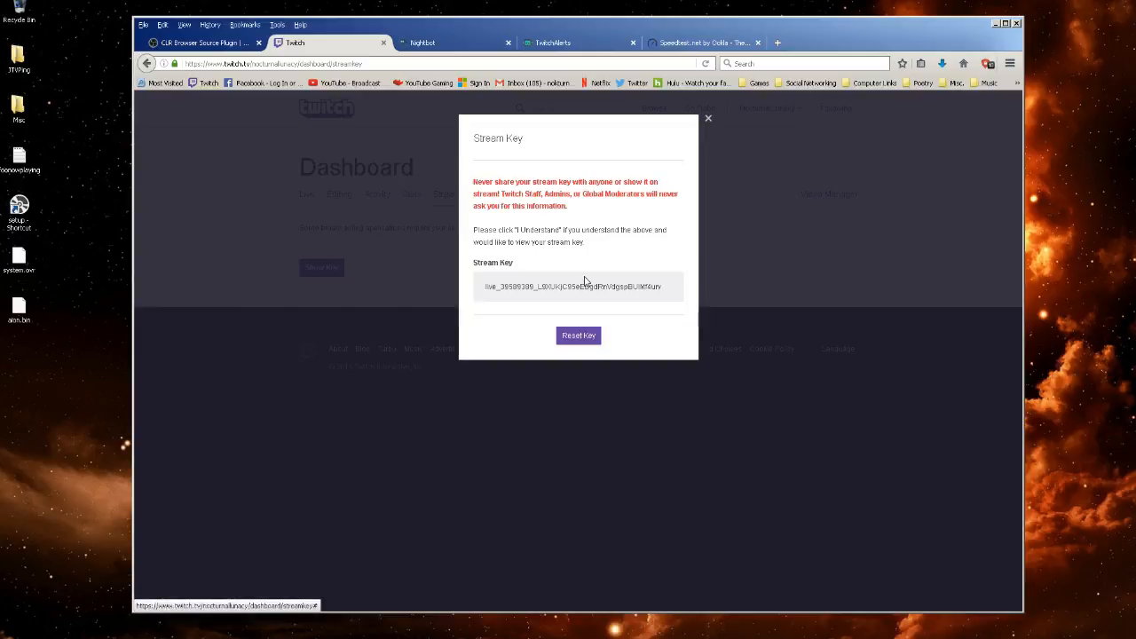
Copy the Twitch stream key, close its dialog and move the browser aside to uncover OBS
drag(666, 290, 483, 293)
right_click(511, 286)
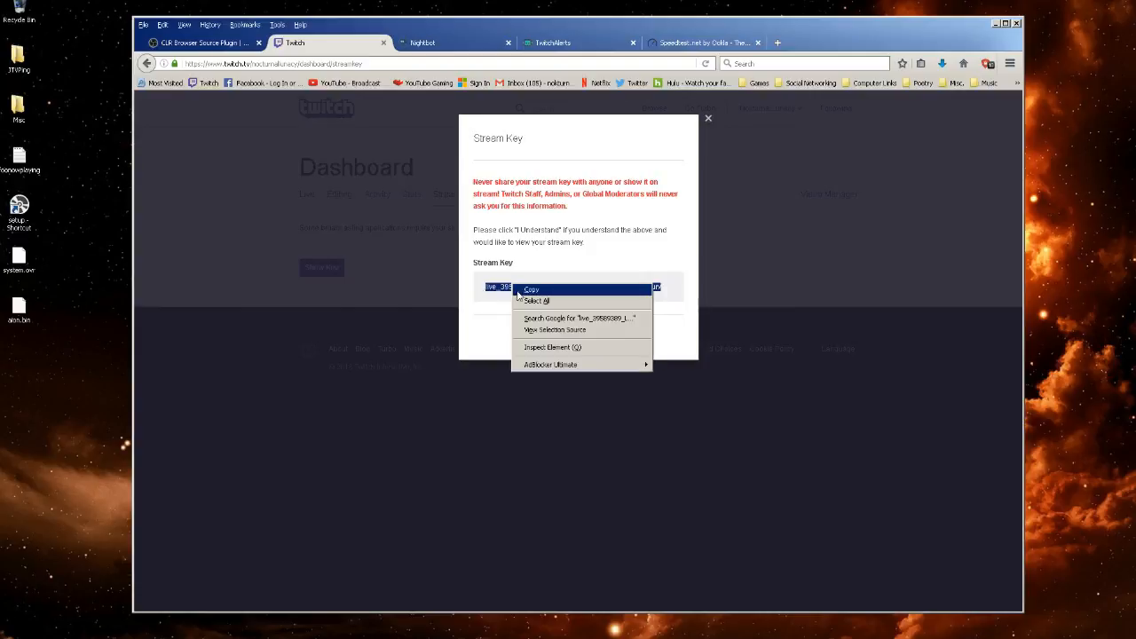
click(525, 296)
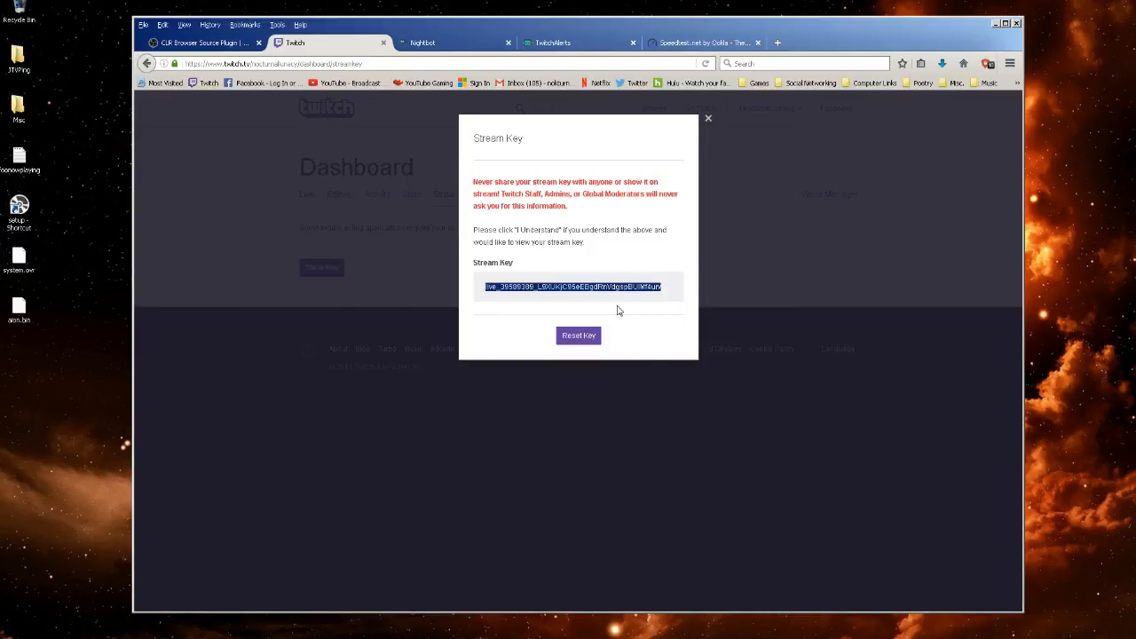
click(709, 124)
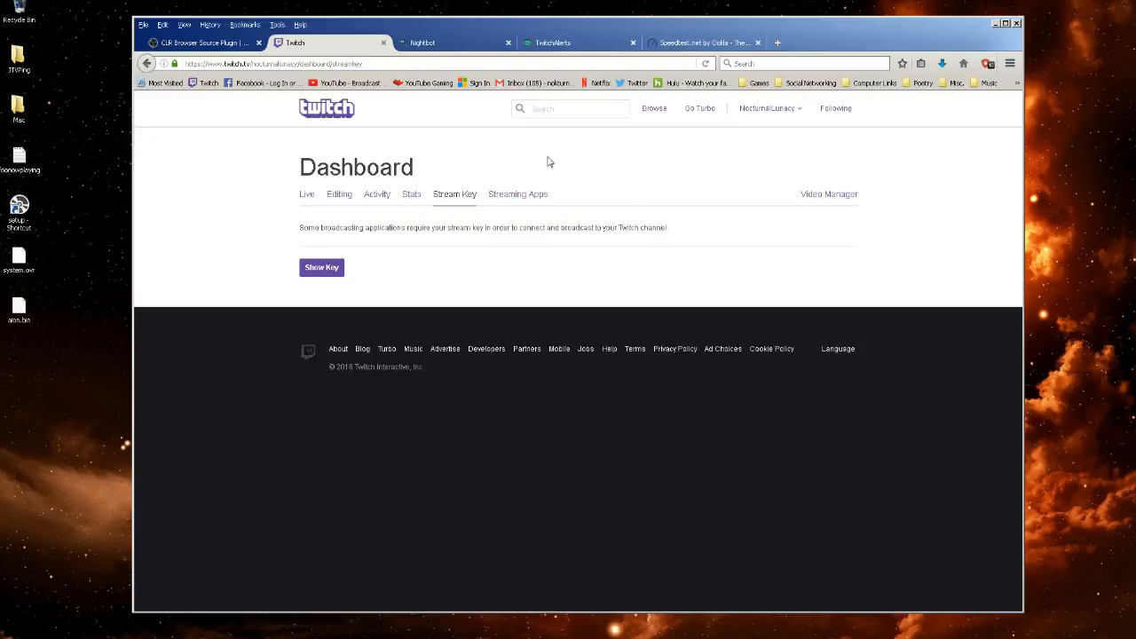
drag(641, 38, 1135, 82)
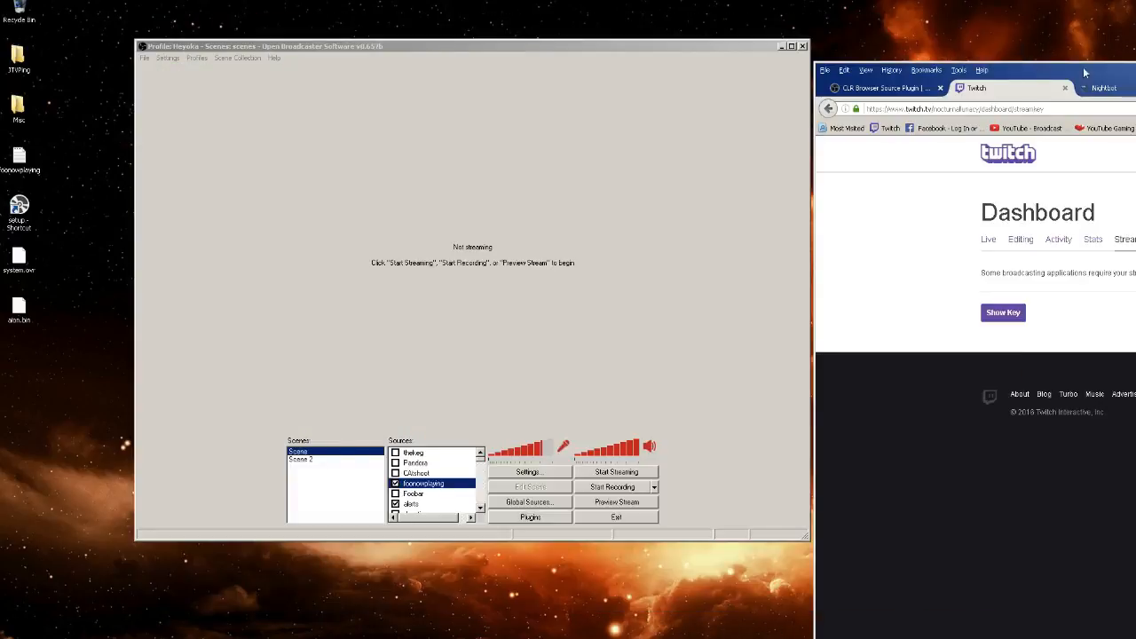
In the OBS Broadcast Settings, set the streaming service to Twitch and the FMS URL to US Central: Dallas, TX
click(527, 471)
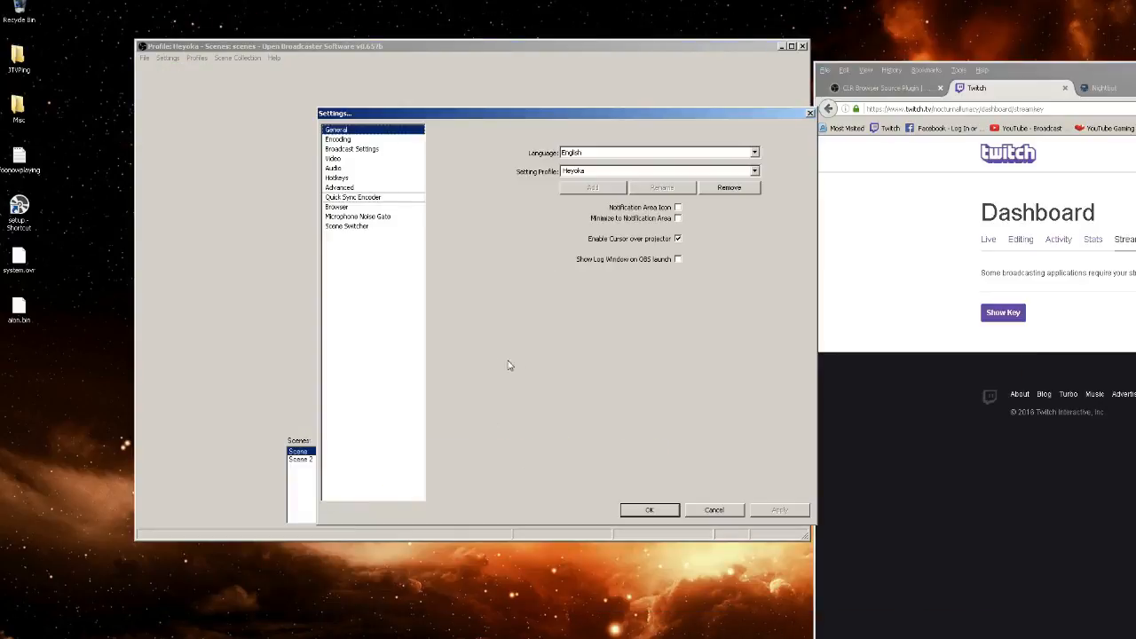
click(353, 149)
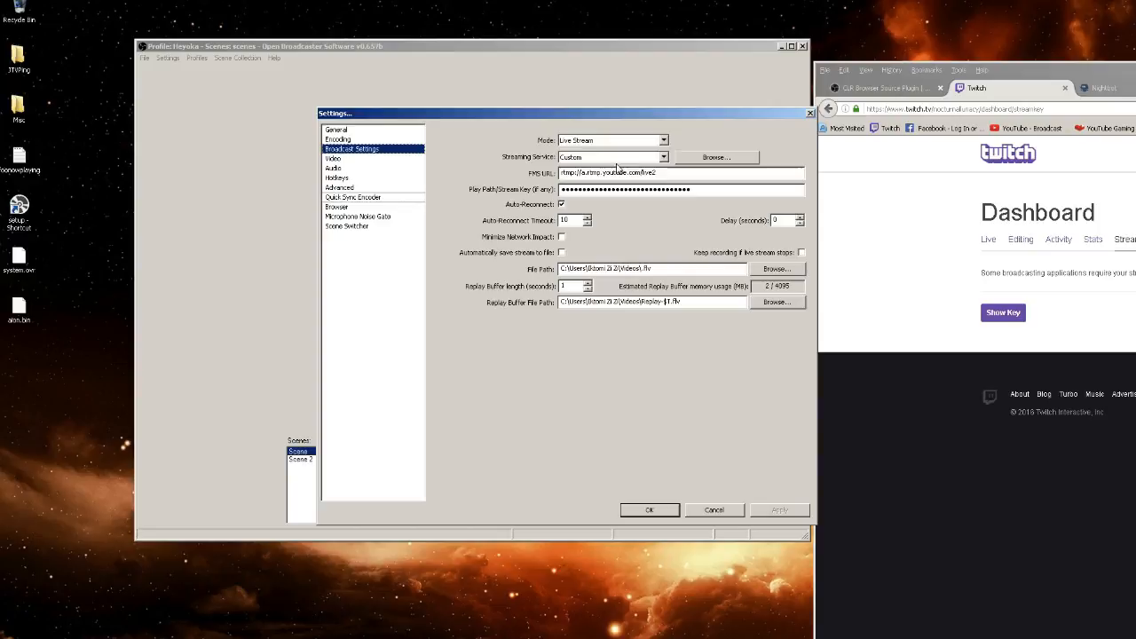
click(663, 157)
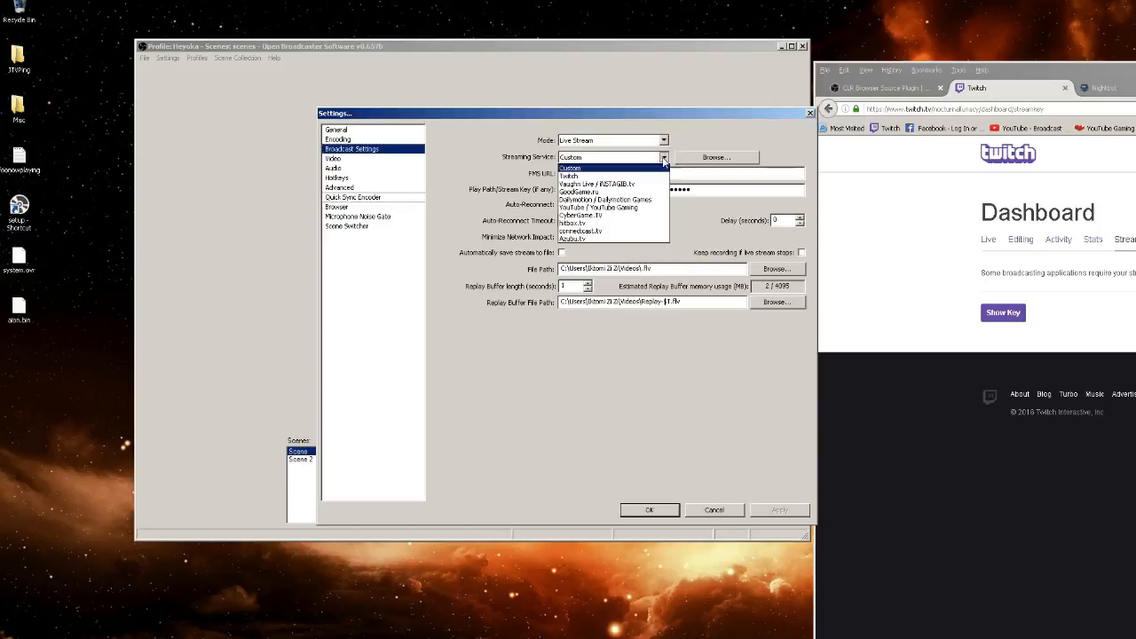
click(623, 177)
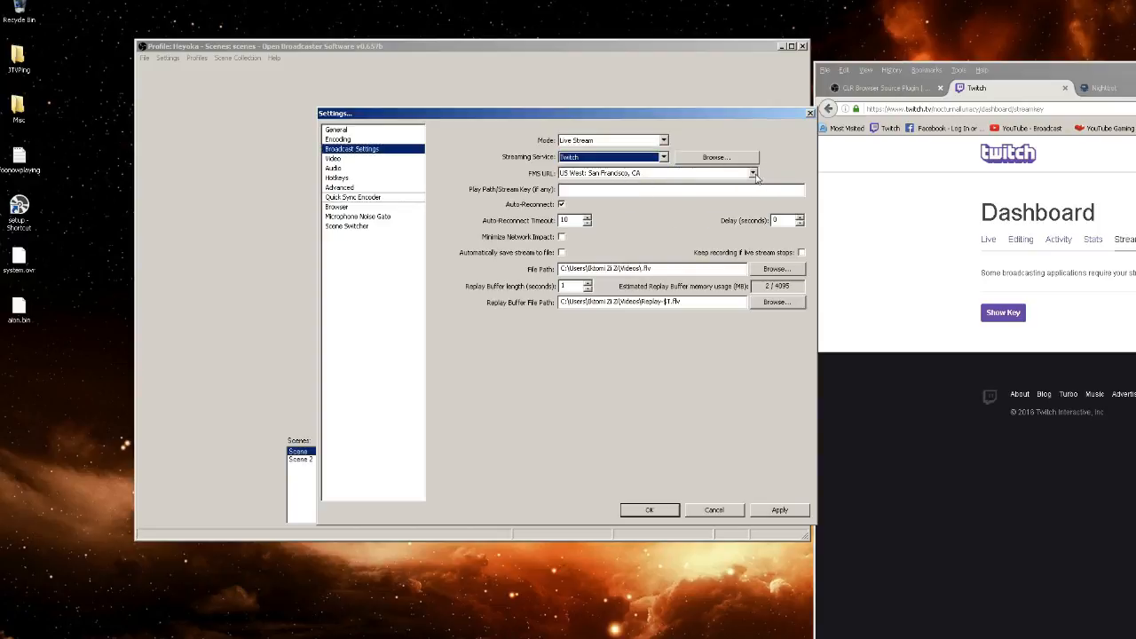
click(594, 174)
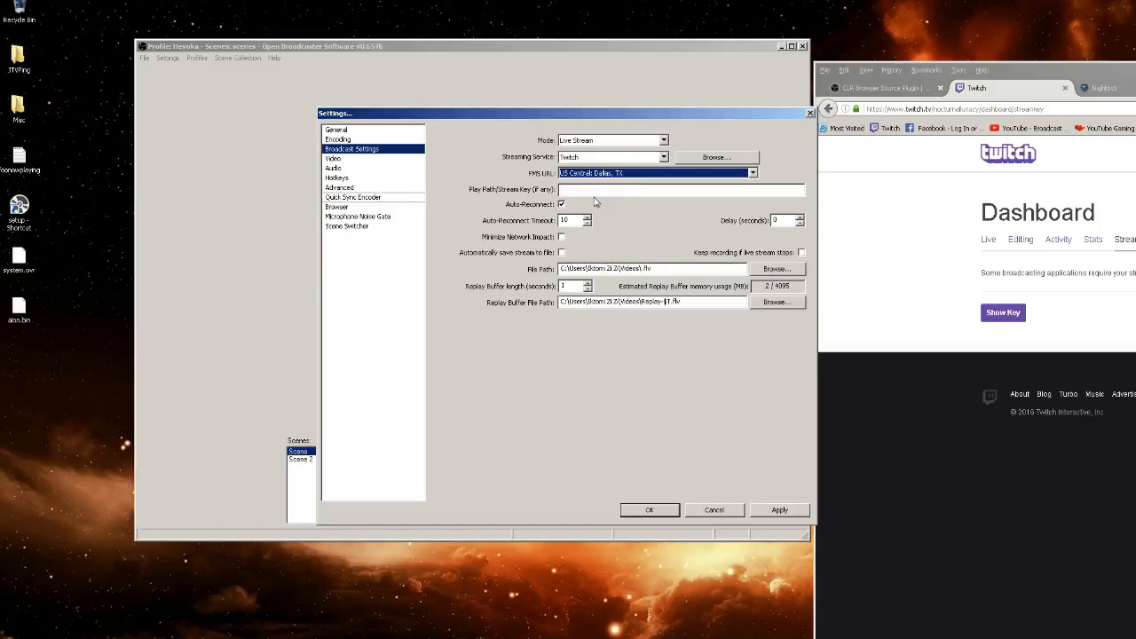
Paste the Twitch stream key as the Play Path/Stream Key and apply the broadcast settings
right_click(593, 192)
click(610, 236)
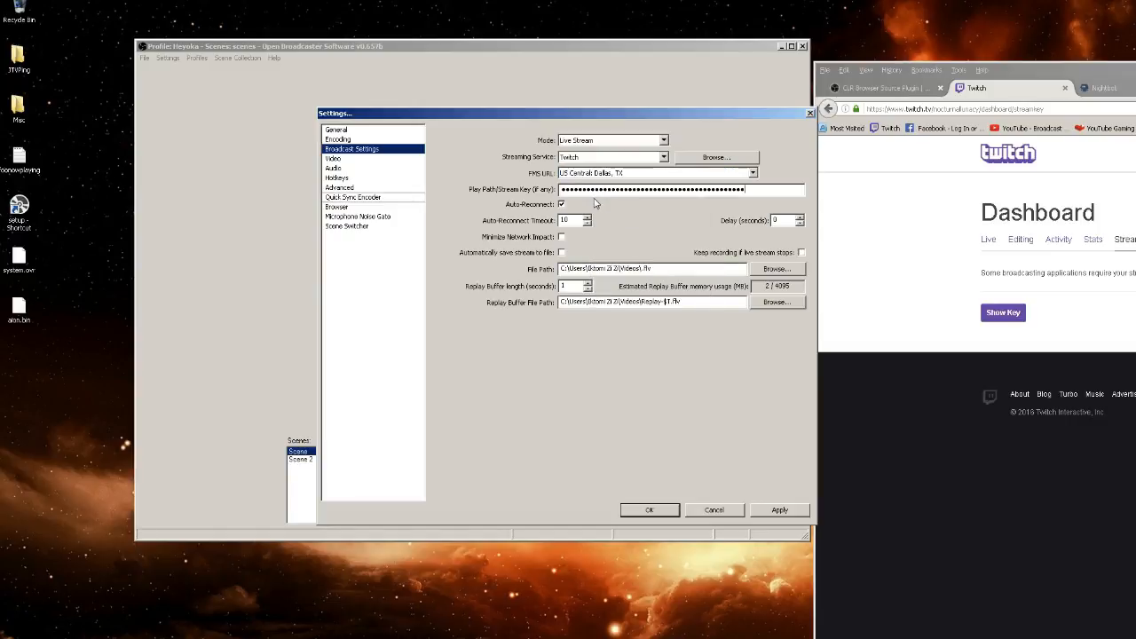
click(779, 512)
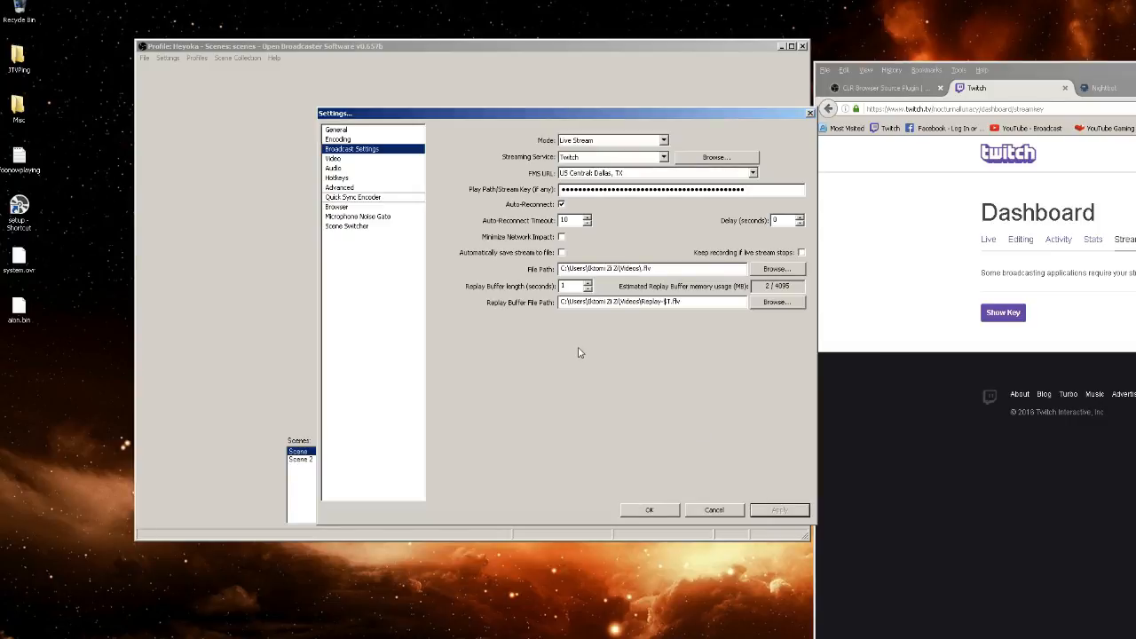
Reposition the Settings dialog, set the stream delay to 600 seconds and apply the change
drag(557, 116, 478, 107)
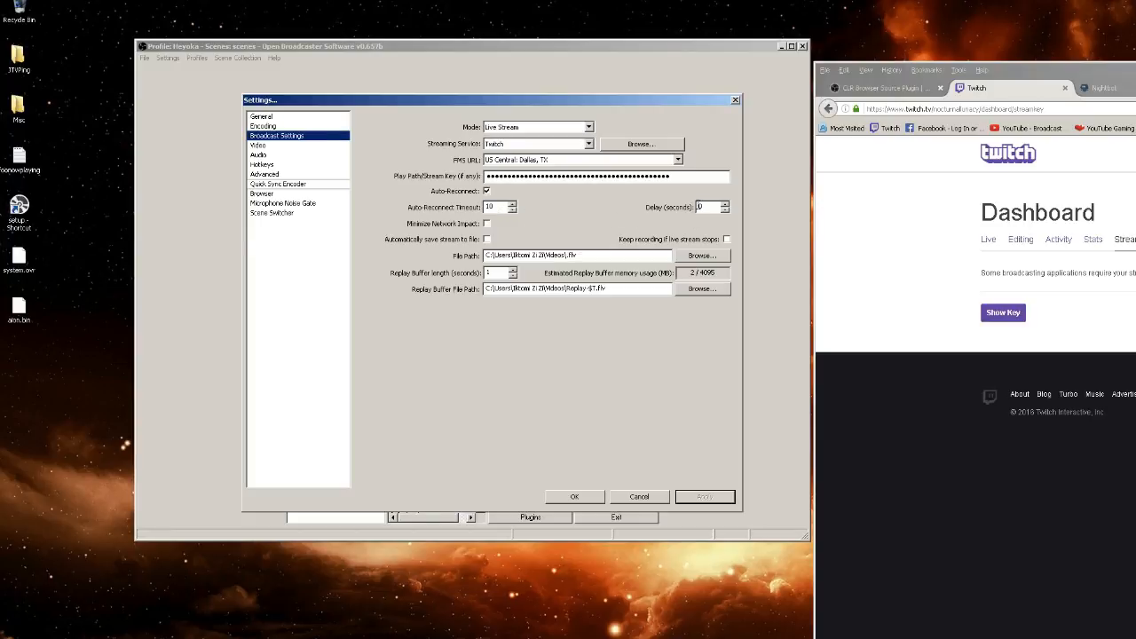
double_click(699, 207)
text(1)
text(60)
key(BackSpace)
key(BackSpace)
text(600)
click(720, 496)
mouse_move(492, 287)
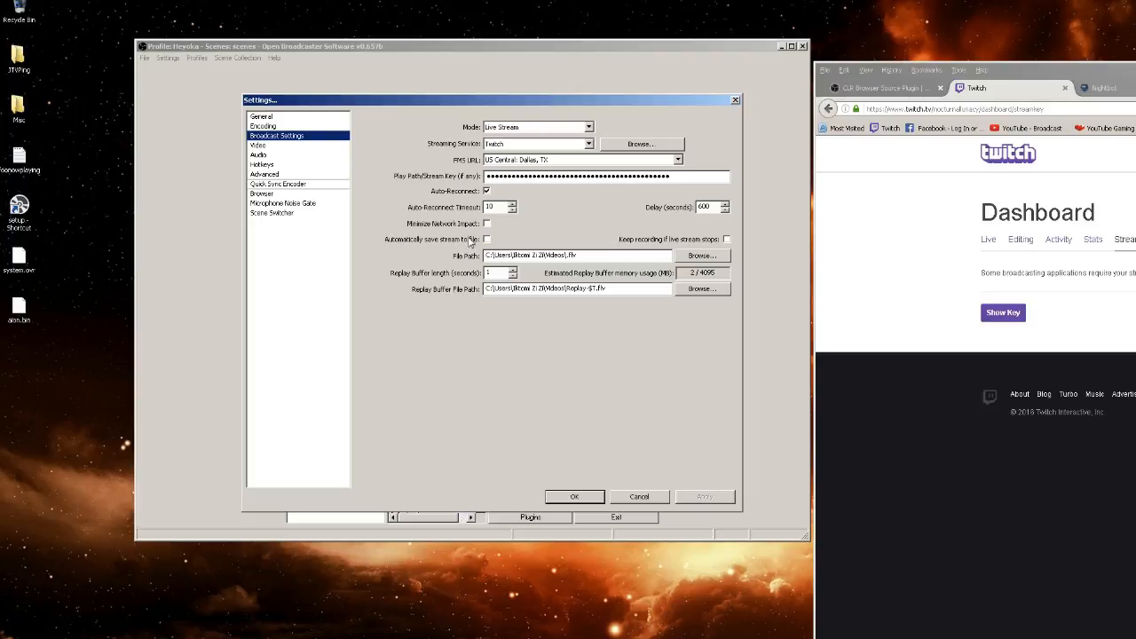
Examine the General settings and the Encoding settings for encoder, CBR and max bitrate, and switch to the browser
click(262, 117)
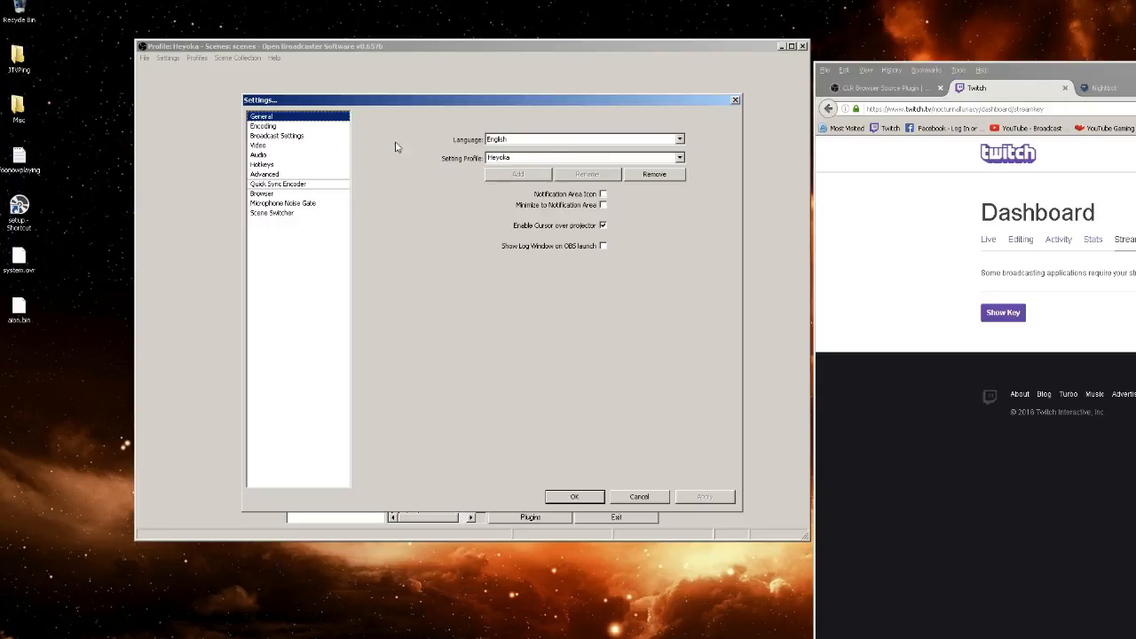
click(270, 129)
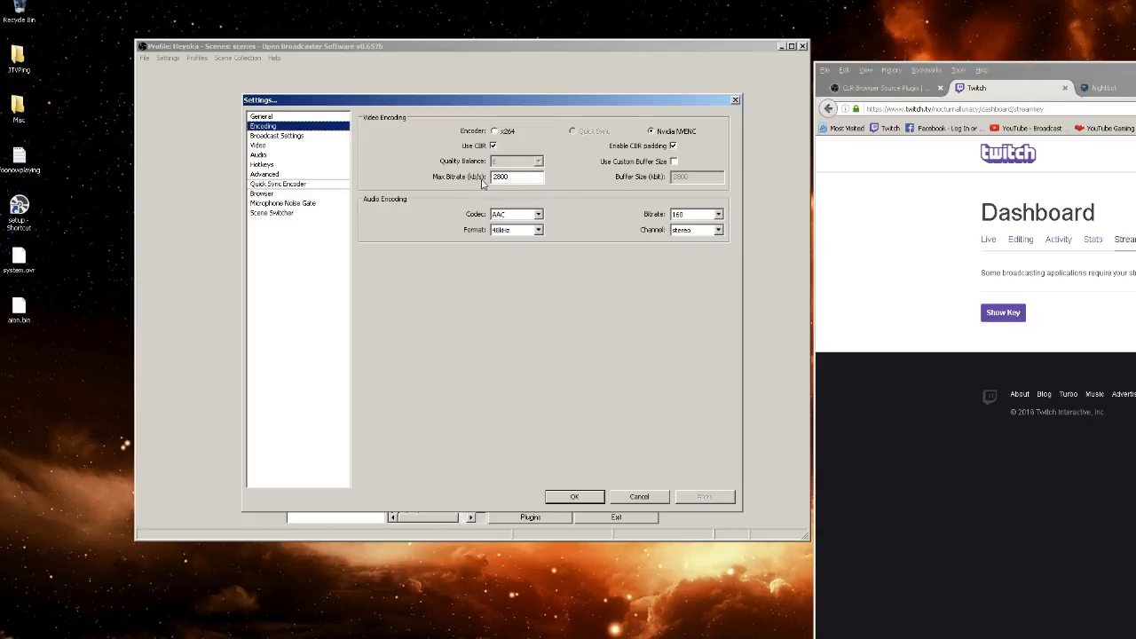
click(1030, 79)
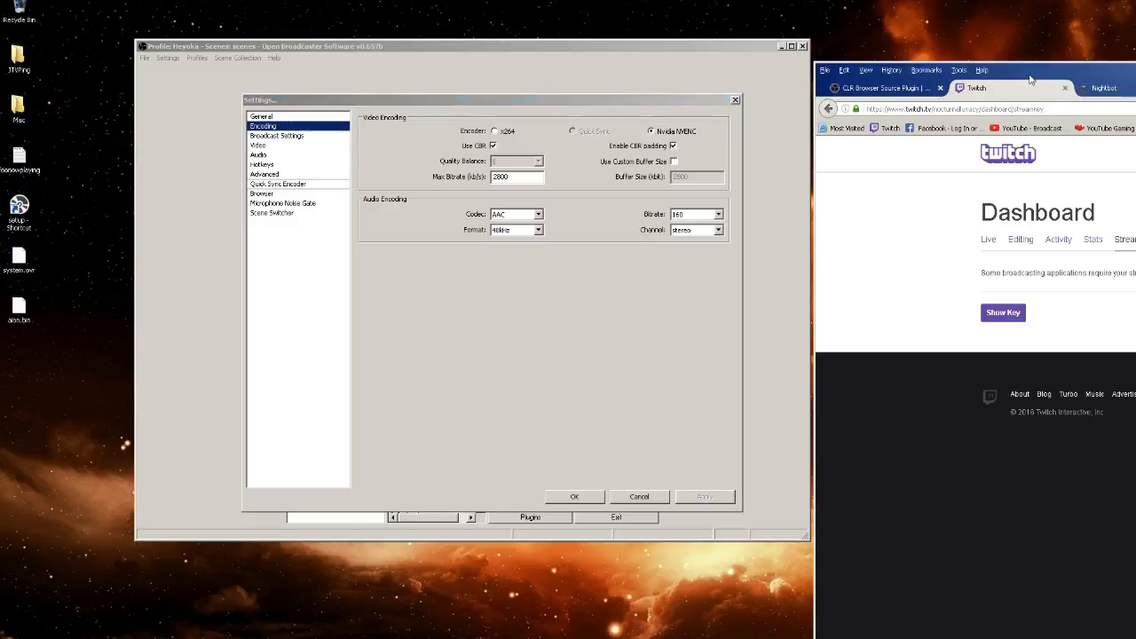
Bring up the Speedtest.net page in the browser, move the window aside and return to the OBS Encoding settings
drag(1079, 68, 355, 34)
click(664, 49)
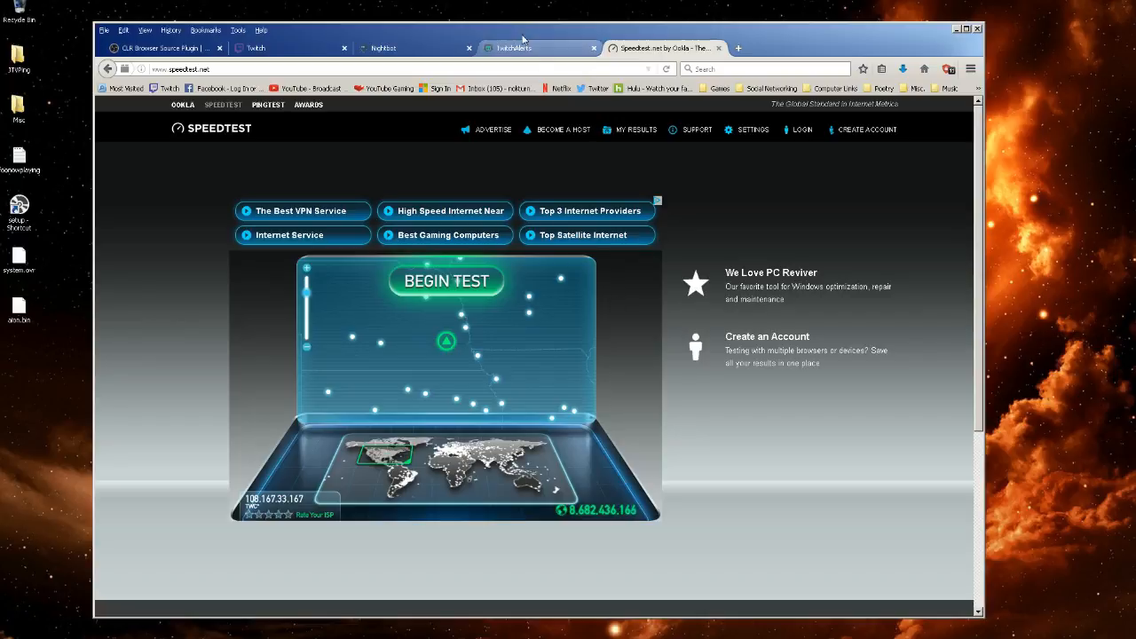
drag(524, 40, 1104, 41)
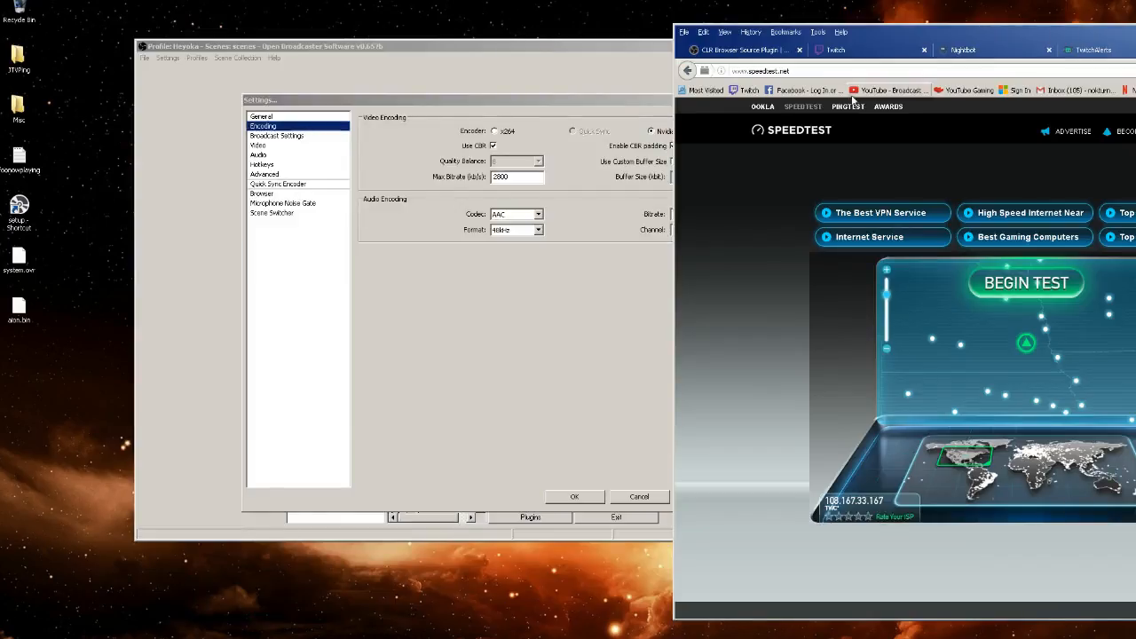
click(519, 335)
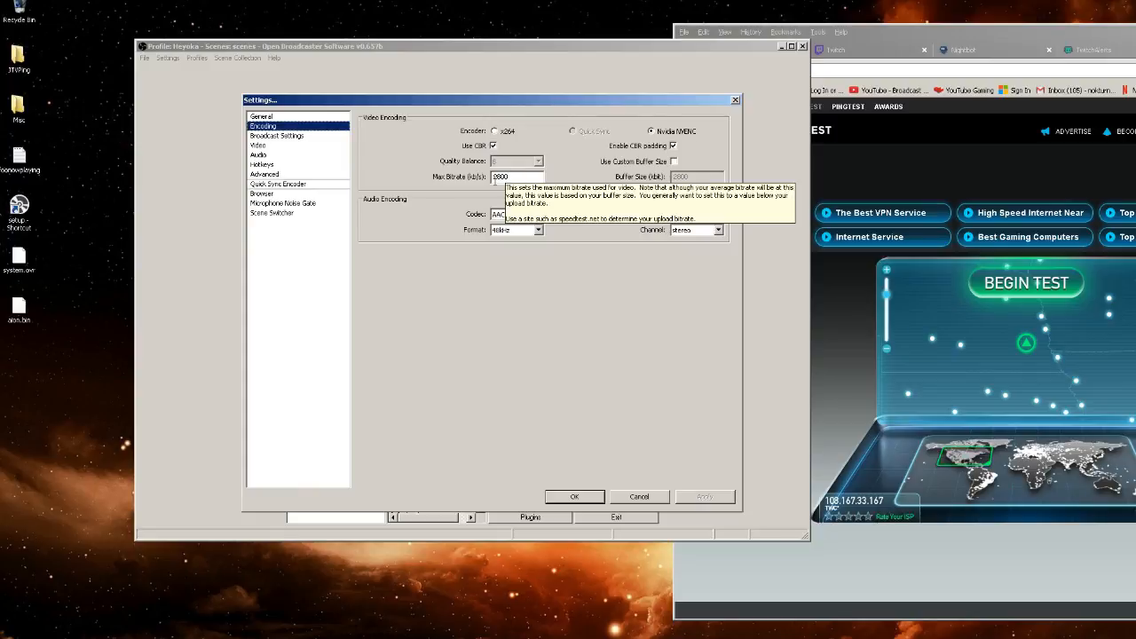
Bring up the Twitch dashboard in the browser, and review the max bitrate and Broadcast Settings in OBS
click(973, 36)
click(852, 50)
click(429, 311)
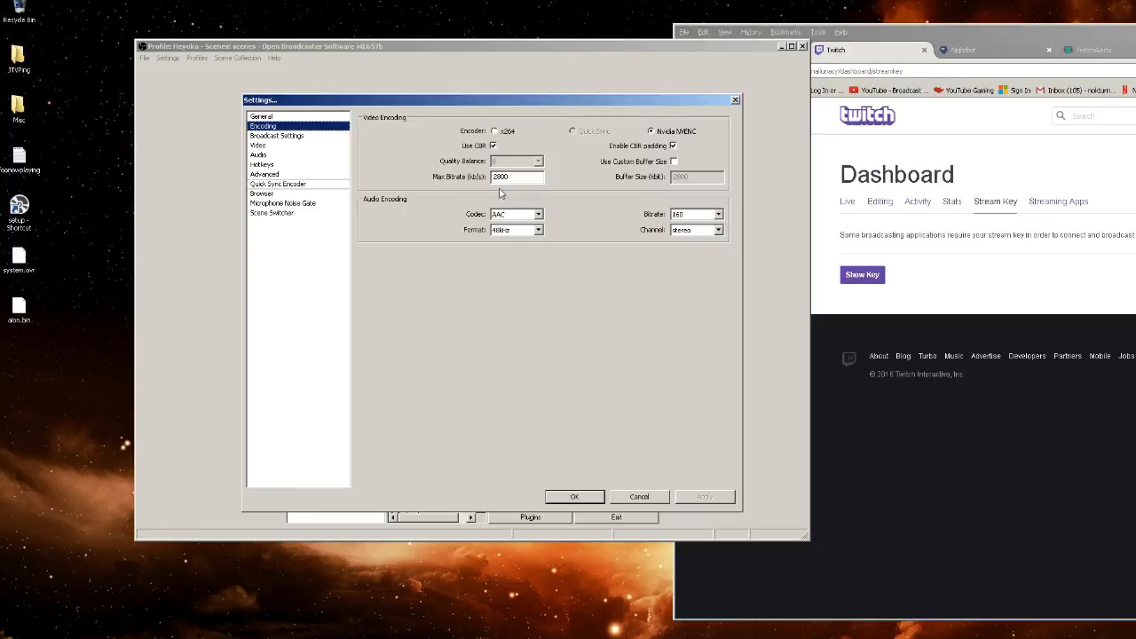
mouse_move(512, 181)
click(278, 136)
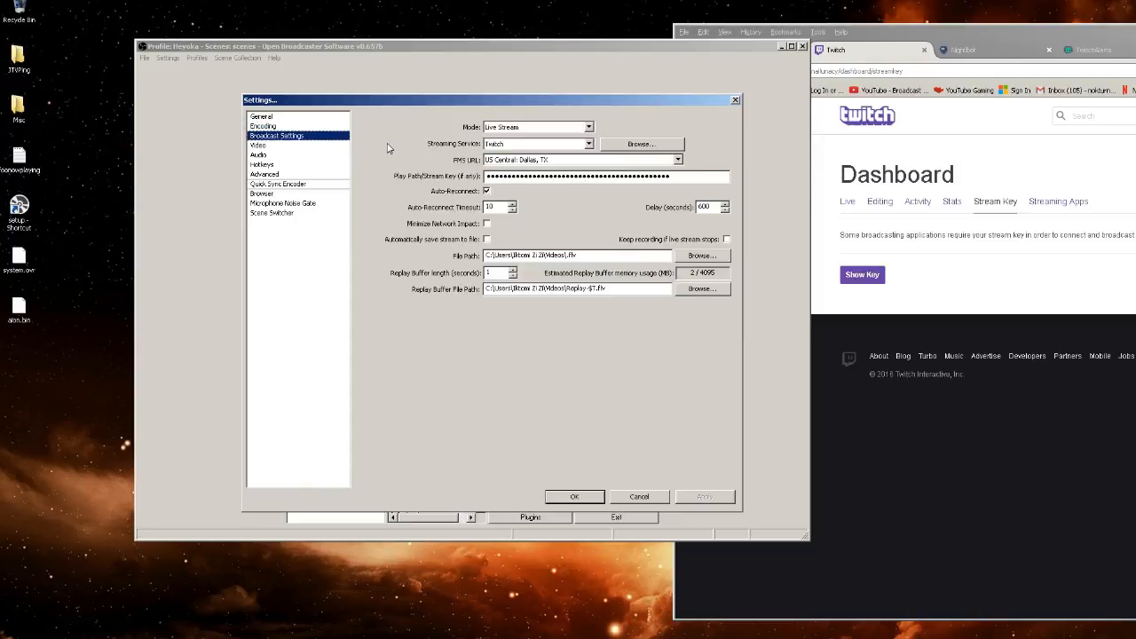
Examine the Video settings and the available downscale filters, choosing Bilinear (fastest)
click(258, 146)
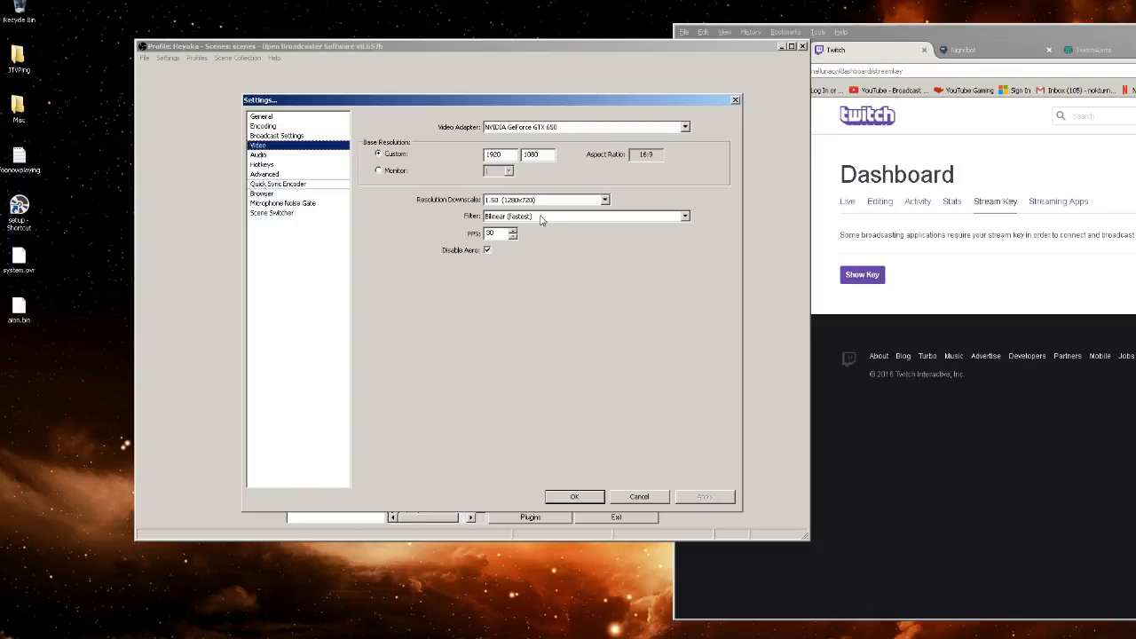
click(685, 218)
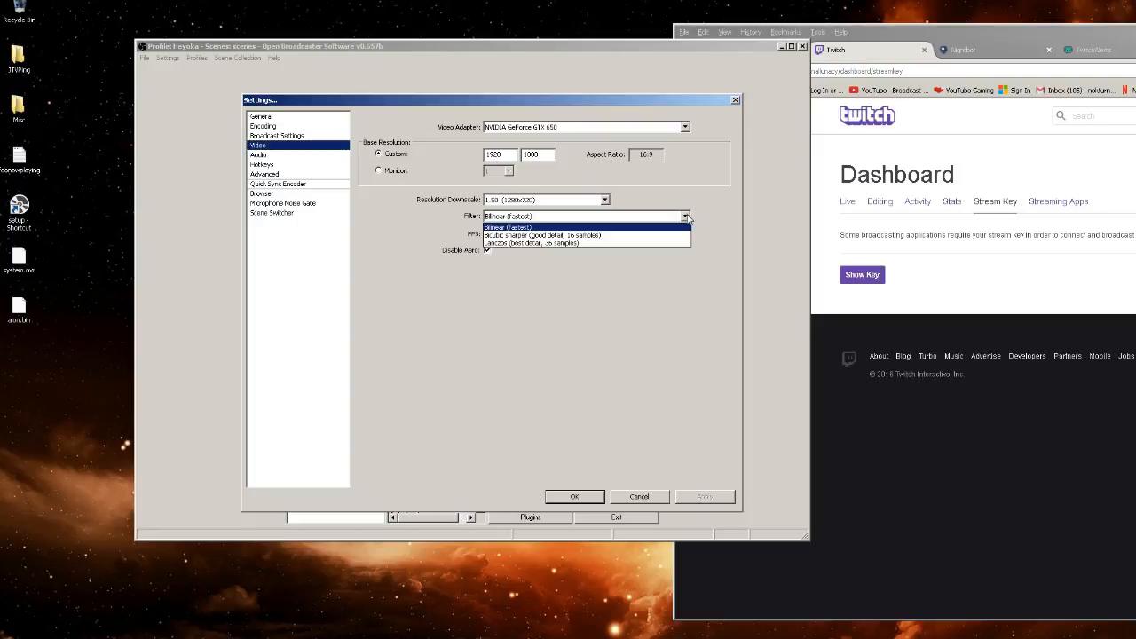
click(687, 218)
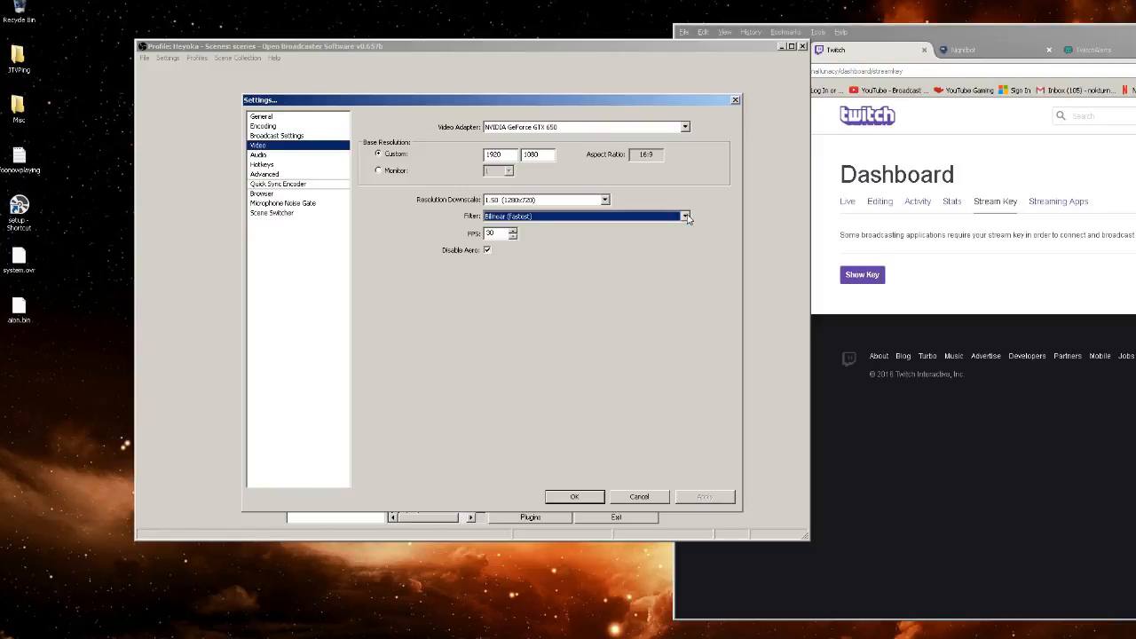
click(687, 218)
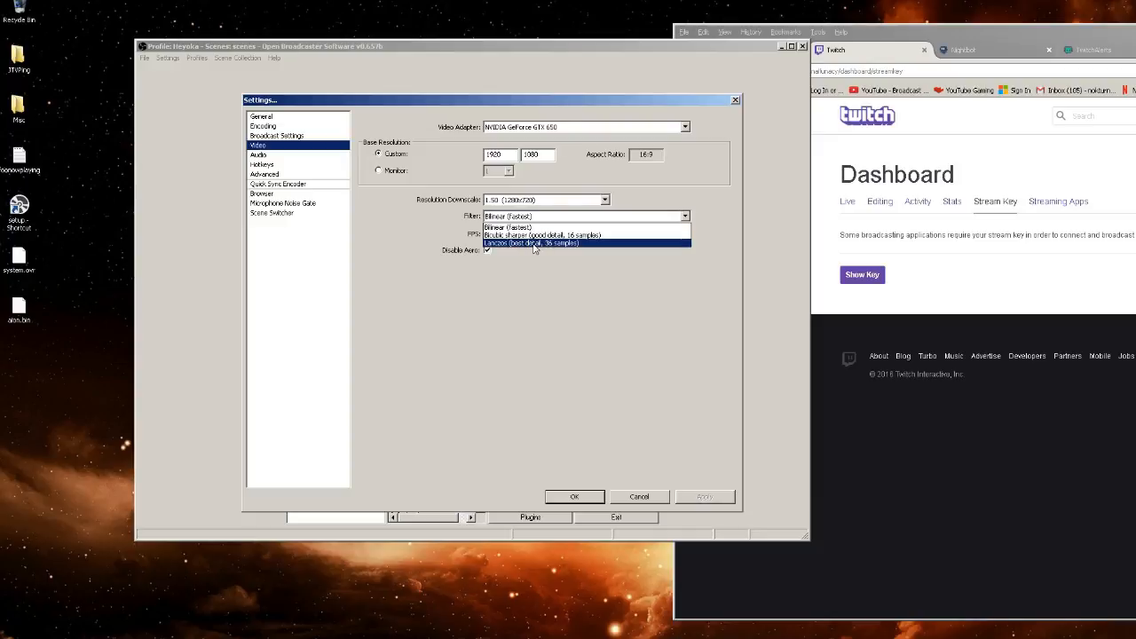
click(576, 228)
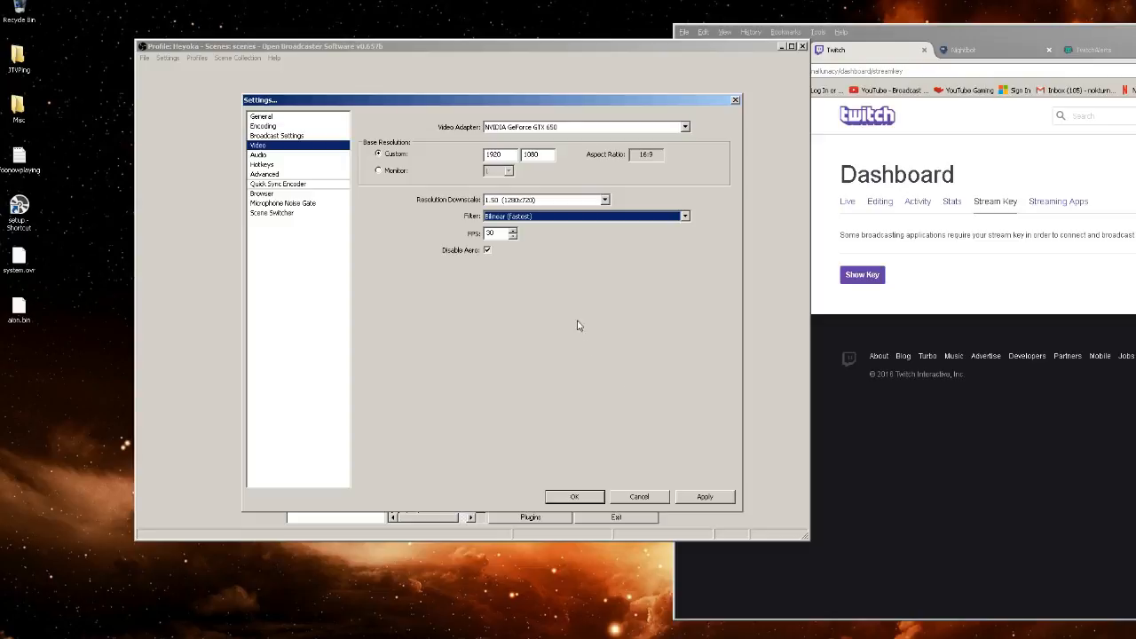
Look through the Resolution Downscale options, and leave for the Audio settings without saving the video changes
click(600, 203)
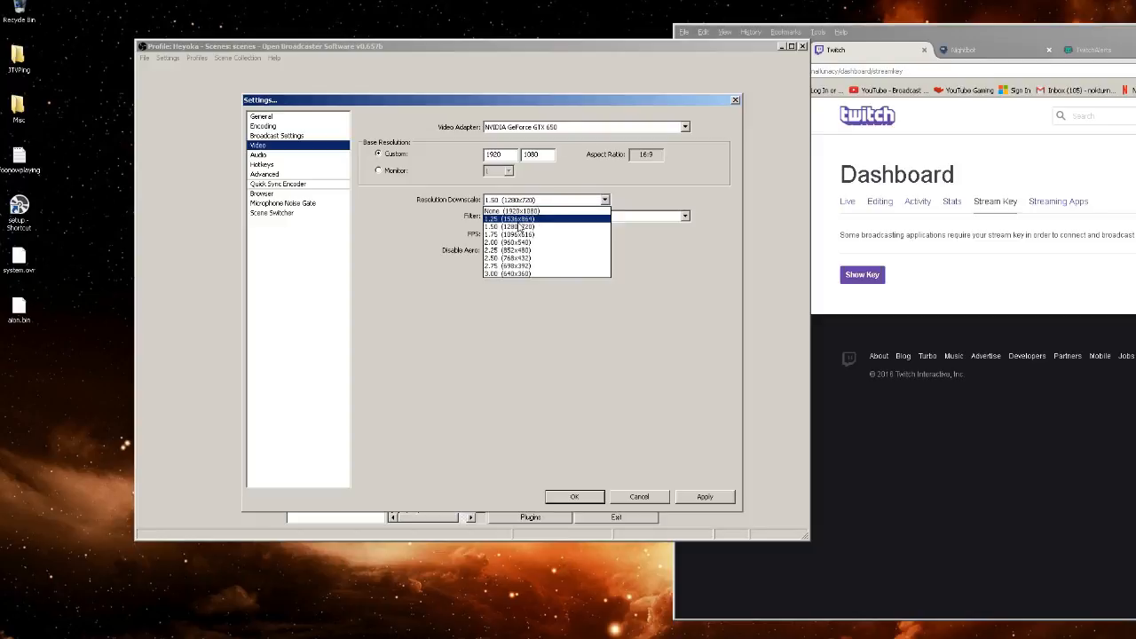
click(515, 203)
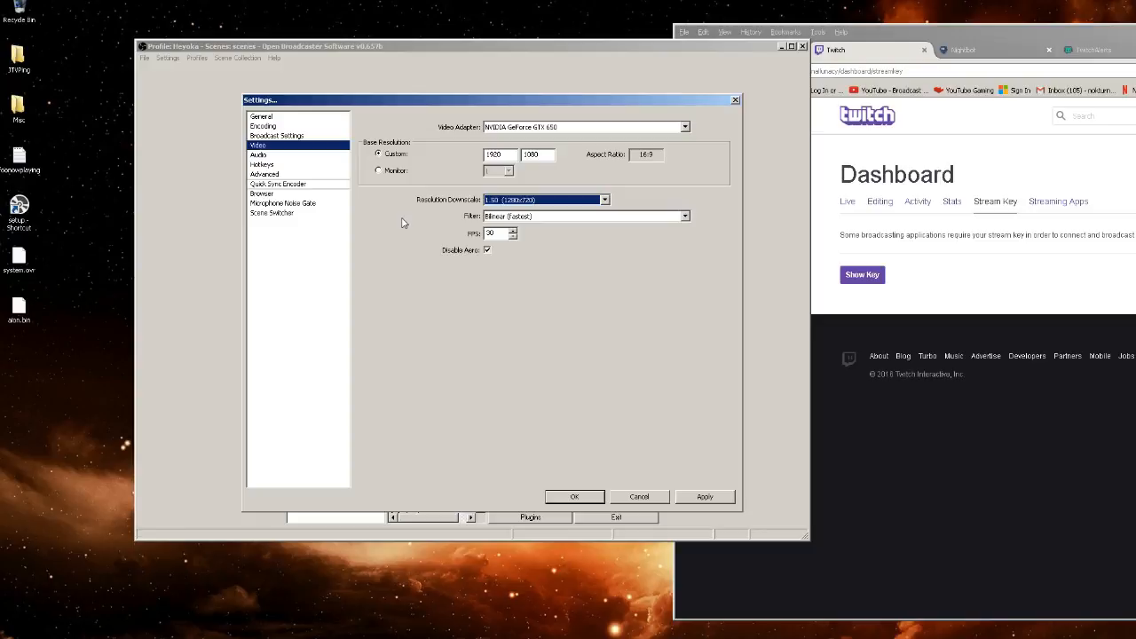
click(262, 155)
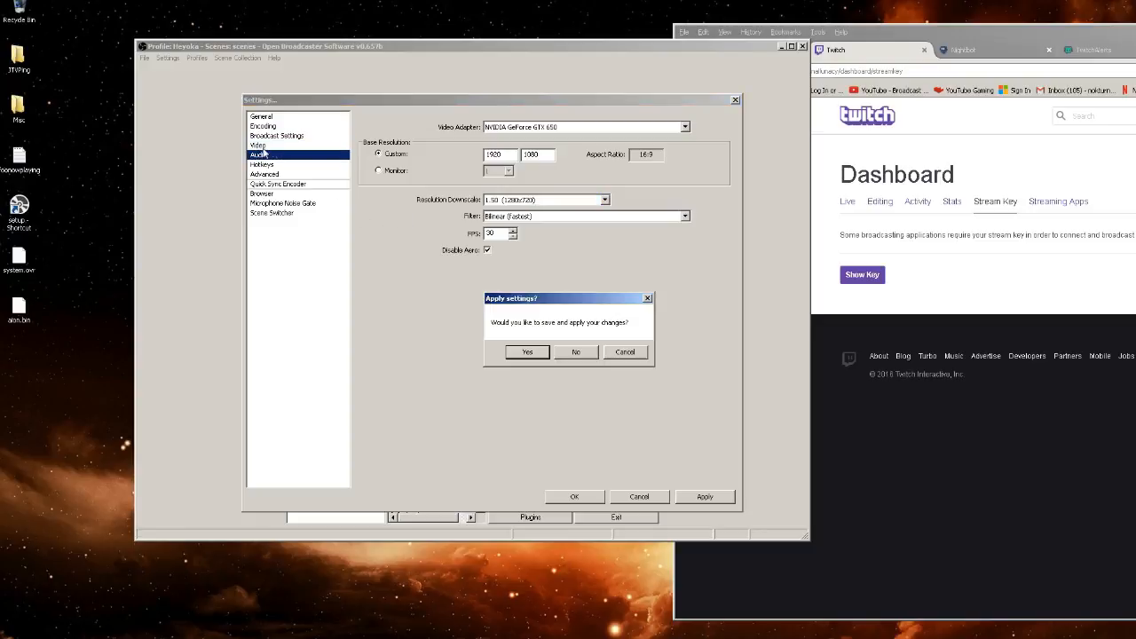
click(582, 352)
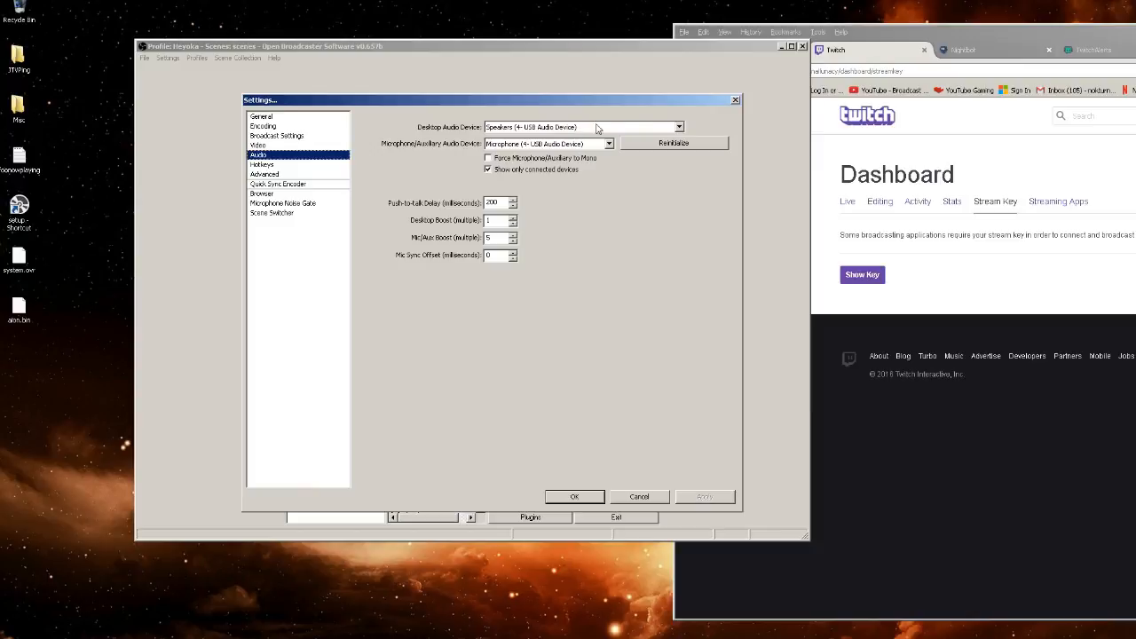
Examine the desktop audio device options, the Microphone Noise Gate settings and the Mic/Aux Boost in the Audio settings
click(679, 128)
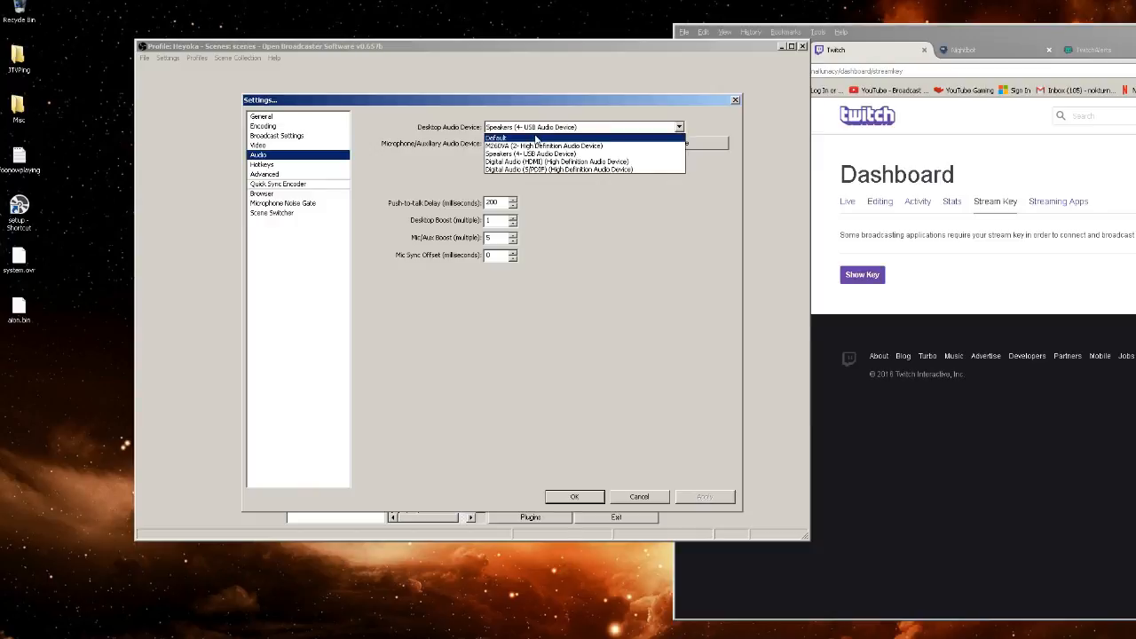
click(693, 116)
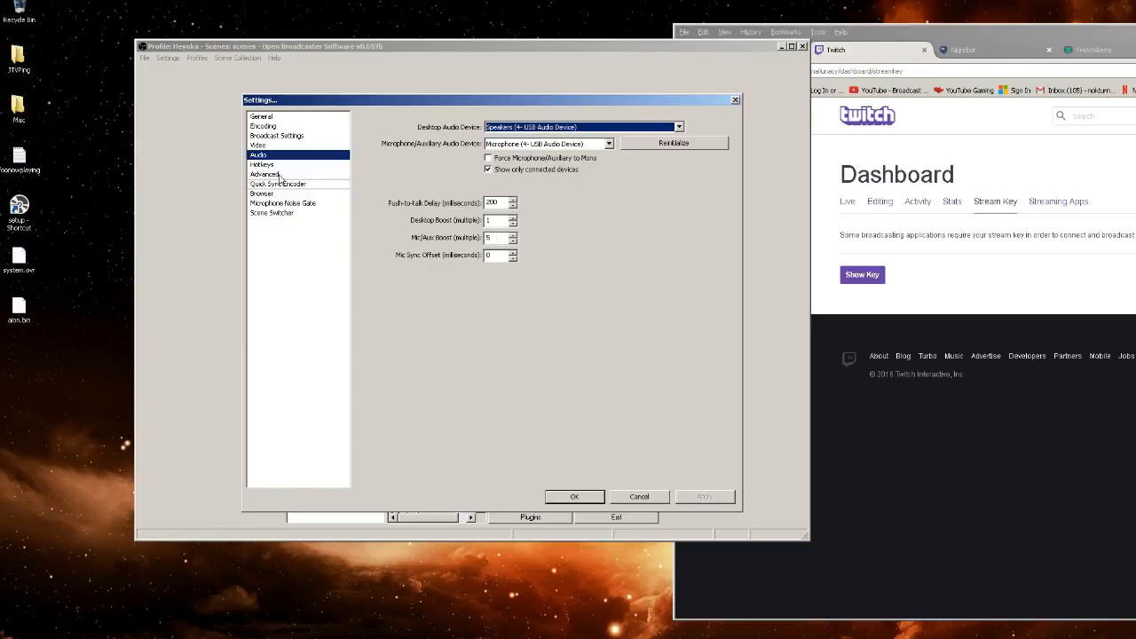
click(267, 203)
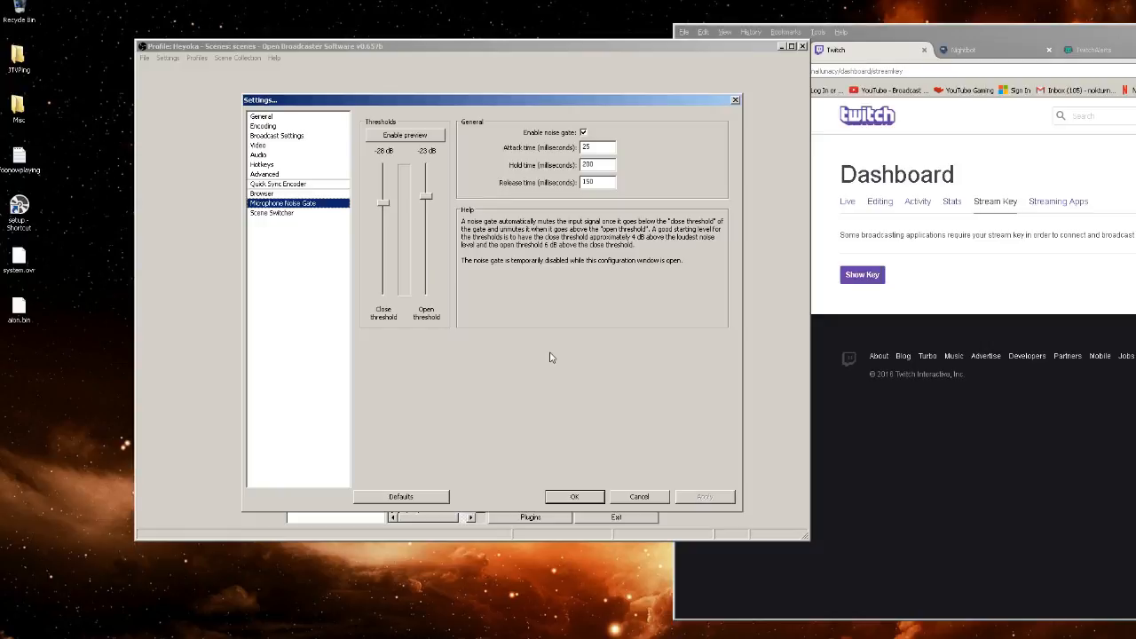
click(262, 155)
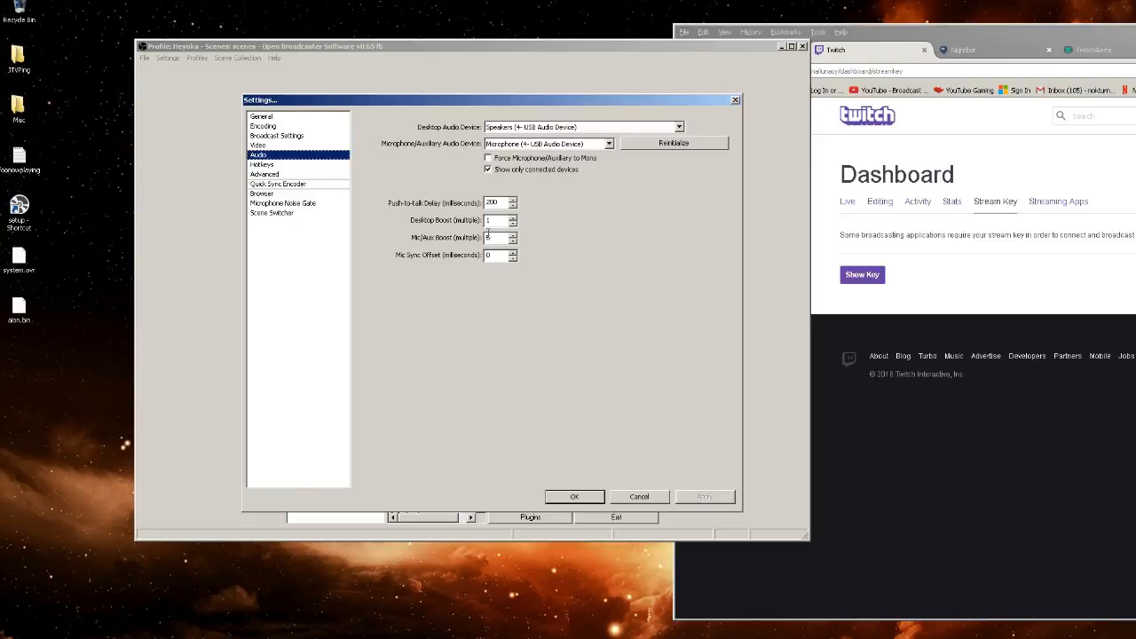
Review the Hotkeys, Advanced, Browser, Microphone Noise Gate, Scene Switcher and General settings, and close the Settings dialog
click(262, 165)
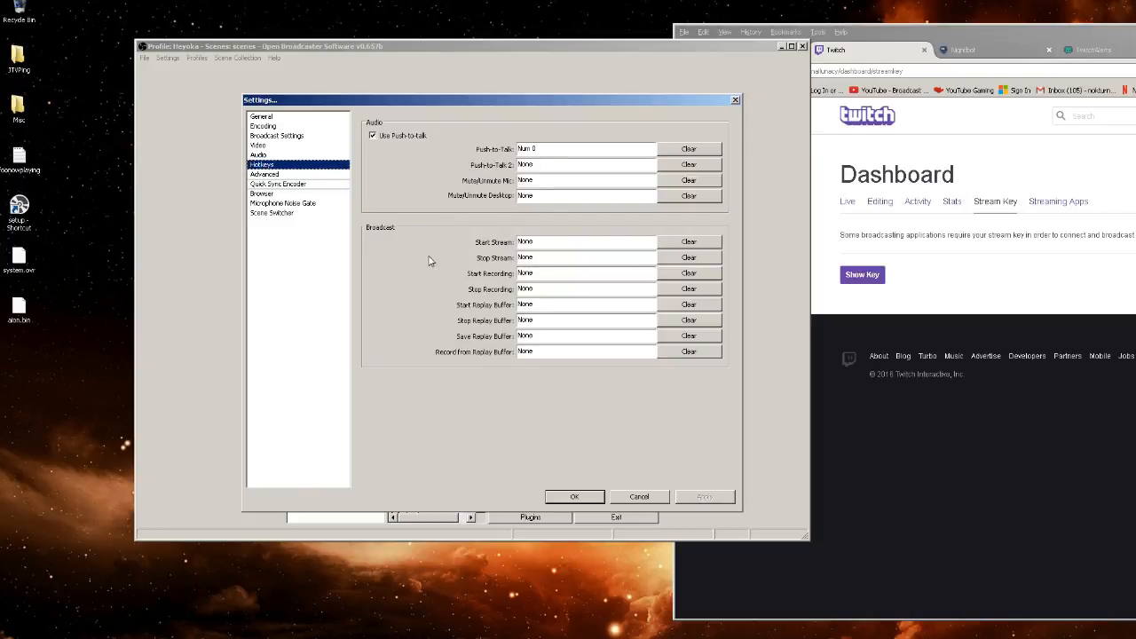
click(288, 175)
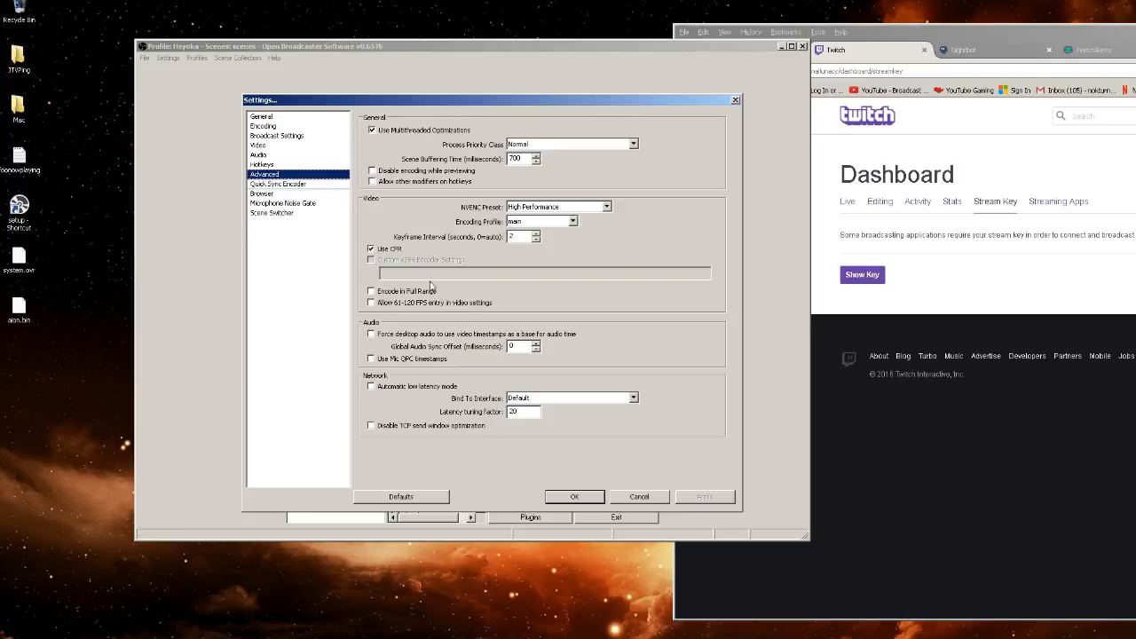
click(279, 193)
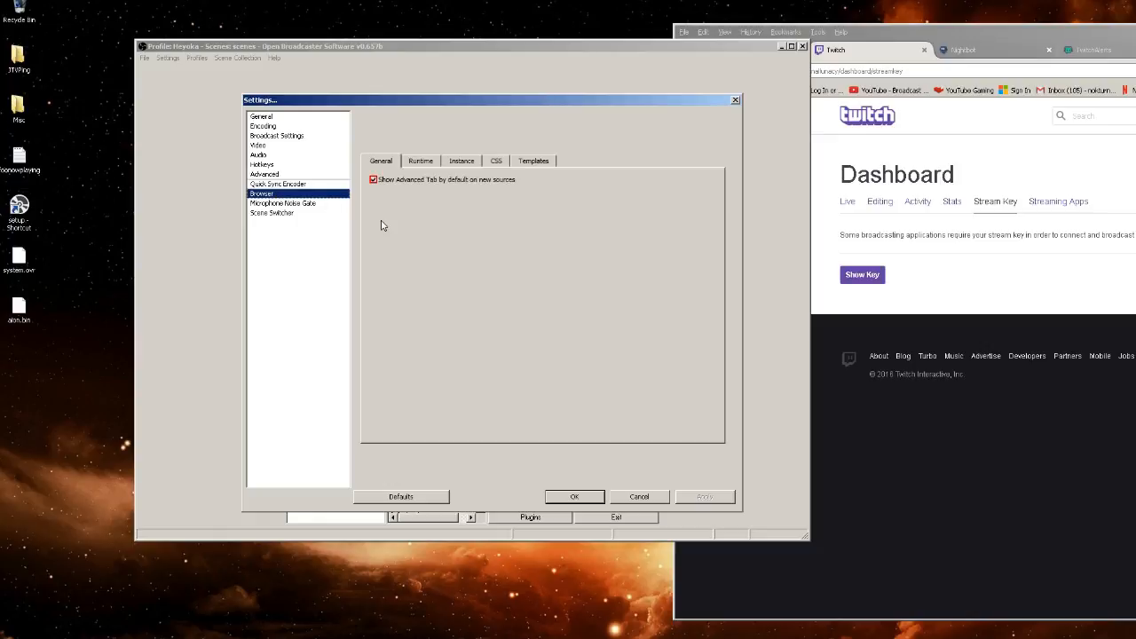
click(282, 205)
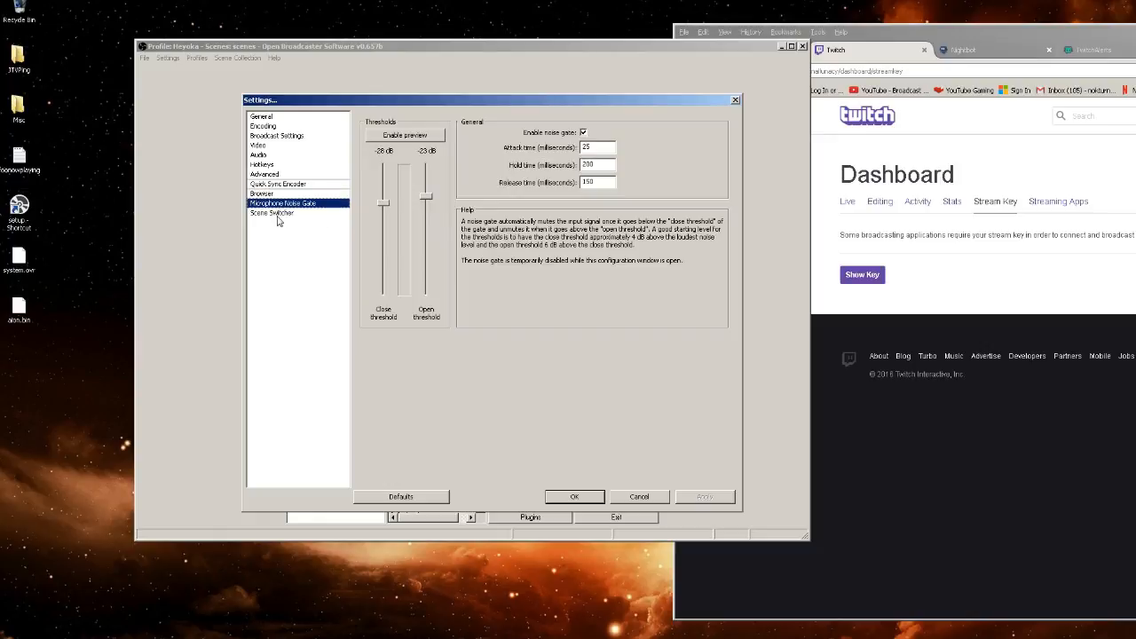
click(278, 215)
click(271, 119)
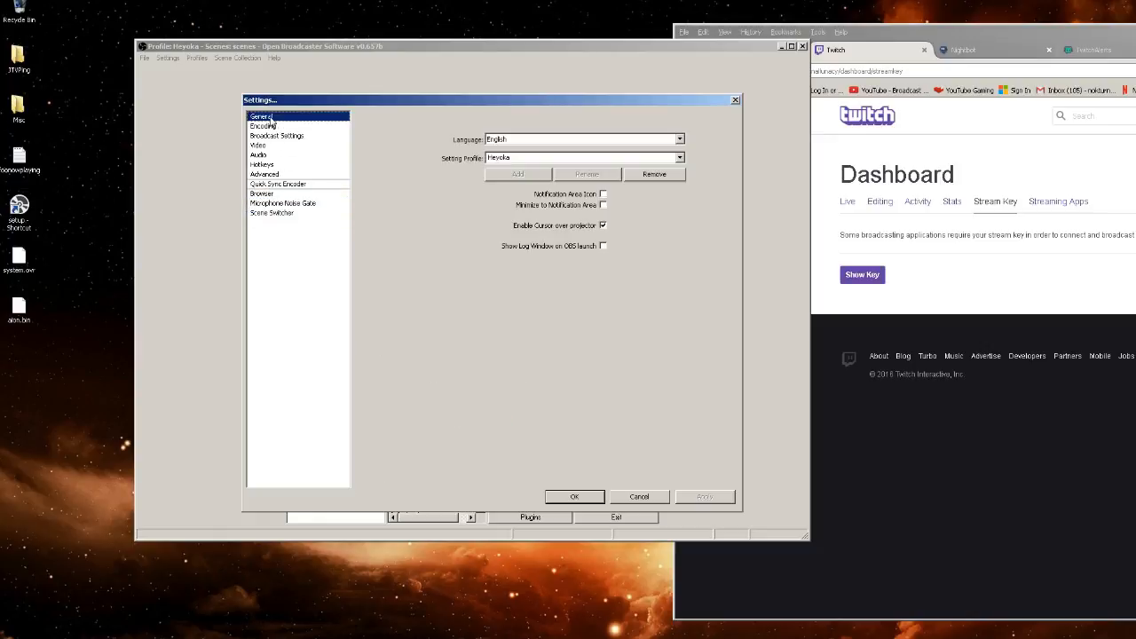
click(573, 497)
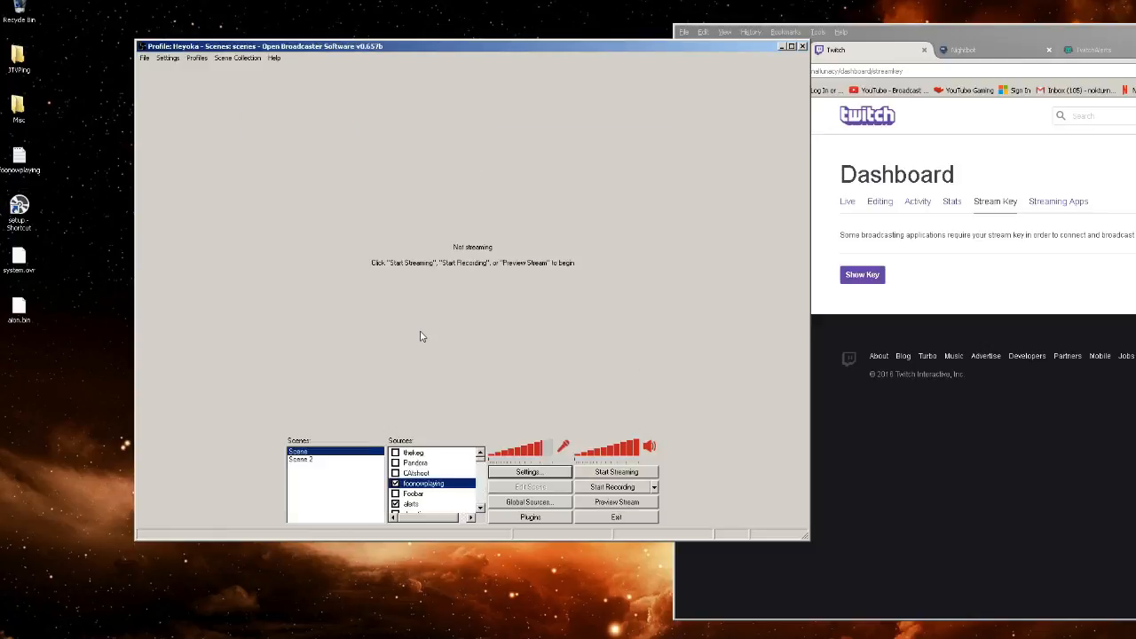
Look through the sources of the first scene, and select Scene 2
click(313, 460)
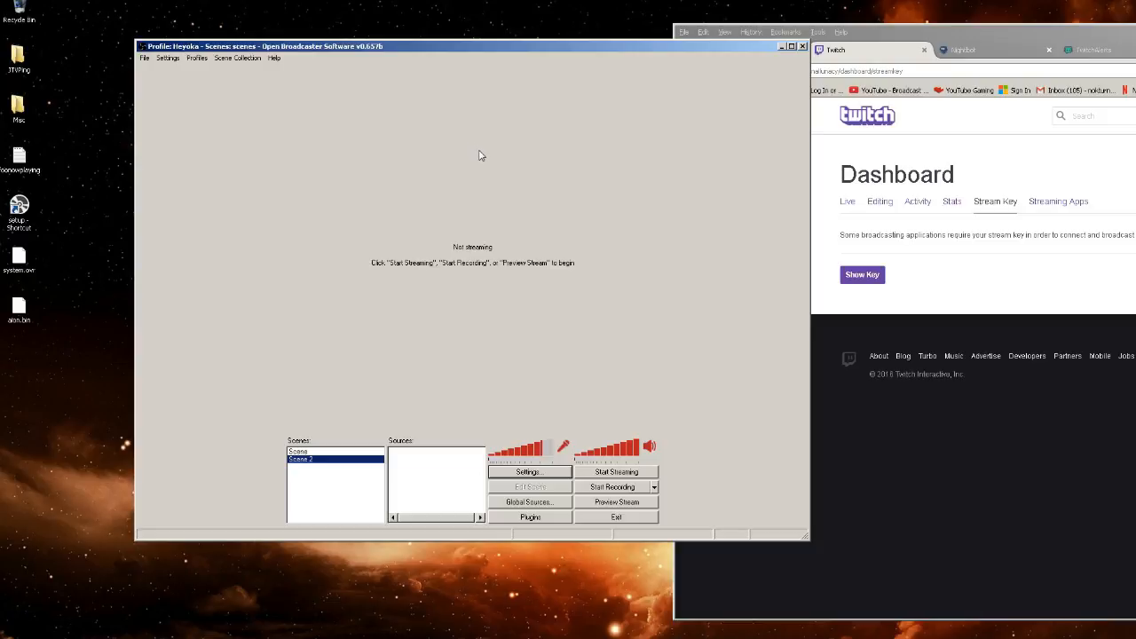
click(299, 452)
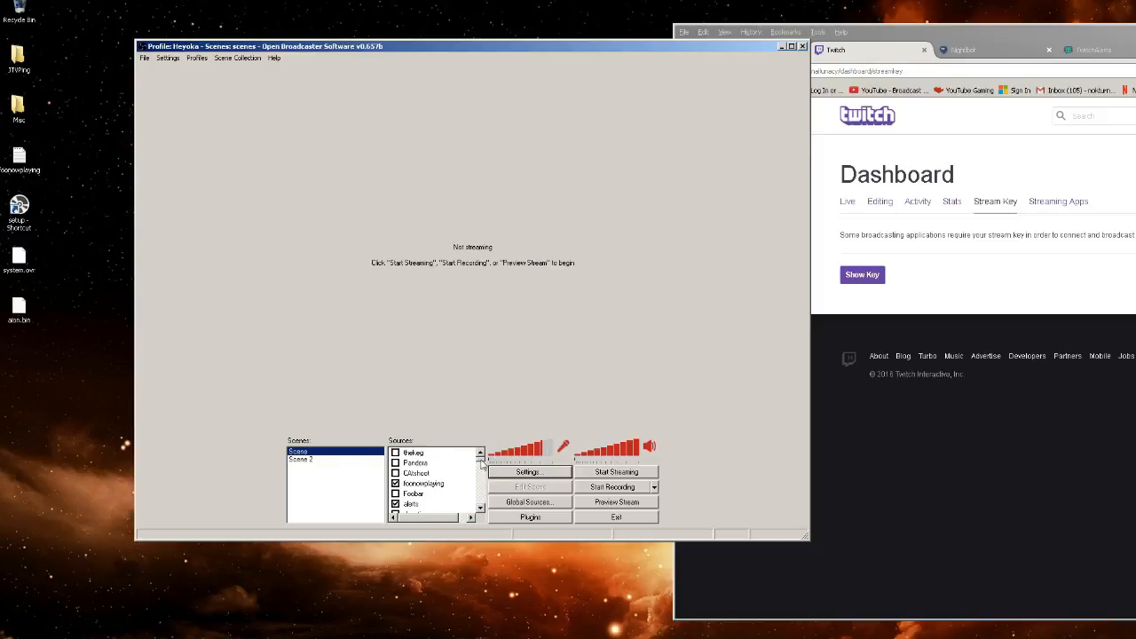
drag(481, 466, 482, 521)
click(312, 460)
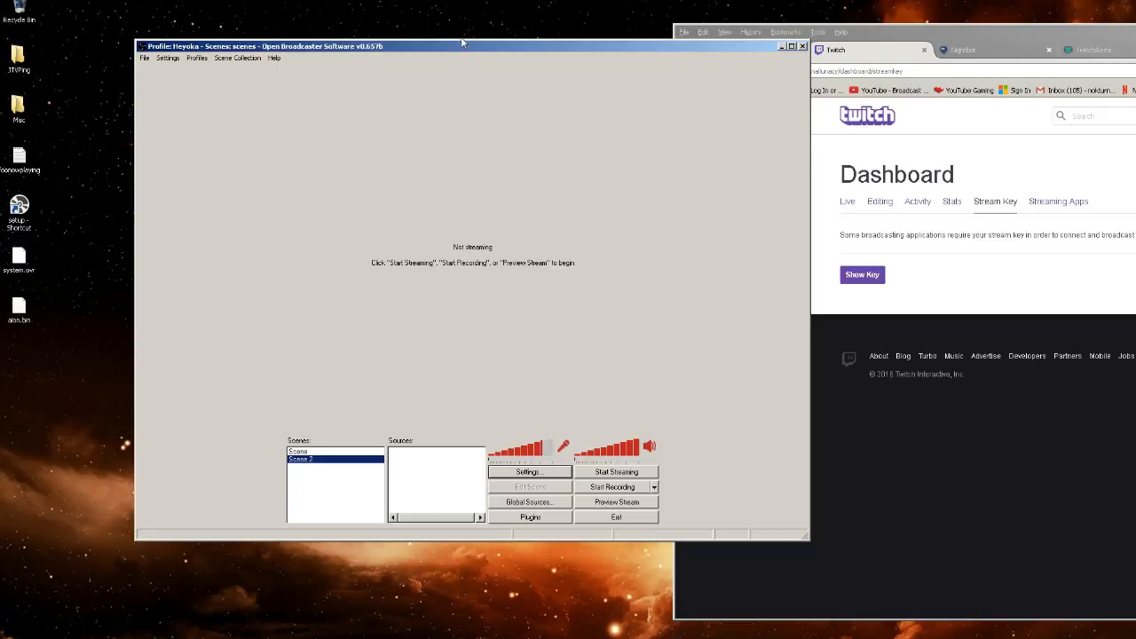
Move the OBS window aside, bring the browser into view and show the CLR Browser Source Plugin page
drag(438, 52, 496, 62)
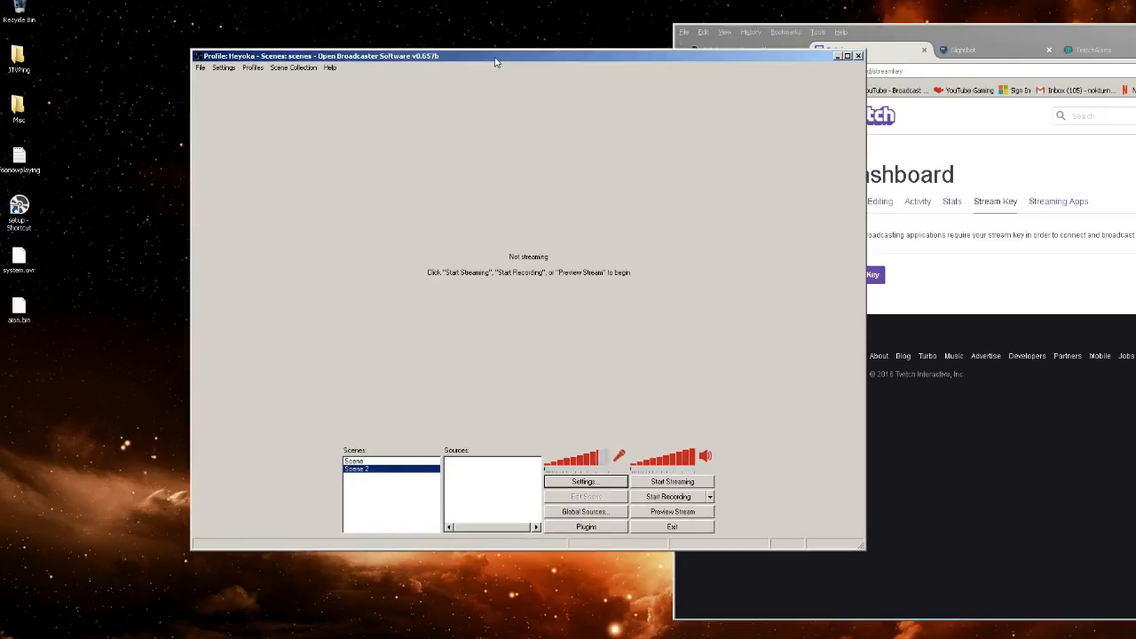
drag(496, 61, 694, 120)
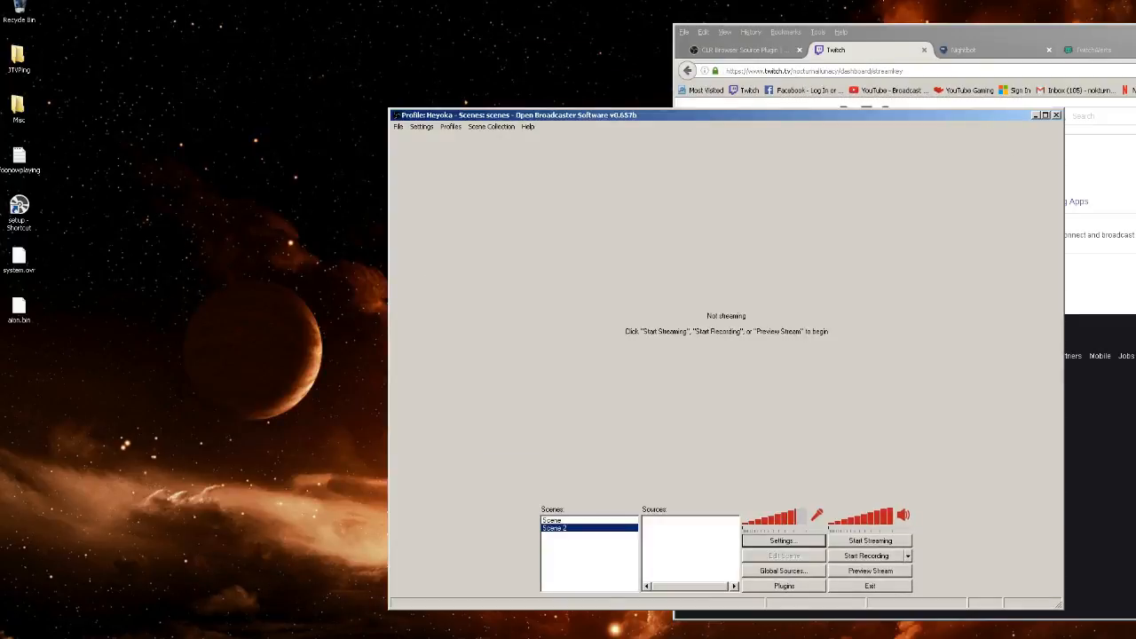
click(1005, 34)
drag(1006, 34, 424, 5)
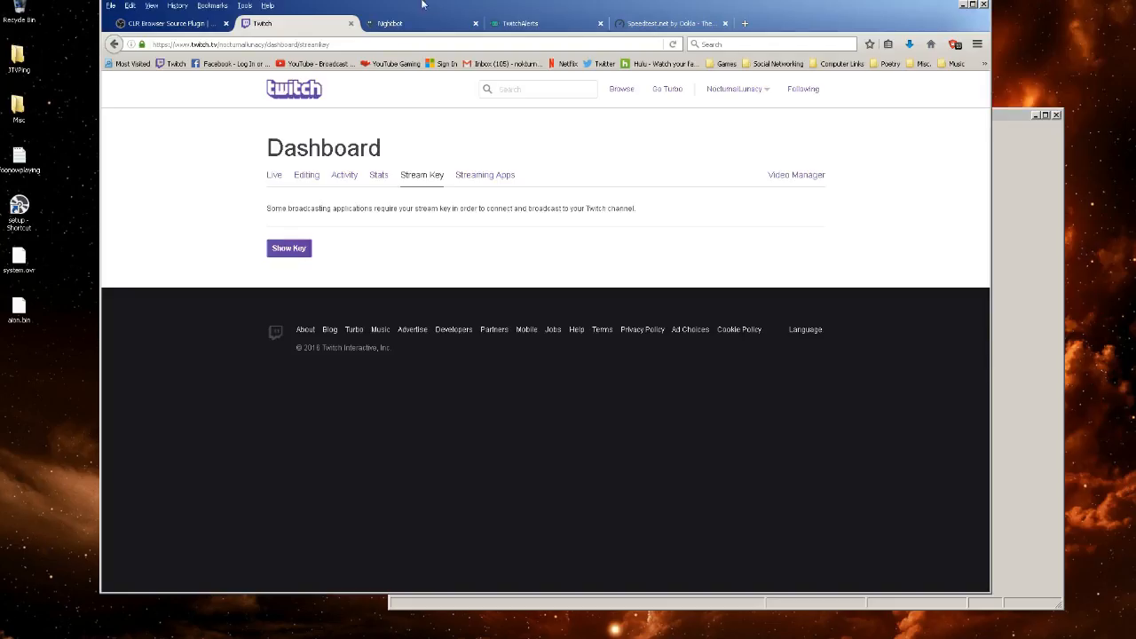
click(165, 23)
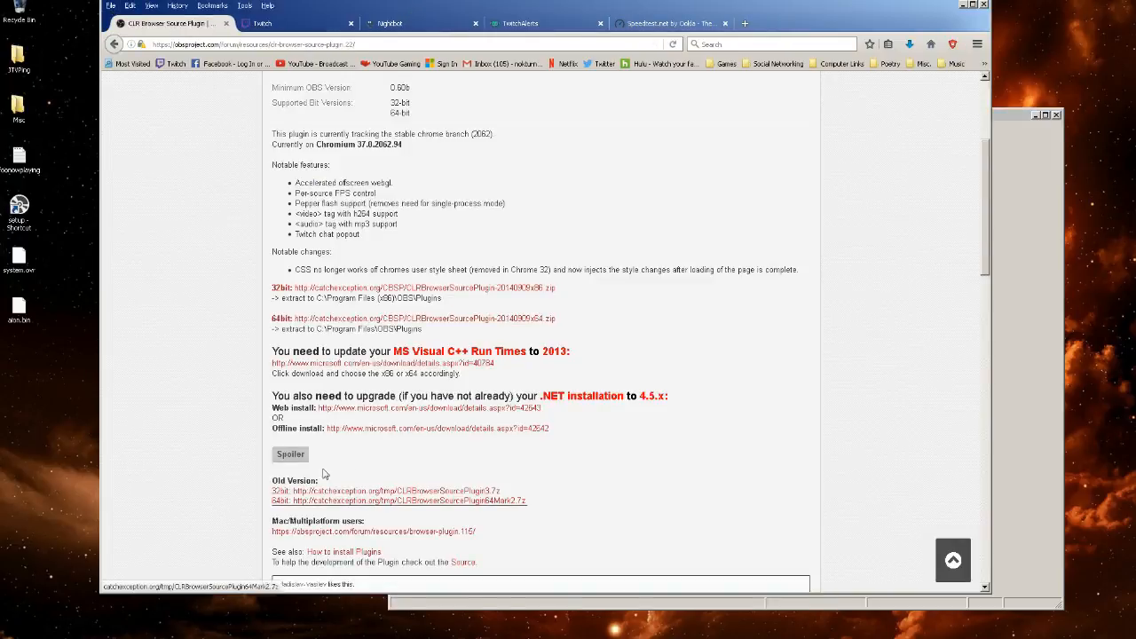
Examine the plugin page for the 32-bit and 64-bit downloads, extraction folders and required Visual C++ and .NET versions
scroll(249, 325, up, 5)
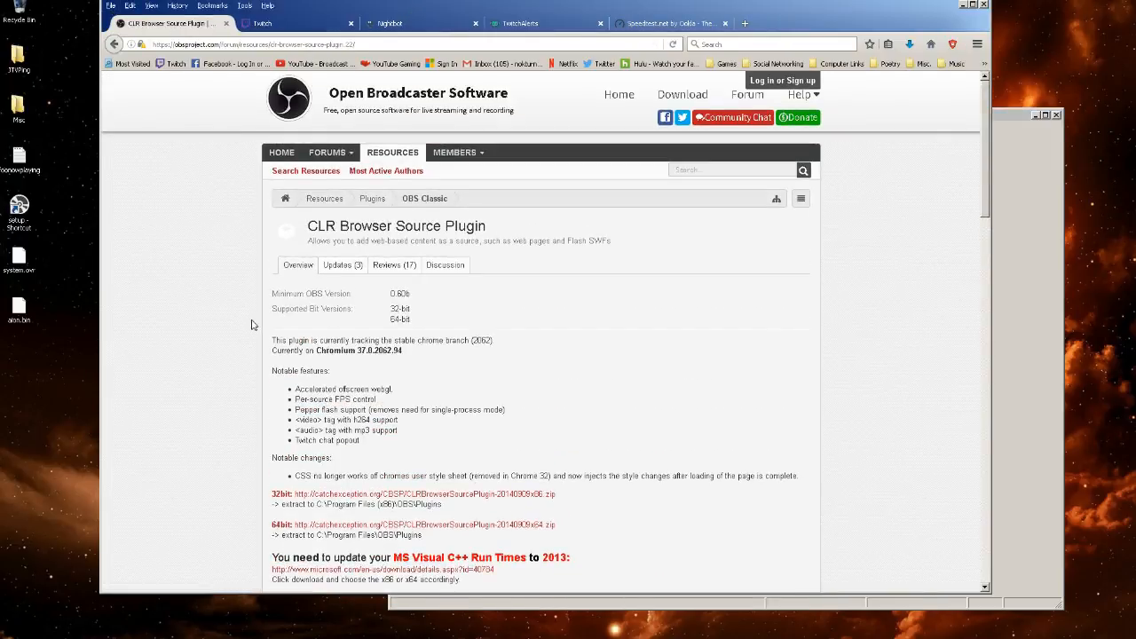
scroll(251, 324, down, 4)
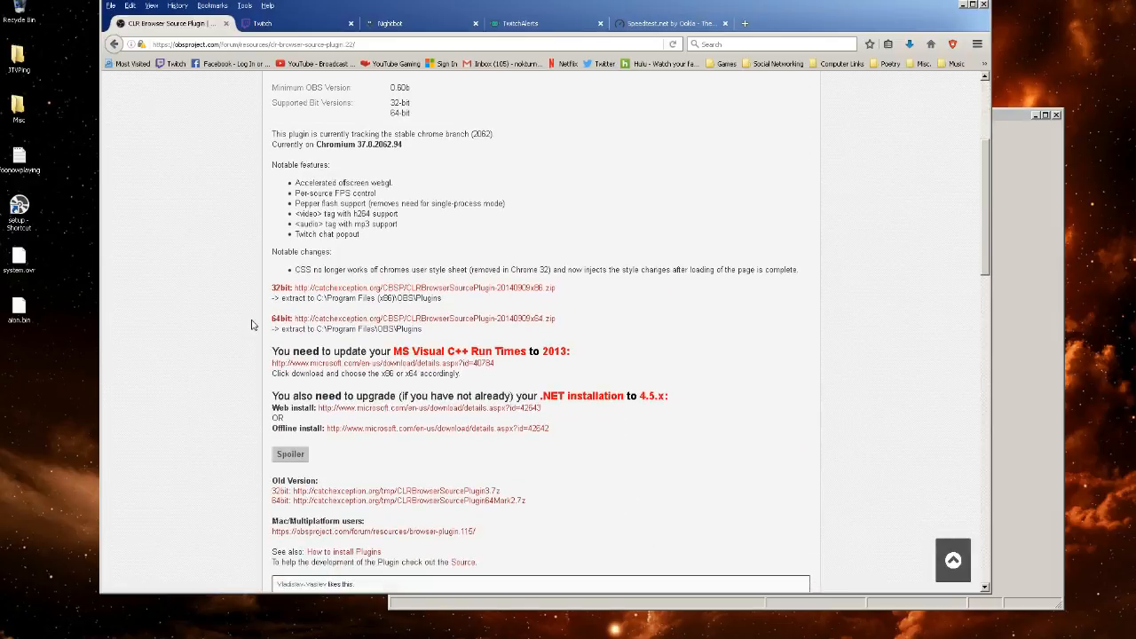
scroll(251, 325, down, 5)
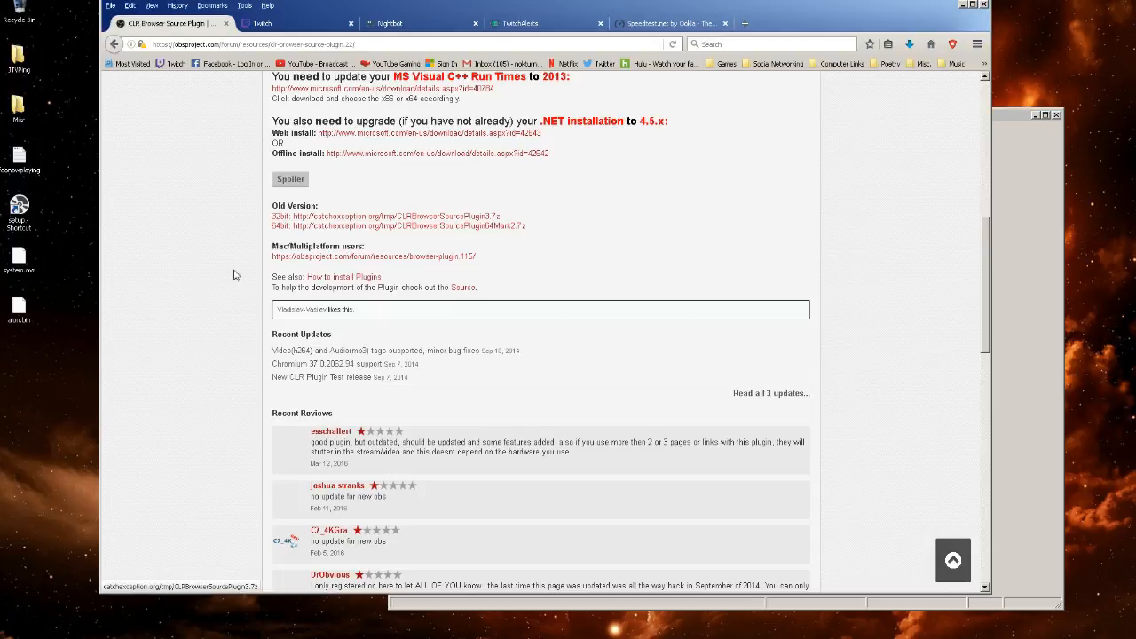
scroll(235, 279, up, 4)
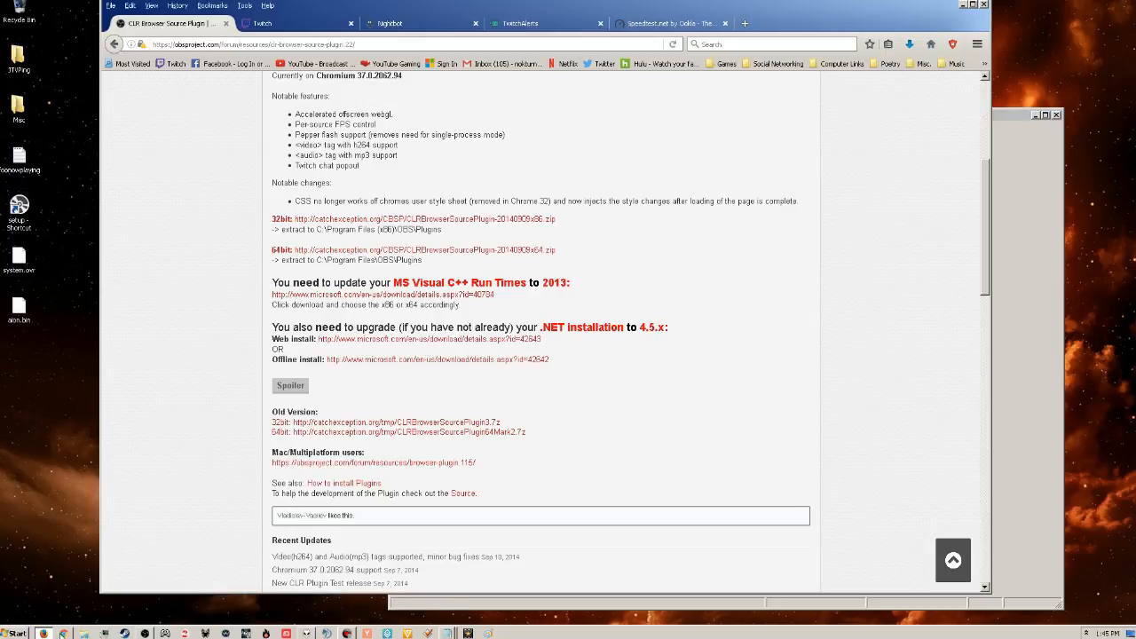
Open the C:\Program Files (x86)\OBS\plugins folder in File Explorer, checking the OBS application file on the way
click(16, 632)
click(191, 548)
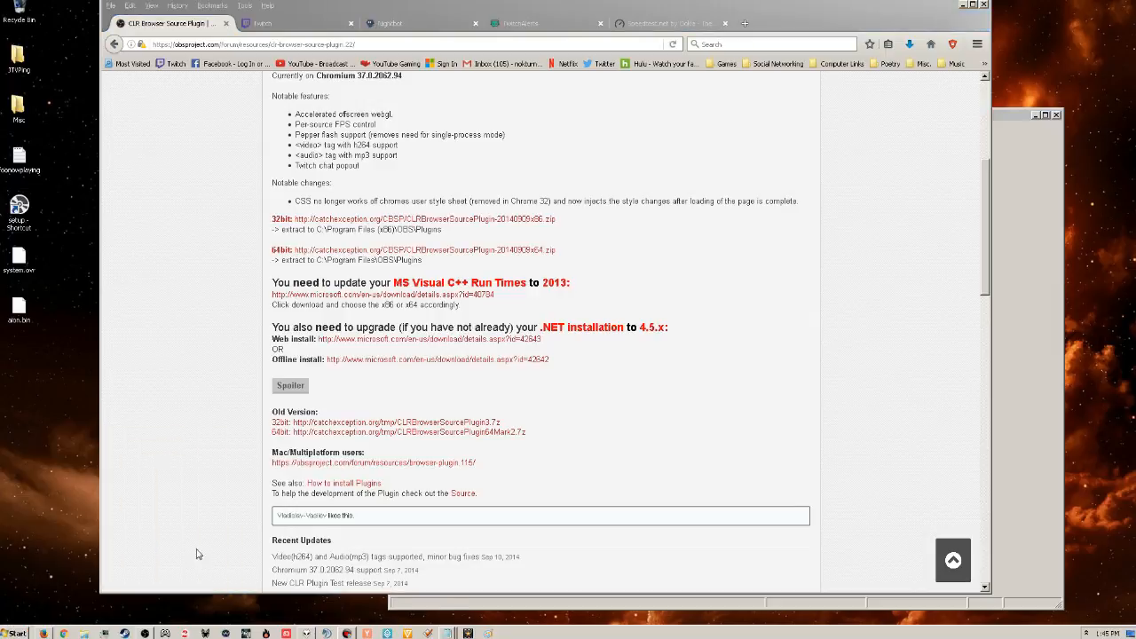
double_click(283, 142)
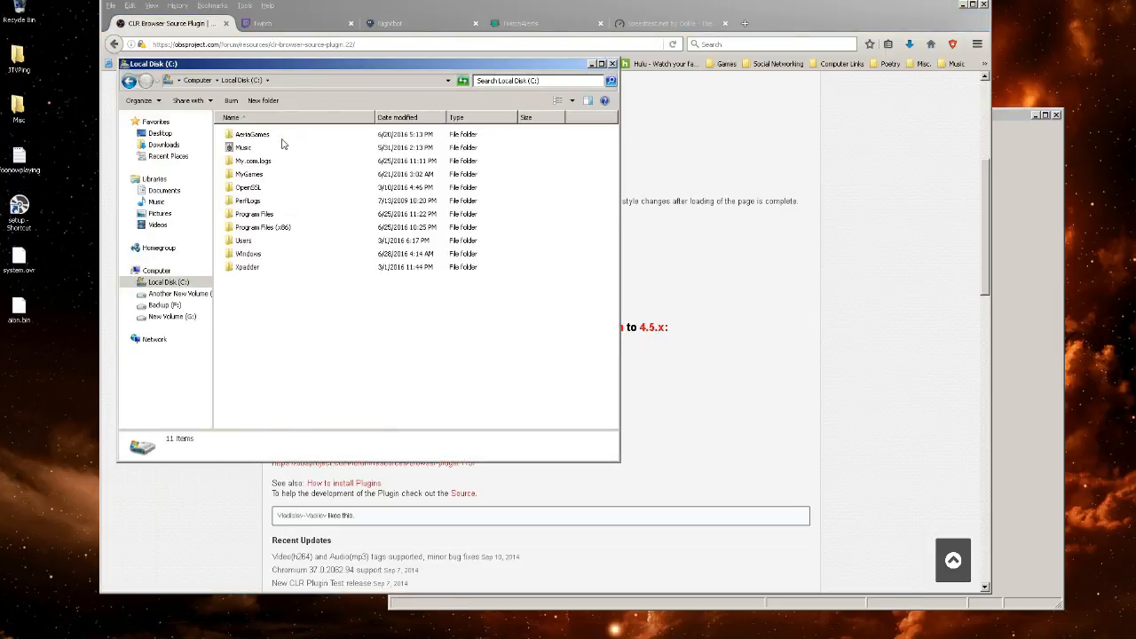
double_click(262, 227)
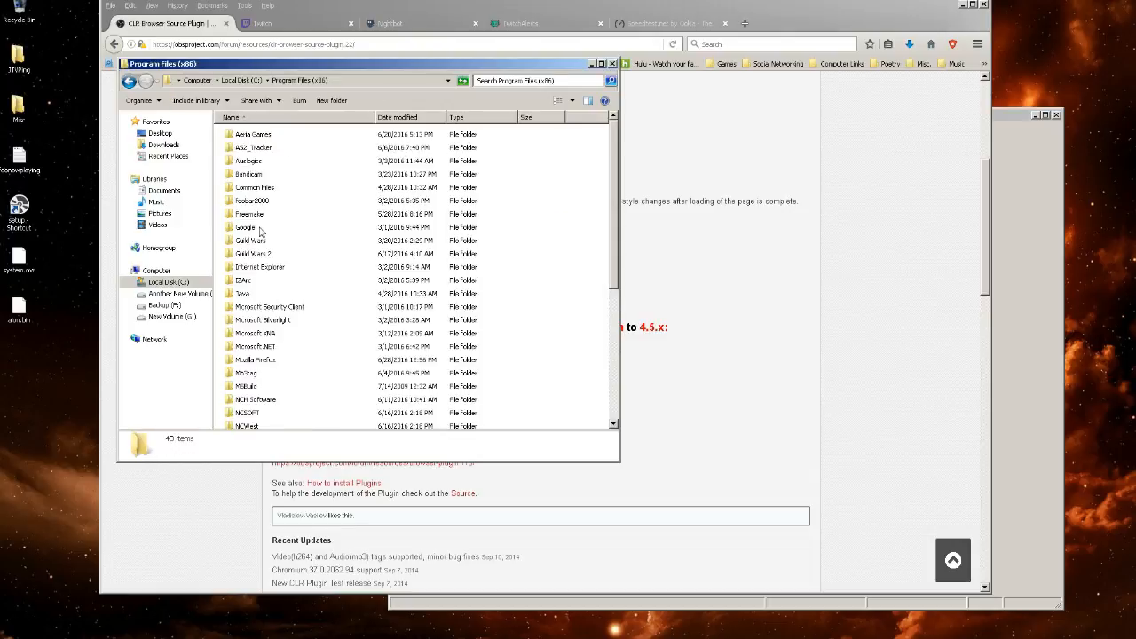
click(241, 81)
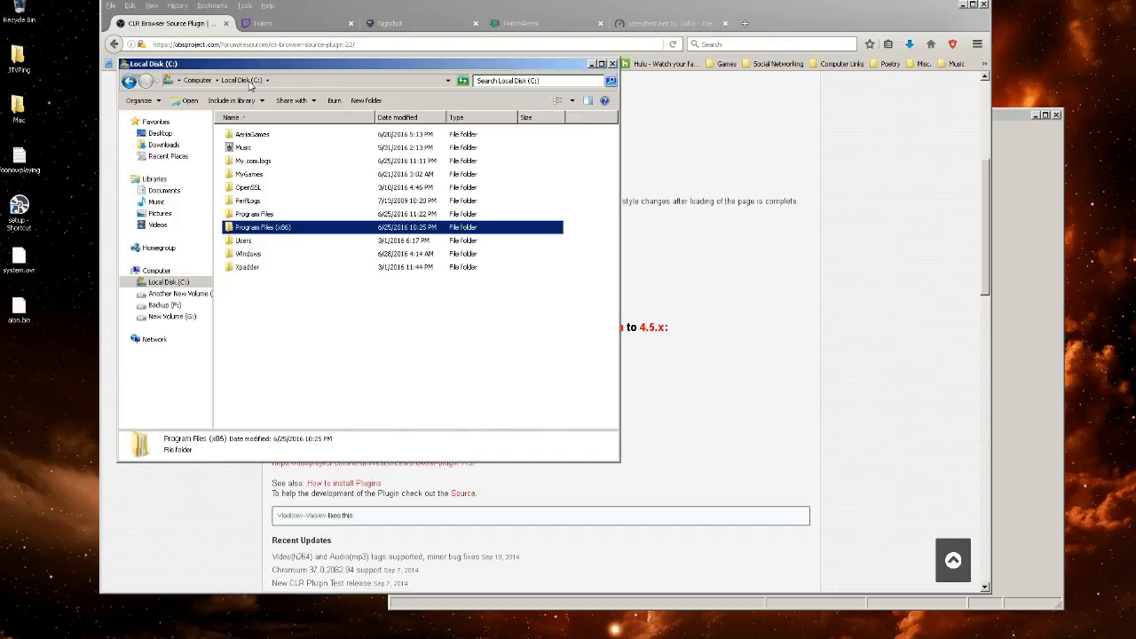
double_click(285, 229)
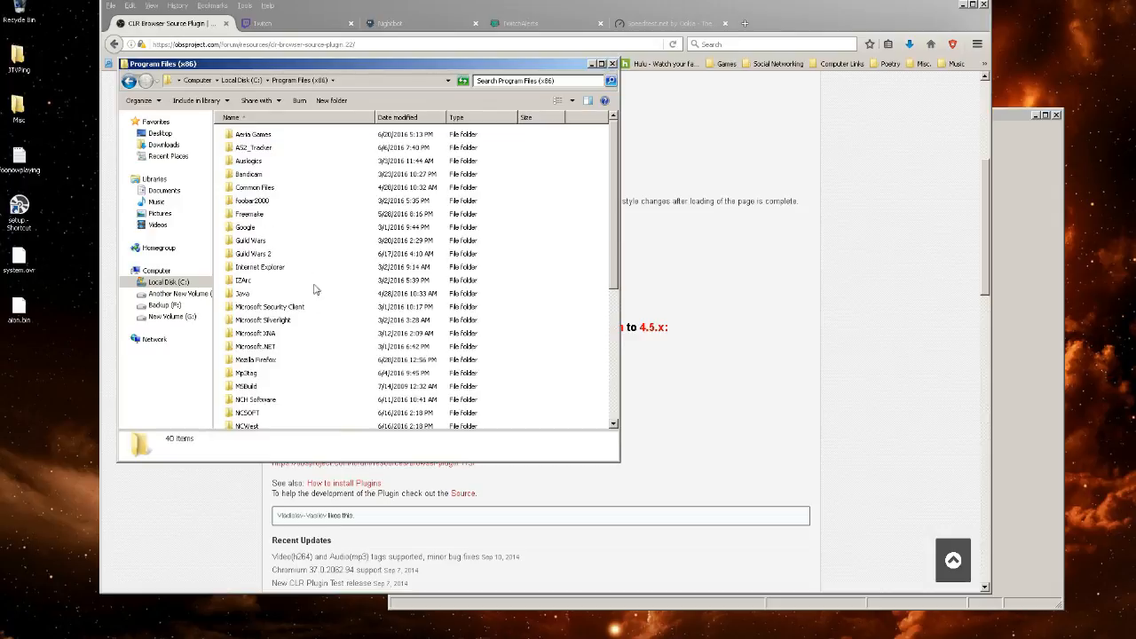
scroll(316, 353, down, 2)
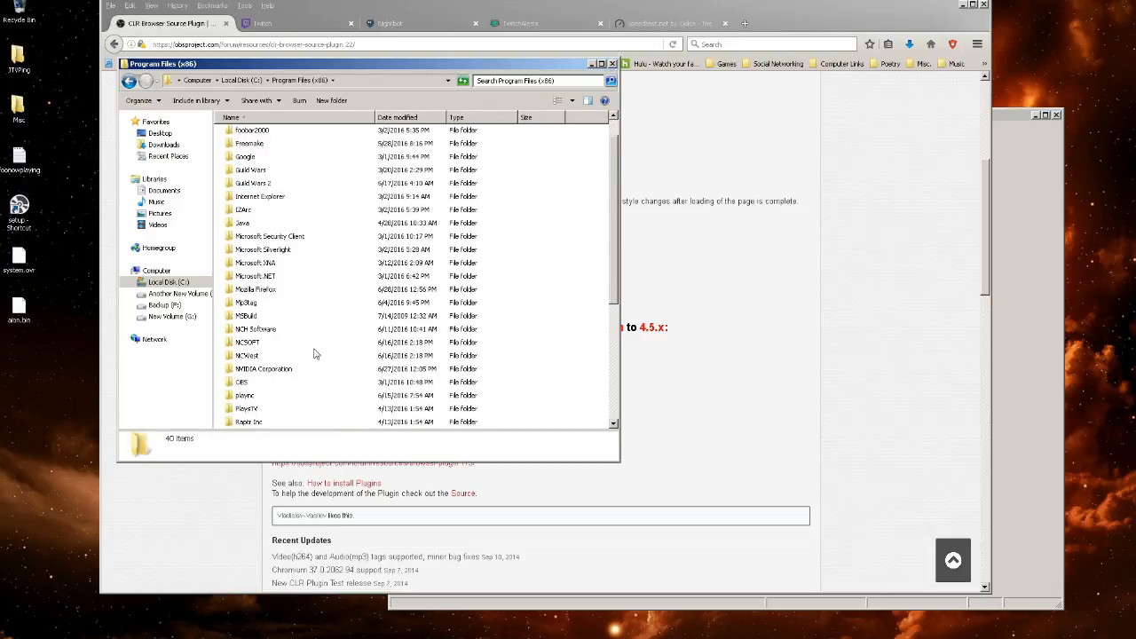
double_click(245, 384)
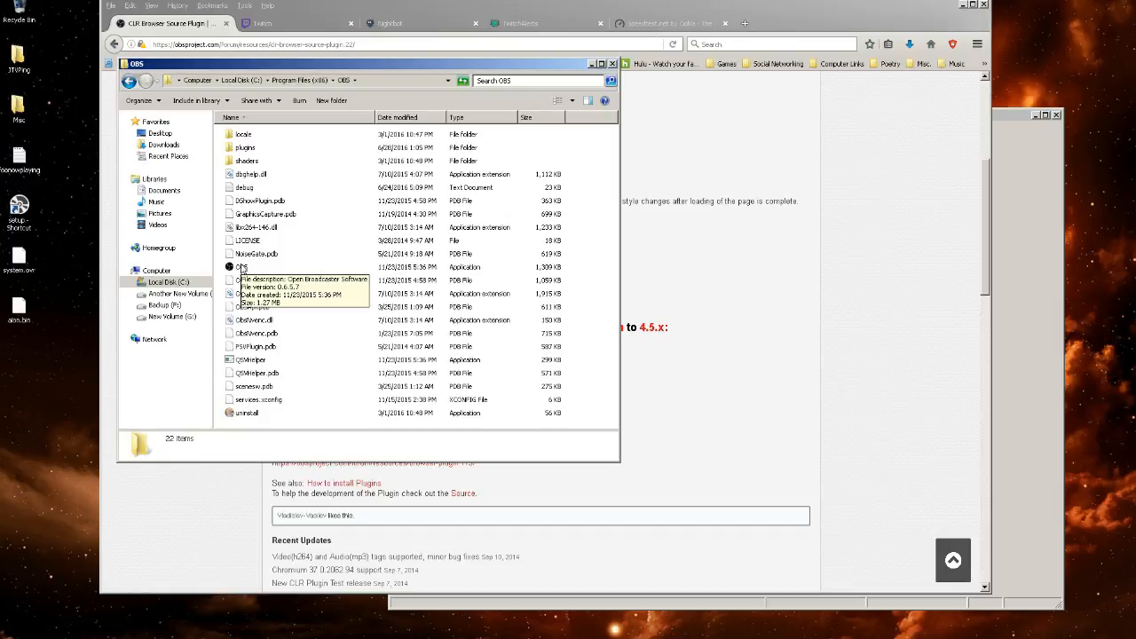
click(241, 269)
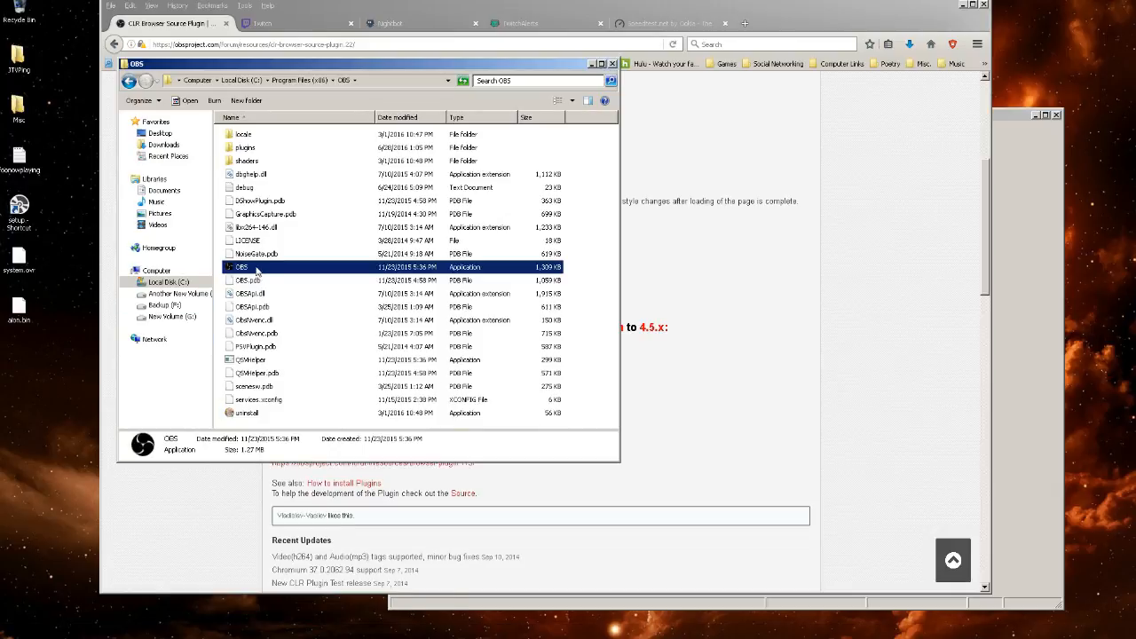
mouse_move(378, 271)
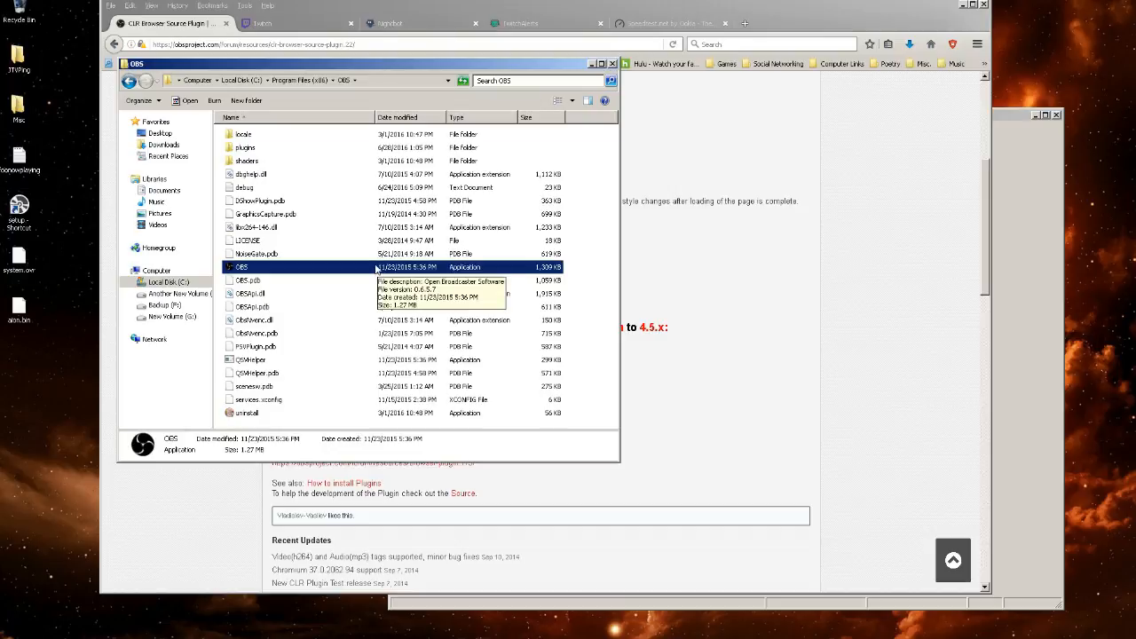
double_click(250, 149)
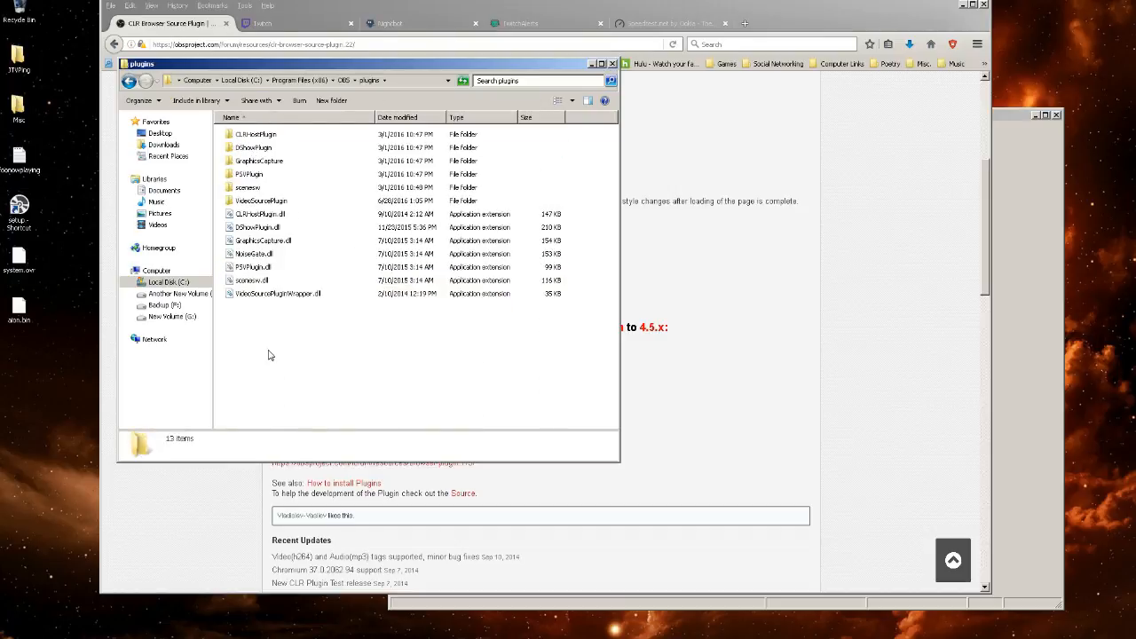
Look at the Downloads folder, and download CLRBrowserSourcePlugin-20140909x86.zip from the plugin page with the Save File option
click(845, 212)
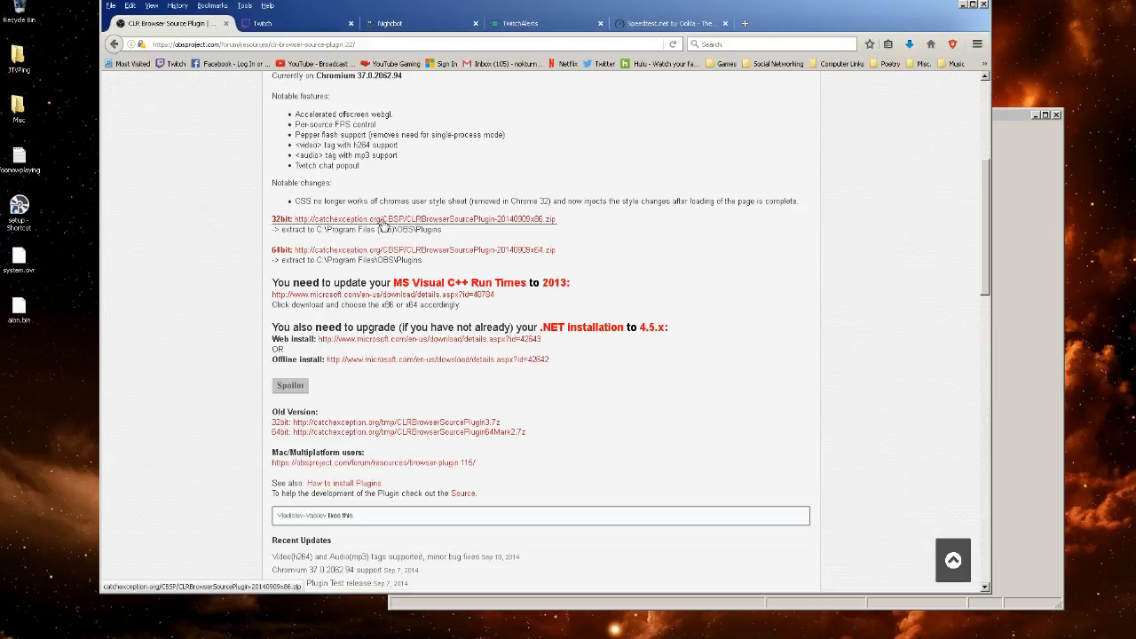
click(16, 633)
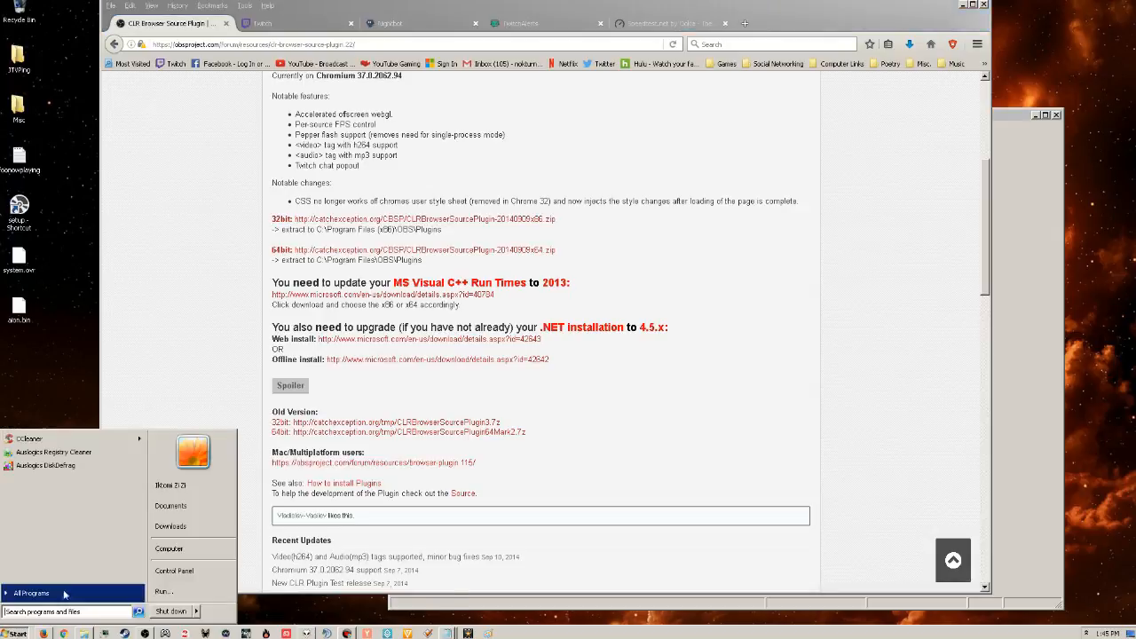
click(169, 527)
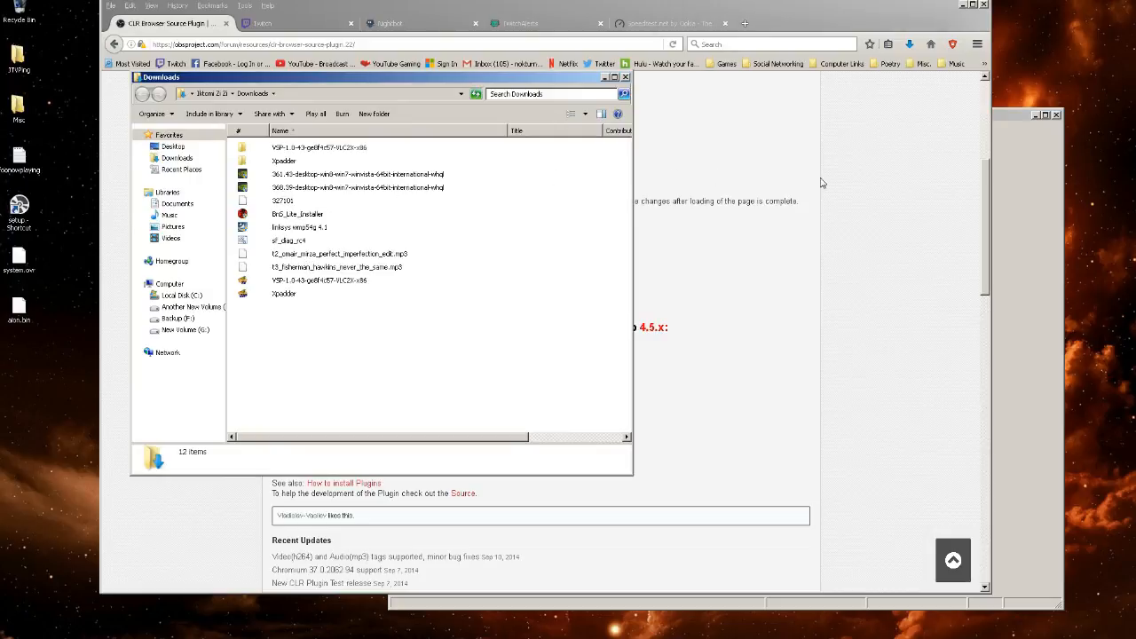
click(854, 164)
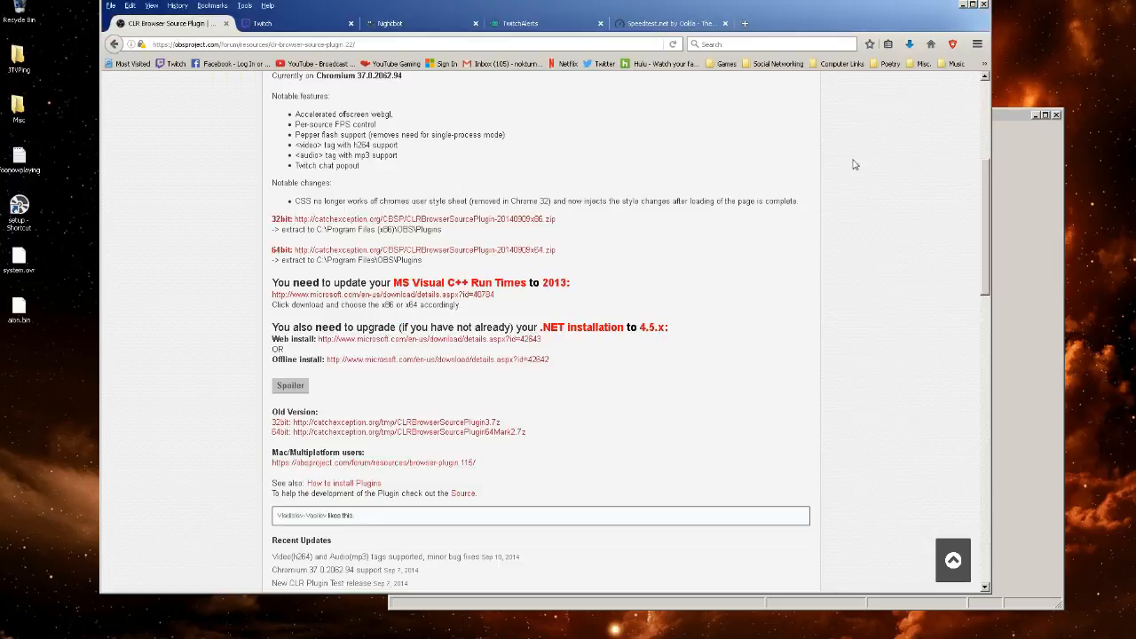
click(409, 220)
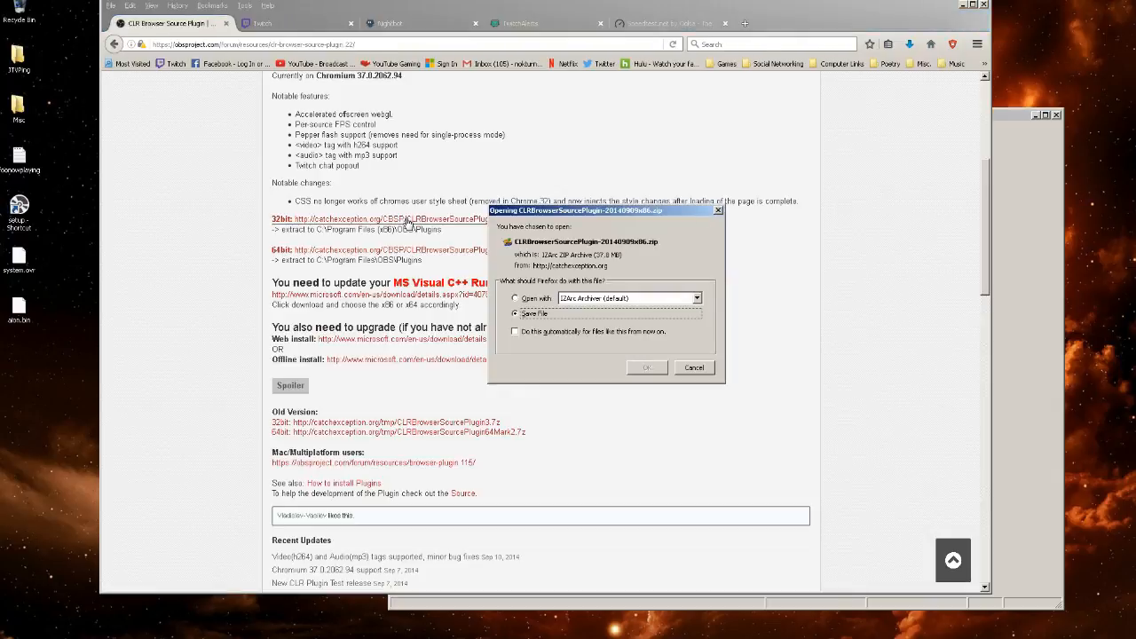
click(646, 368)
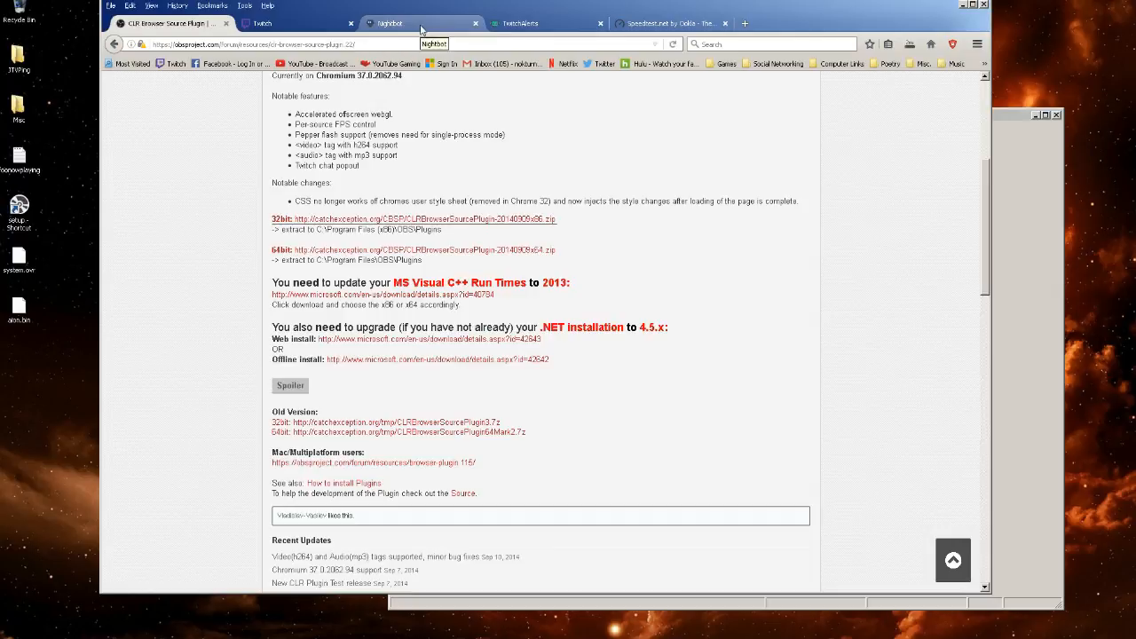
click(1019, 181)
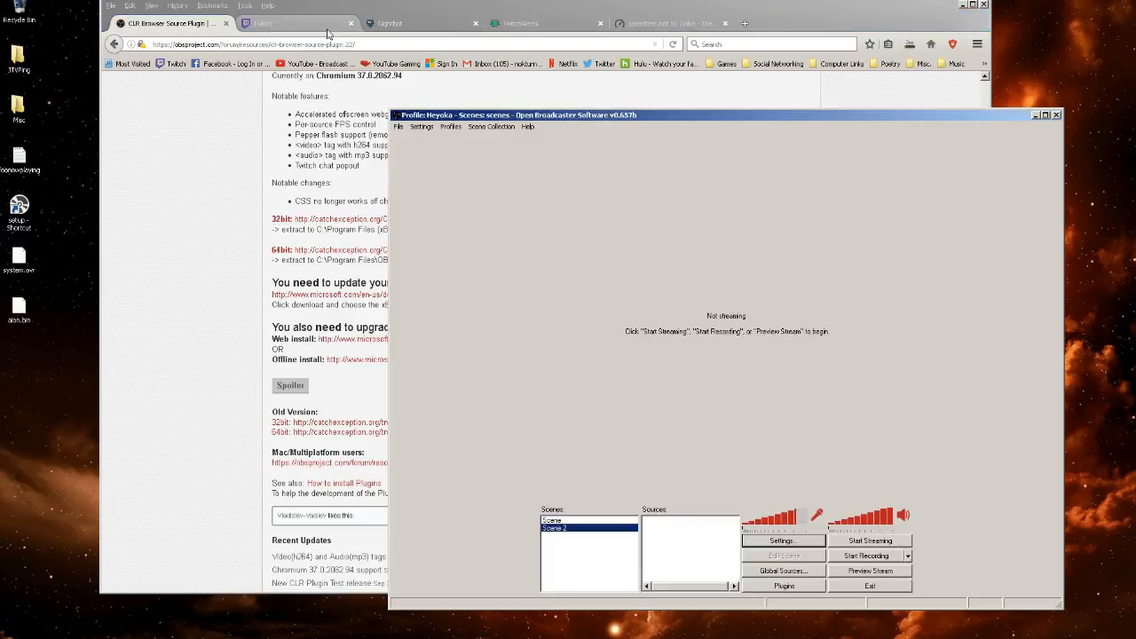
click(399, 27)
click(286, 29)
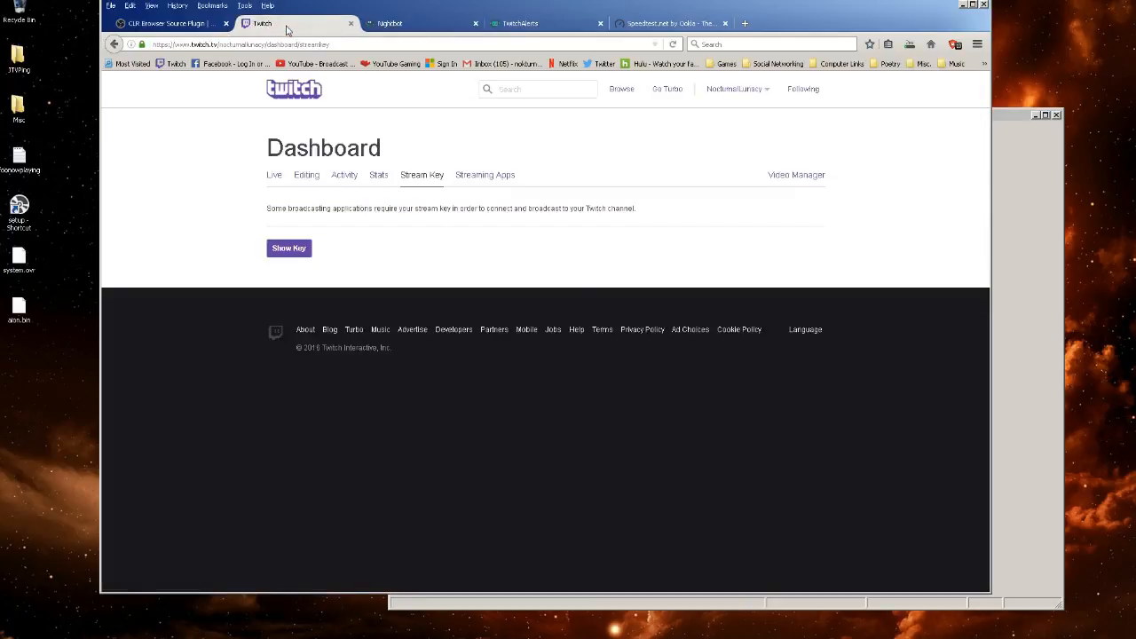
Log in to the Nightbot site with Twitch and authorize Nightbot Beta to use the account
click(416, 24)
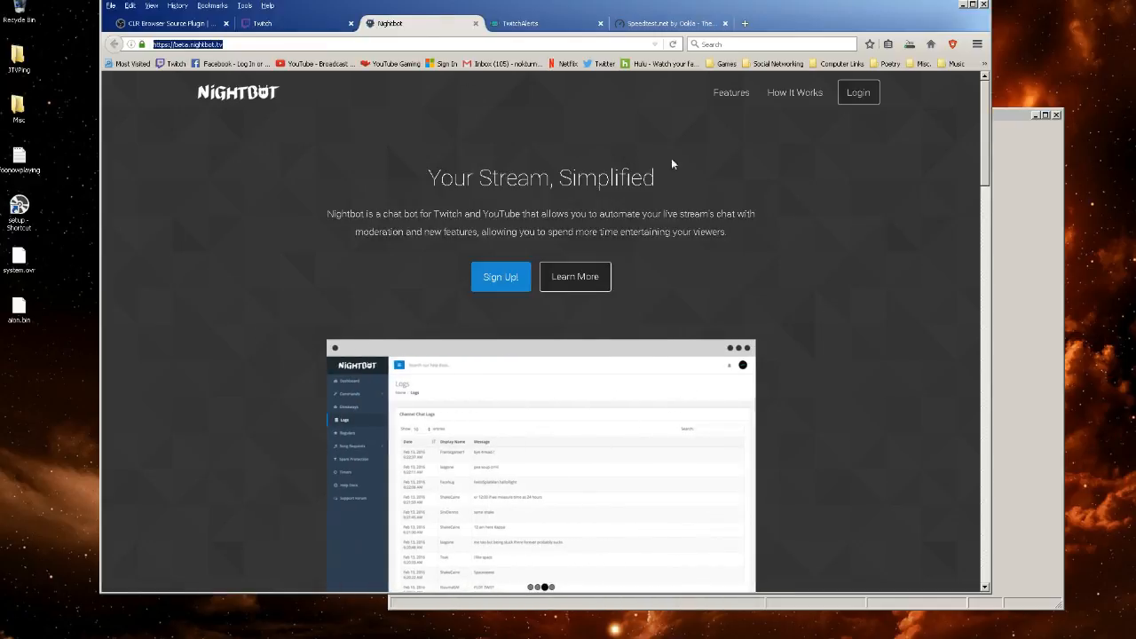
click(858, 94)
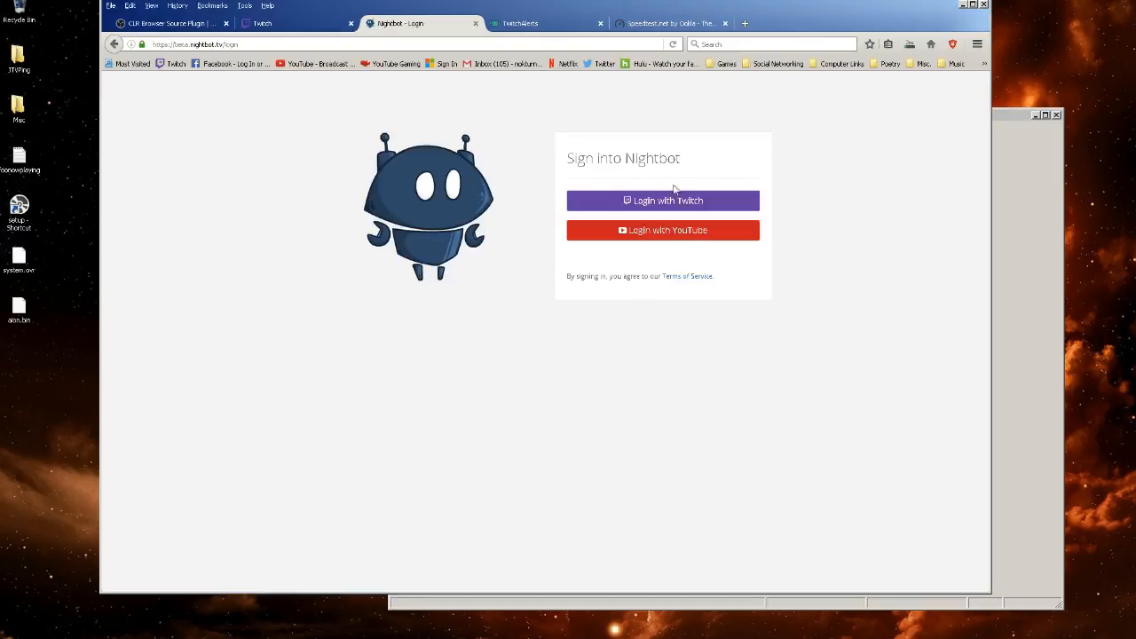
click(665, 202)
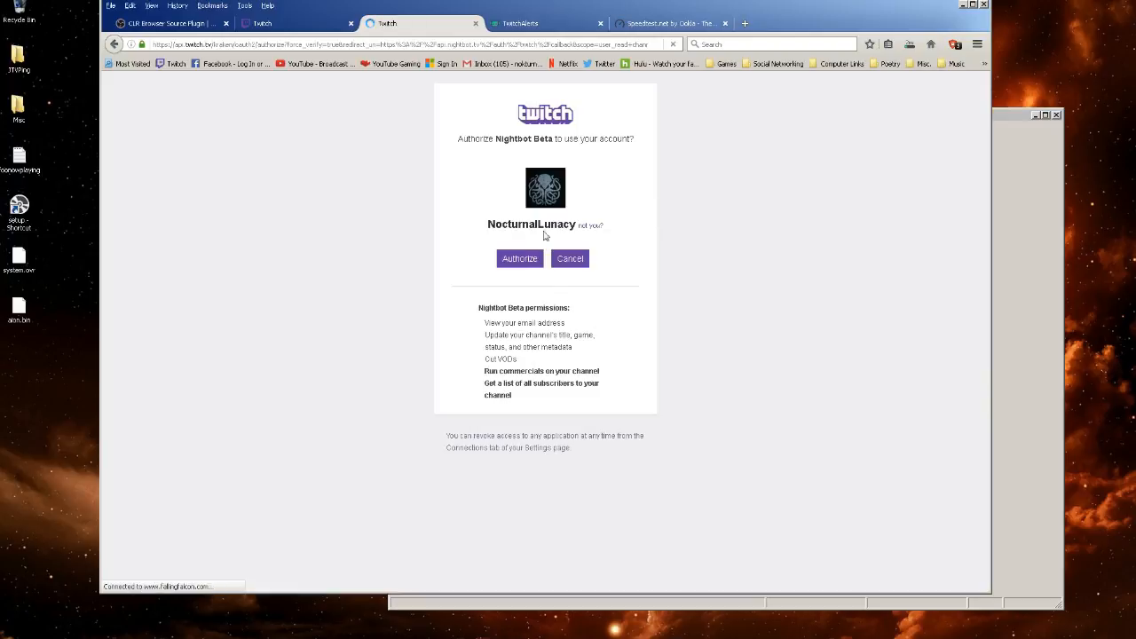
click(515, 258)
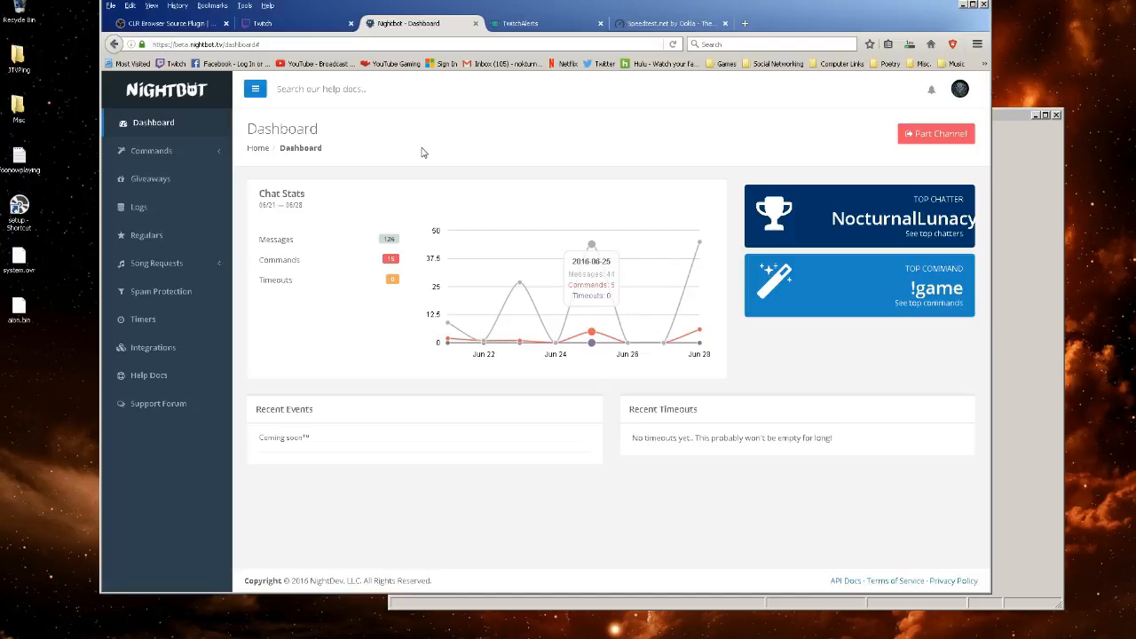
Look through Nightbot's custom channel commands, and return to the dashboard
click(156, 151)
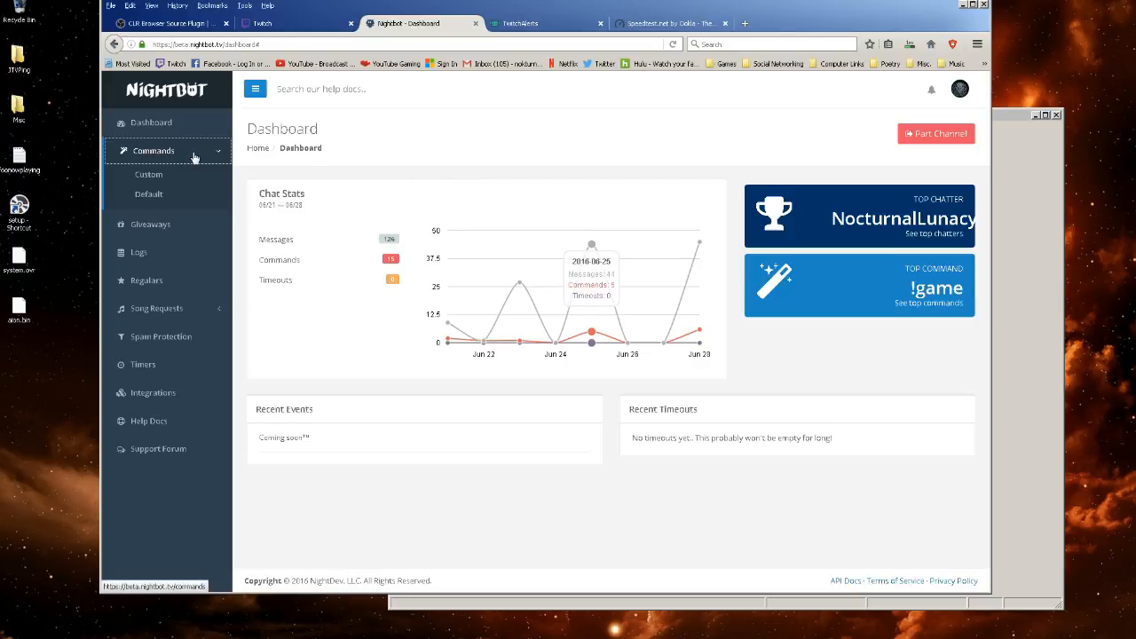
click(172, 174)
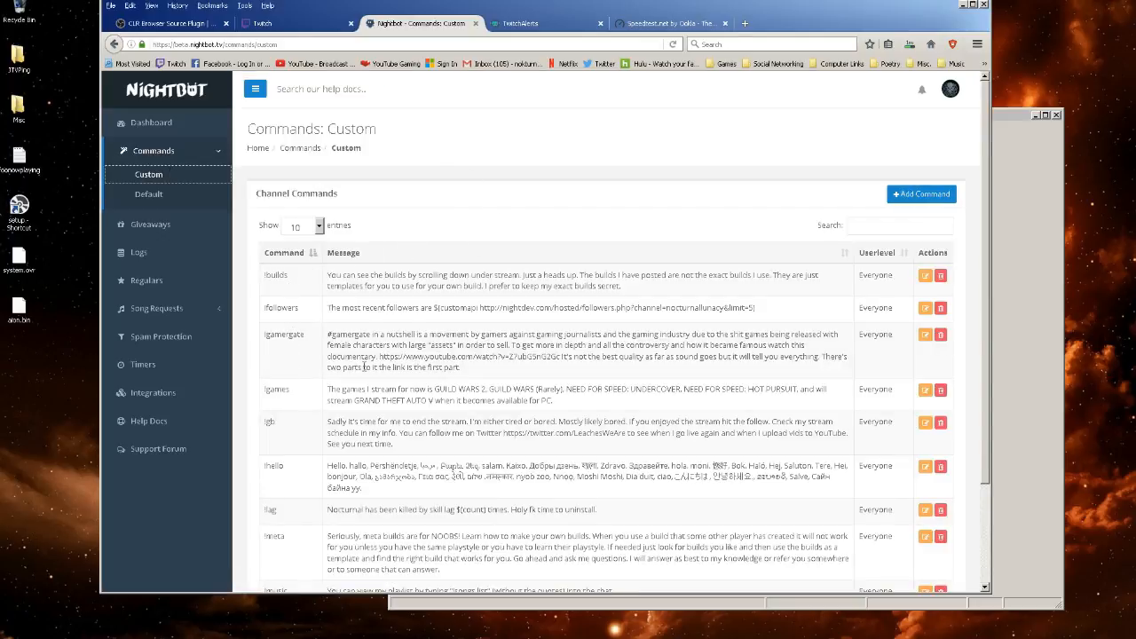
scroll(364, 367, down, 2)
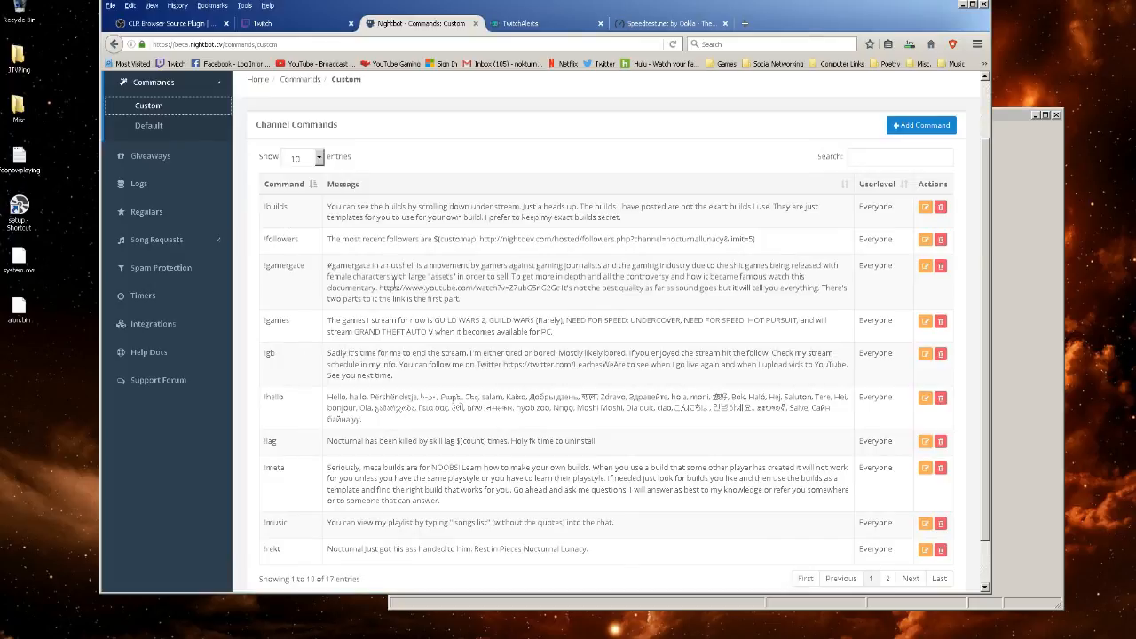
scroll(395, 302, down, 1)
scroll(391, 366, up, 3)
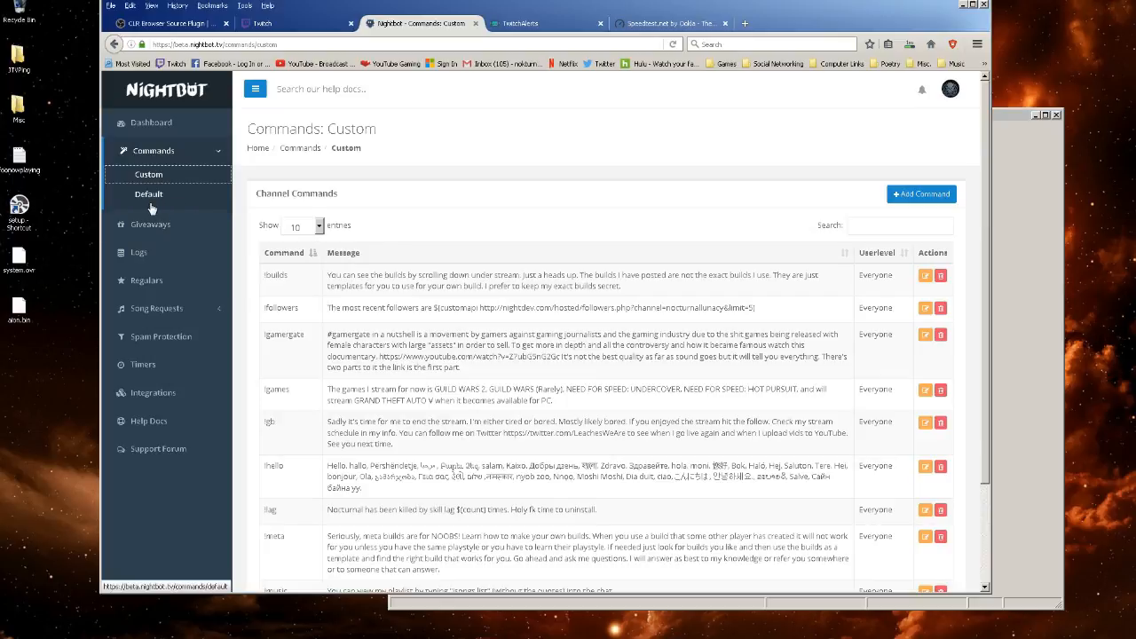
click(197, 150)
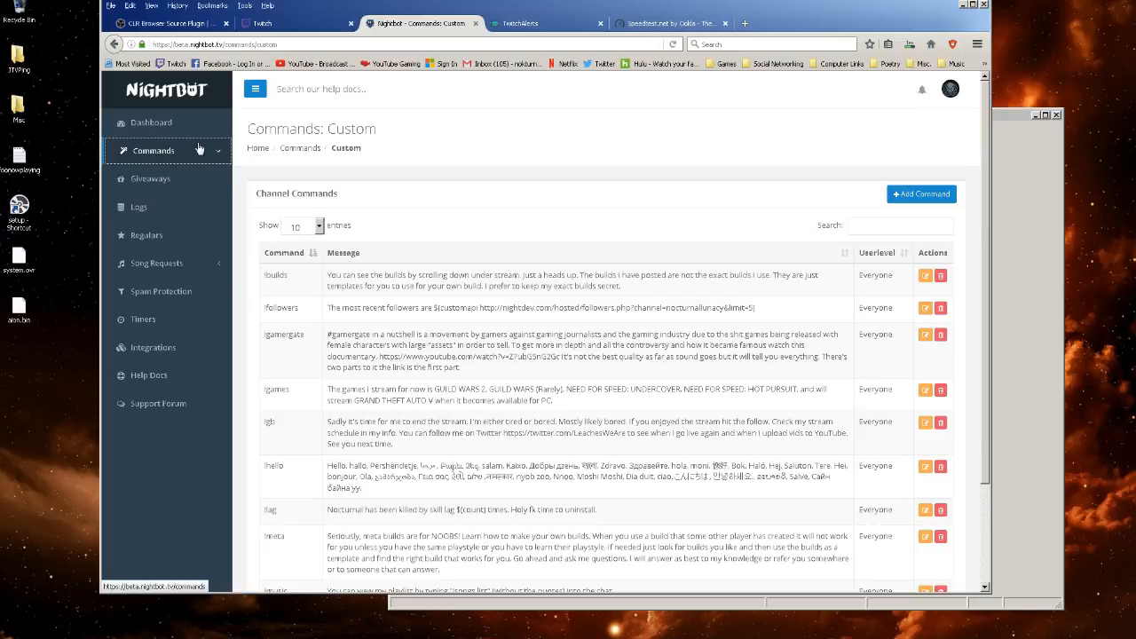
click(304, 149)
click(258, 149)
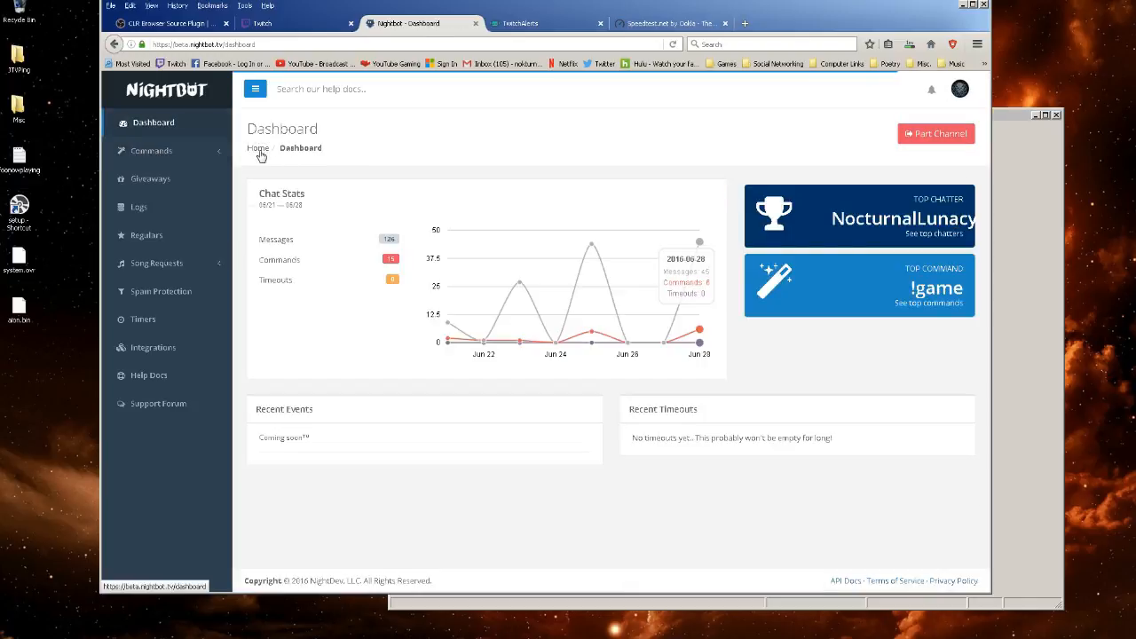
Reopen the custom commands list, examine the fields for adding a new command, and cancel without submitting
click(164, 153)
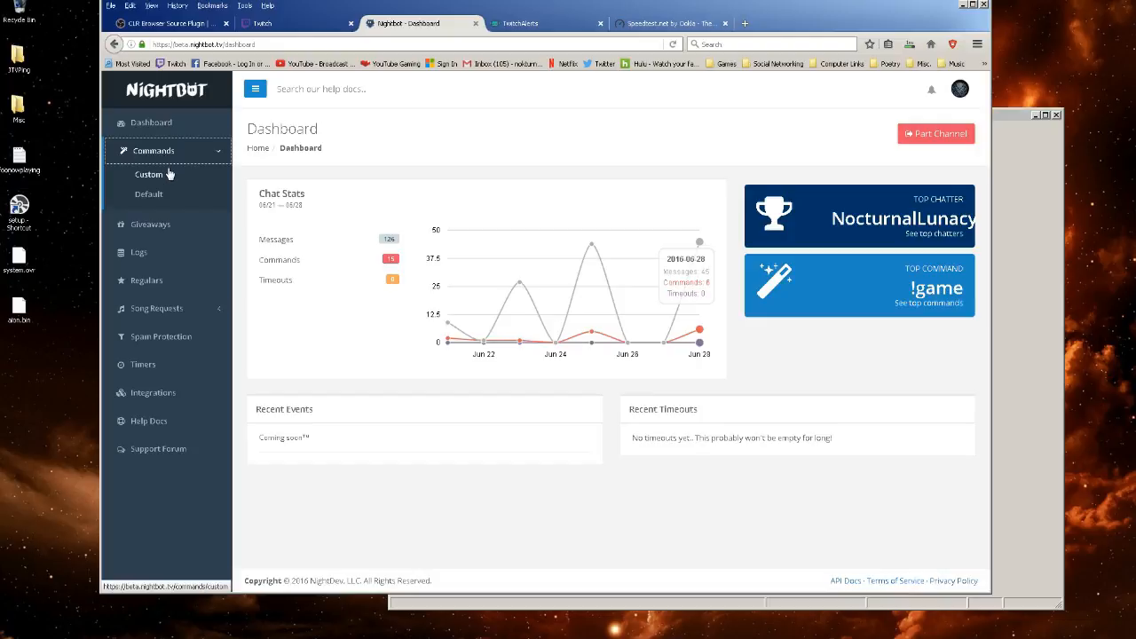
click(169, 180)
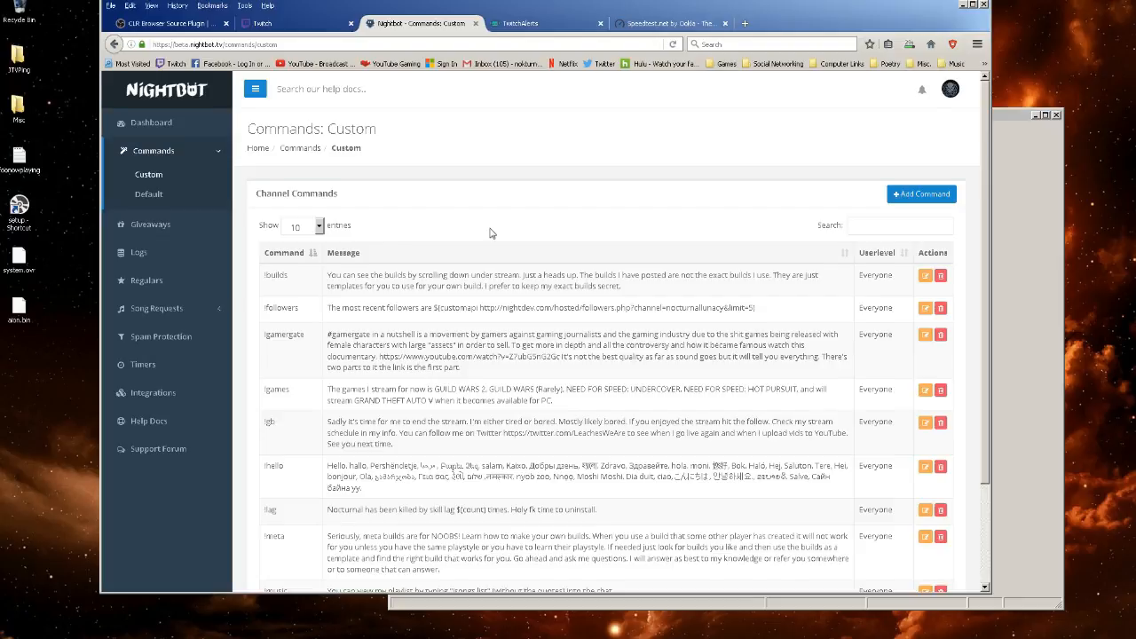
scroll(490, 227, down, 3)
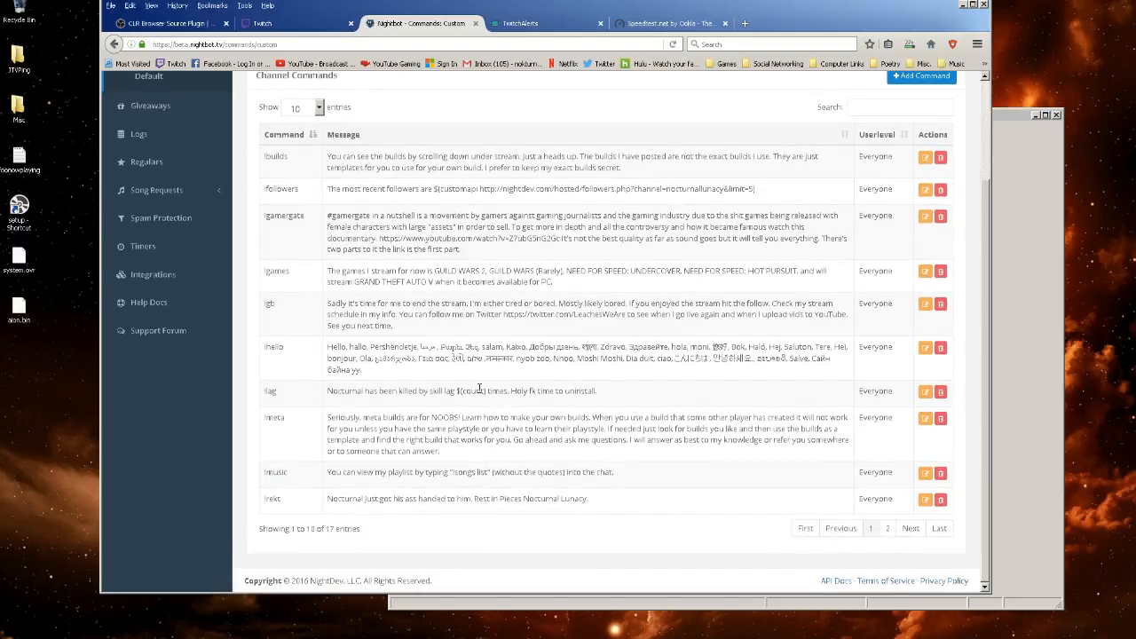
scroll(473, 383, up, 3)
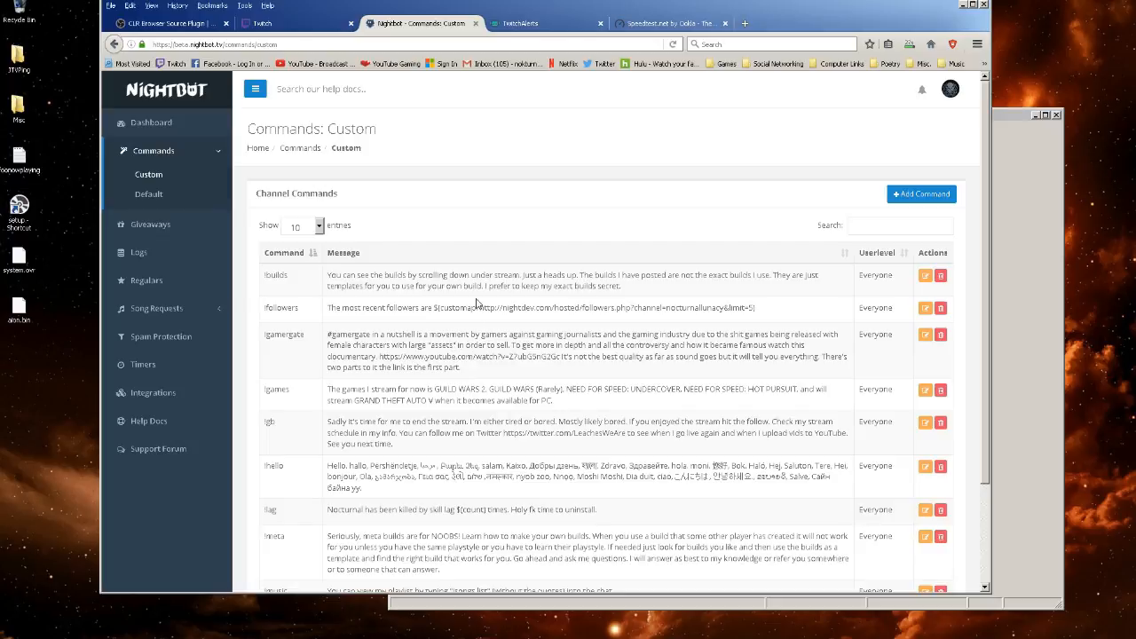
click(877, 198)
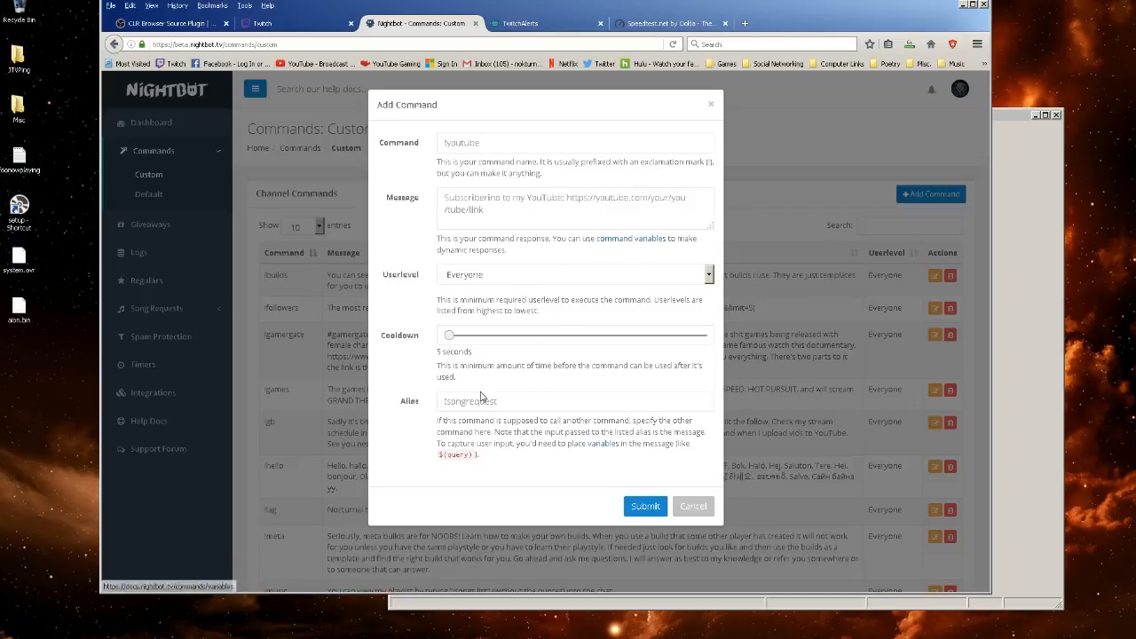
click(693, 508)
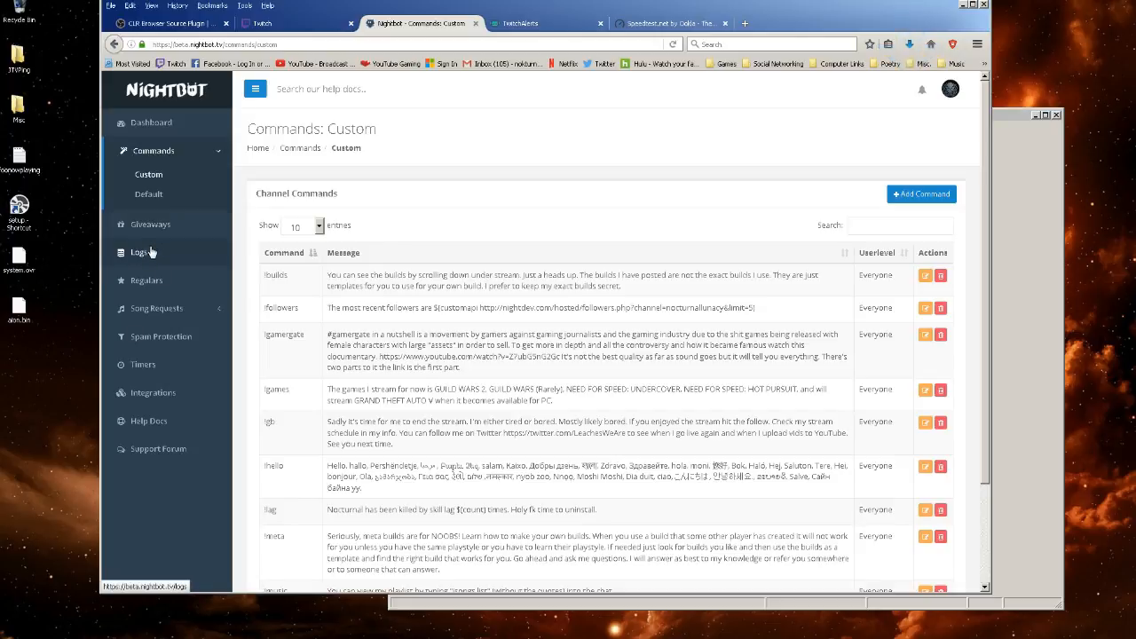
Show the list of channel regulars in Nightbot
click(154, 280)
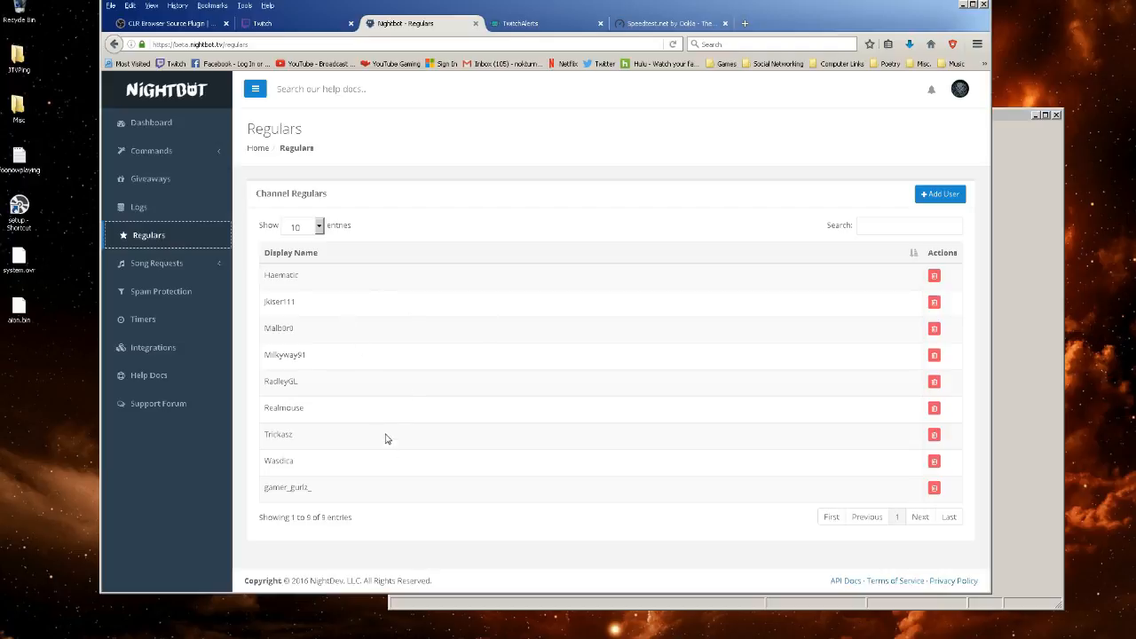
Open Nightbot's AutoDJ song requests, pause the current song's video, and look through the queue
click(154, 265)
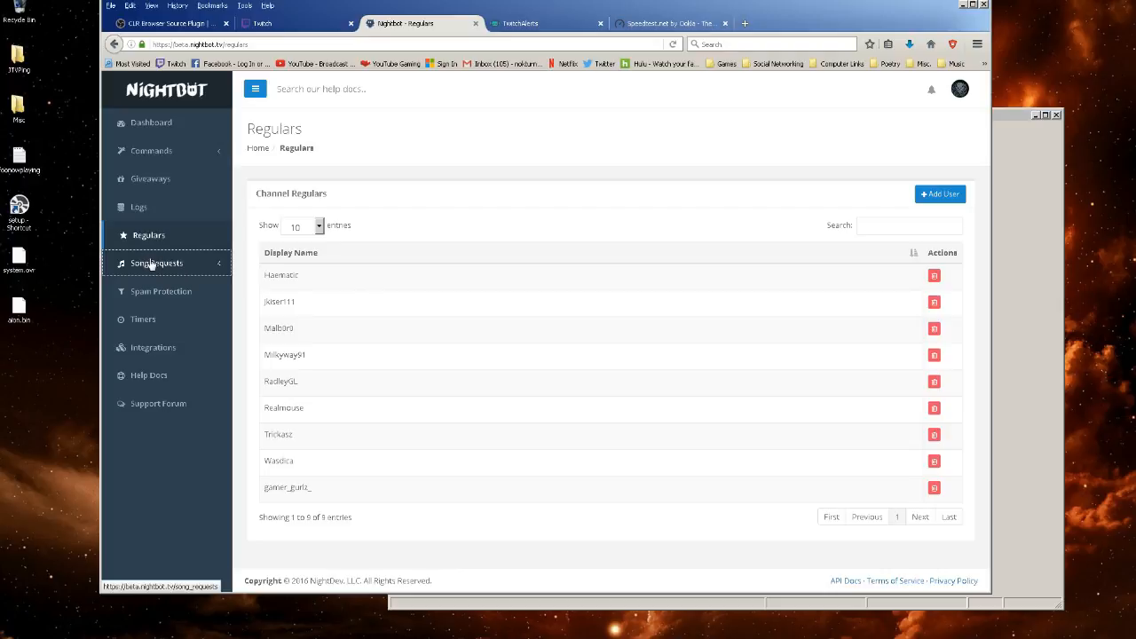
click(154, 265)
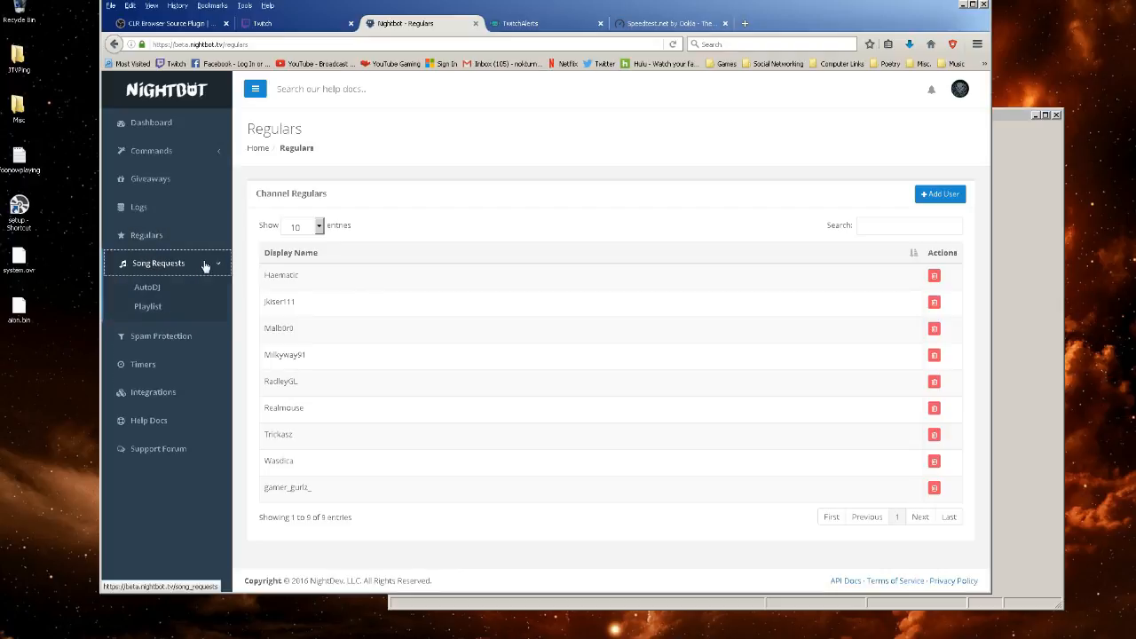
click(150, 288)
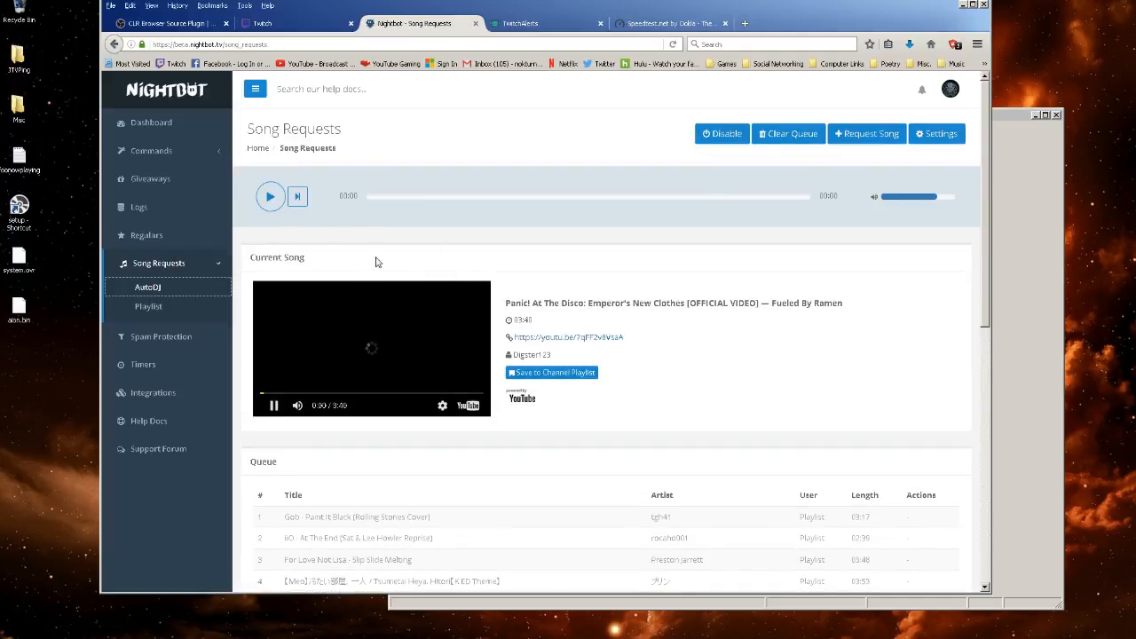
click(273, 405)
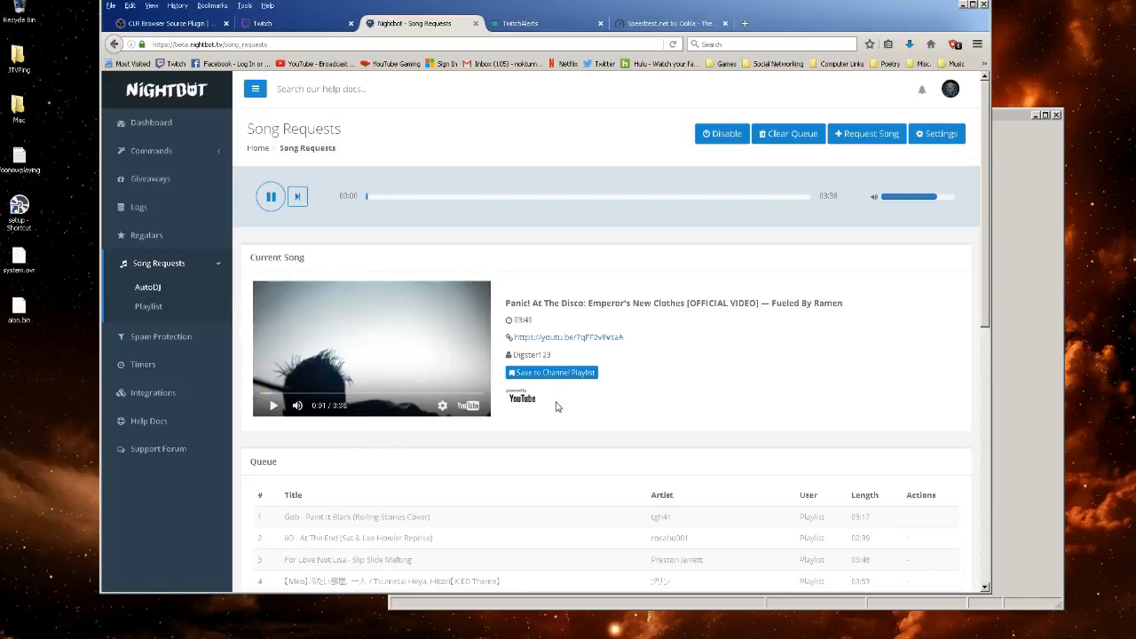
scroll(561, 435, down, 3)
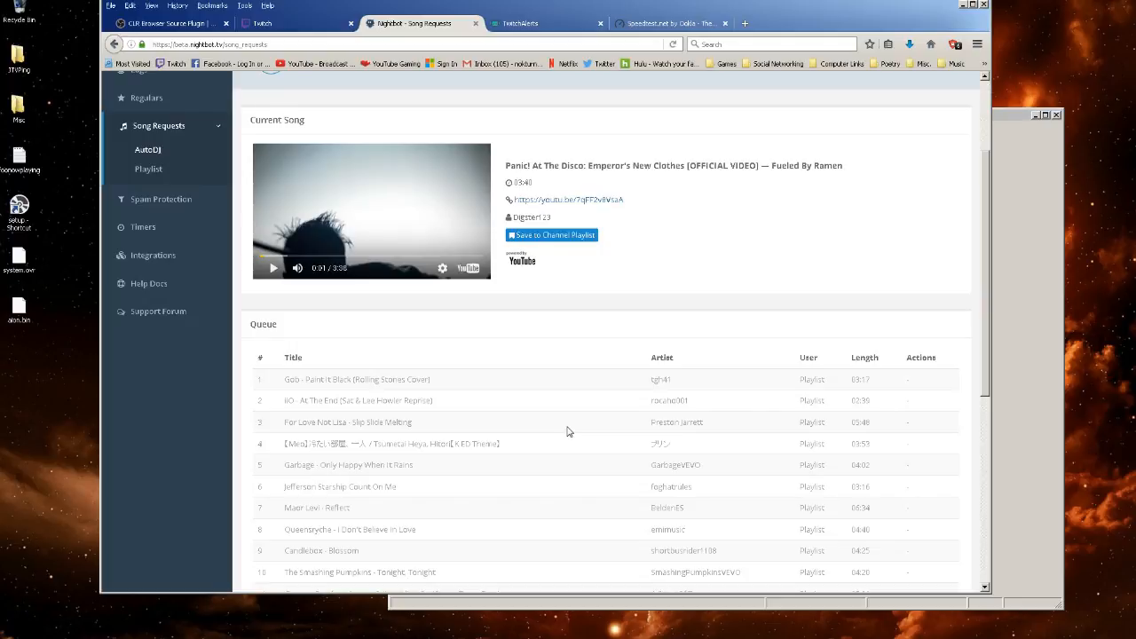
scroll(568, 431, down, 3)
scroll(569, 431, down, 5)
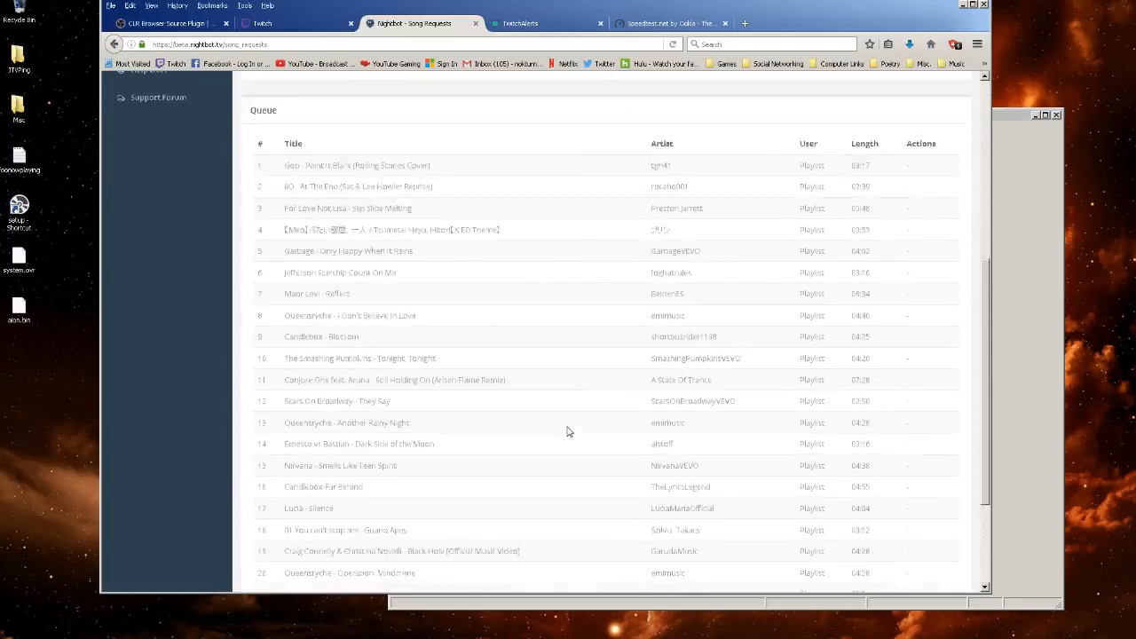
scroll(564, 431, up, 11)
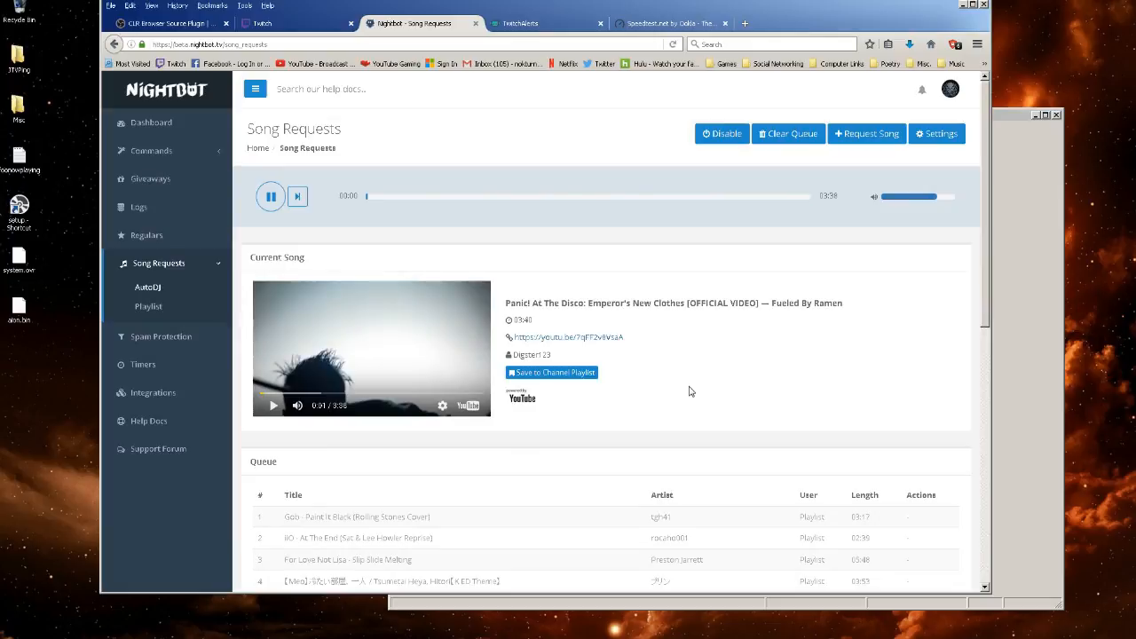
Examine the dialog for requesting a song, cancel it without submitting, and review the song queue again
click(868, 134)
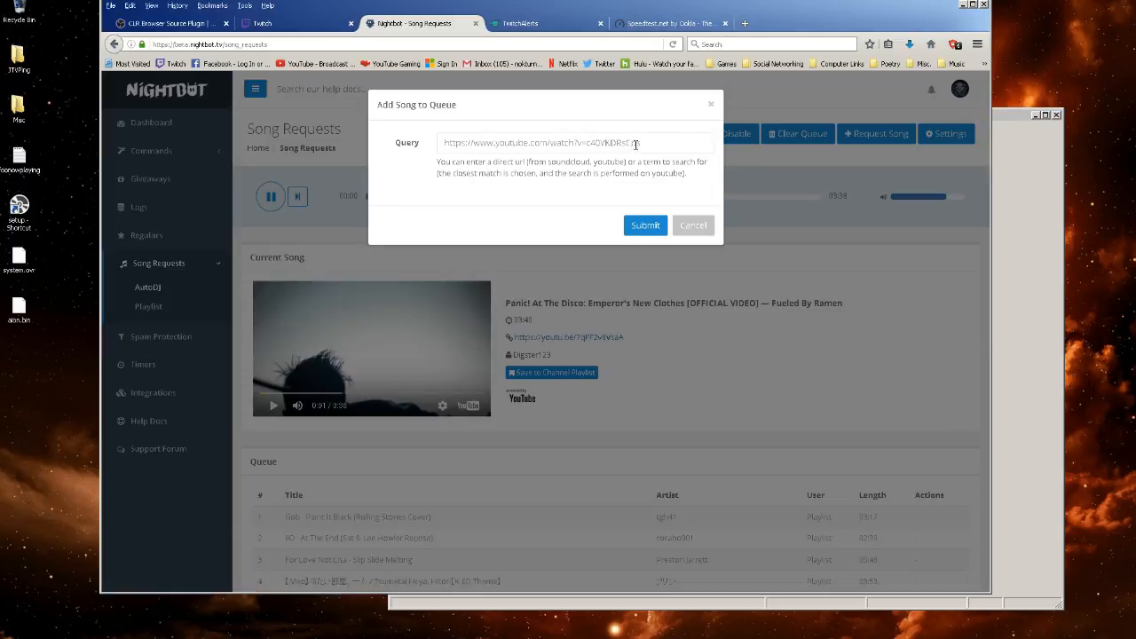
click(693, 225)
scroll(482, 355, down, 3)
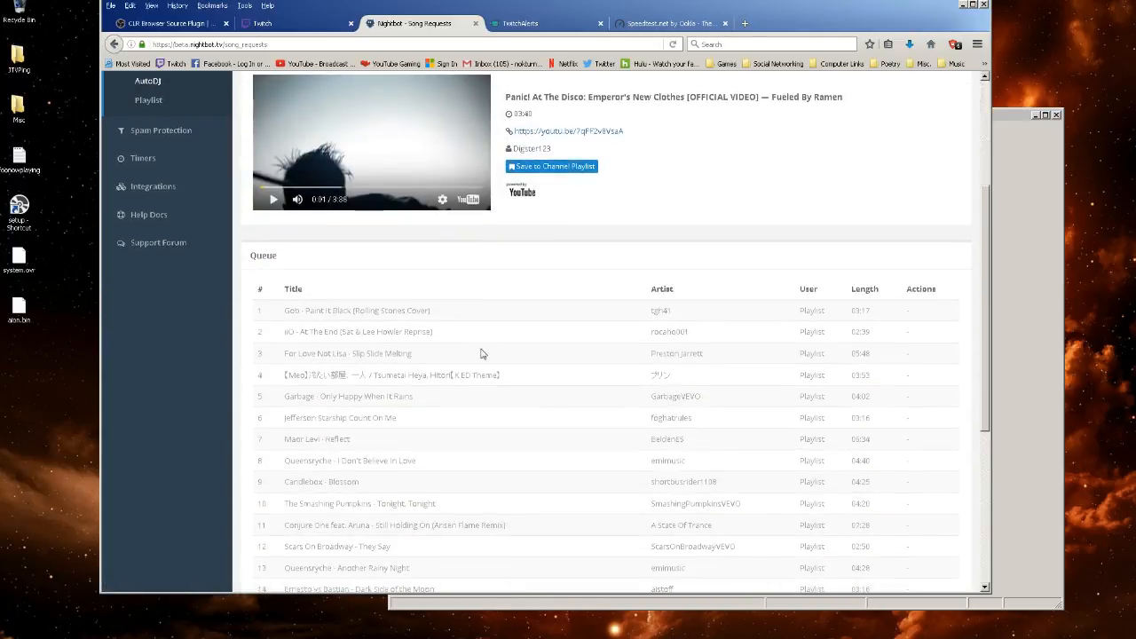
scroll(390, 408, down, 4)
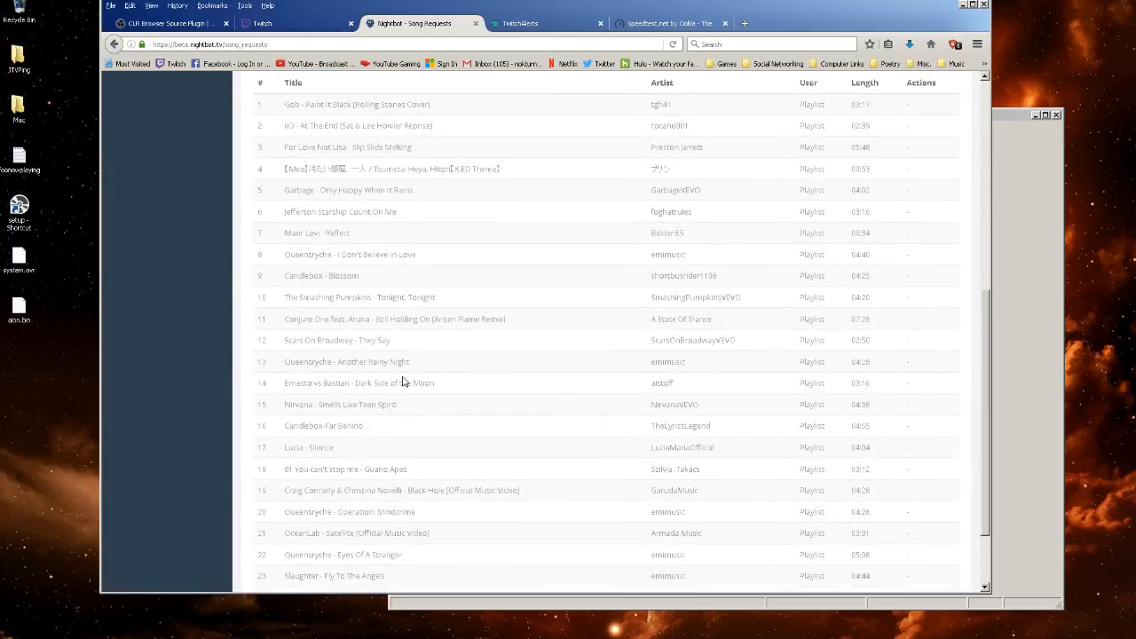
scroll(401, 382, down, 2)
scroll(402, 425, up, 10)
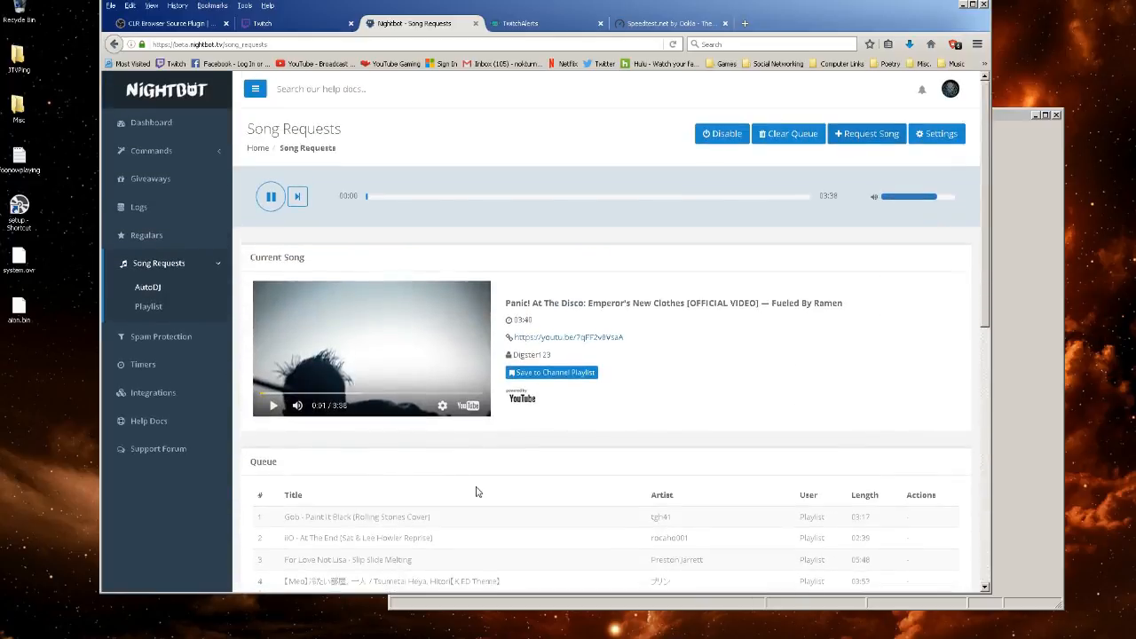
View the song requests channel playlist, and return to AutoDJ to briefly play and pause the current song
click(148, 306)
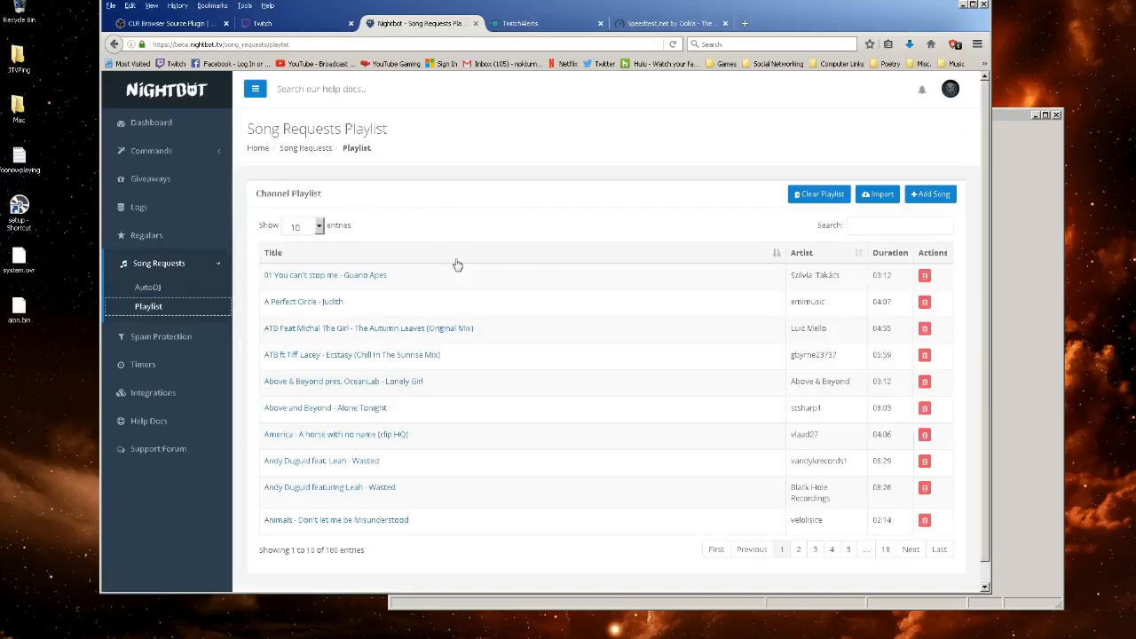
scroll(530, 291, down, 1)
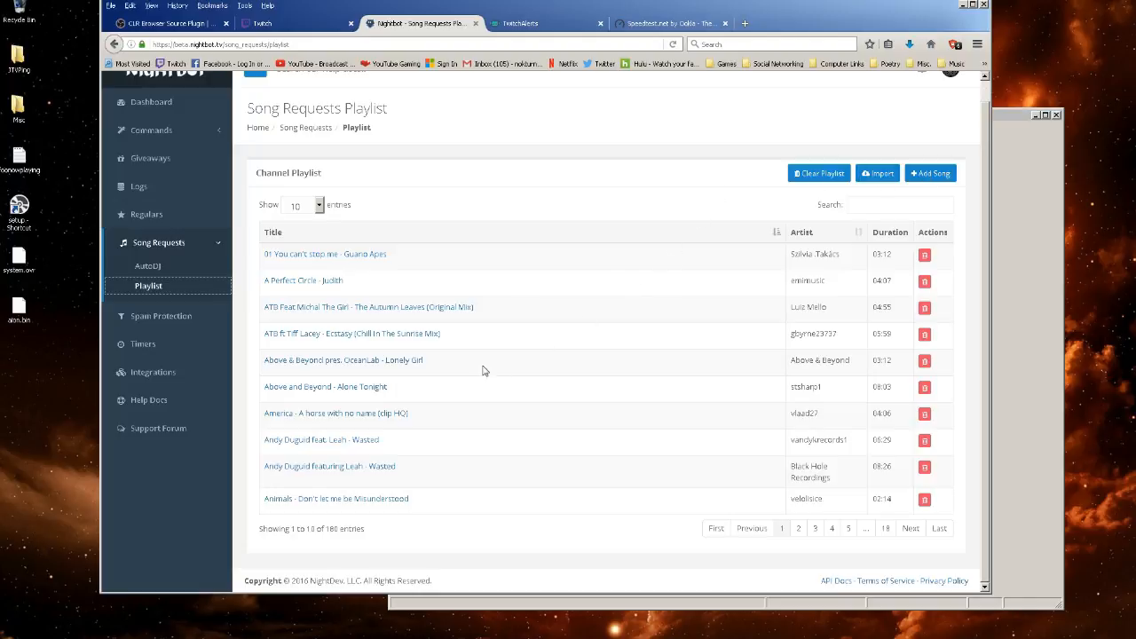
click(158, 268)
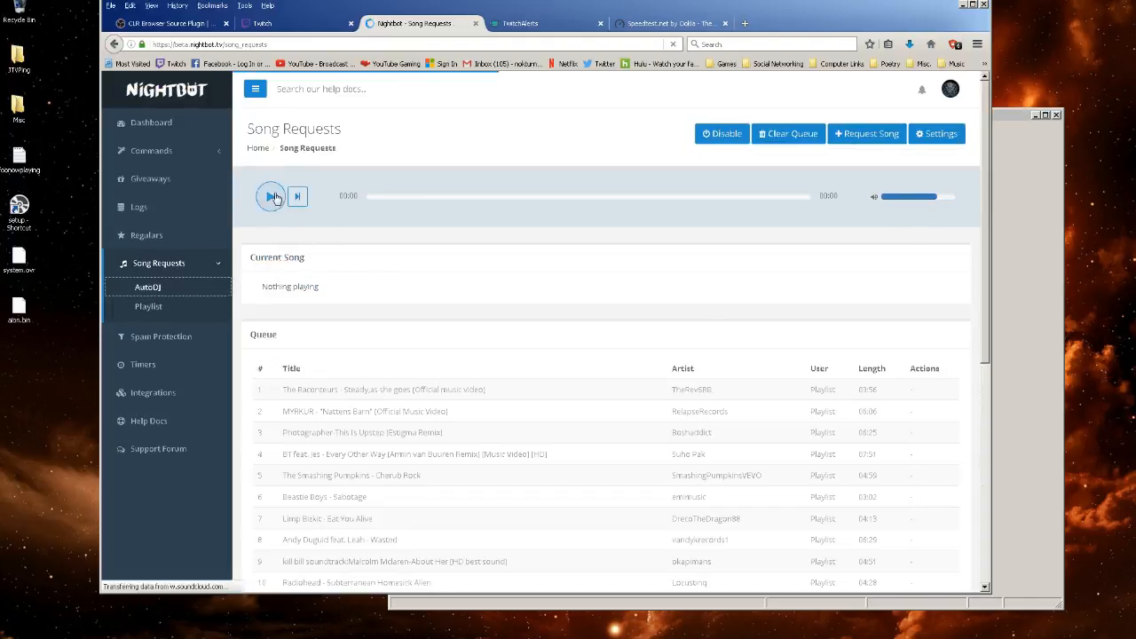
click(271, 196)
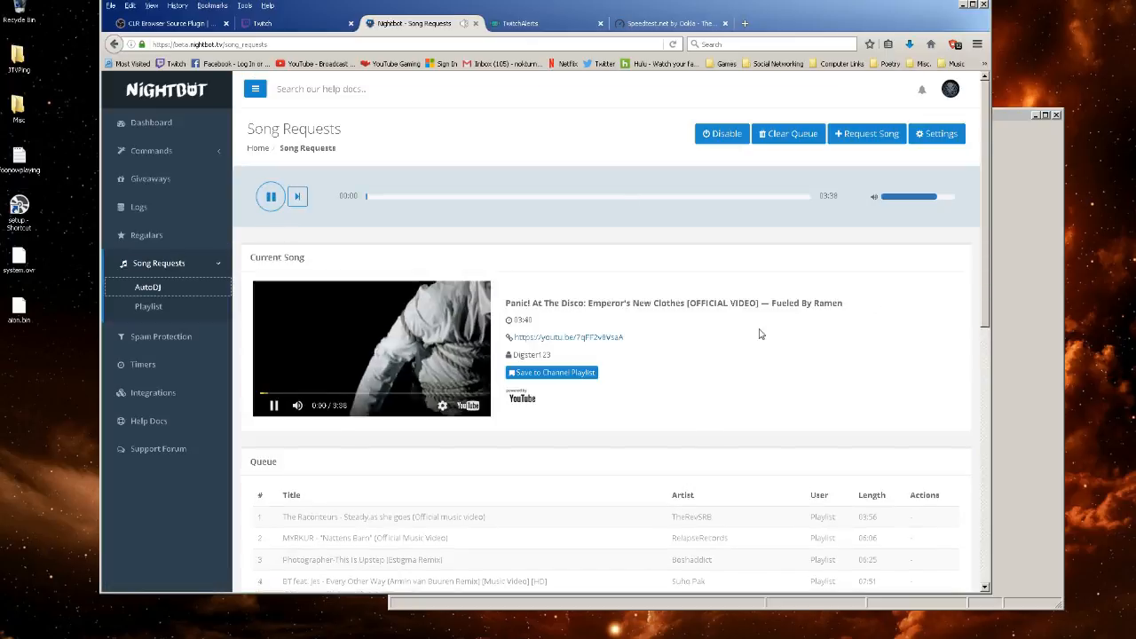
click(273, 406)
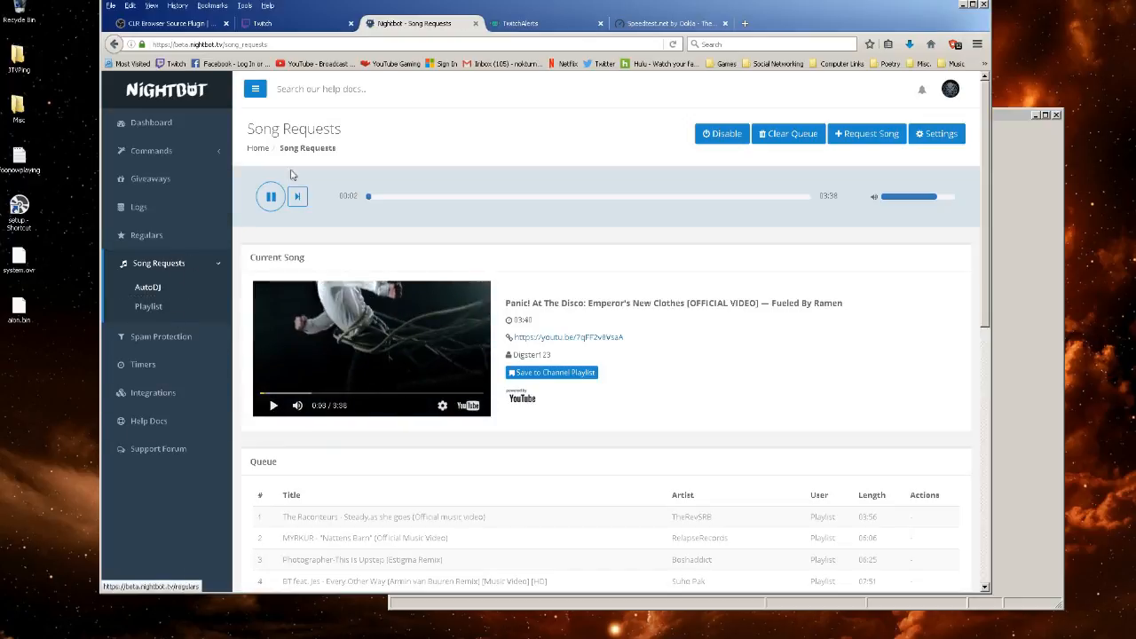
Switch to the TwitchAlerts site, launch TwitchAlerts, and log in by connecting with Twitch
click(533, 24)
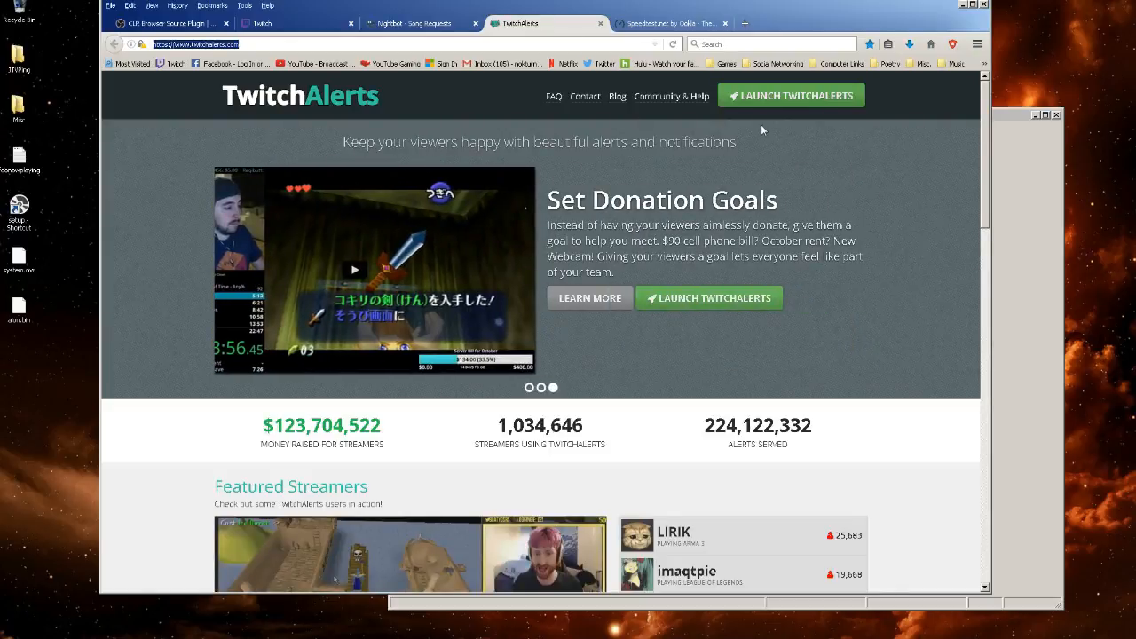
click(783, 103)
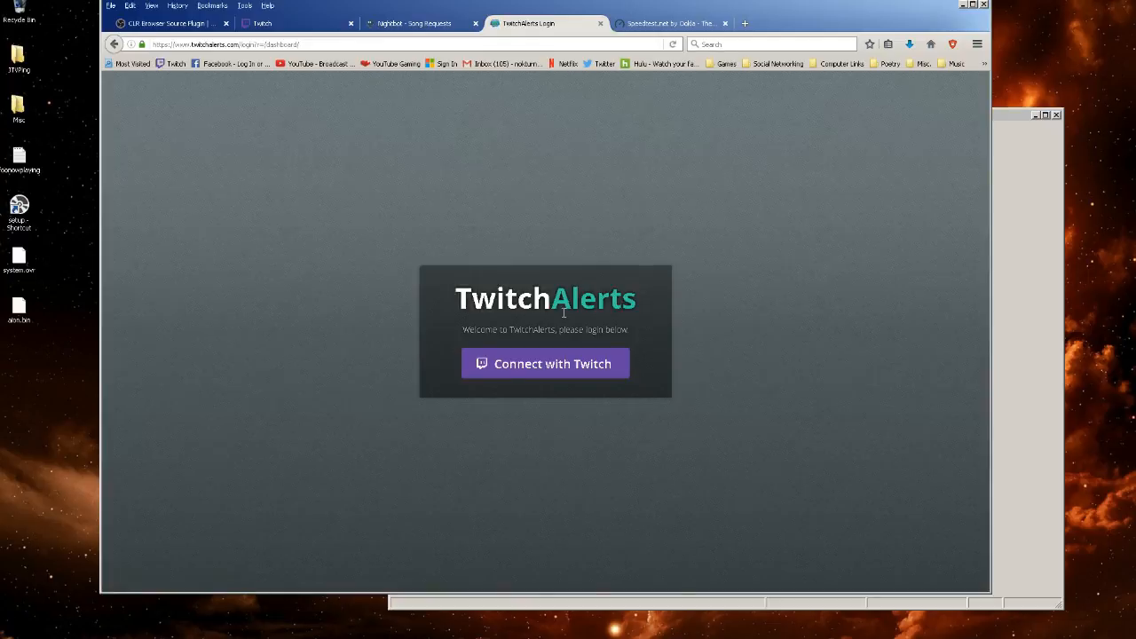
click(537, 369)
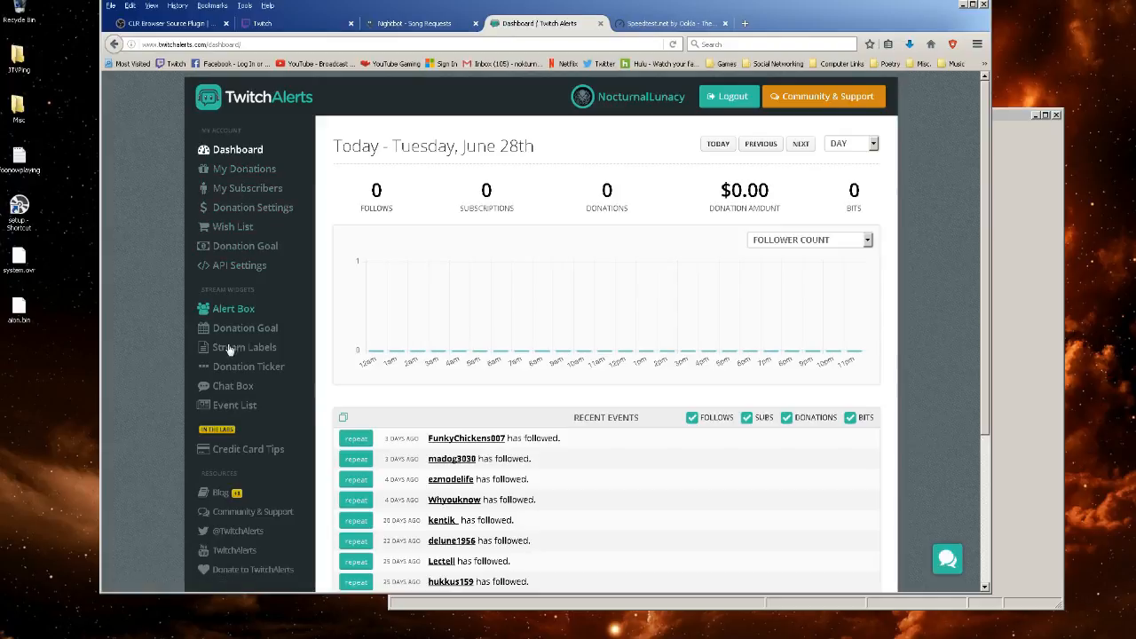
Open the Alert Box stream widget page and look through its media sharing and alert settings
click(230, 312)
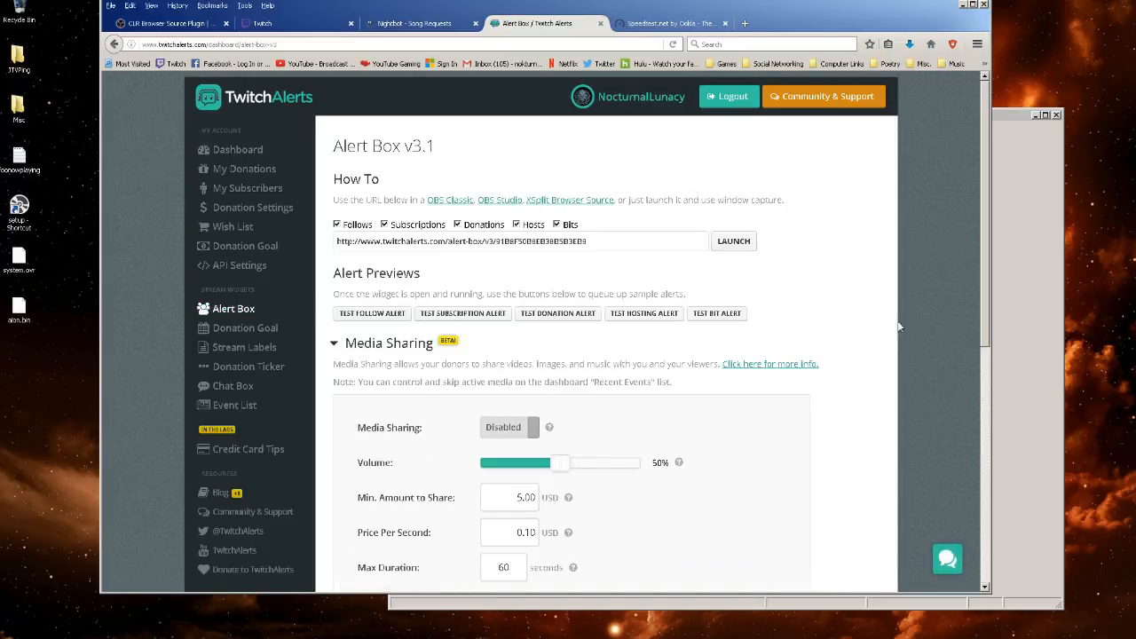
click(776, 364)
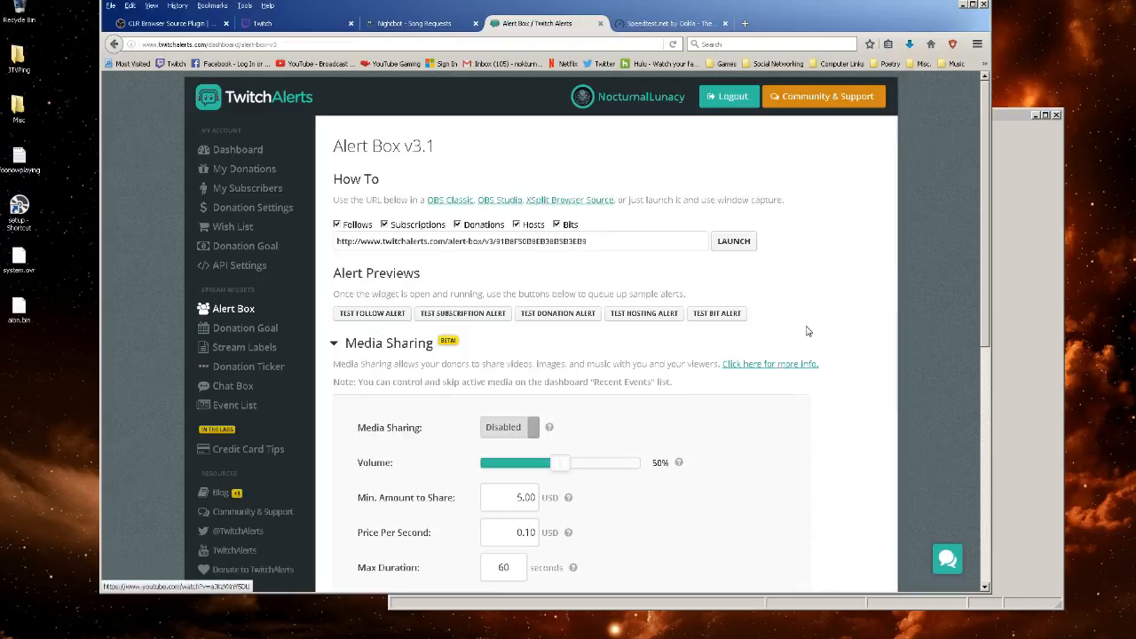
click(726, 23)
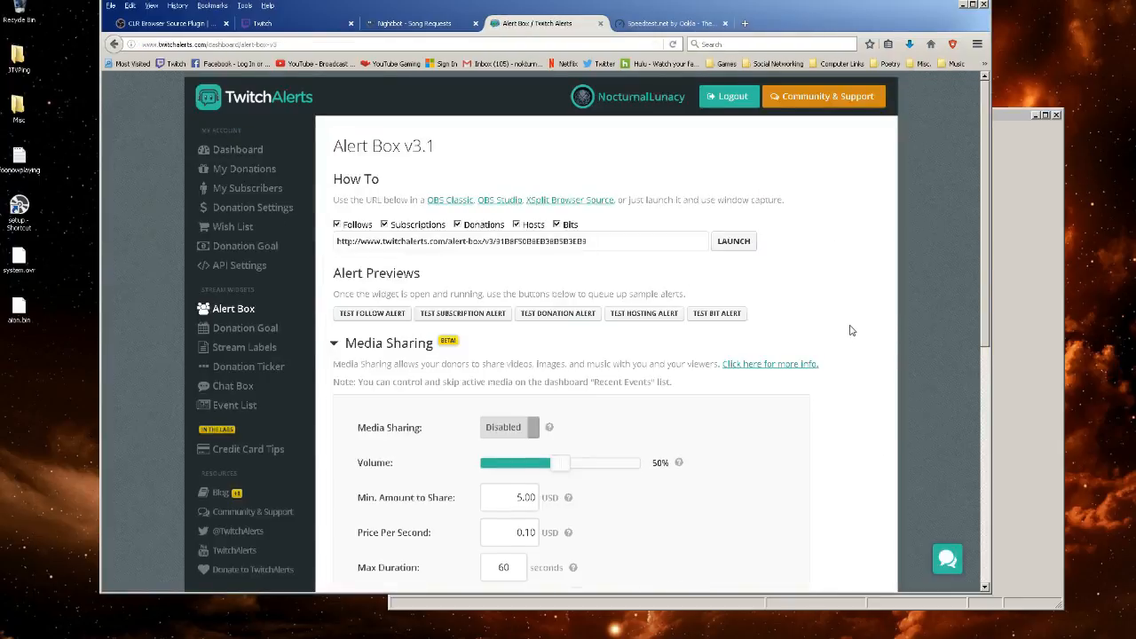
scroll(850, 330, down, 4)
scroll(850, 331, down, 4)
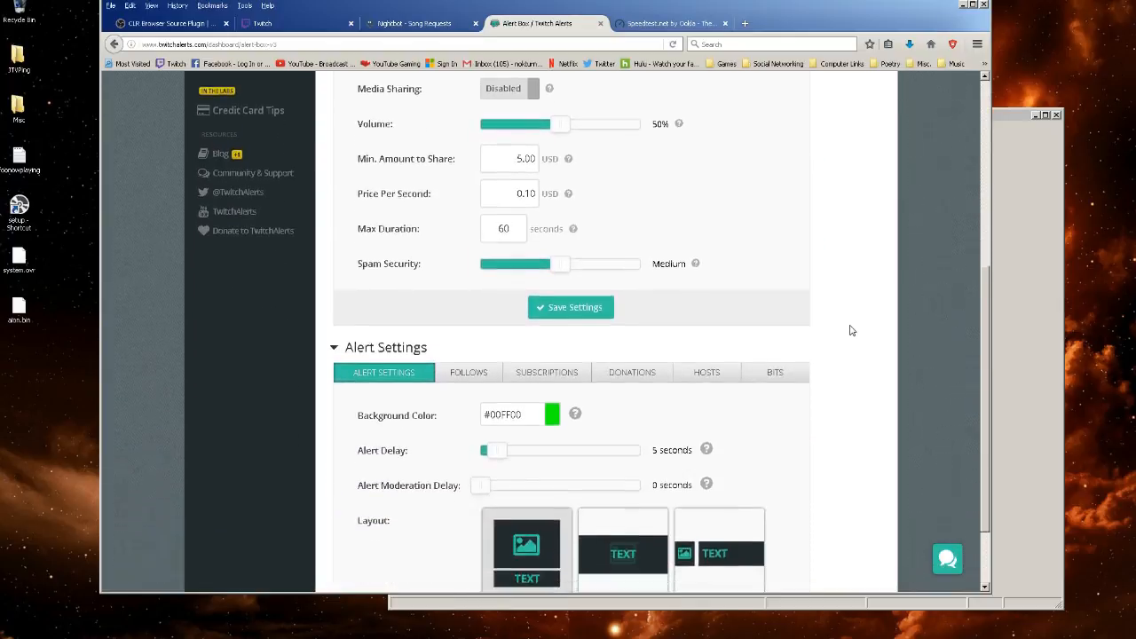
scroll(849, 331, up, 8)
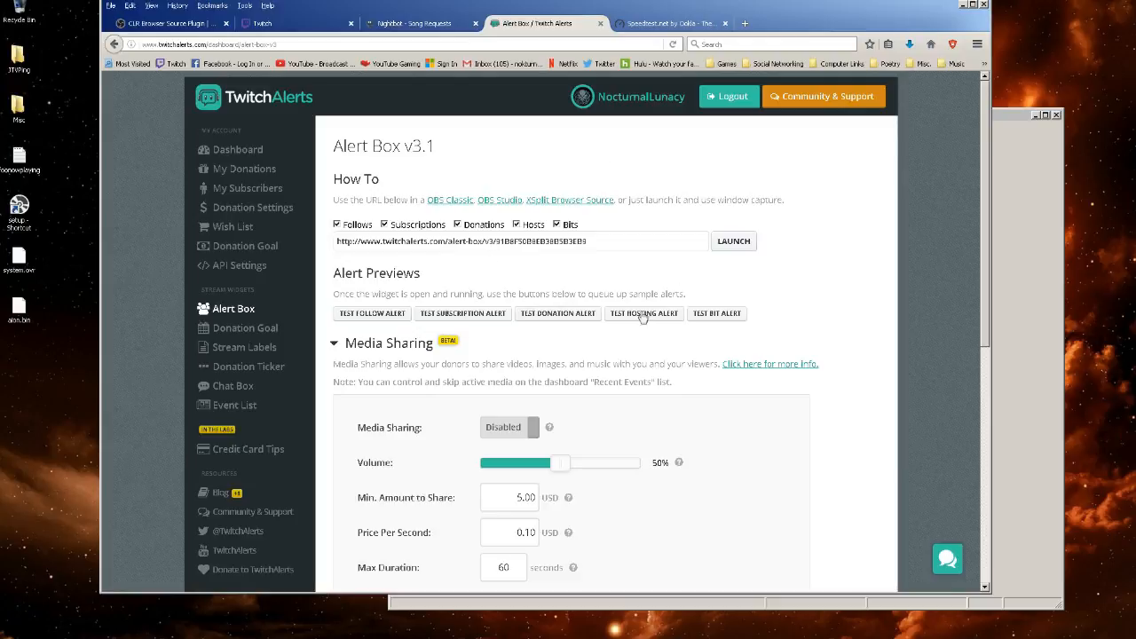
Launch the alert box widget in its own window, place it beside the settings page, and trigger test alerts
click(376, 318)
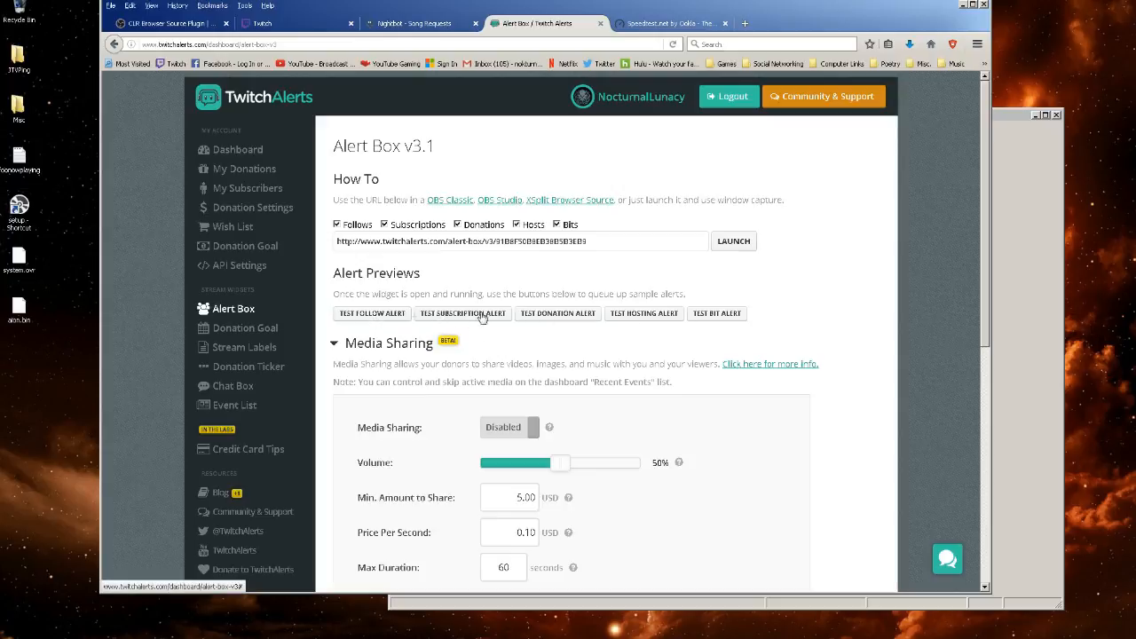
click(736, 246)
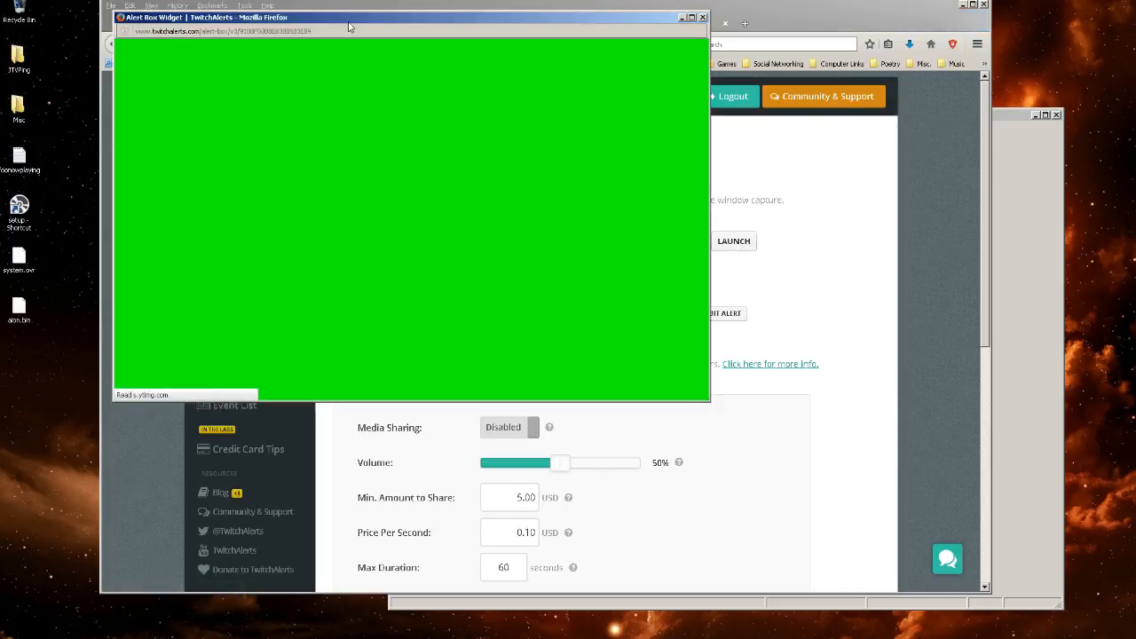
drag(332, 24, 748, 245)
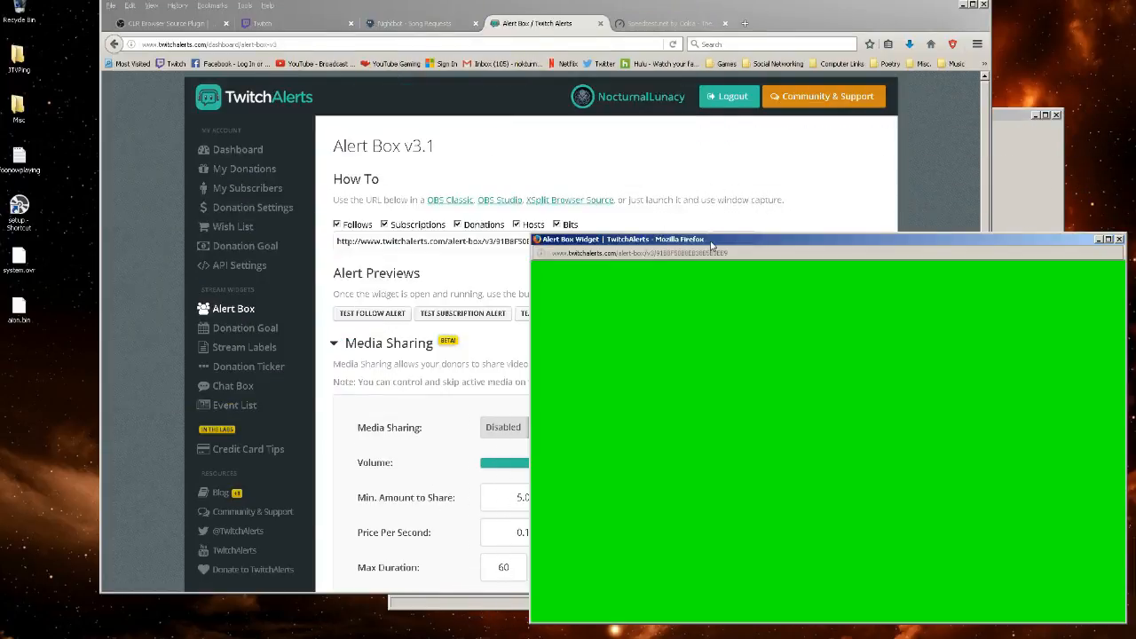
drag(700, 12, 227, 16)
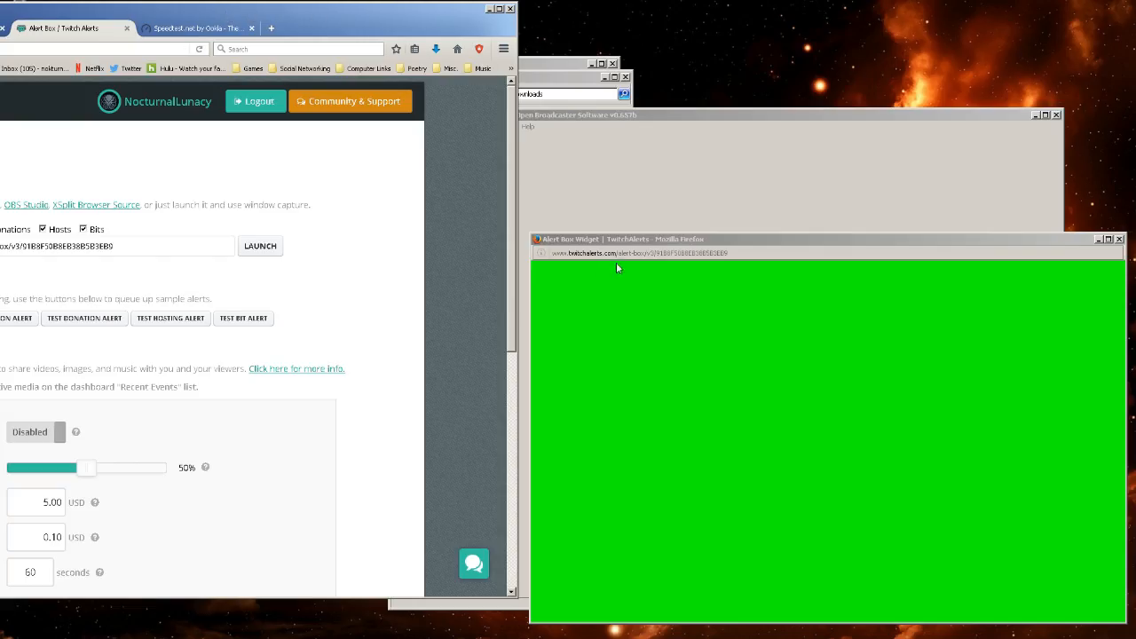
drag(654, 247, 654, 219)
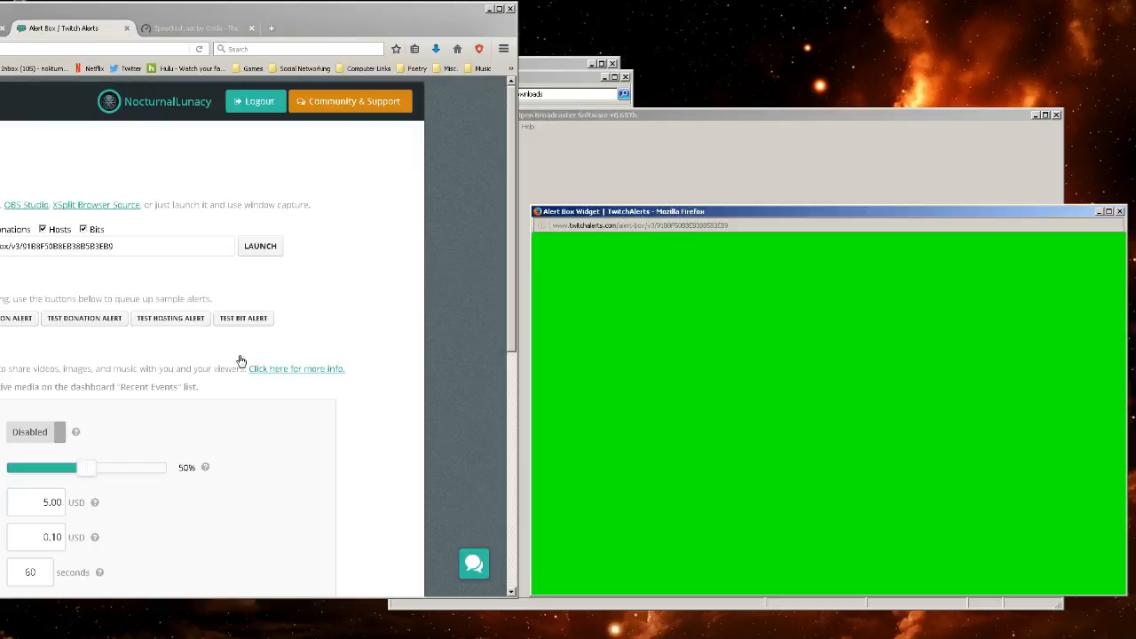
click(176, 325)
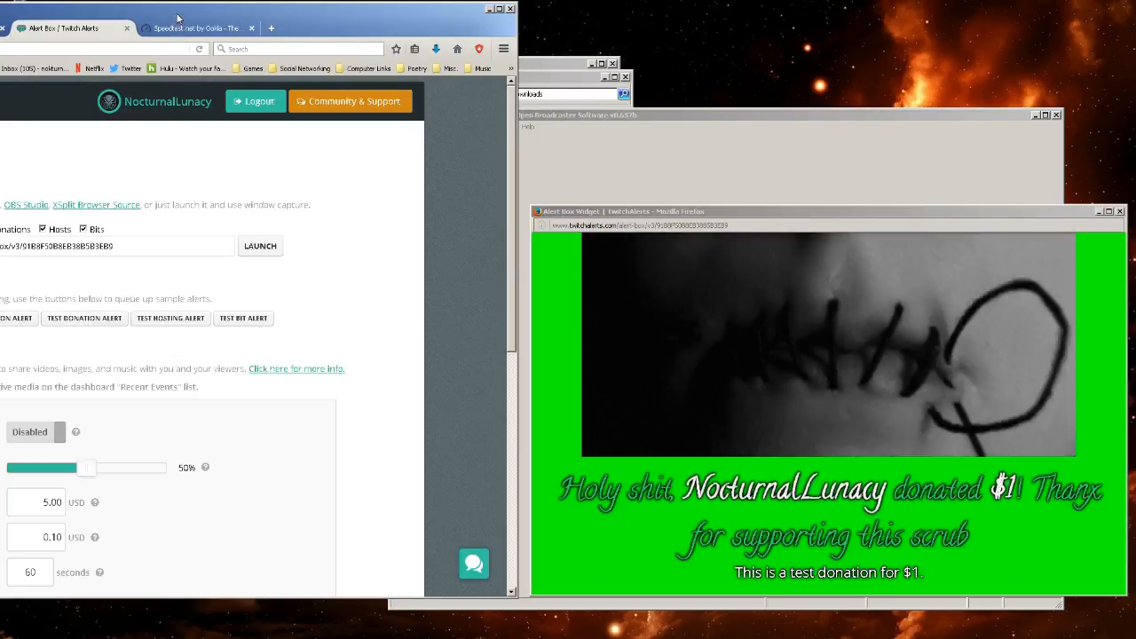
Close the alert box widget window and move the browser window back fully into view
drag(178, 18, 275, 16)
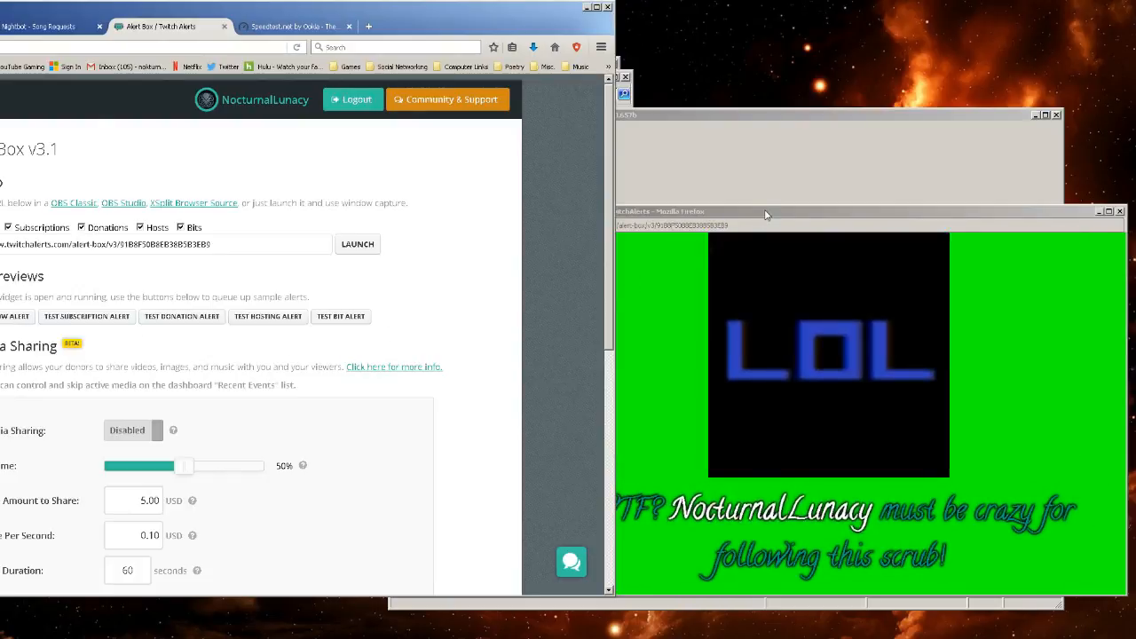
drag(767, 215, 623, 206)
key(alt+F4)
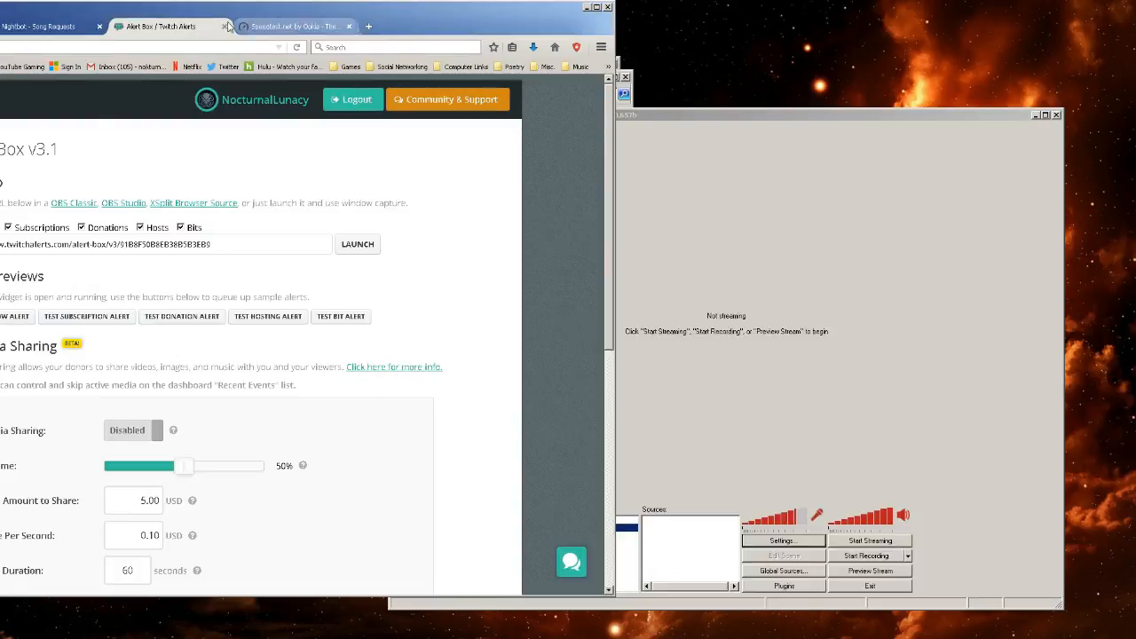
drag(221, 12, 627, 3)
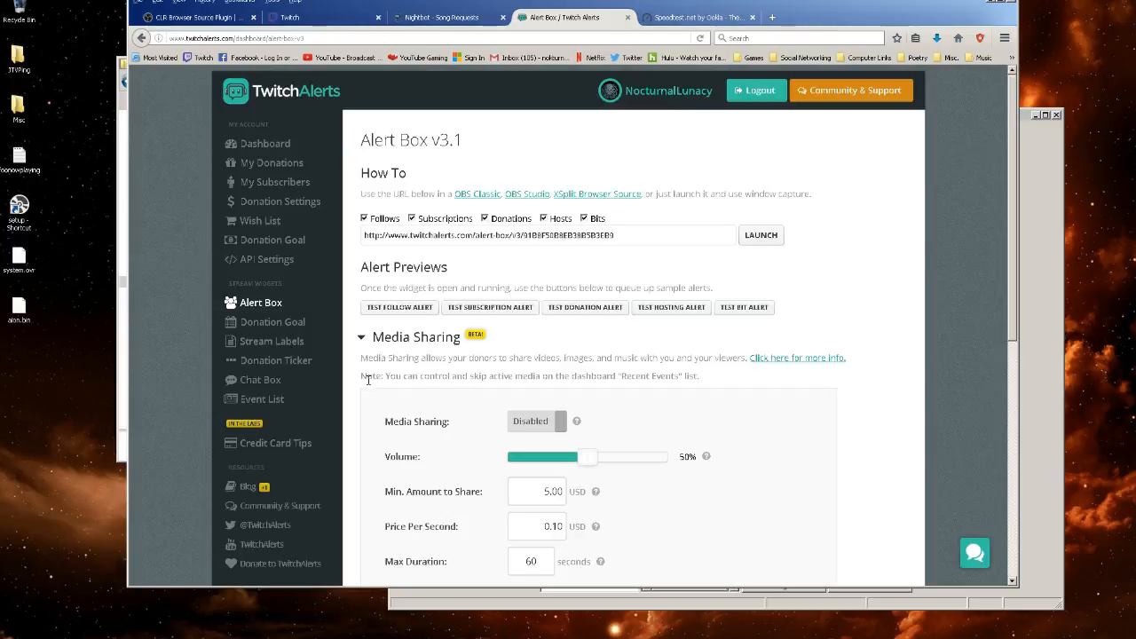
Examine the follow alert settings, including layout, animations, message template, image, sound and alert variations
scroll(371, 389, down, 3)
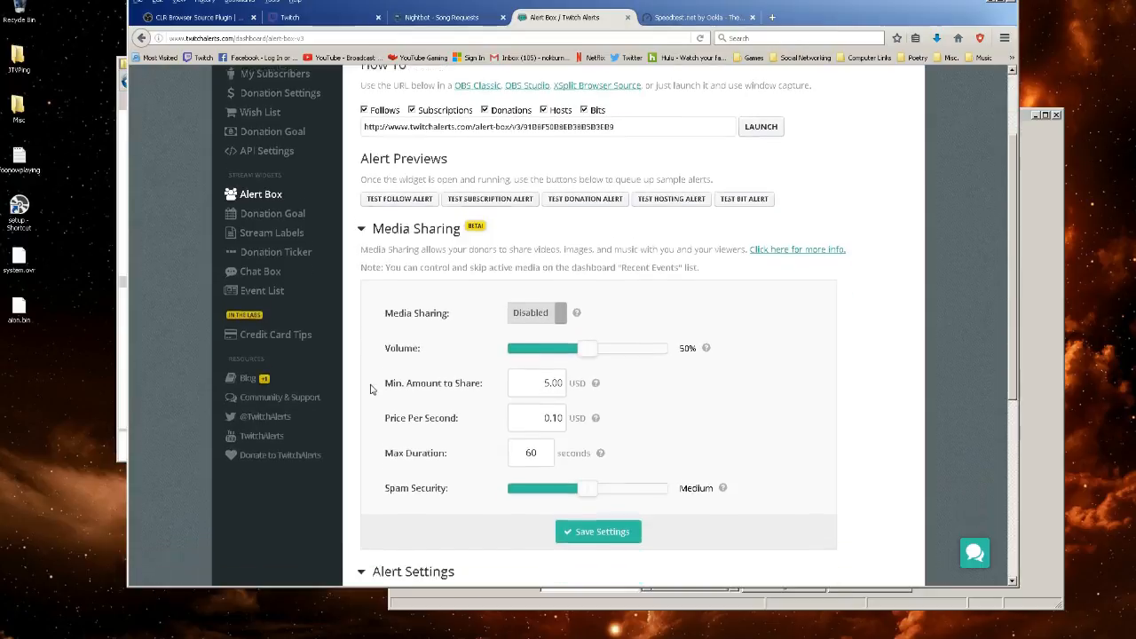
scroll(371, 389, down, 2)
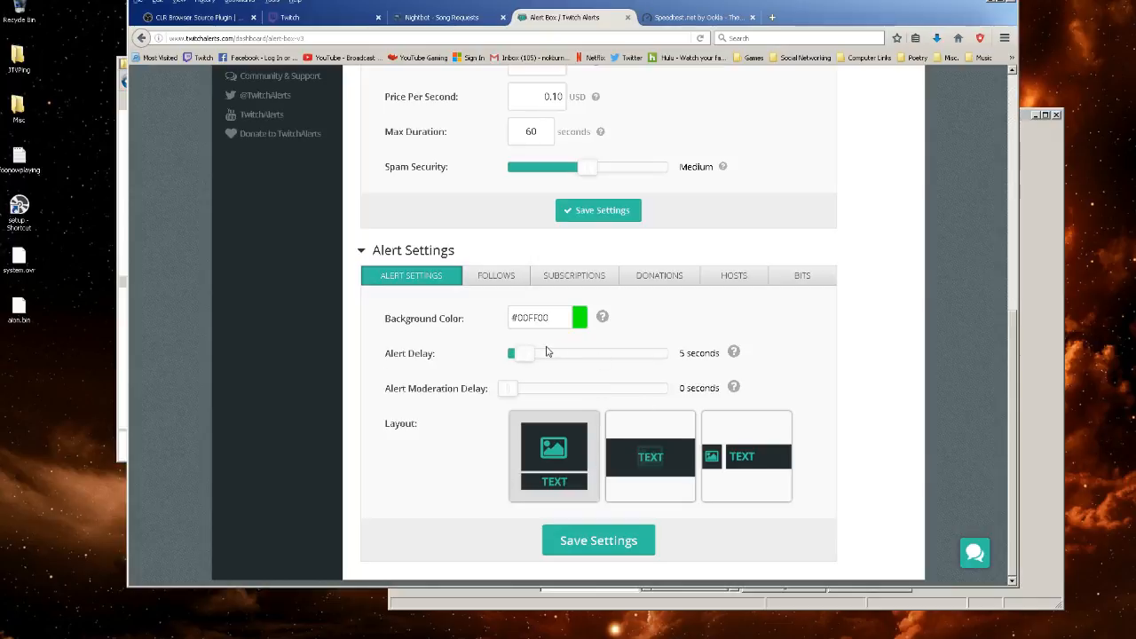
click(497, 276)
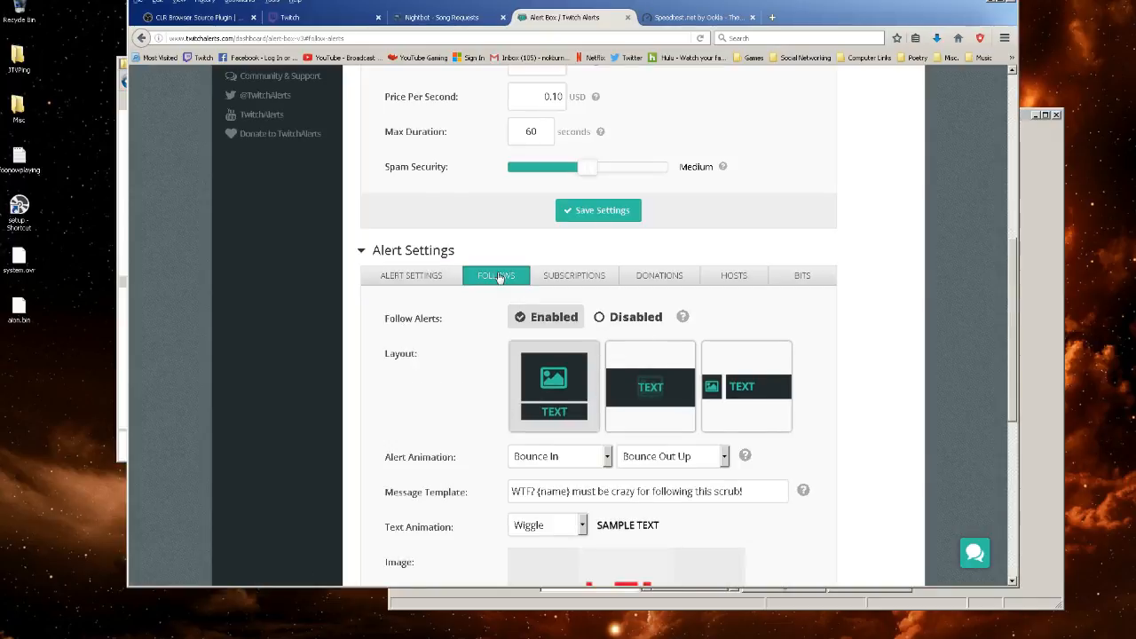
scroll(368, 390, down, 3)
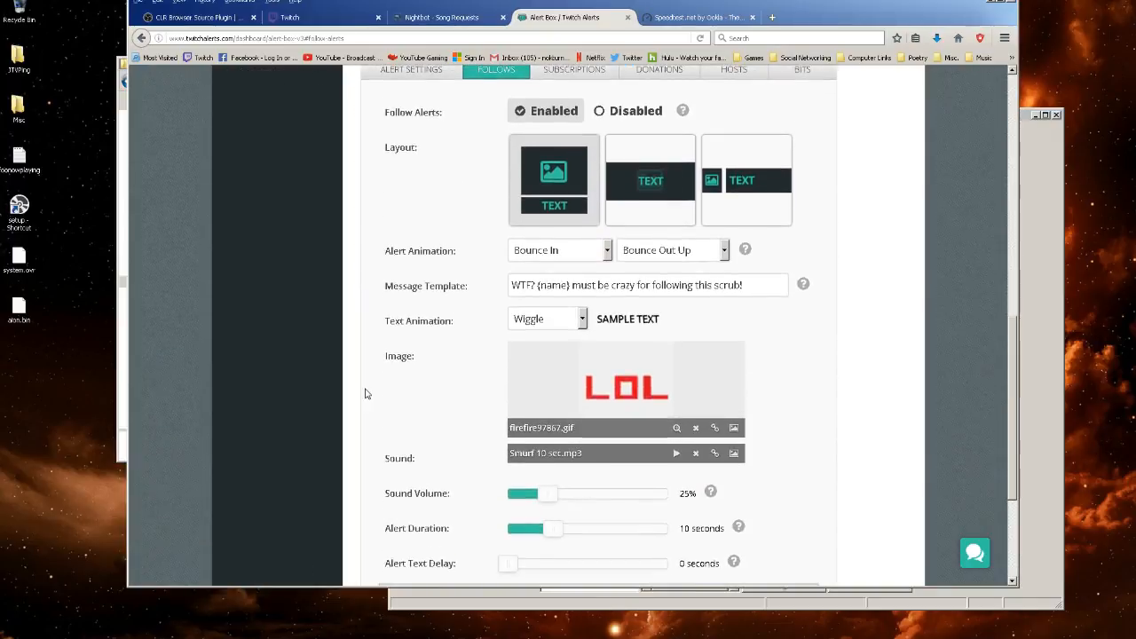
scroll(364, 393, down, 3)
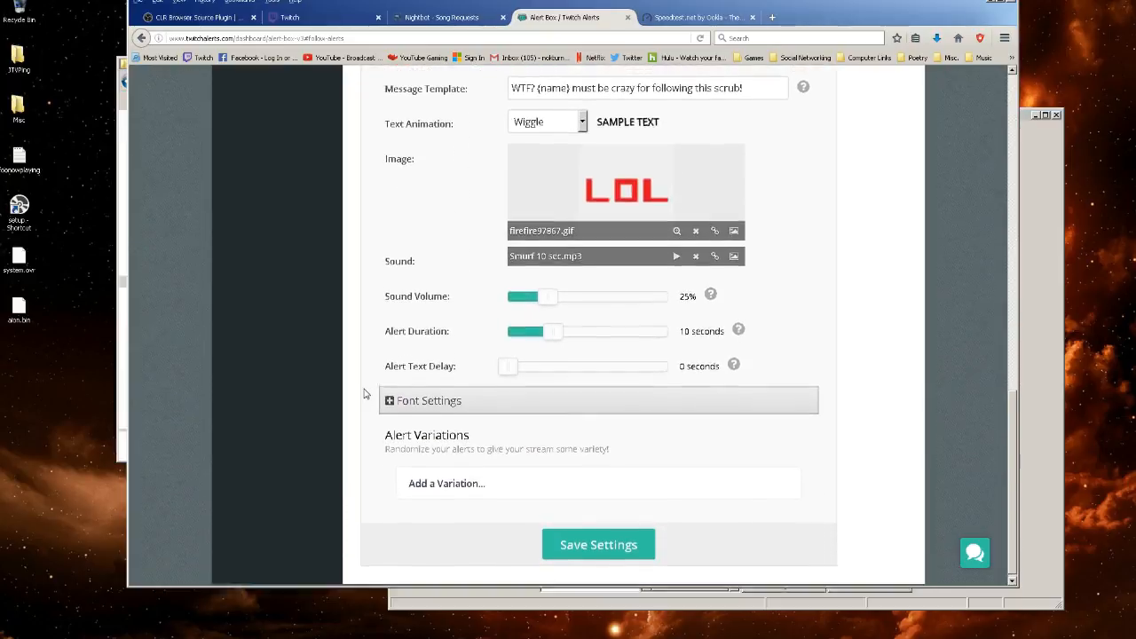
scroll(364, 394, up, 8)
scroll(363, 393, down, 1)
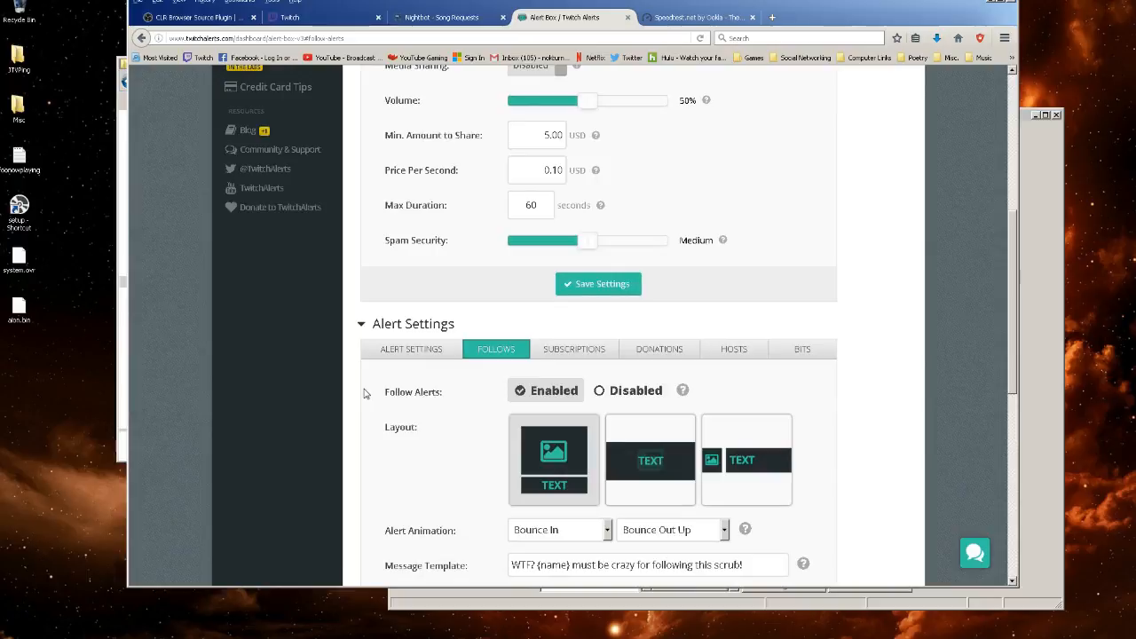
Open the subscription alert settings and set the sound volume to 20%
click(576, 351)
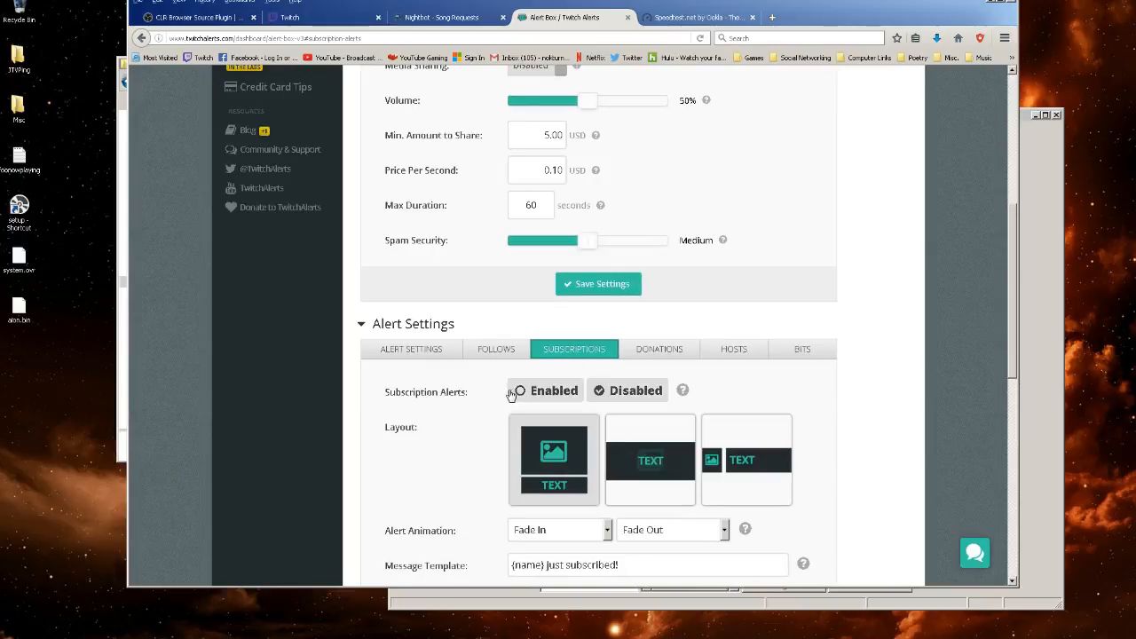
scroll(403, 401, down, 1)
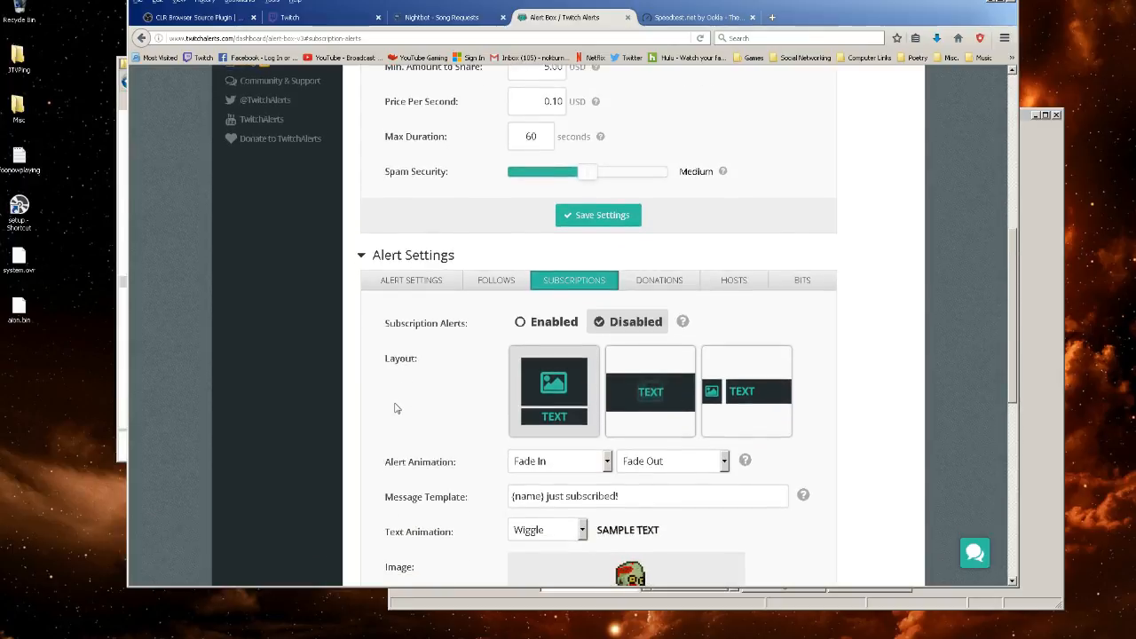
scroll(399, 407, down, 4)
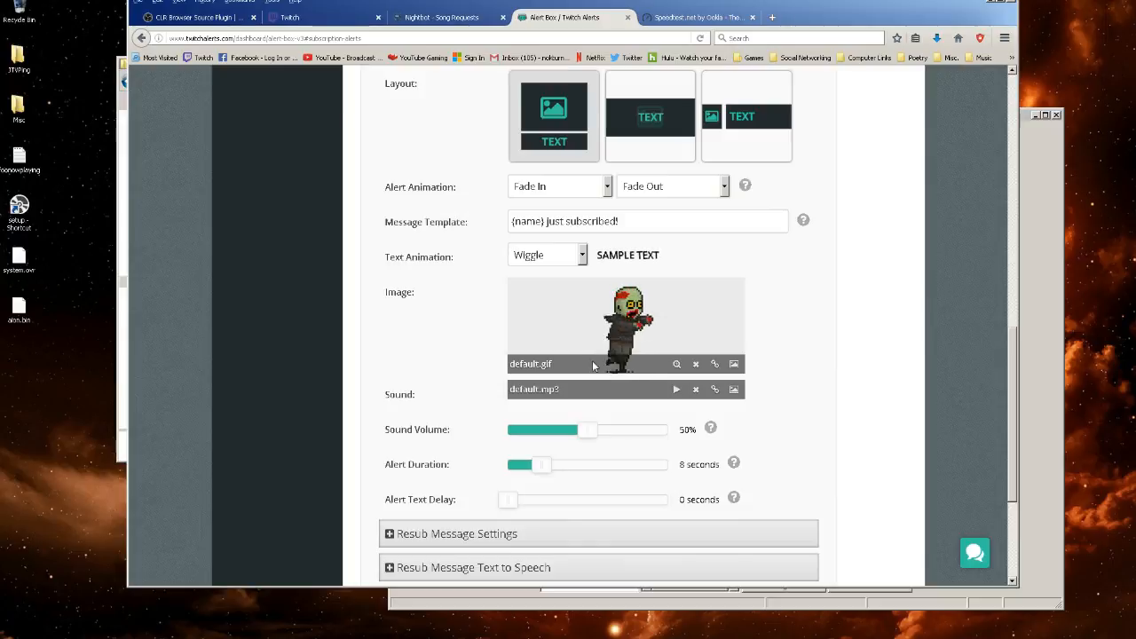
drag(588, 433, 540, 436)
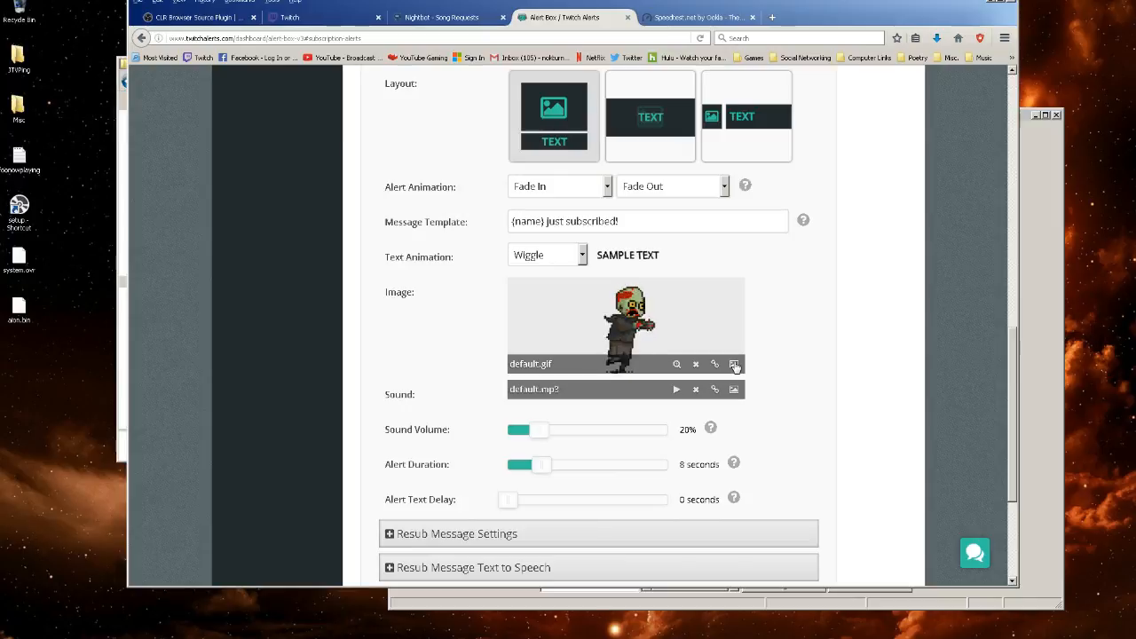
Upload 168.jpg from the "art and fantasy pics" folder in My Pictures on drive G: and use it as the subscription alert image
click(735, 365)
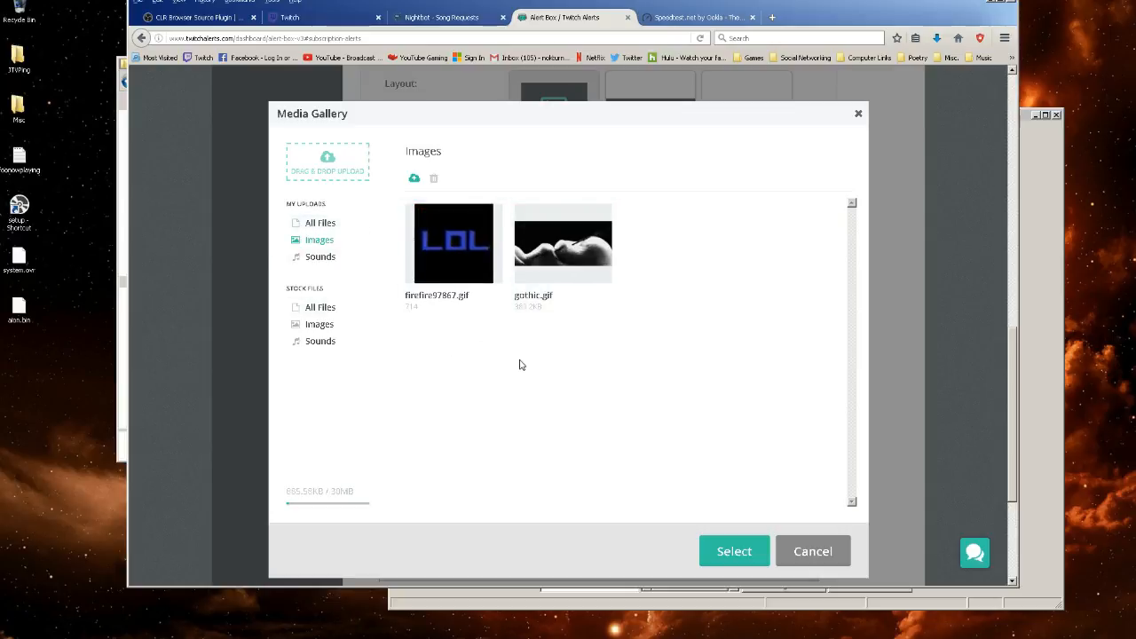
click(332, 162)
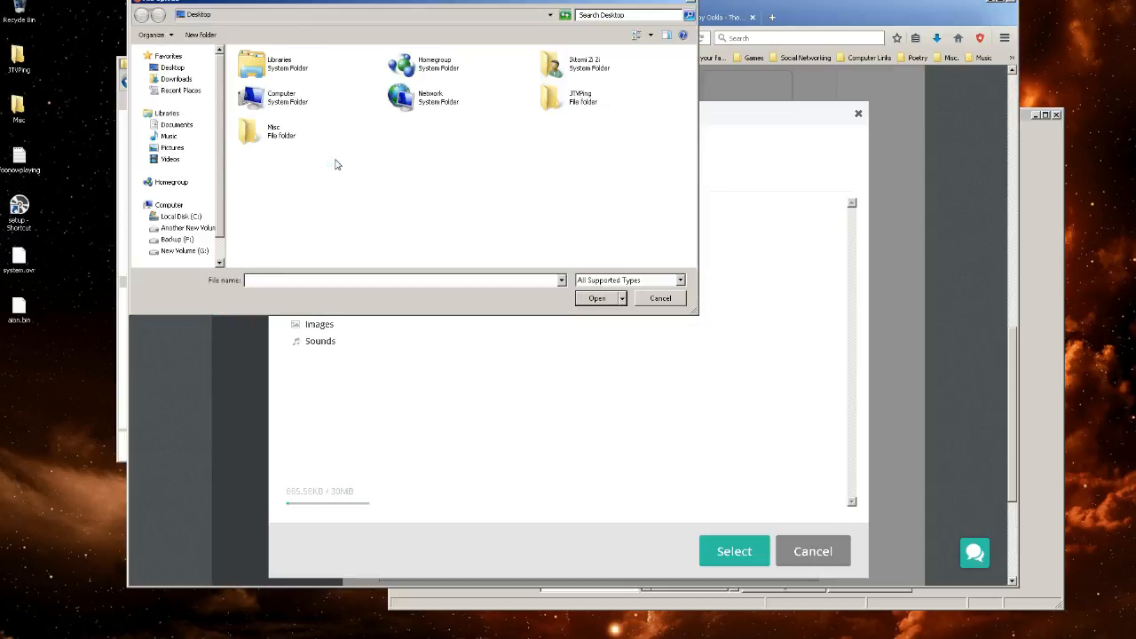
click(177, 251)
double_click(267, 111)
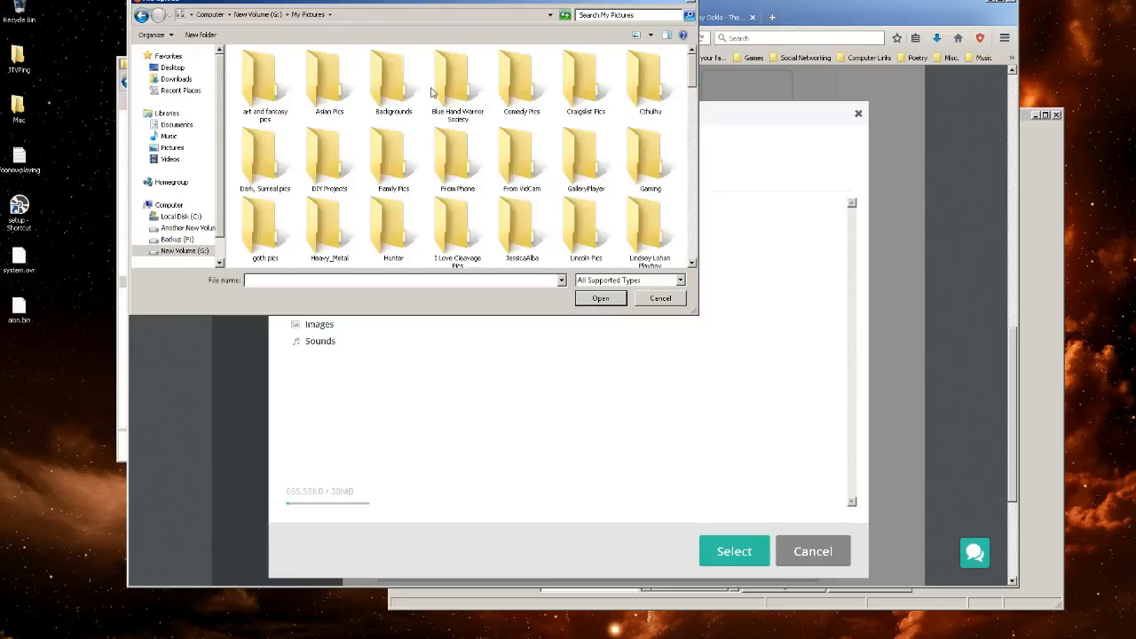
double_click(265, 84)
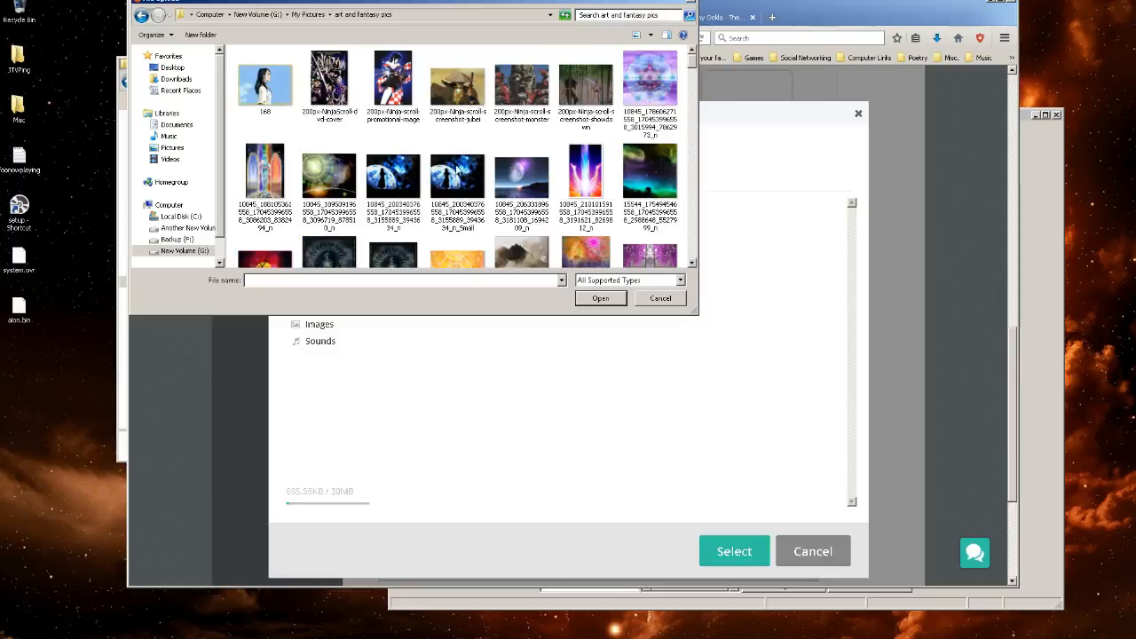
double_click(279, 101)
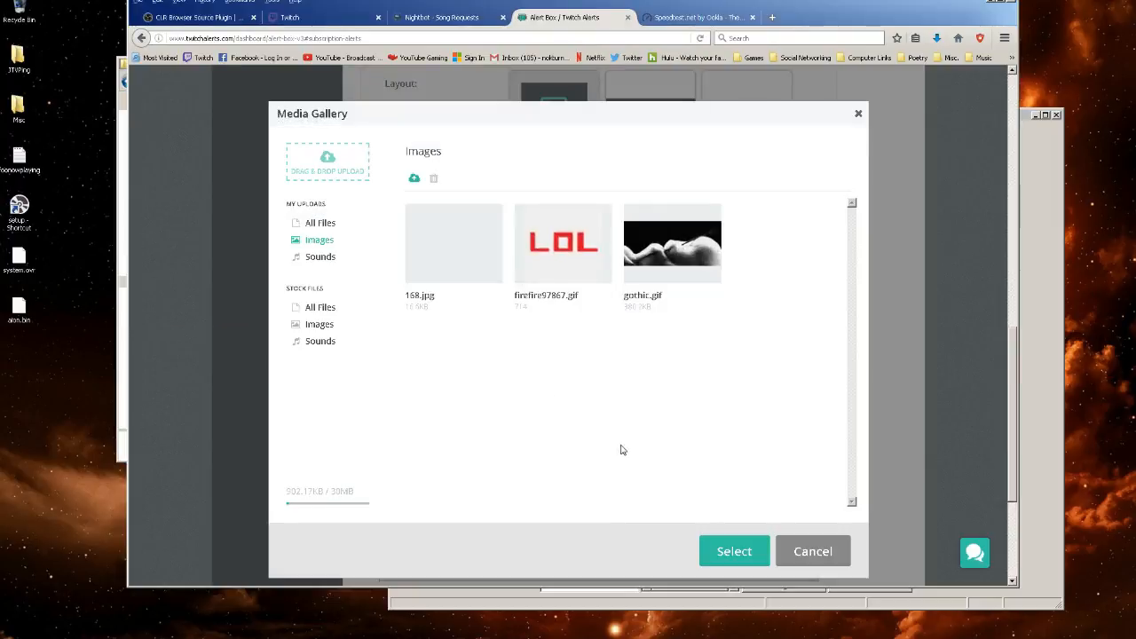
double_click(465, 302)
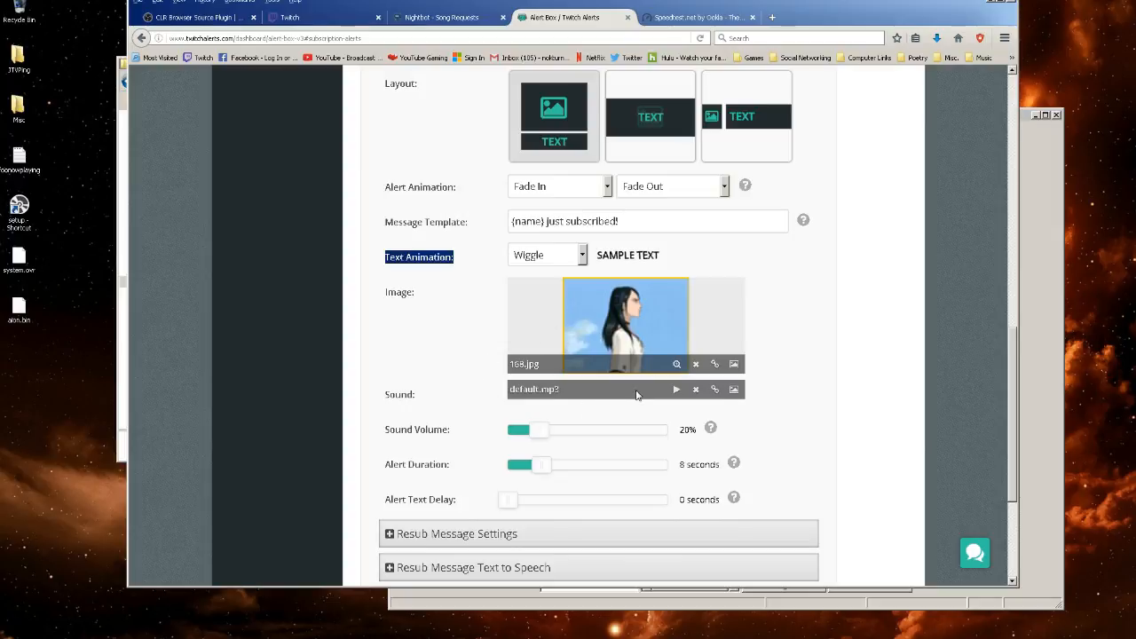
View the uploaded sounds for the subscription alert without choosing one, and set its message template to "{name} is now a moron!"
click(734, 390)
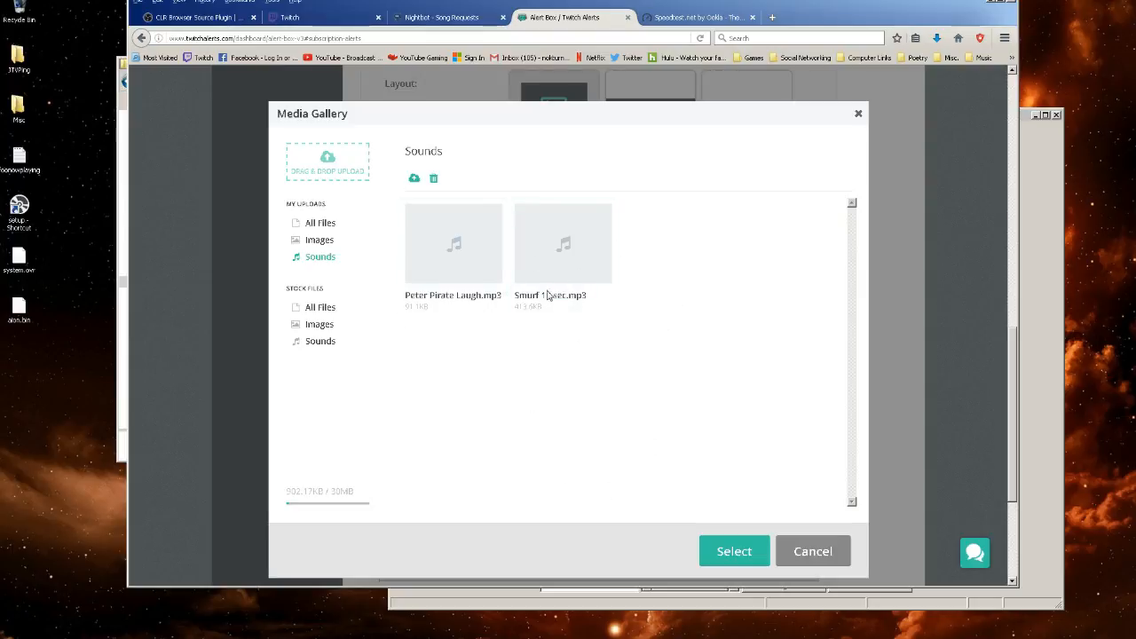
click(797, 561)
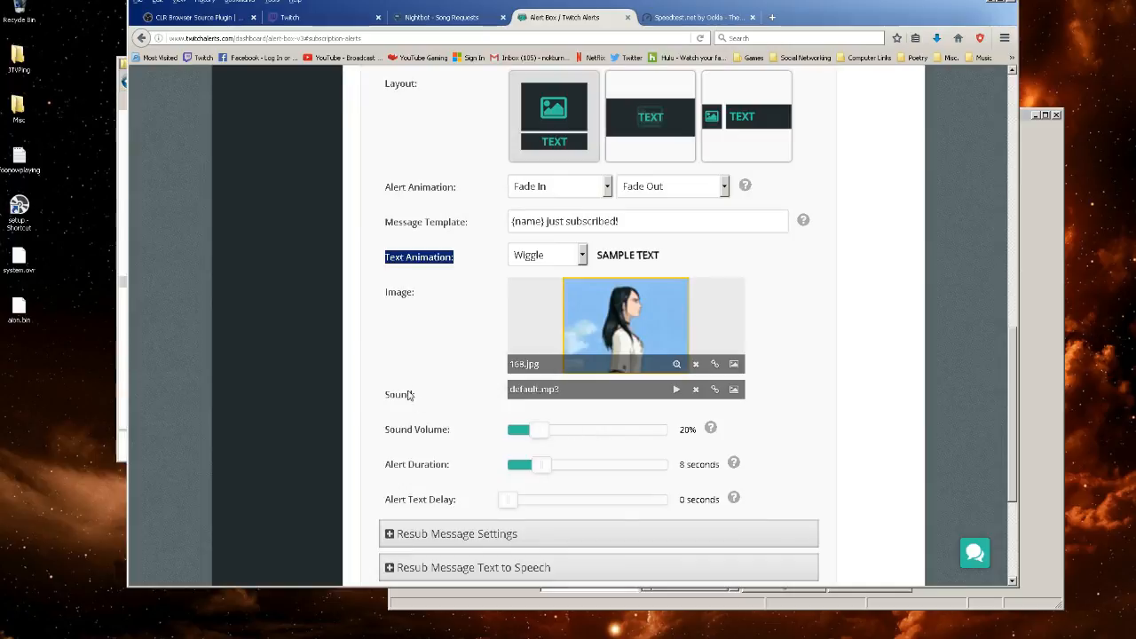
scroll(327, 336, down, 3)
scroll(327, 335, up, 3)
drag(545, 221, 604, 222)
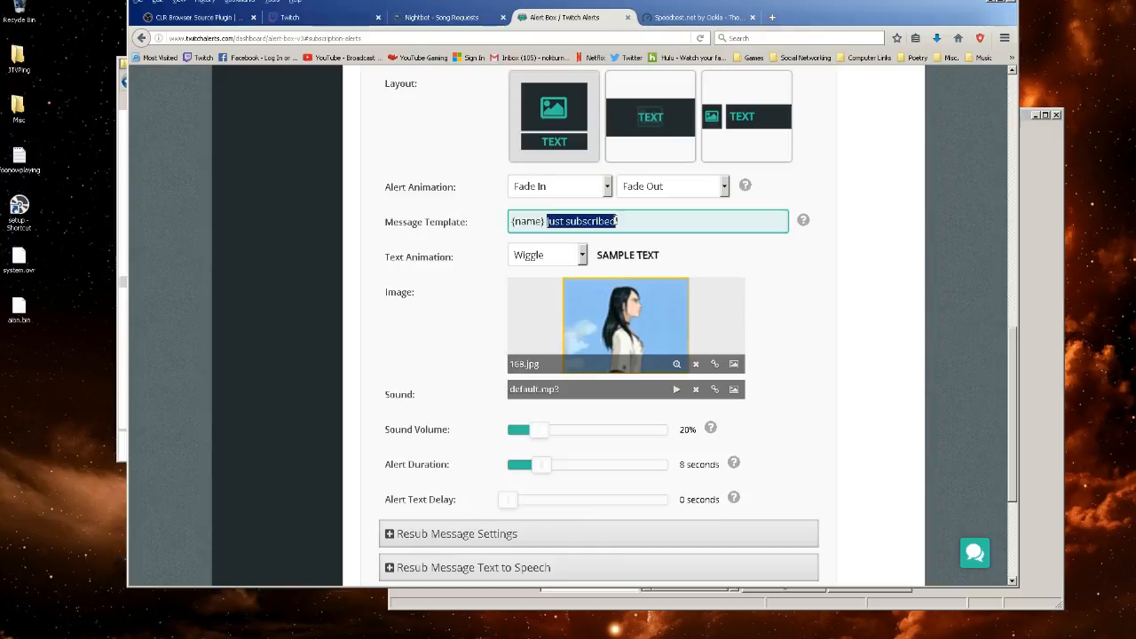
text(is now a moron!)
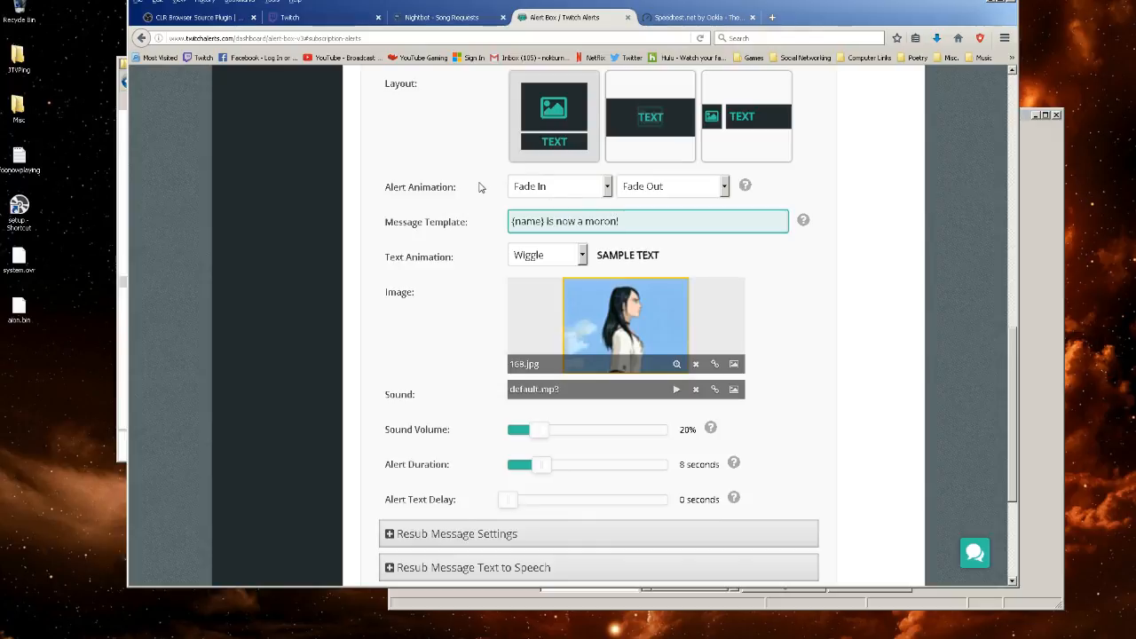
Choose the subscription alert layout that places the text to the right of the image
scroll(479, 187, up, 2)
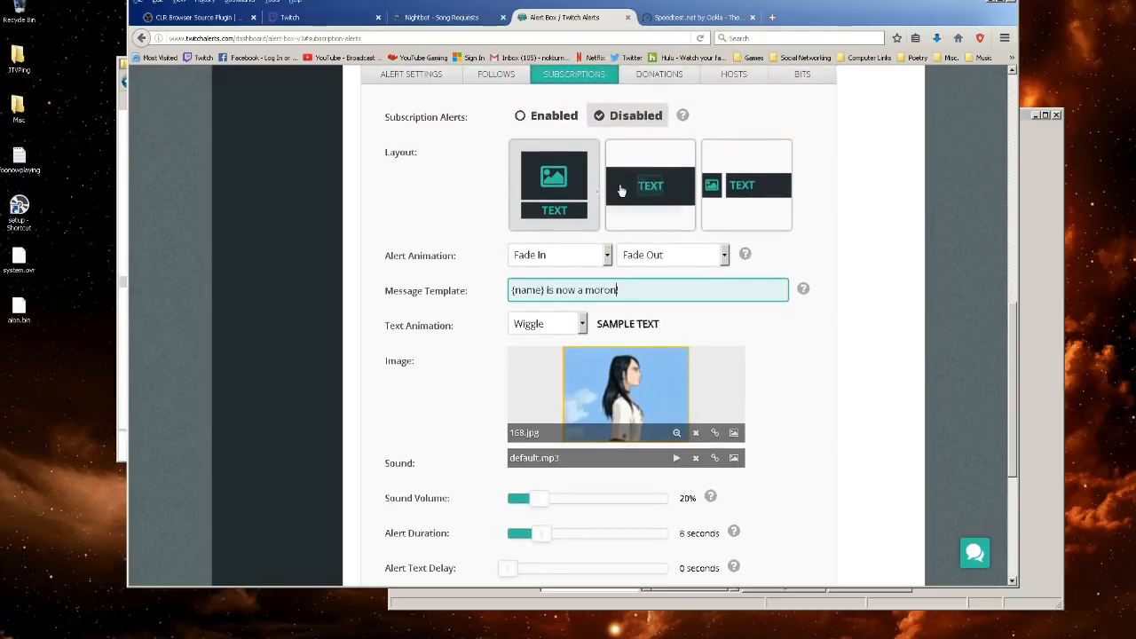
click(648, 189)
click(710, 191)
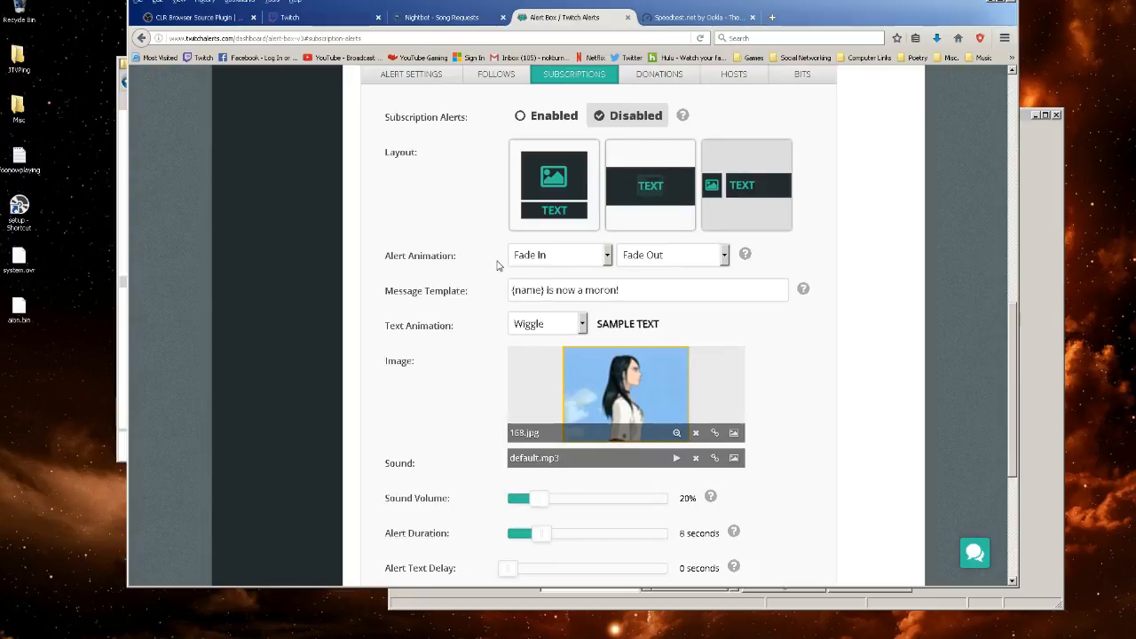
Set the subscription alert animation to Bounce In Up for the entrance and Slide Out Left for the exit
click(609, 255)
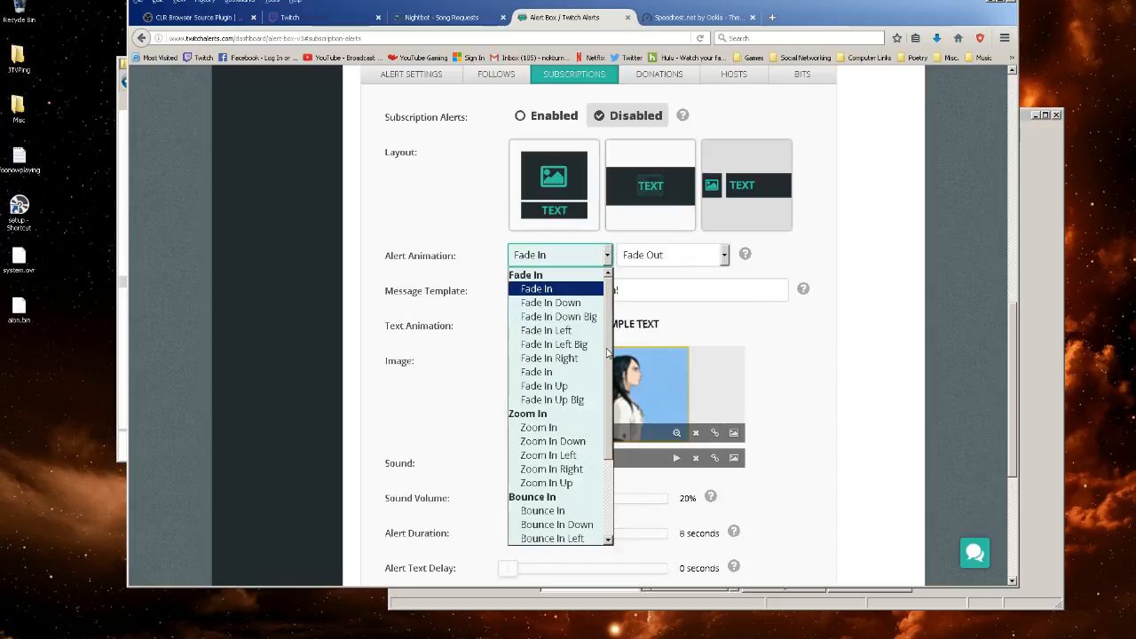
drag(609, 353, 608, 484)
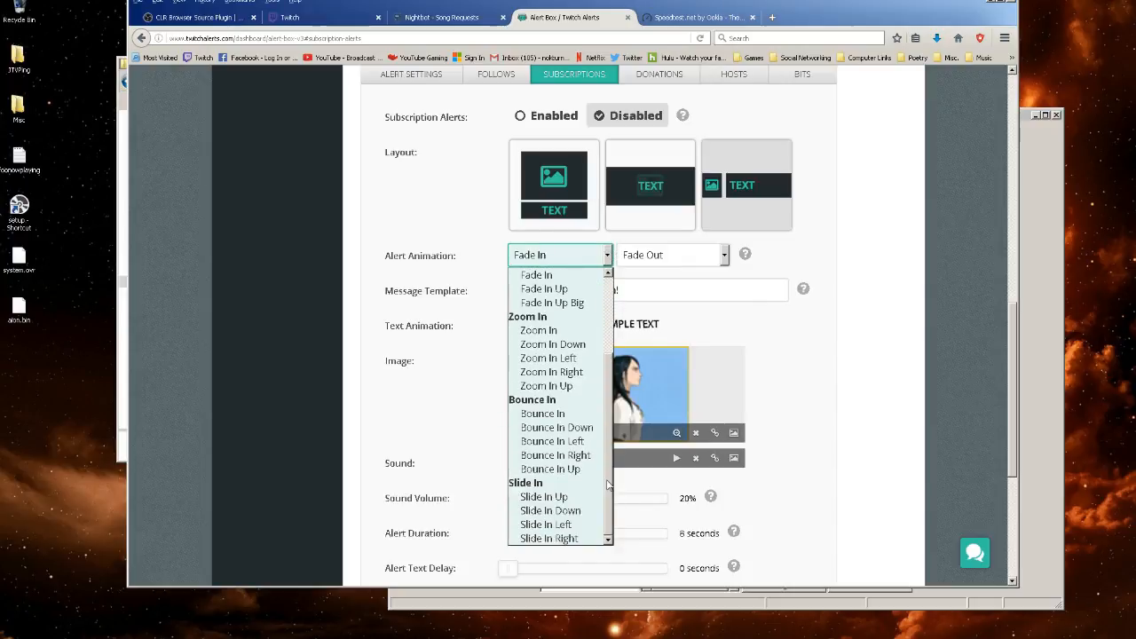
click(549, 468)
click(725, 255)
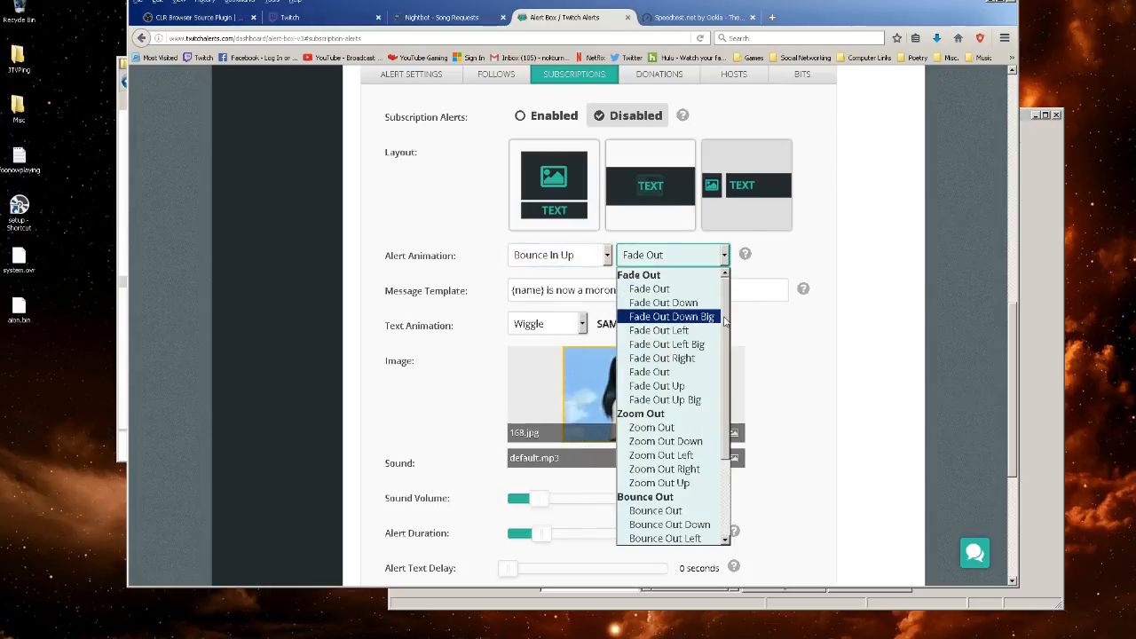
drag(725, 323, 726, 417)
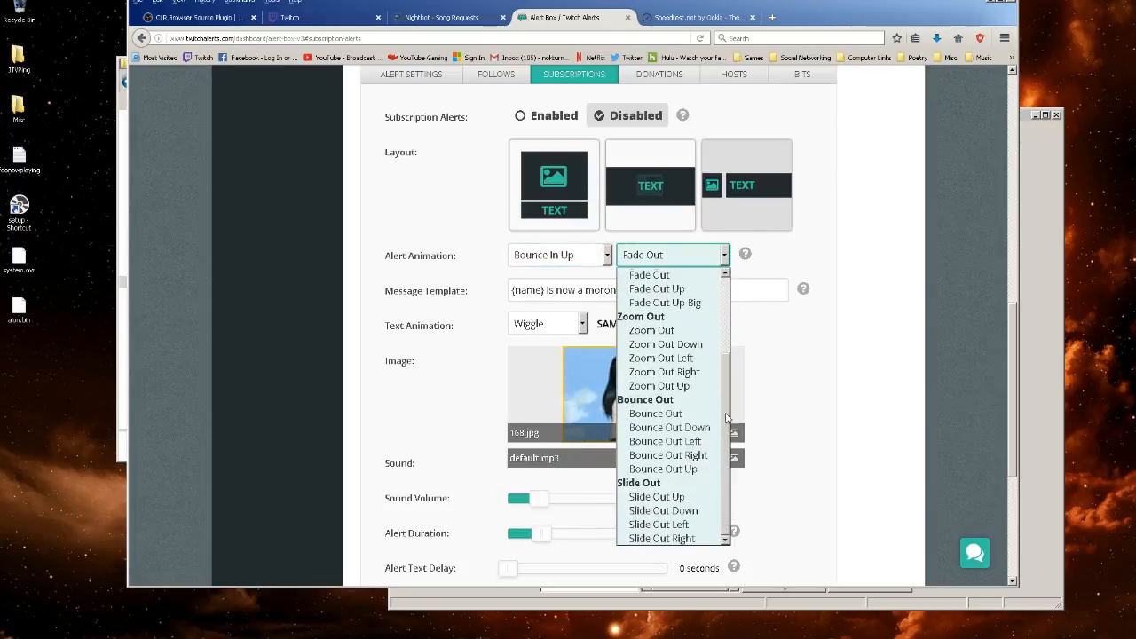
click(664, 526)
Set Subscription Alerts to Enabled
scroll(336, 412, down, 1)
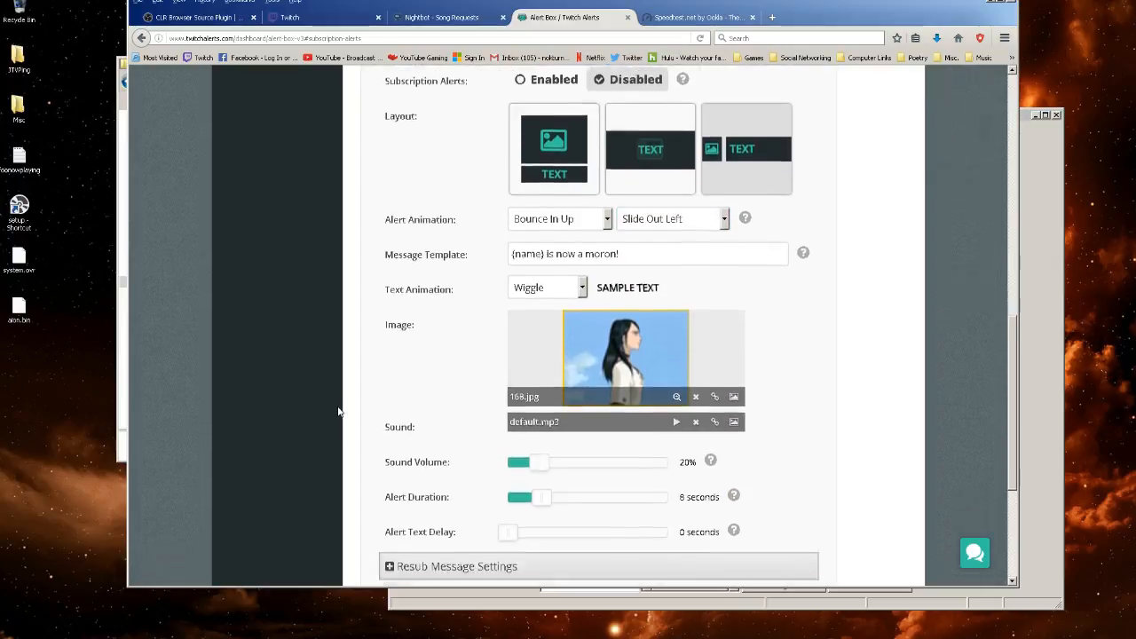
scroll(338, 411, down, 1)
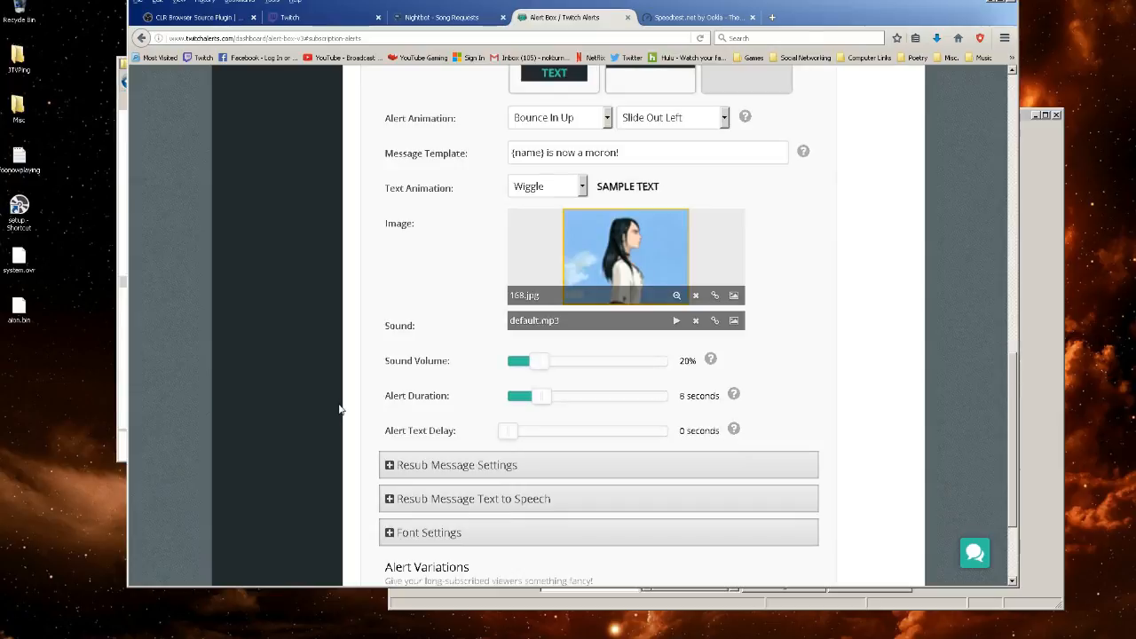
scroll(338, 409, up, 3)
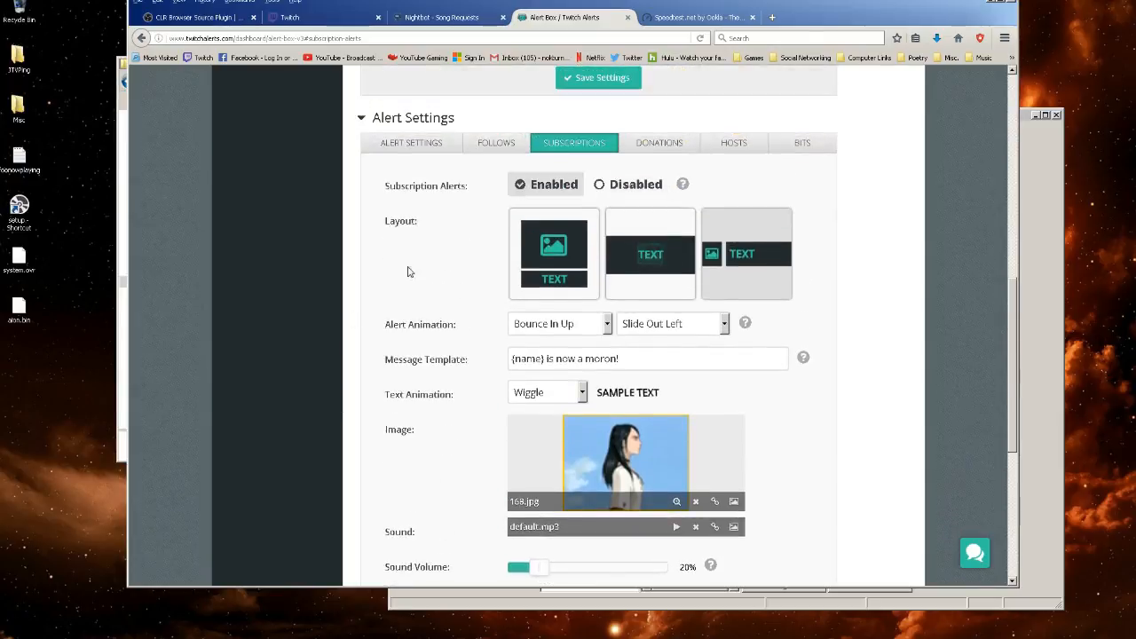
Examine the subscription alert's resub message settings and font settings, including the font name and its help
scroll(333, 445, down, 4)
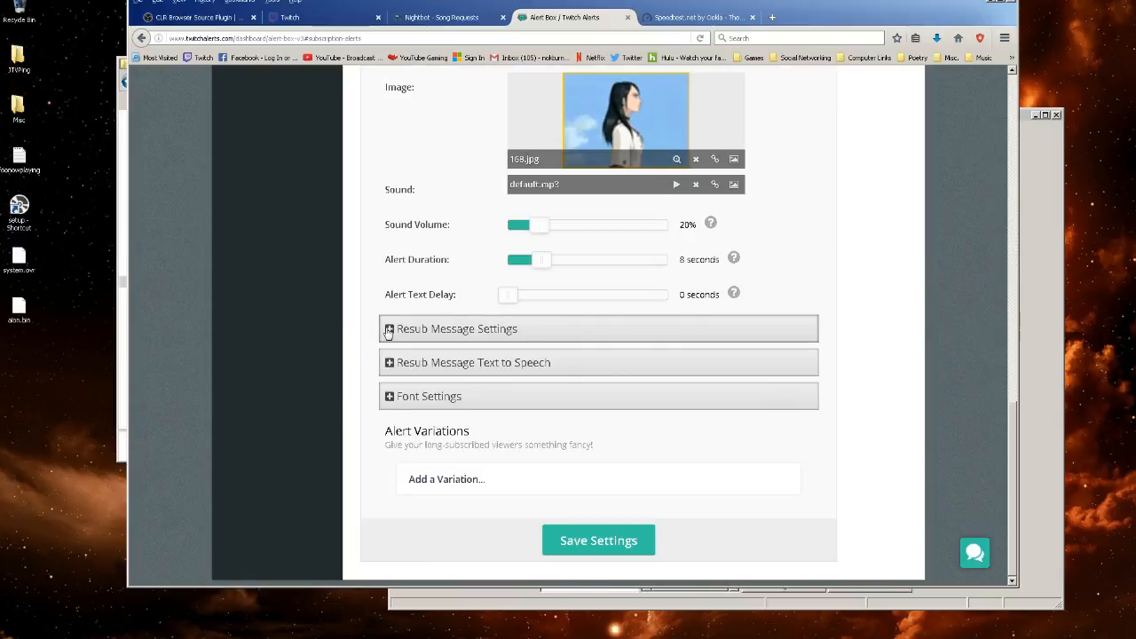
click(388, 330)
click(387, 330)
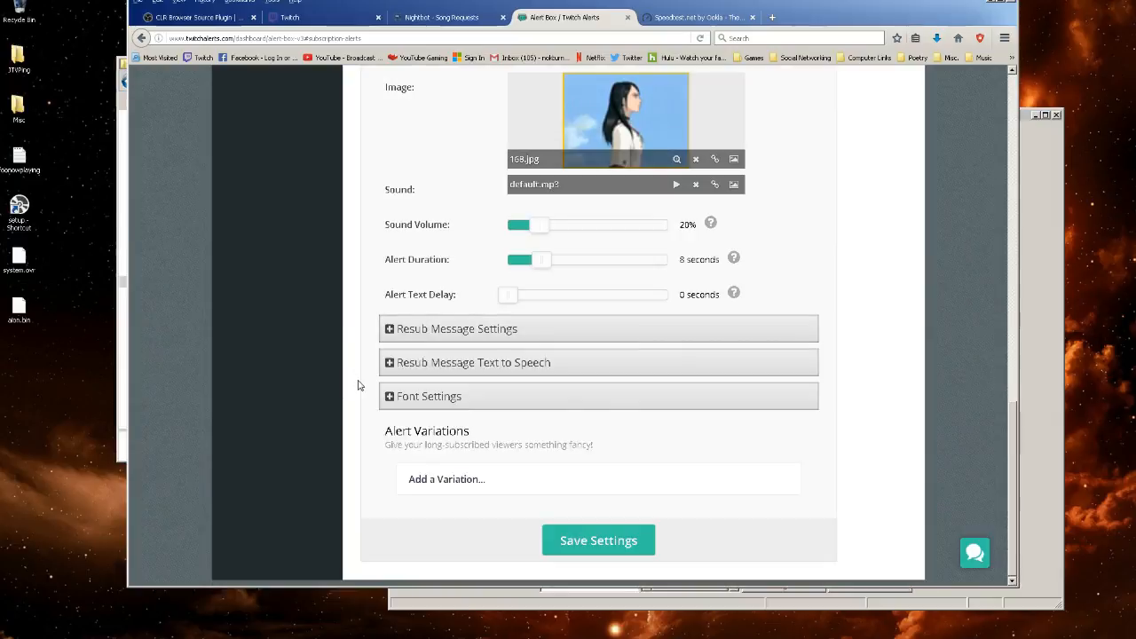
click(389, 396)
scroll(345, 445, down, 3)
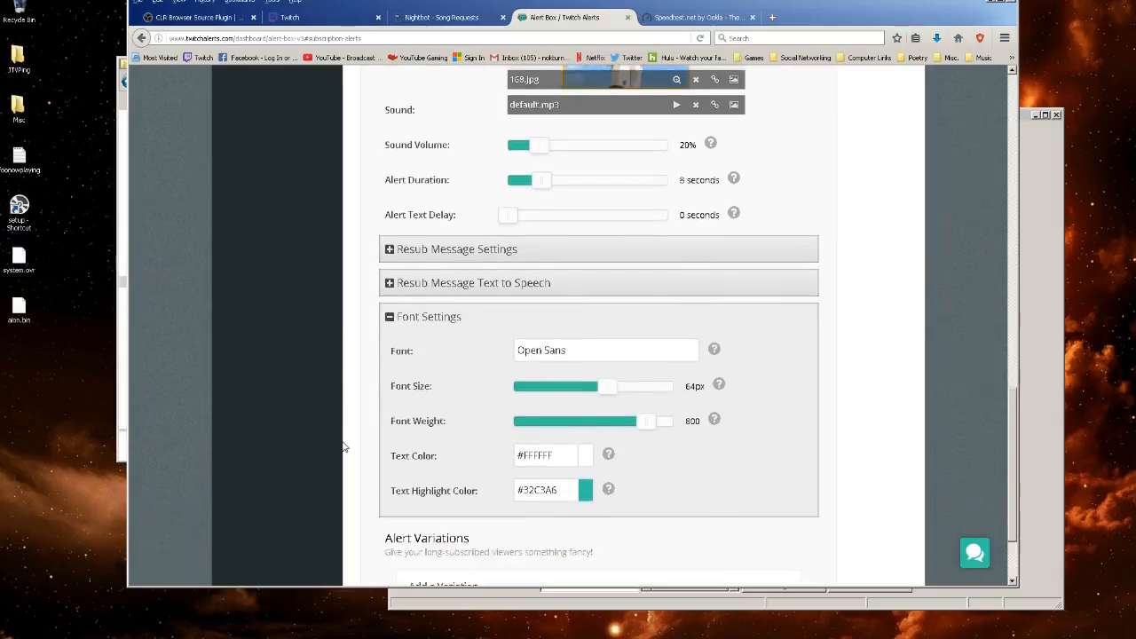
click(581, 294)
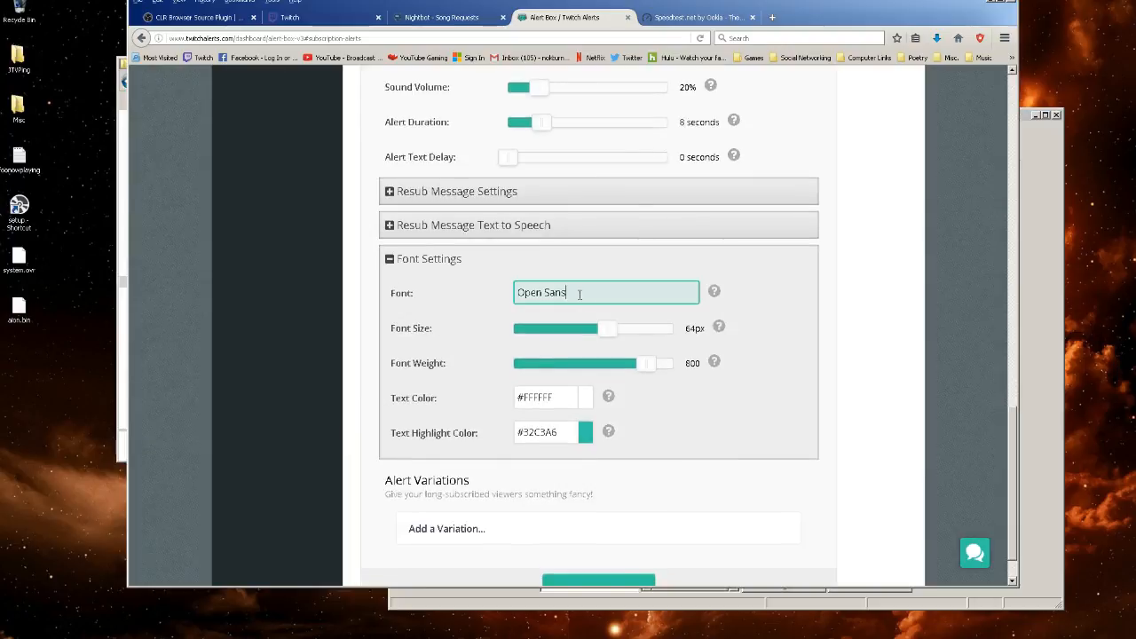
drag(520, 294, 586, 290)
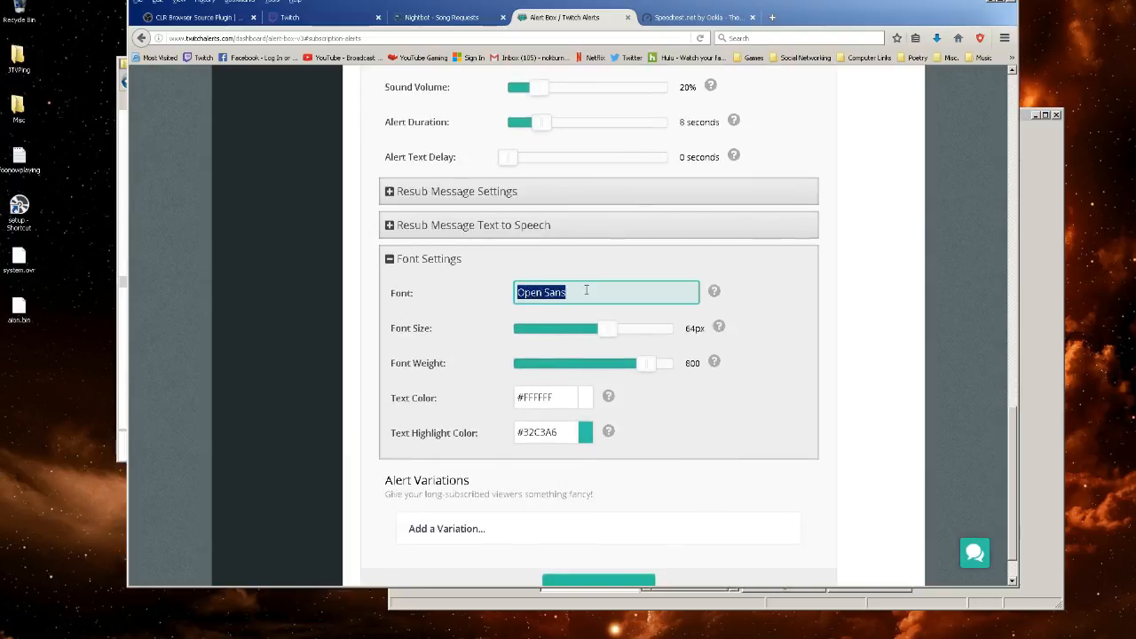
click(504, 291)
click(713, 294)
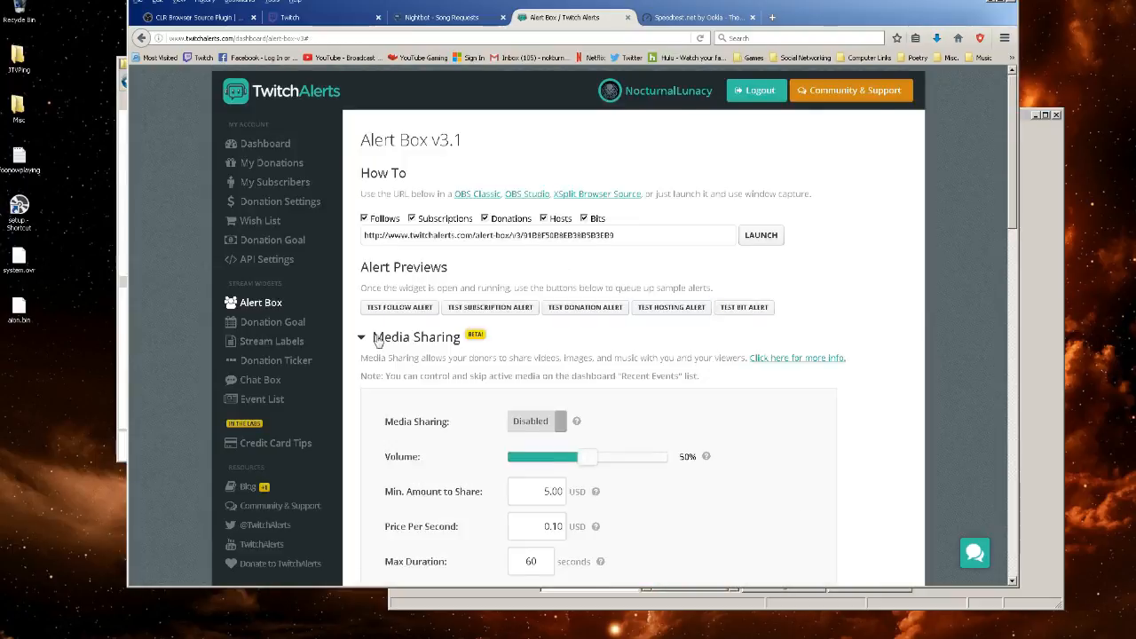
Open the Google Fonts catalogue at google.com/fonts in a new browser tab
scroll(369, 356, down, 5)
scroll(364, 361, down, 10)
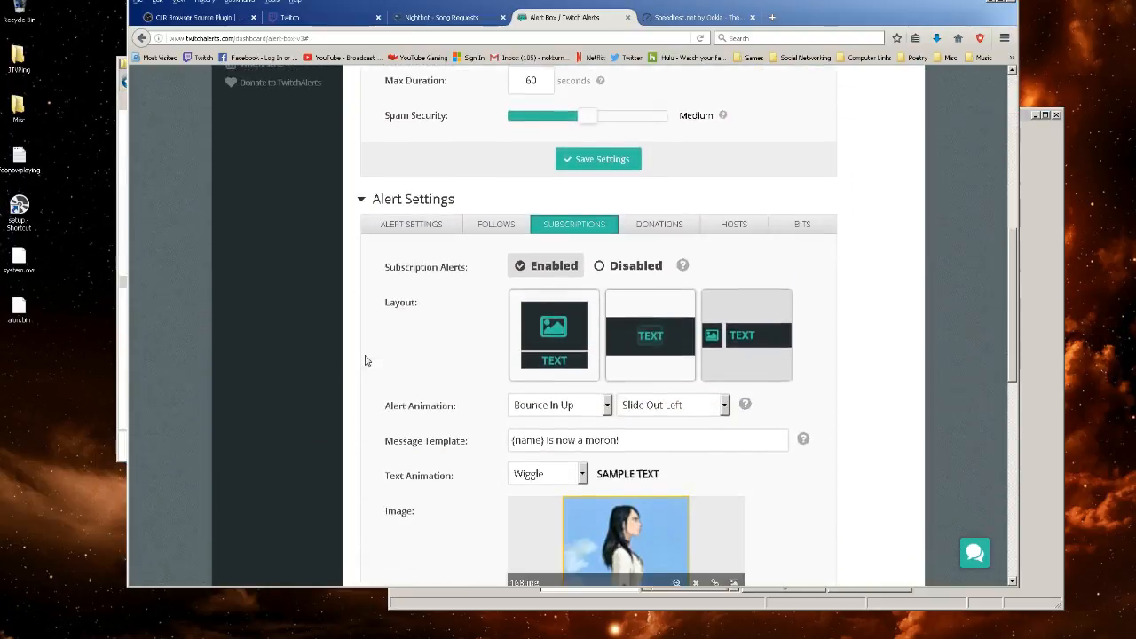
scroll(364, 361, down, 3)
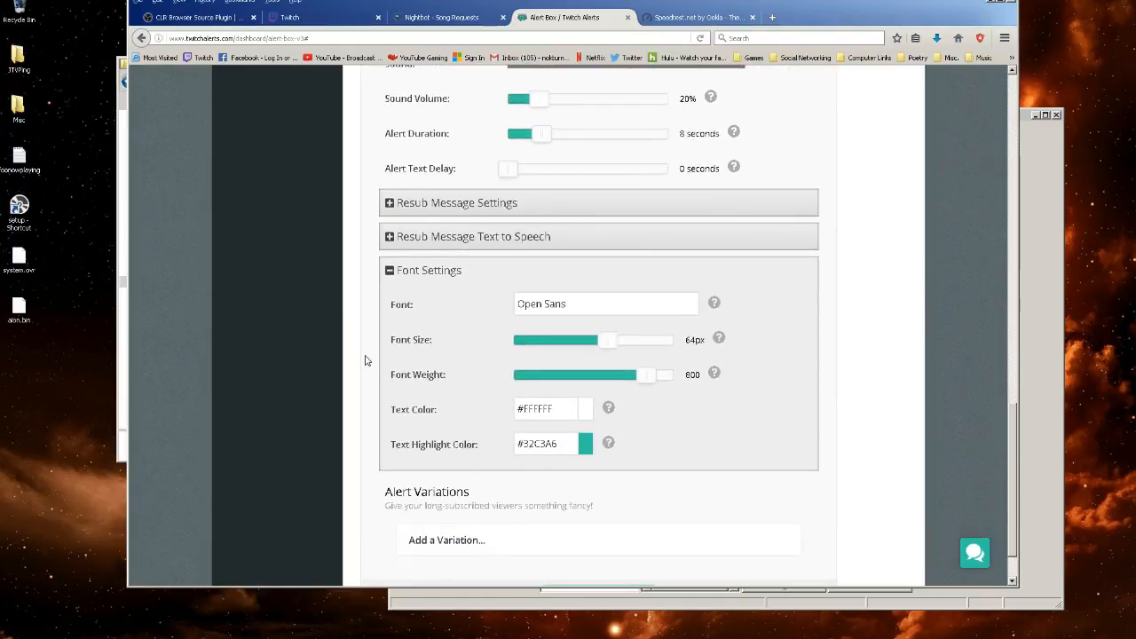
mouse_move(716, 303)
click(773, 18)
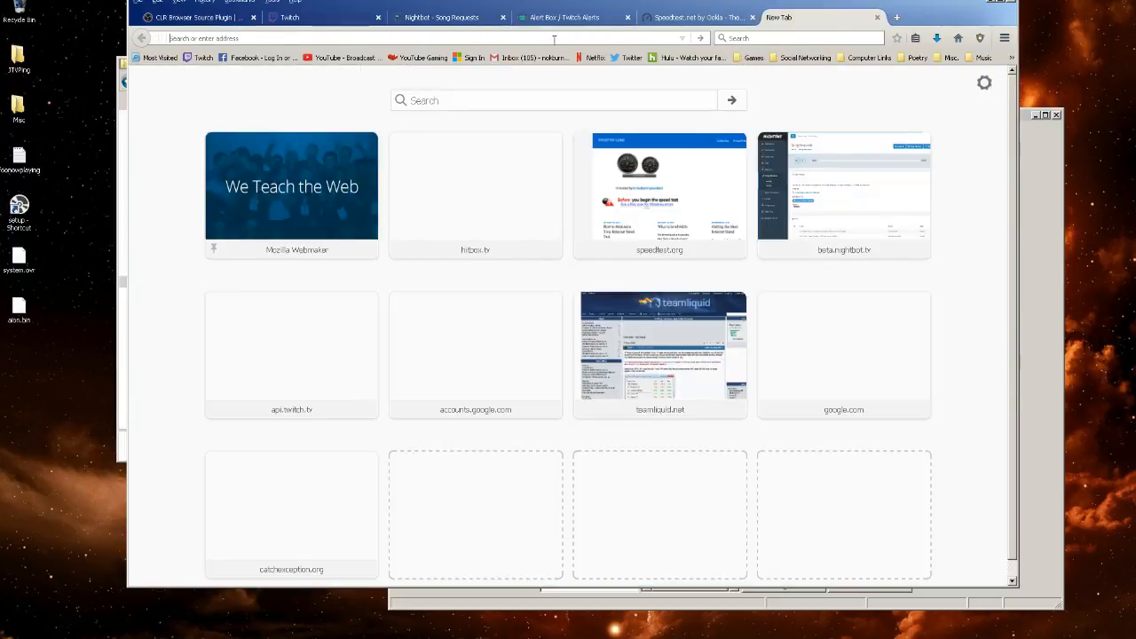
text(google.com)
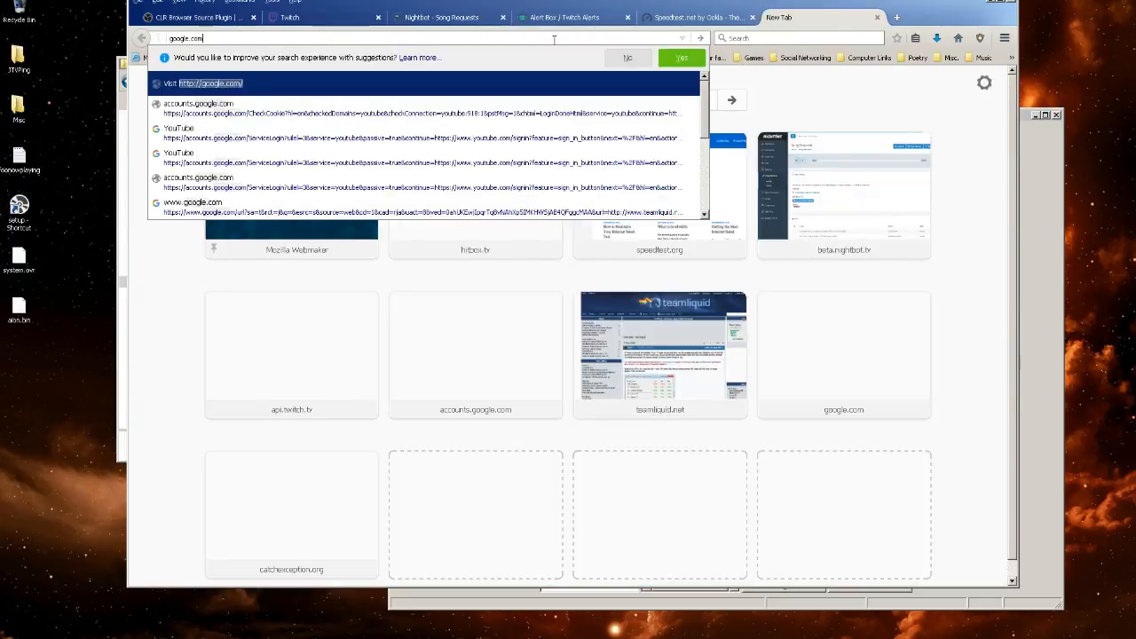
text(/fonts)
key(Return)
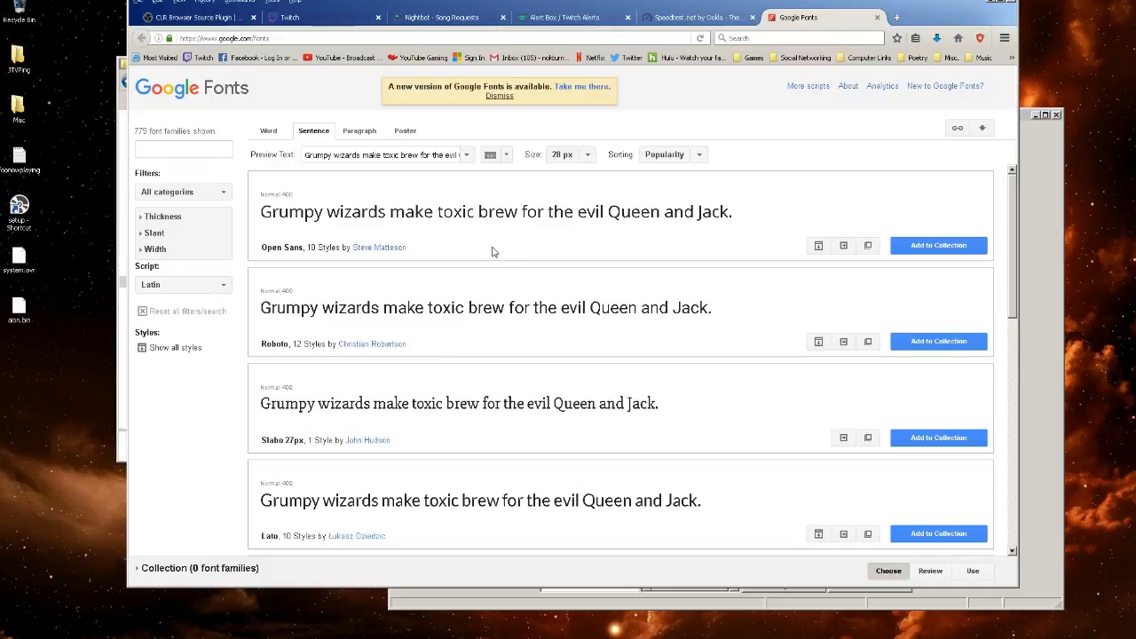
Find the Lobster font in the Google Fonts list and copy its name
scroll(492, 249, down, 3)
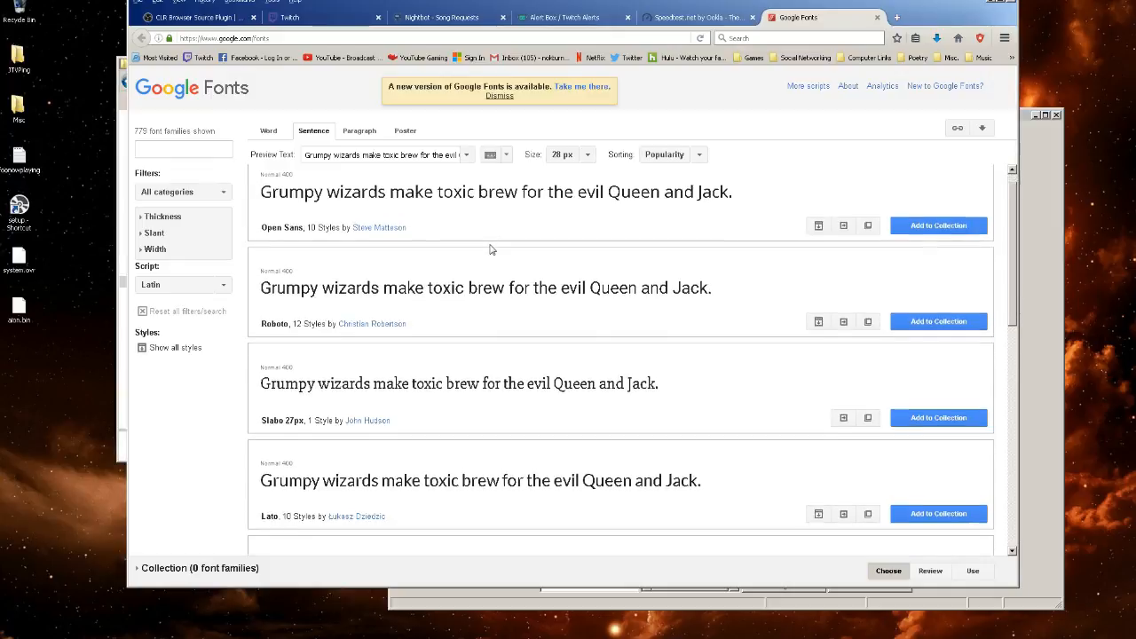
scroll(559, 287, down, 3)
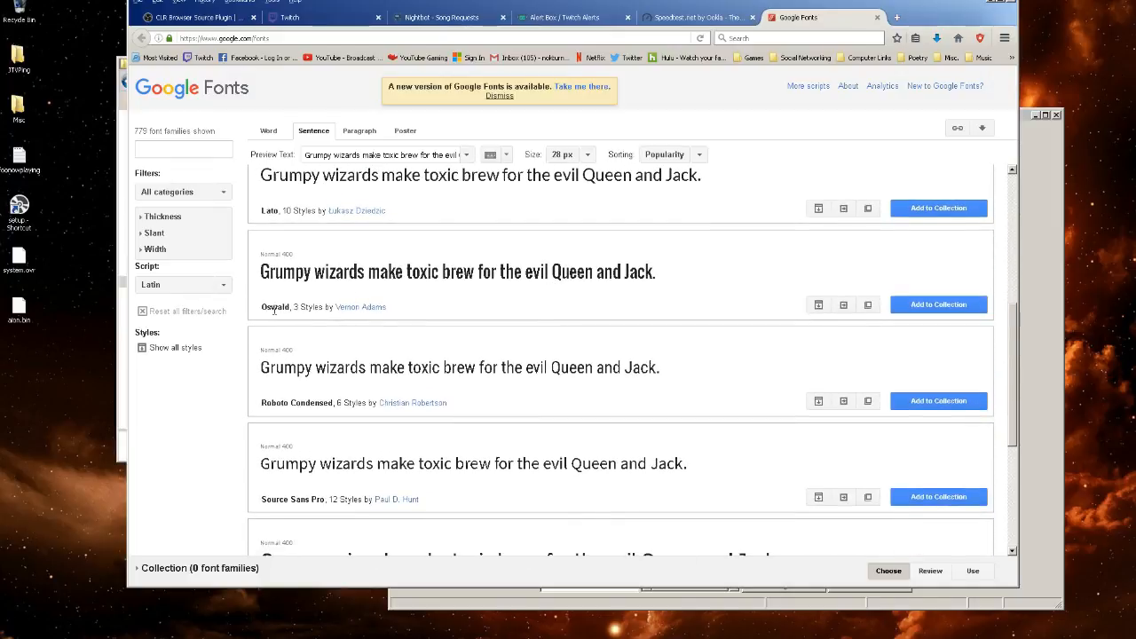
scroll(499, 342, down, 8)
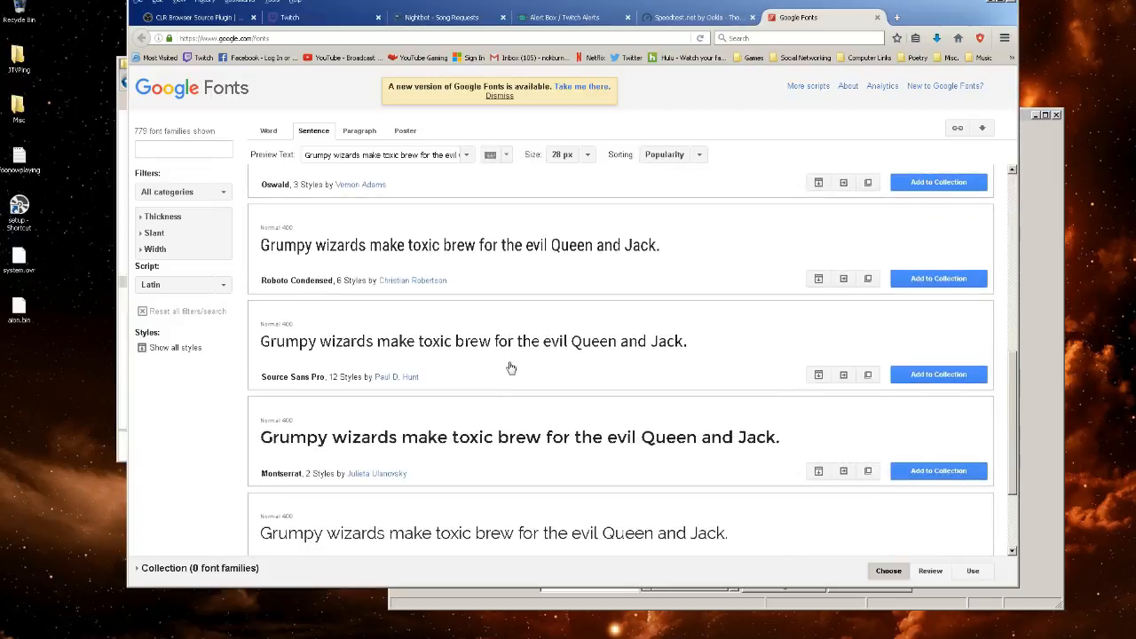
scroll(1015, 345, down, 20)
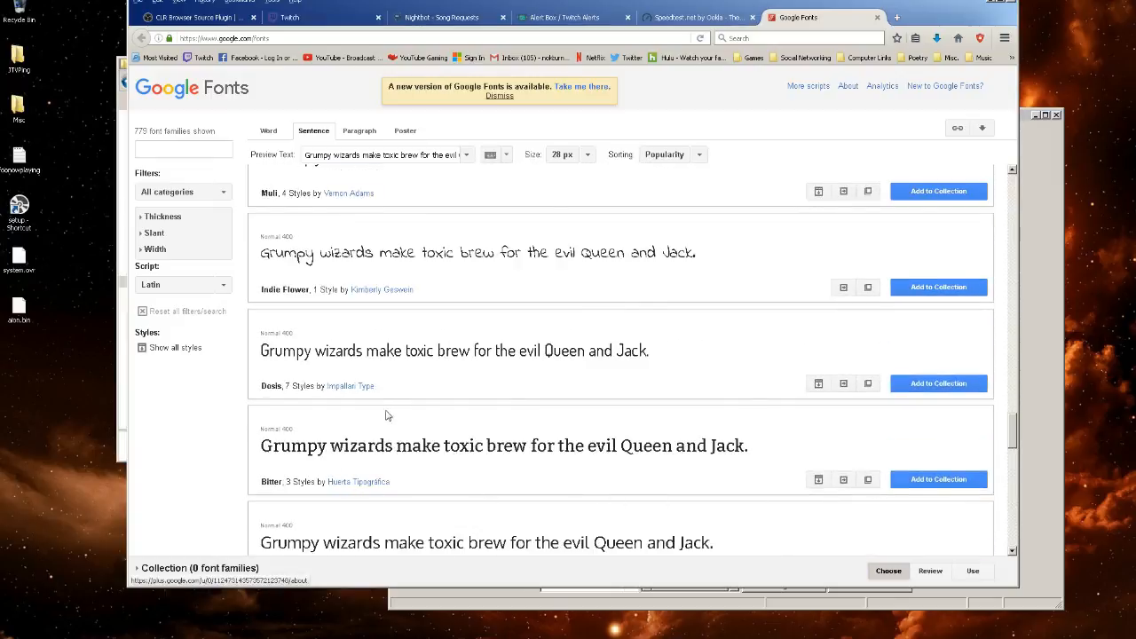
scroll(462, 417, down, 8)
scroll(570, 371, down, 10)
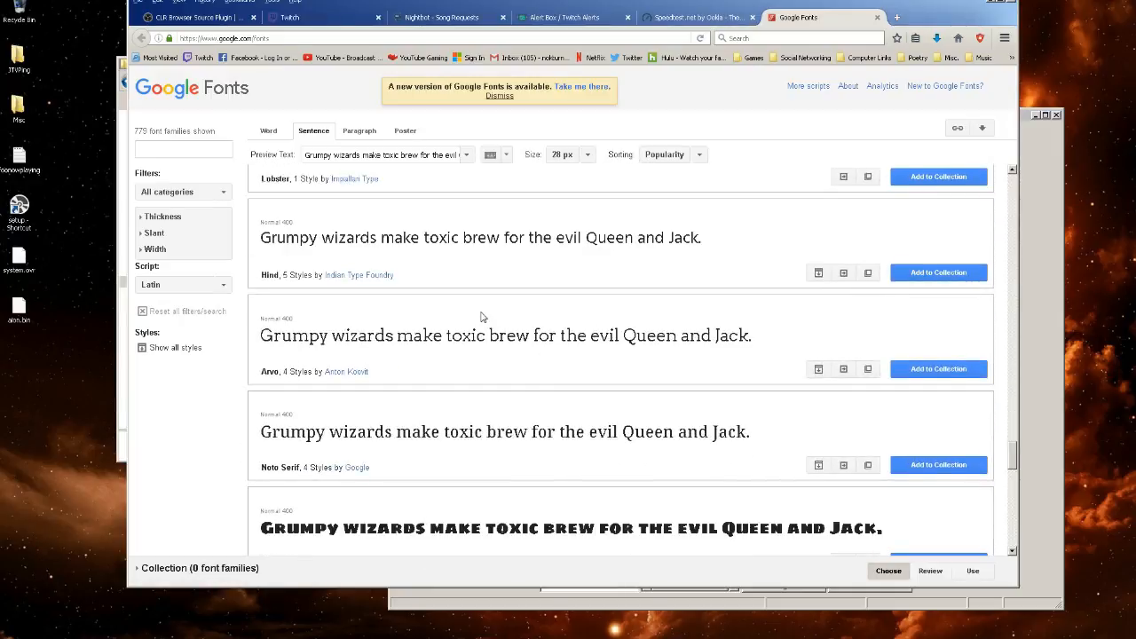
scroll(482, 317, up, 2)
triple_click(262, 259)
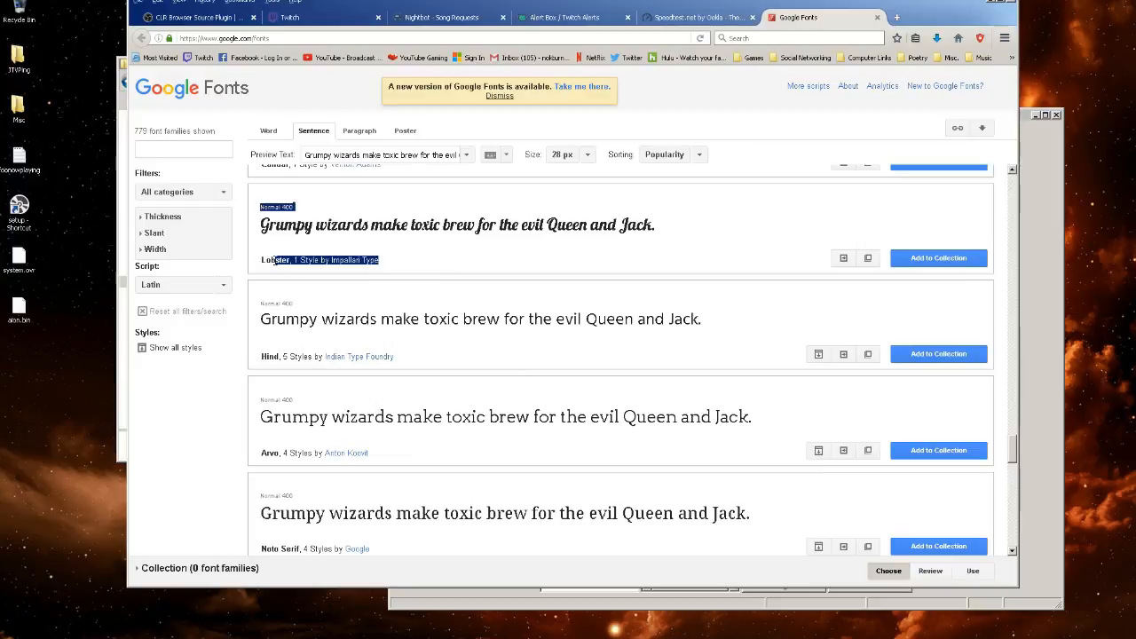
click(271, 260)
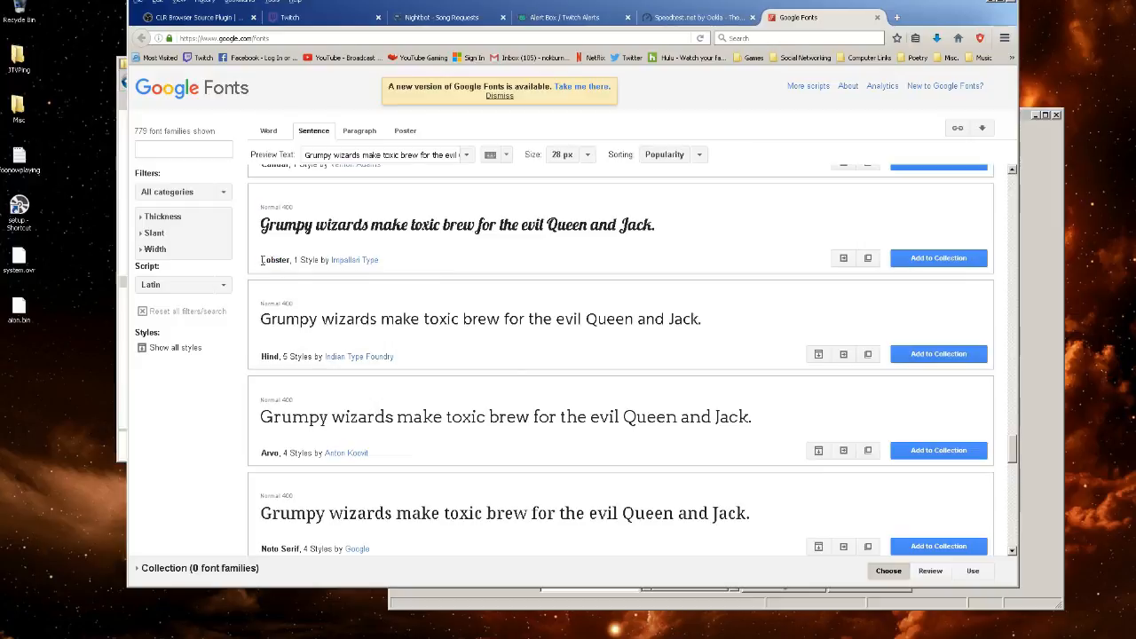
drag(278, 260, 290, 260)
right_click(284, 260)
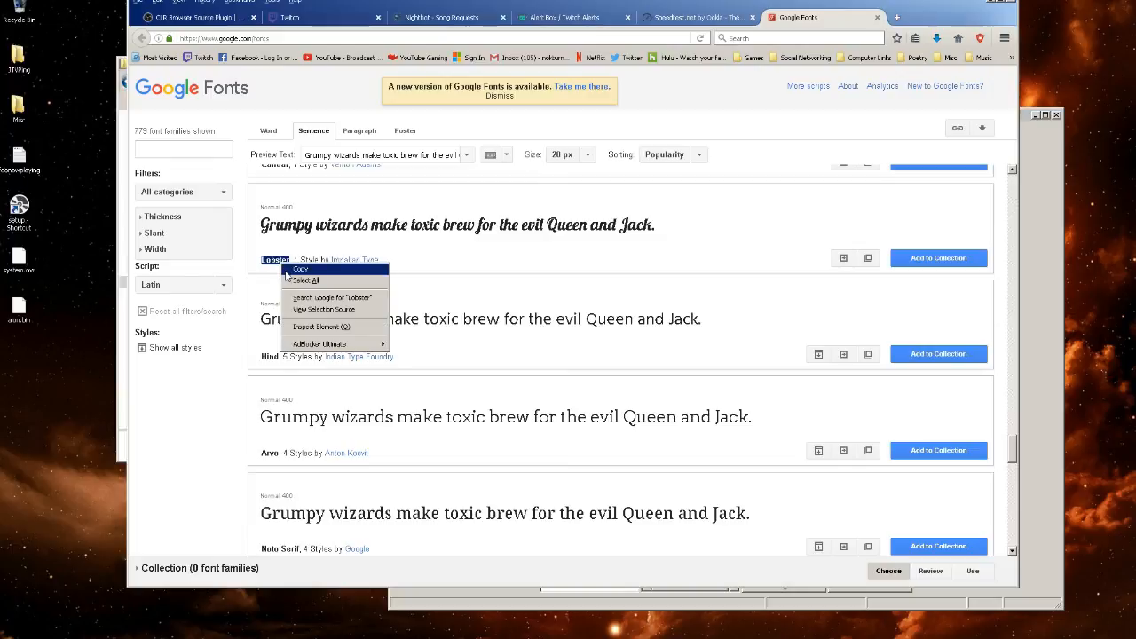
click(287, 271)
click(490, 262)
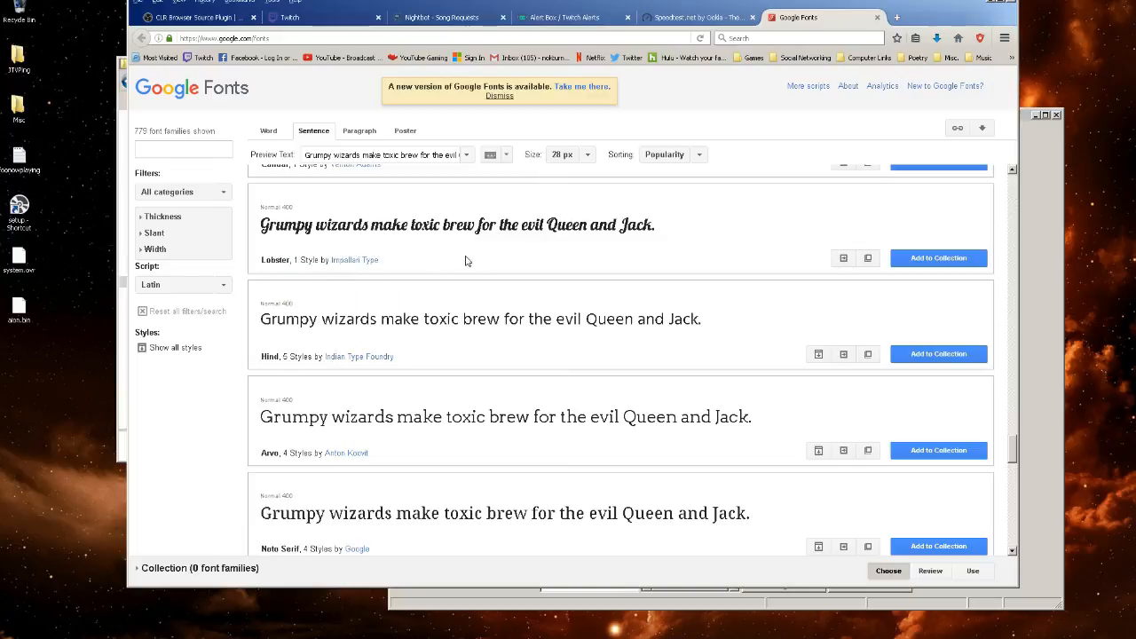
In the TwitchAlerts subscription alert settings, replace the font name with the copied Lobster and set the font size to 36px
click(554, 19)
drag(565, 304, 518, 304)
right_click(539, 302)
click(550, 352)
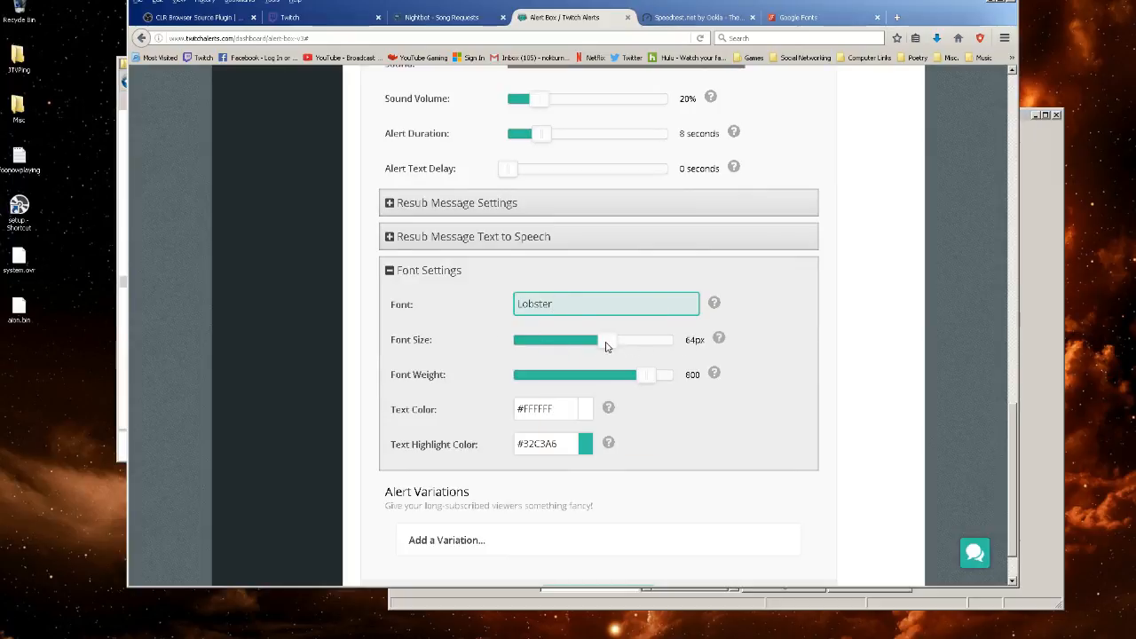
drag(603, 346, 555, 344)
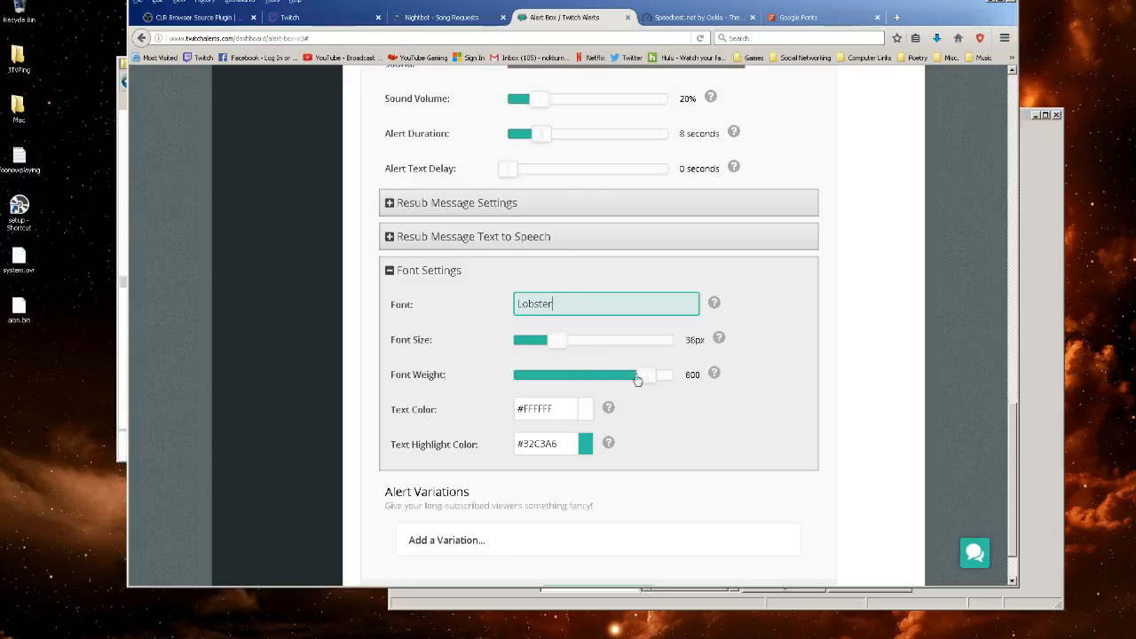
Set the subscription alert's font weight to 500, close the Google Fonts page and save the alert settings
drag(638, 380, 569, 380)
click(877, 18)
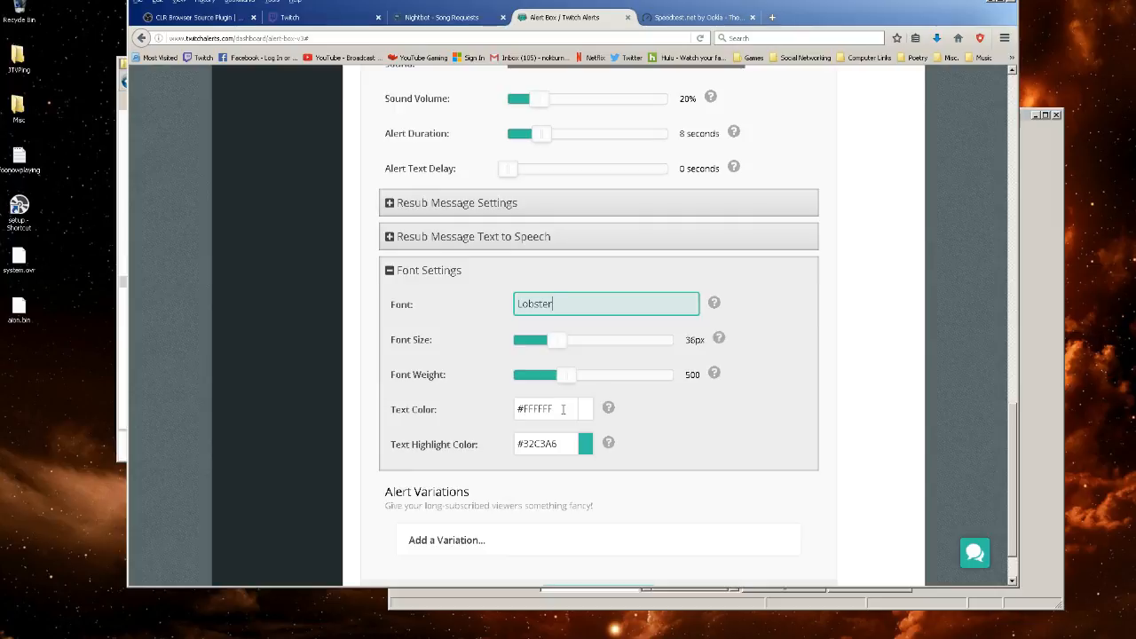
click(365, 463)
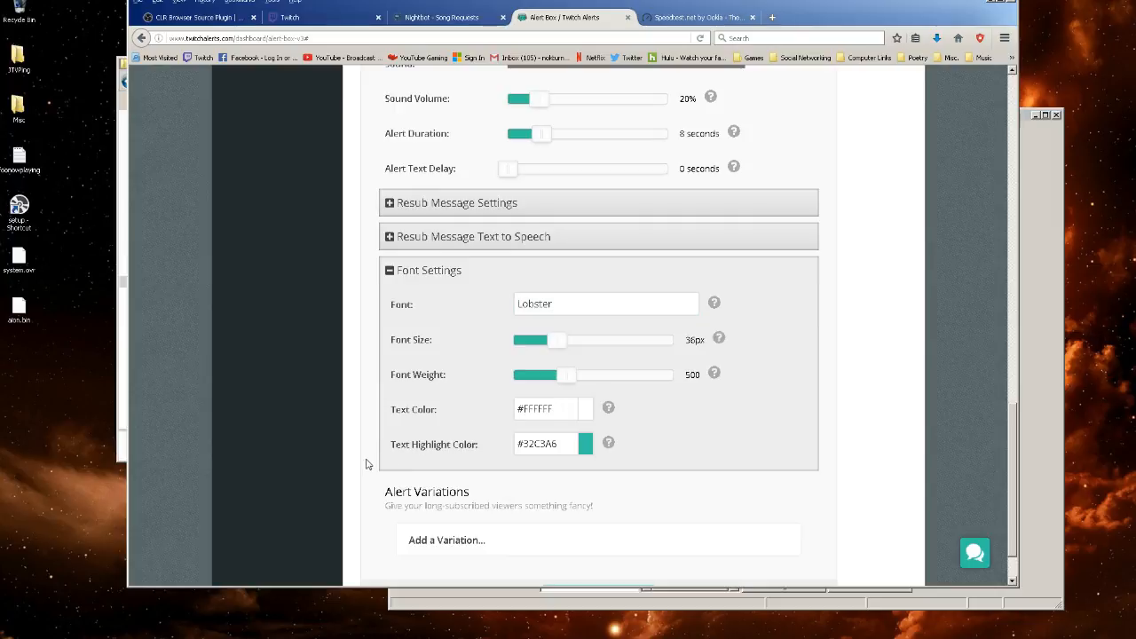
scroll(366, 464, down, 1)
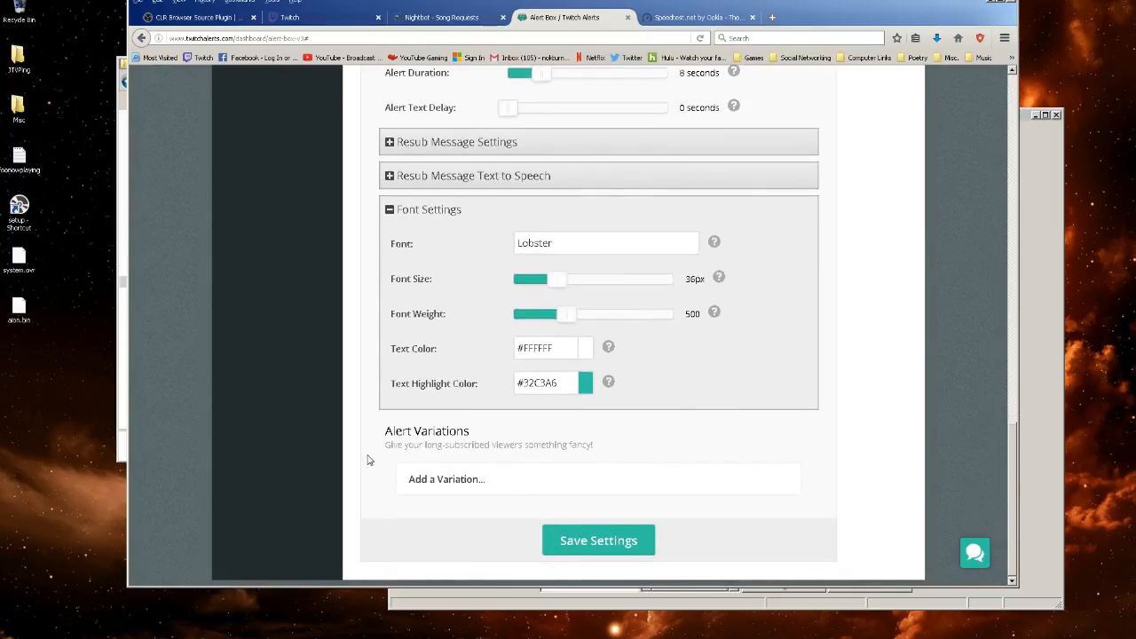
click(607, 542)
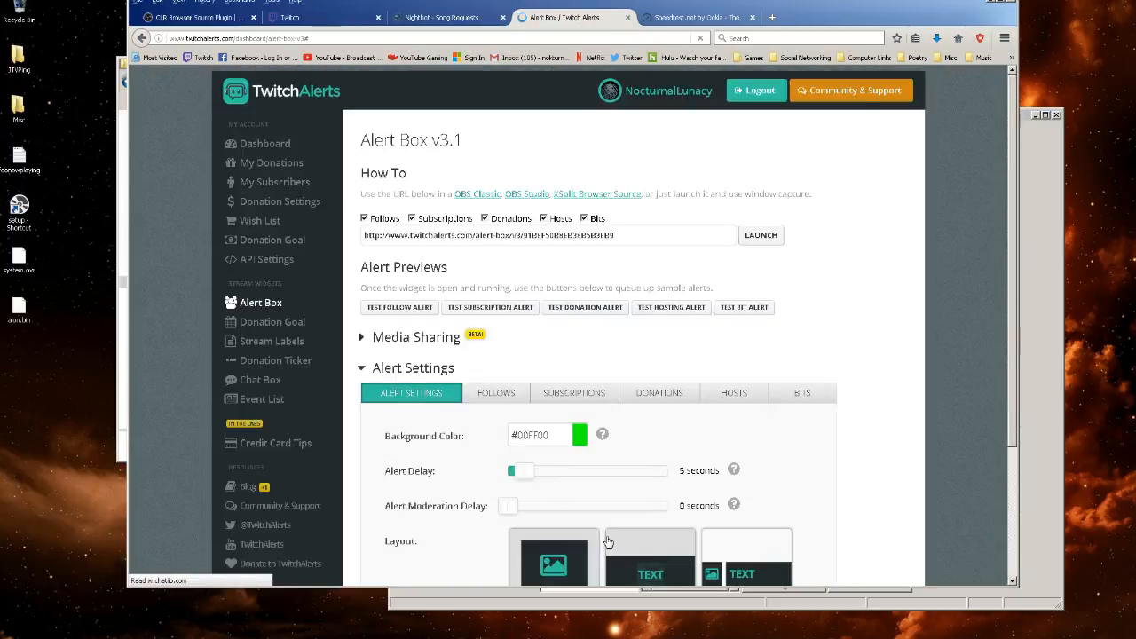
Launch the alert box widget in its own window and rearrange it and the main browser window
scroll(411, 426, down, 1)
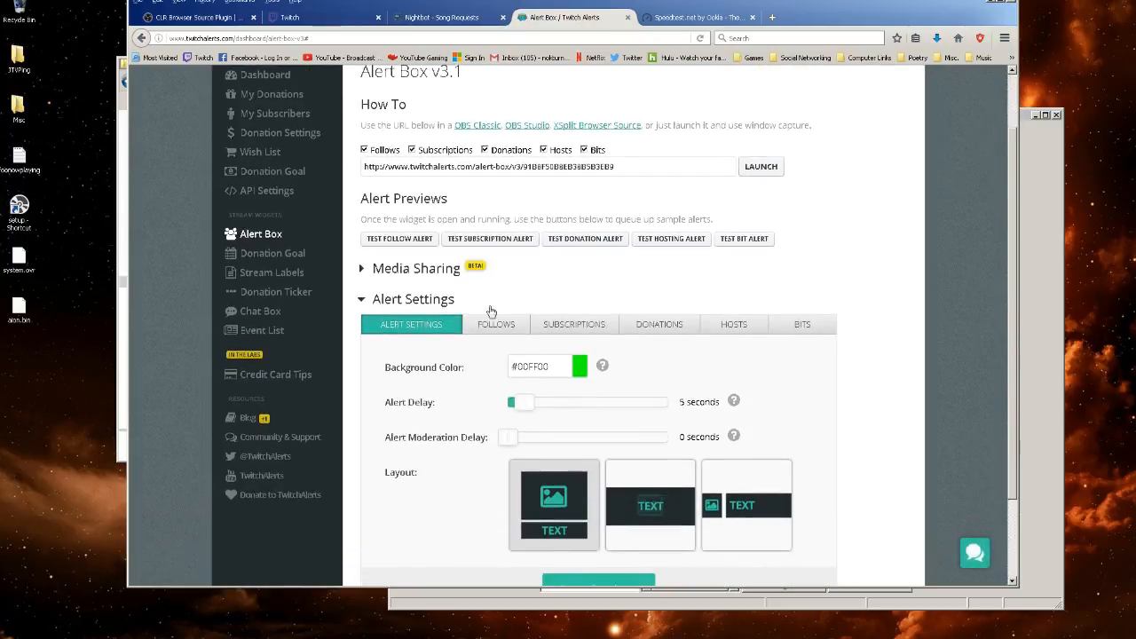
click(775, 173)
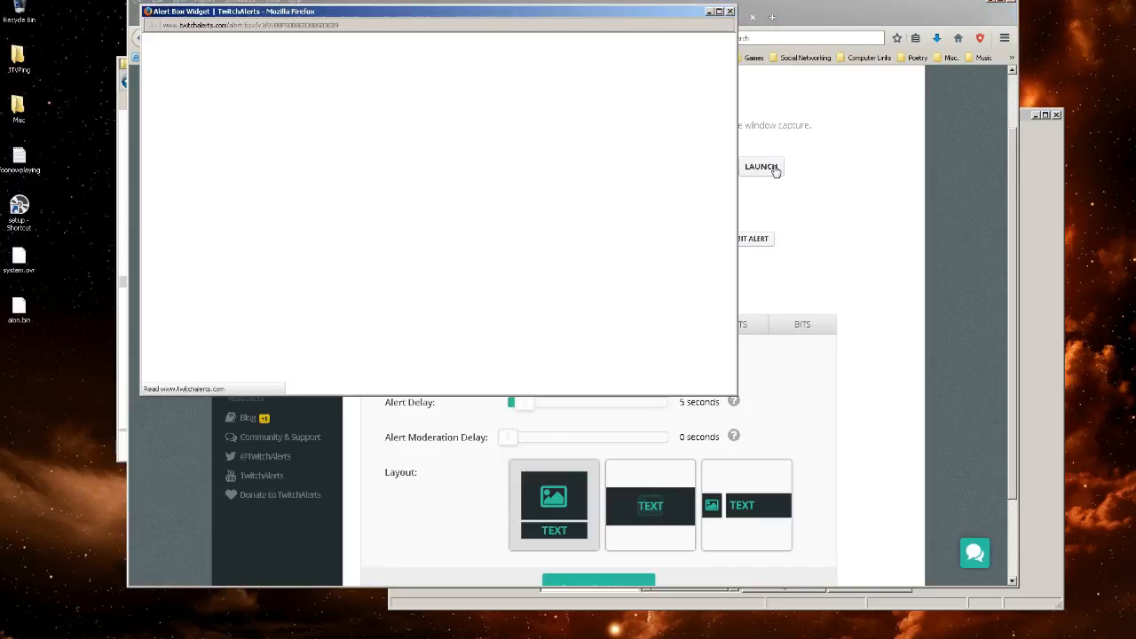
drag(498, 13, 369, 11)
drag(691, 12, 1127, 40)
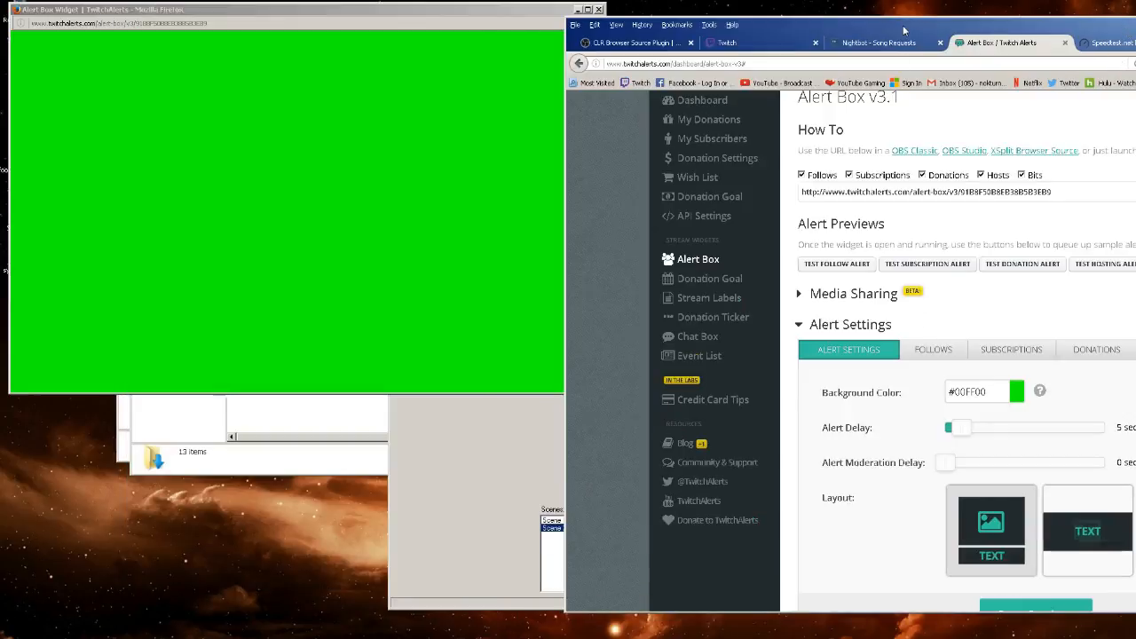
drag(903, 24, 477, 12)
Review the general alert settings and the subscription alert's layout, animation, message, image and sound options
scroll(471, 444, down, 2)
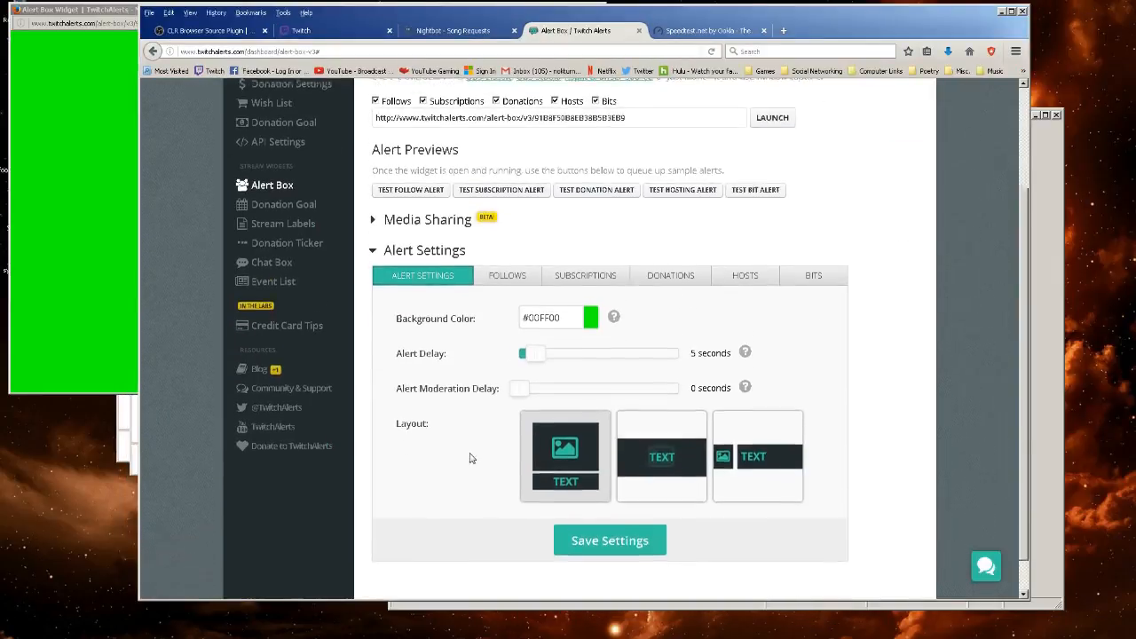
scroll(431, 420, up, 3)
scroll(430, 420, up, 1)
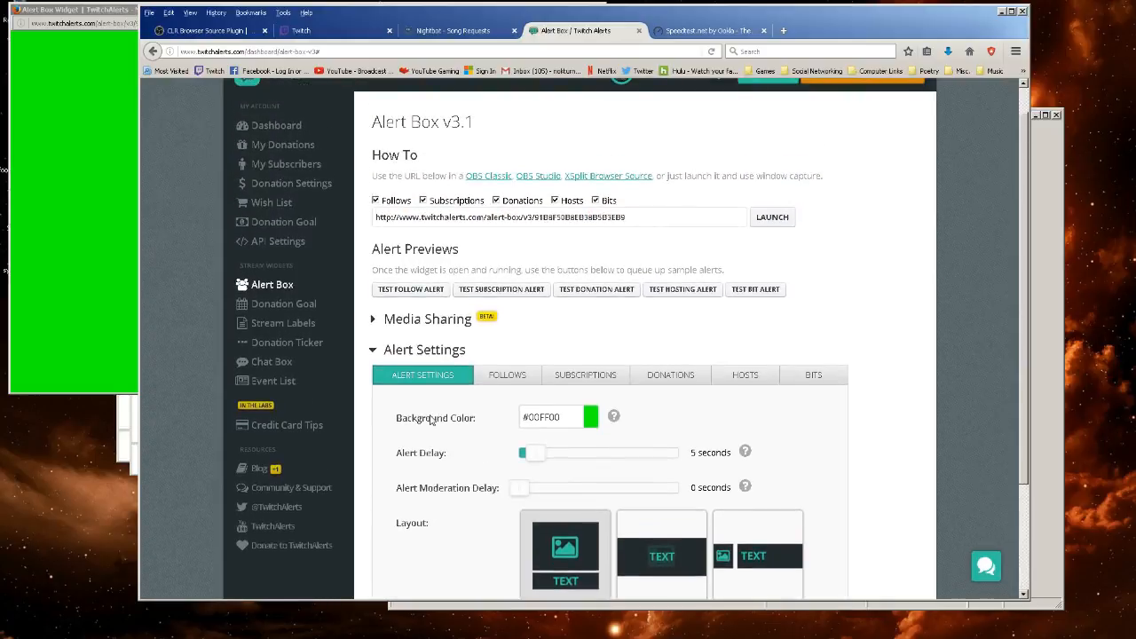
scroll(474, 391, down, 1)
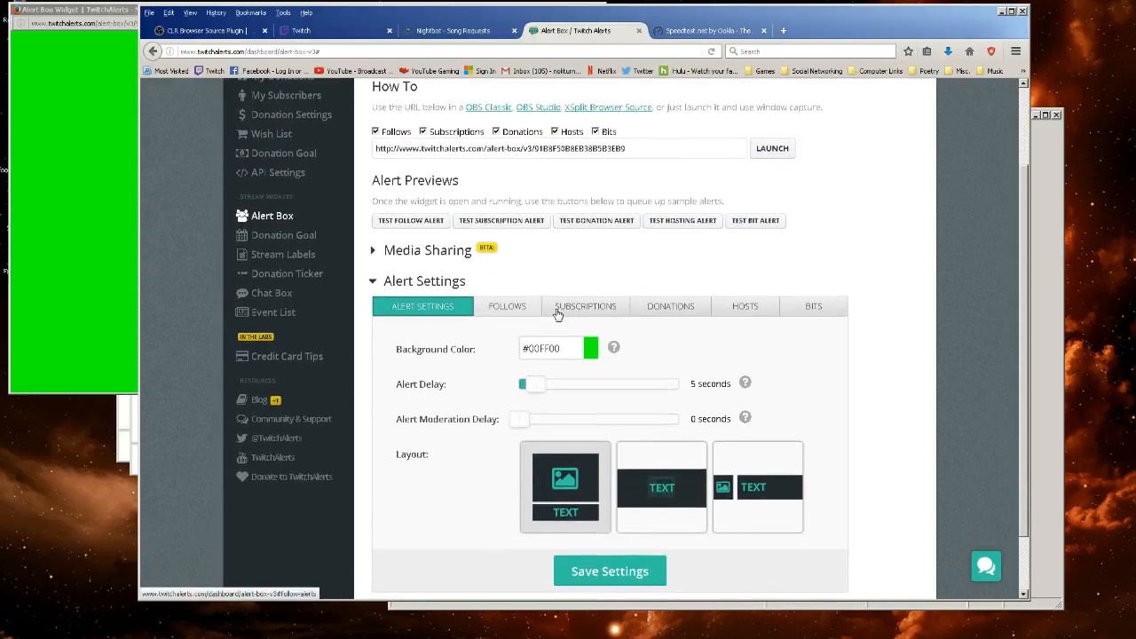
click(586, 306)
scroll(387, 452, down, 4)
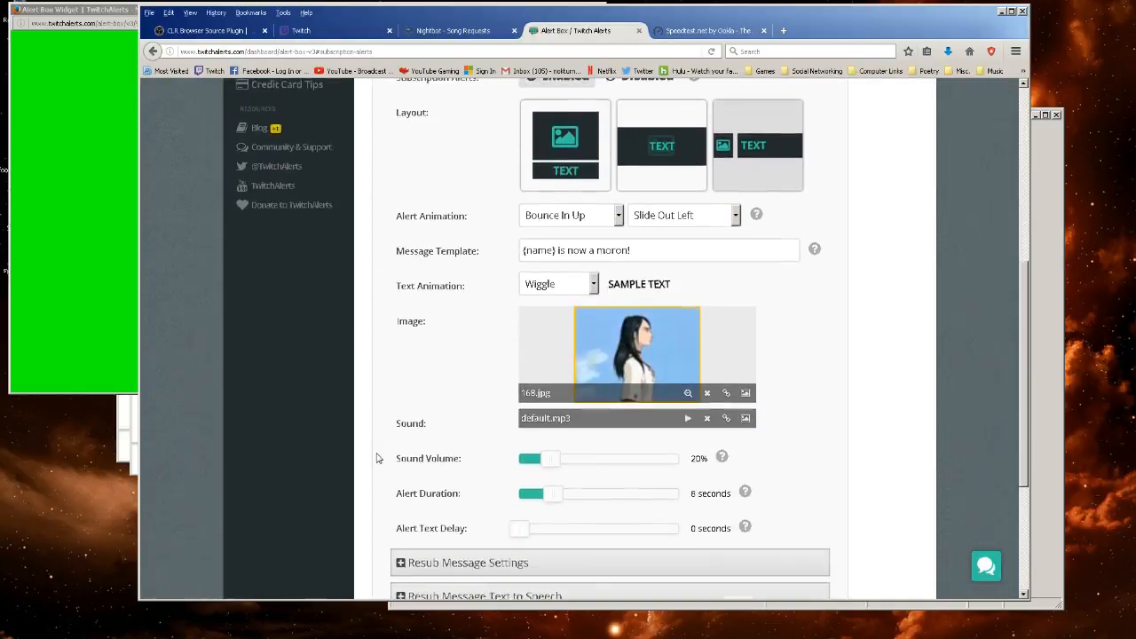
scroll(377, 457, down, 1)
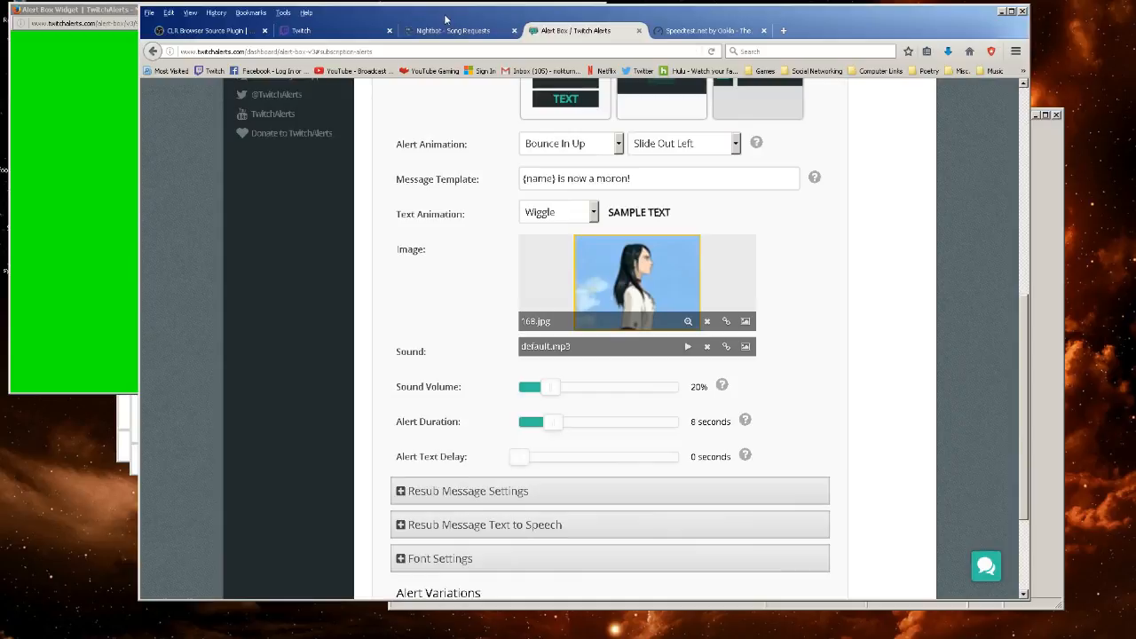
Play a test subscription alert in the uncovered widget window, then put the widget away and bring the settings page back into view
drag(458, 19, 532, 23)
scroll(528, 267, up, 6)
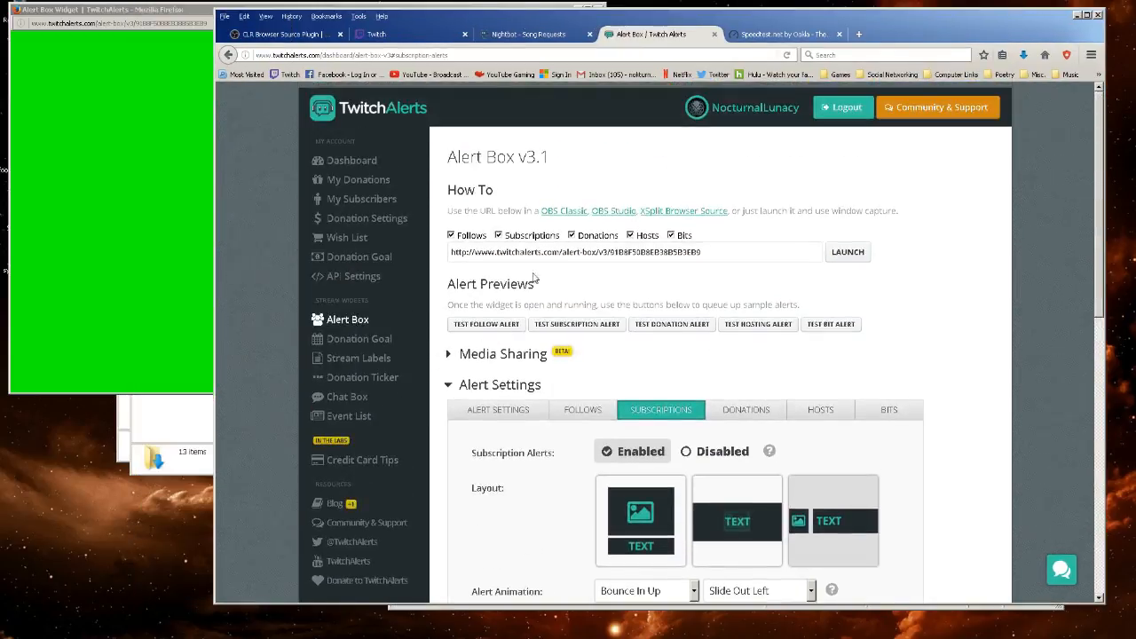
drag(559, 26, 914, 23)
click(962, 325)
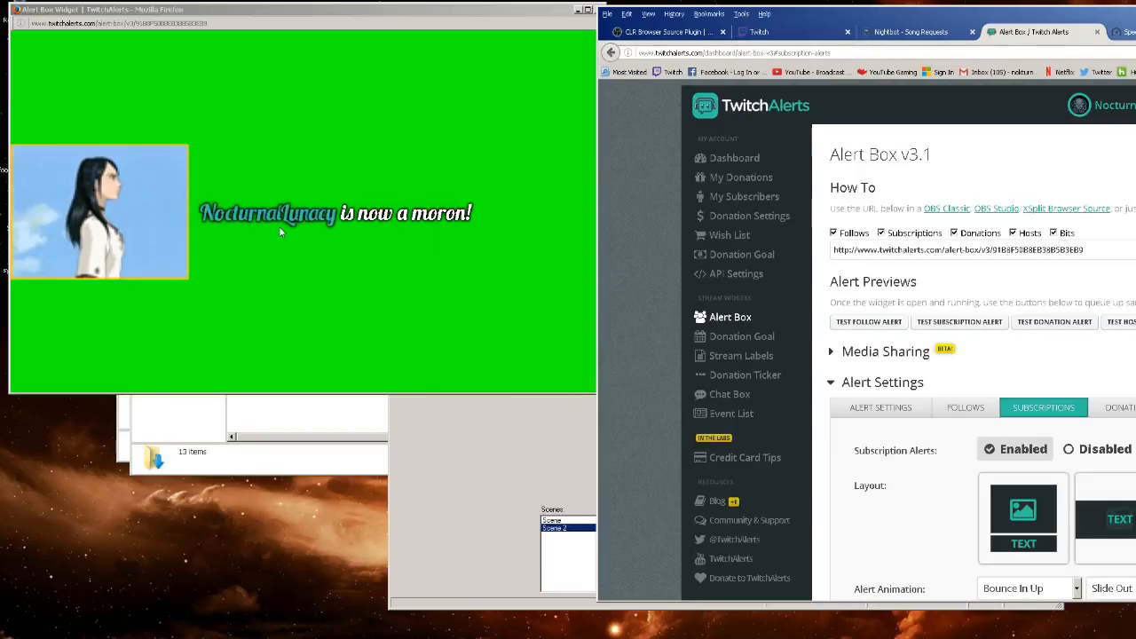
click(588, 9)
drag(805, 29, 306, 17)
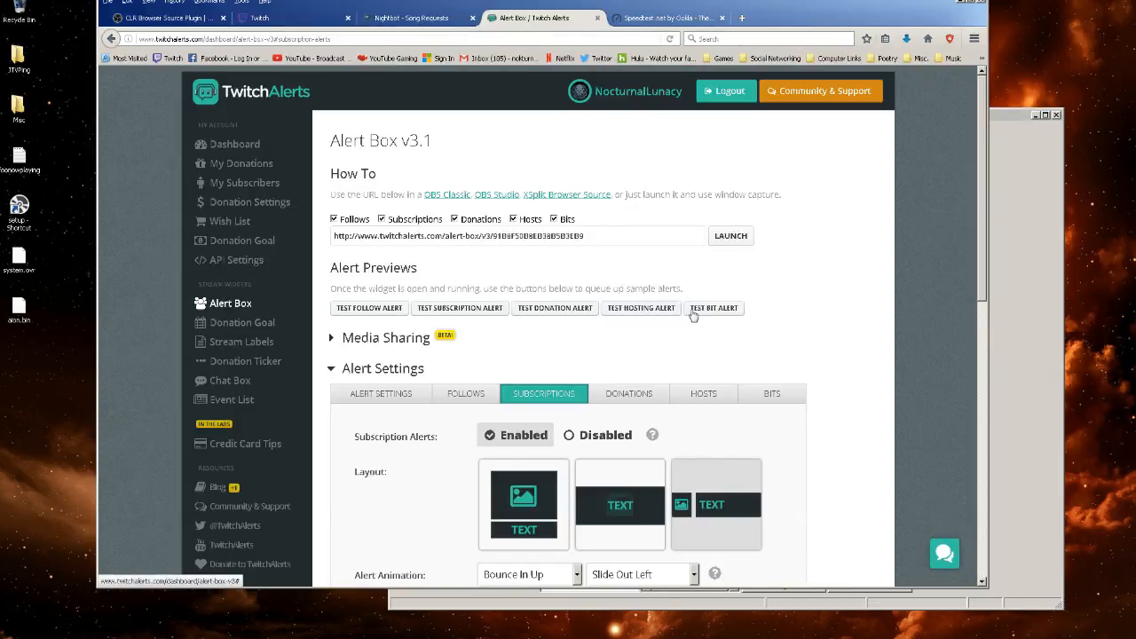
Set the subscription alerts to Disabled
scroll(546, 366, down, 2)
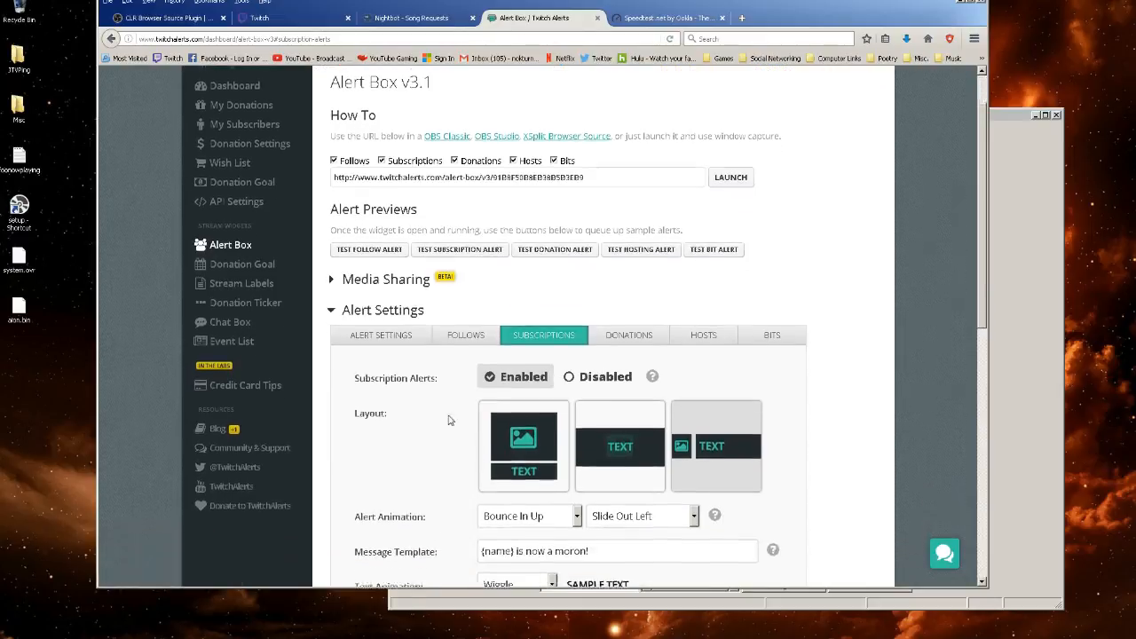
click(569, 367)
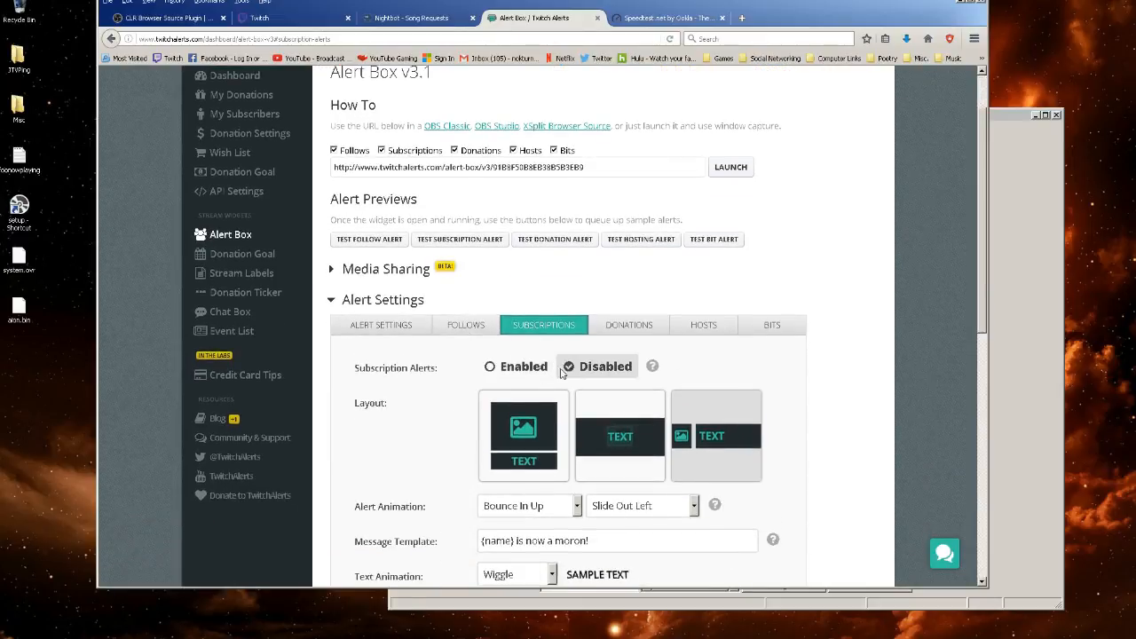
Look through the alert settings for follows, donations, hosts and bits, and return to the follow alert settings
click(465, 327)
scroll(455, 373, down, 3)
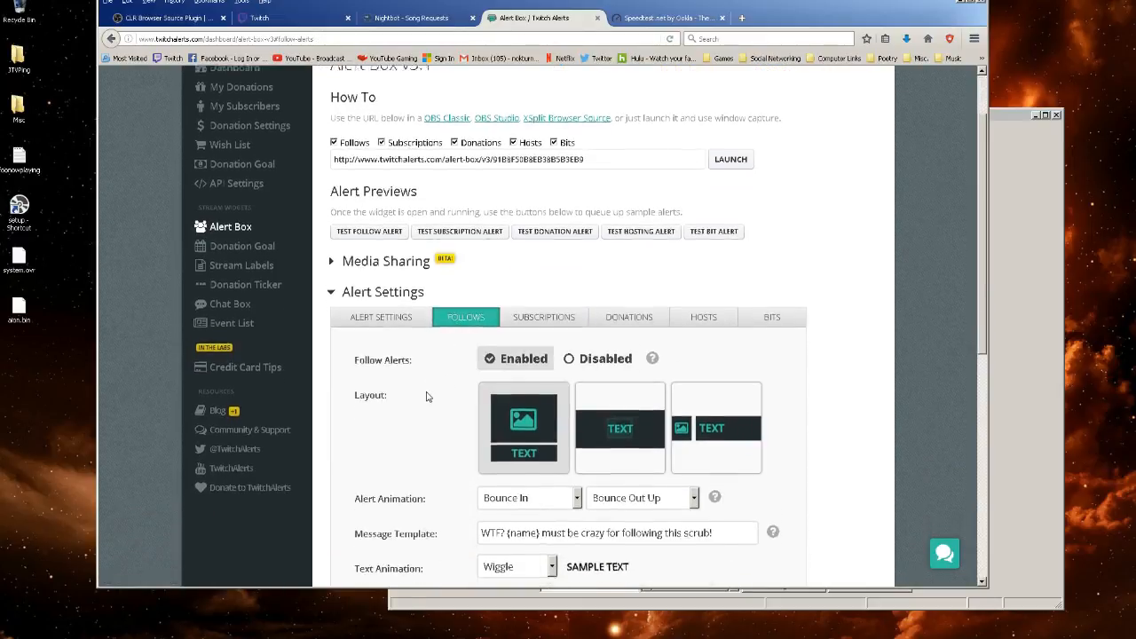
click(649, 189)
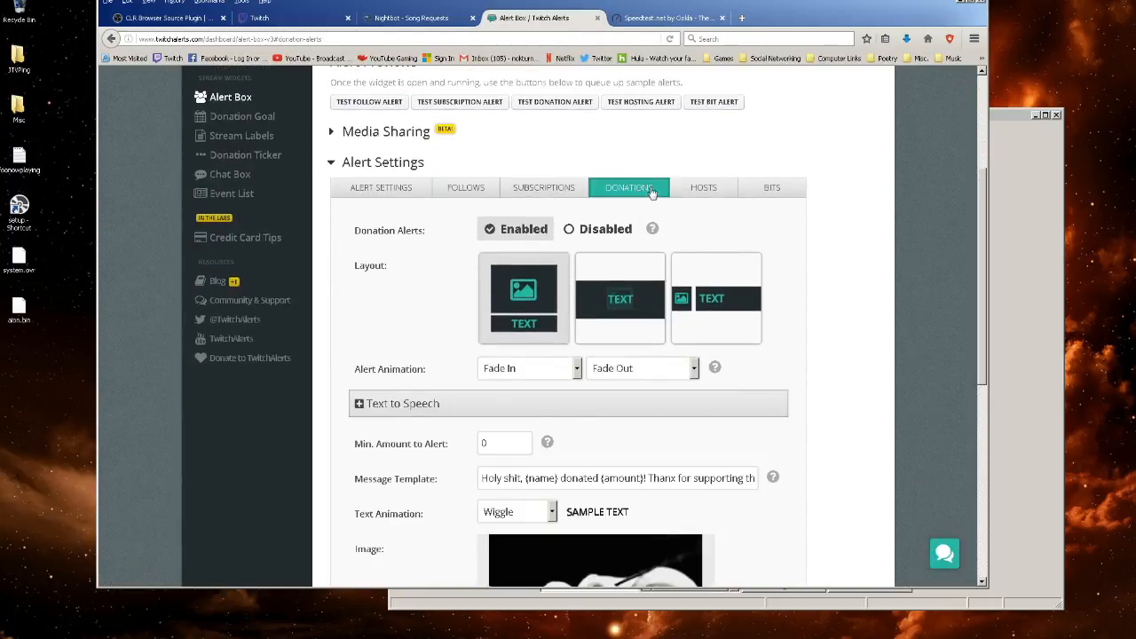
click(701, 187)
click(770, 186)
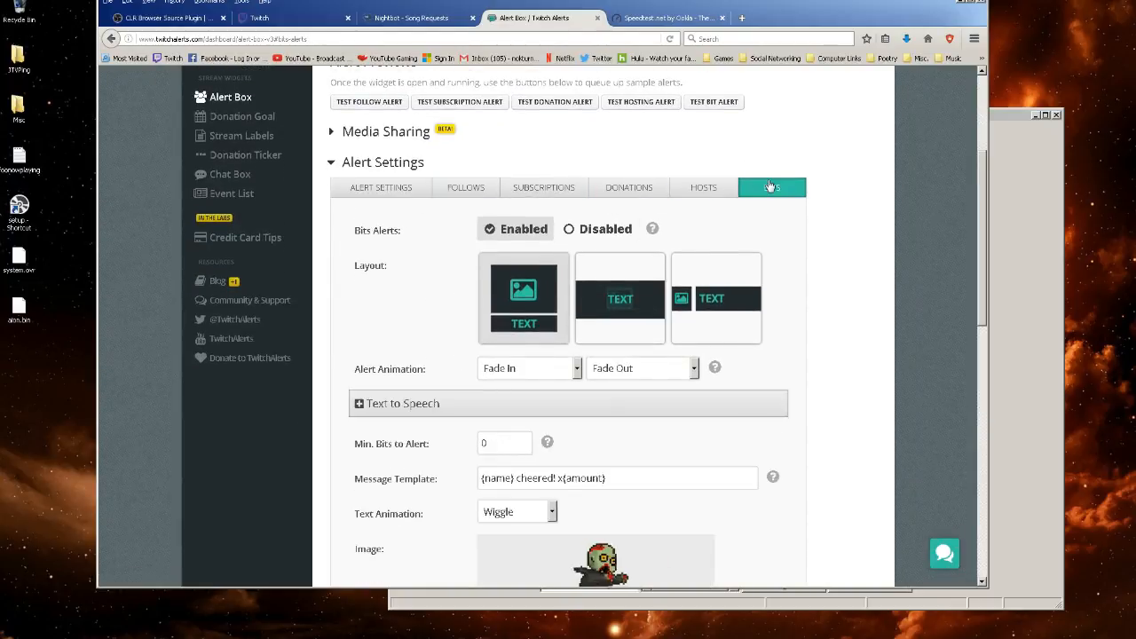
click(461, 187)
scroll(393, 329, down, 3)
scroll(392, 332, up, 5)
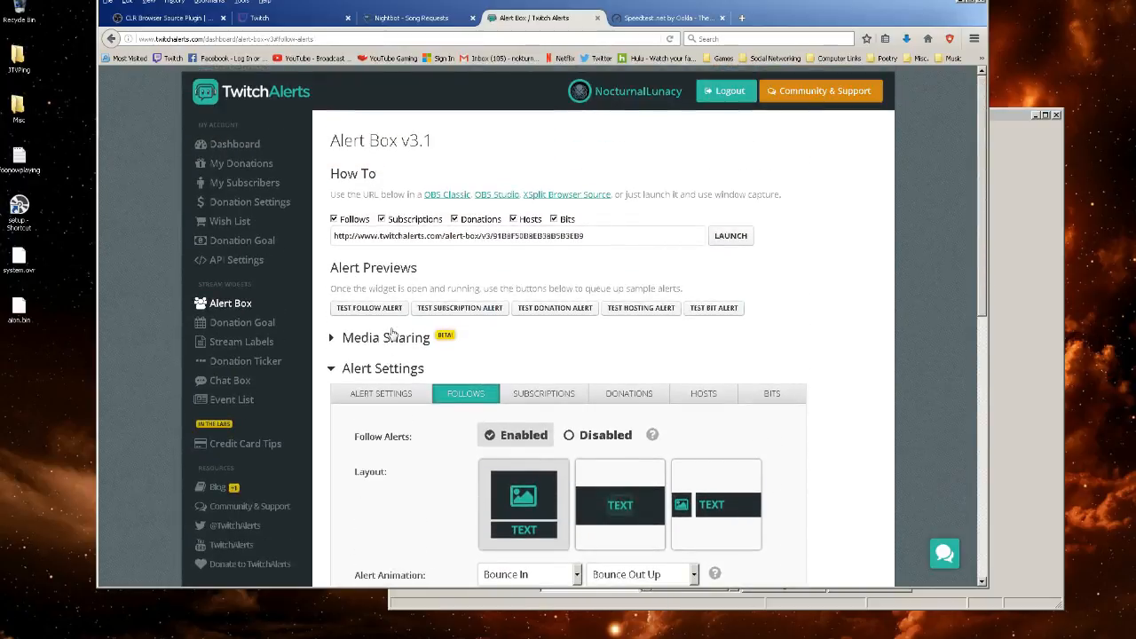
Switch to Open Broadcaster Software and add a CLR Browser source named Alerts to Scene 2
click(1006, 252)
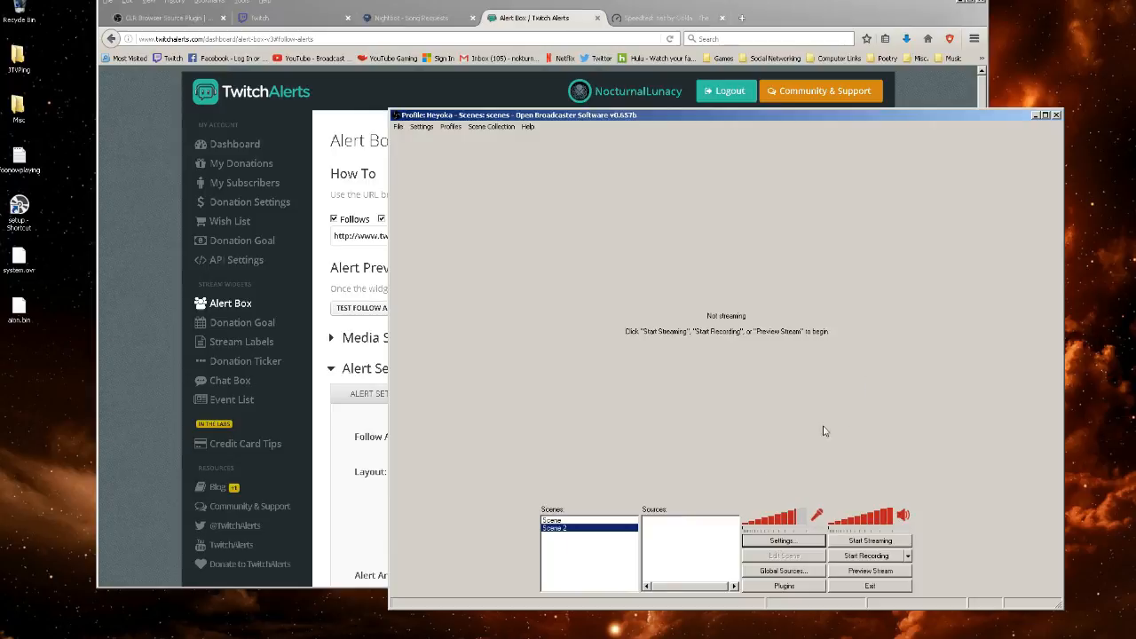
right_click(673, 551)
mouse_move(689, 563)
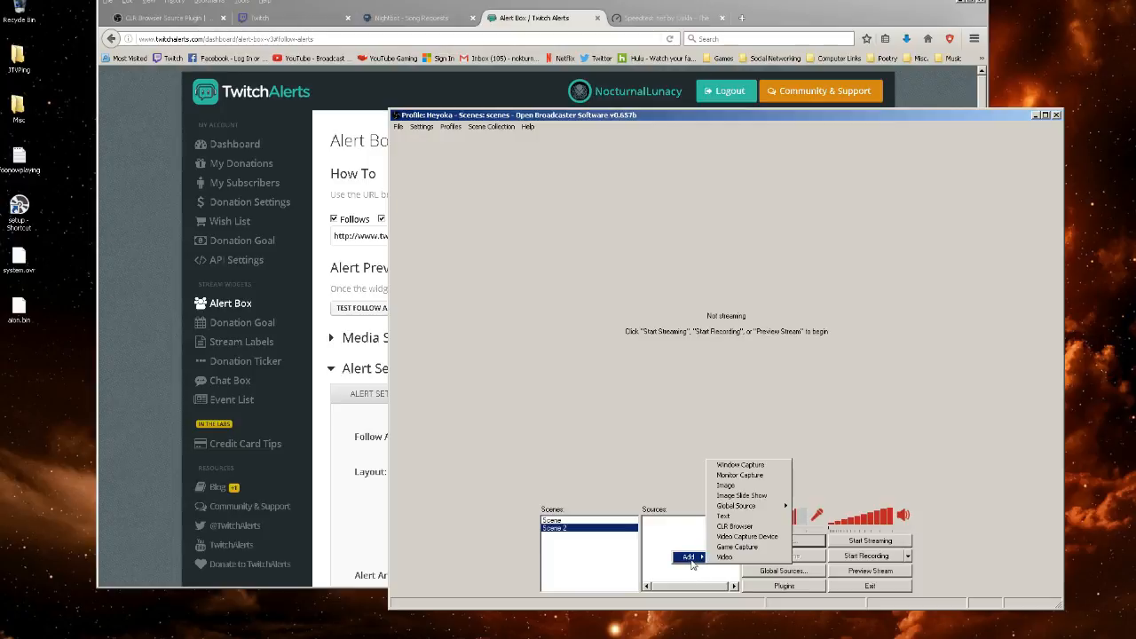
click(734, 538)
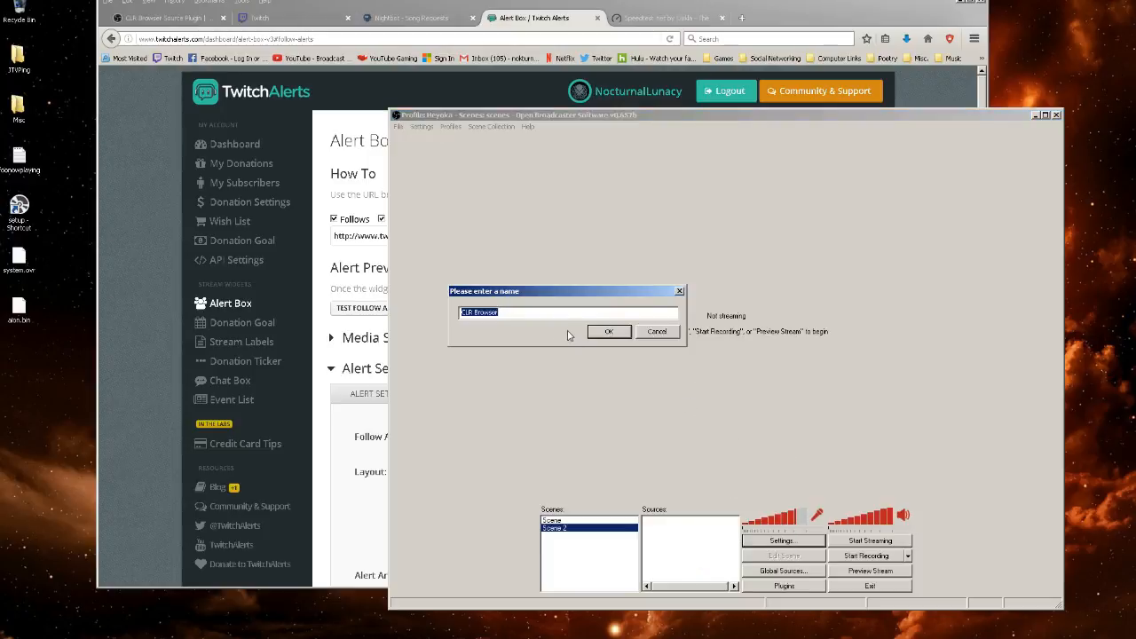
text(Alerts)
key(Return)
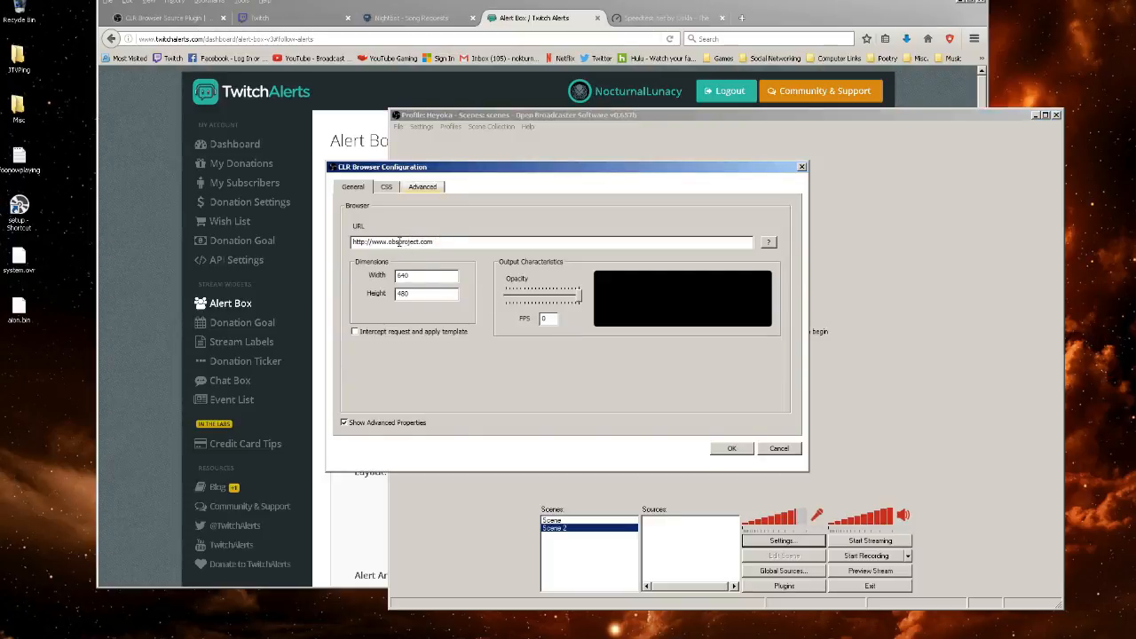
Copy the alert box widget's URL from the TwitchAlerts page in the browser
click(160, 247)
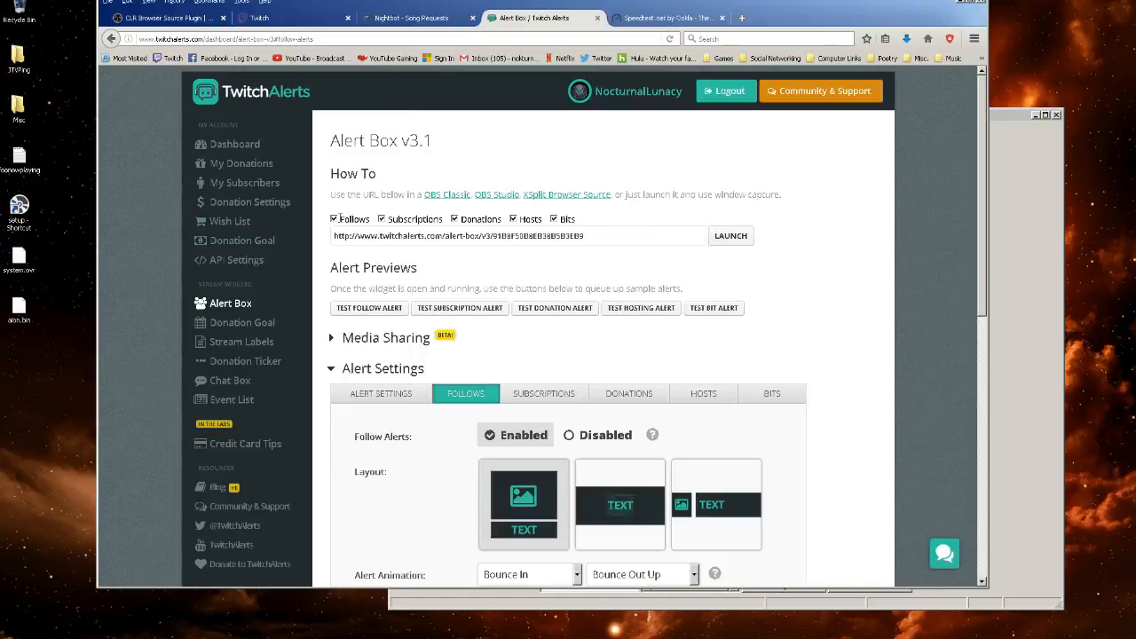
drag(590, 238, 328, 239)
right_click(387, 238)
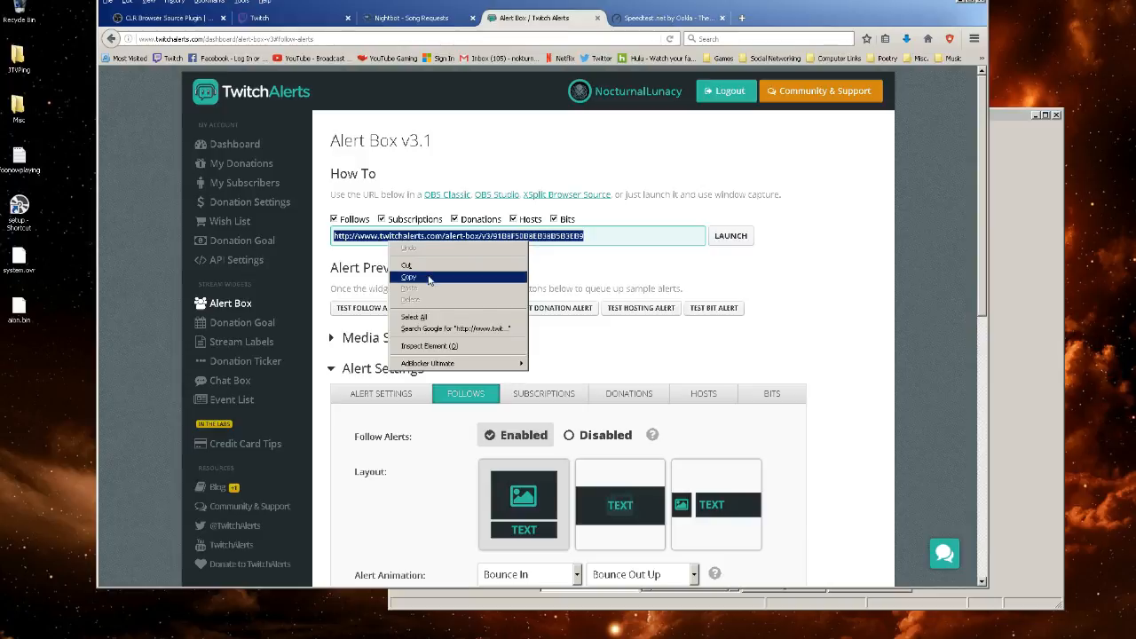
click(497, 282)
Replace the default URL of the Alerts source with the copied alert box URL and confirm the CLR Browser configuration
click(992, 355)
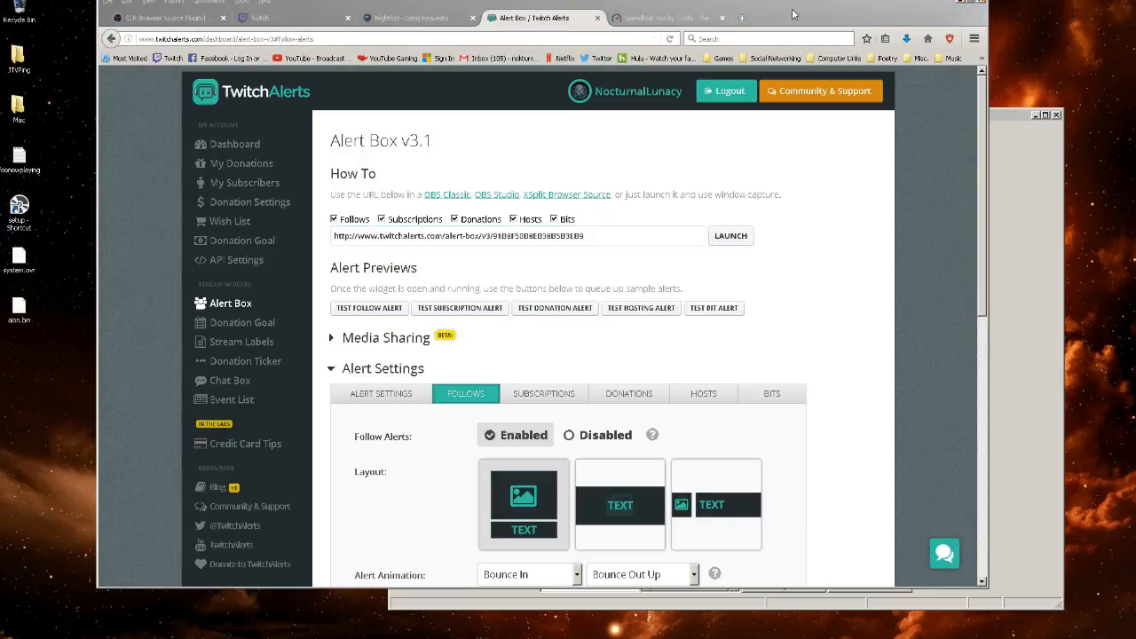
drag(888, 18, 613, 18)
click(798, 298)
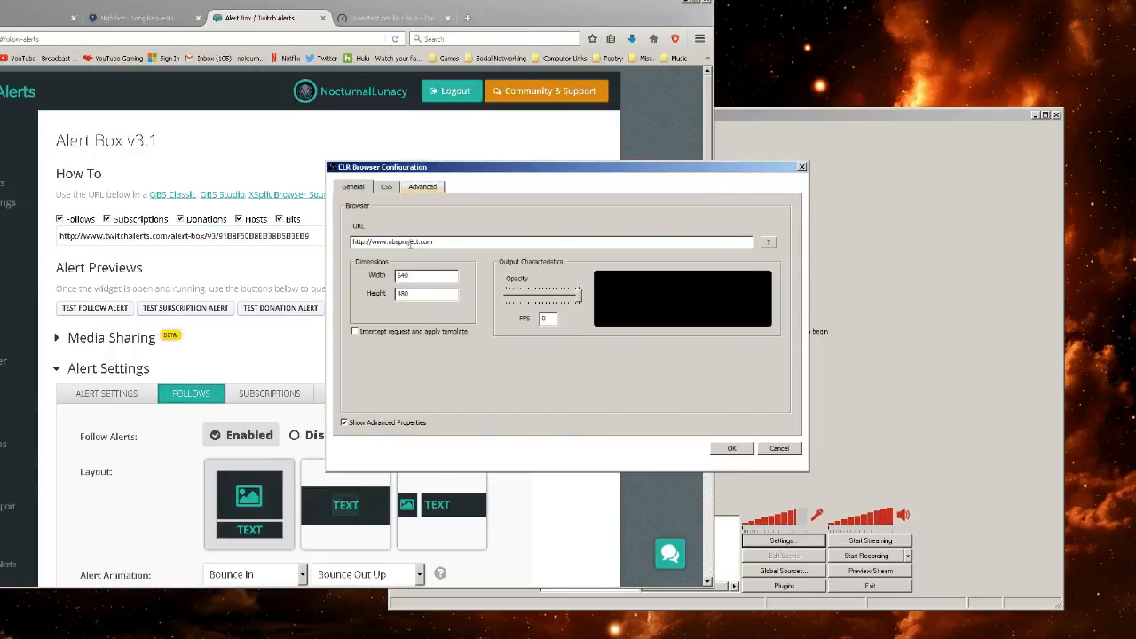
drag(431, 243, 353, 245)
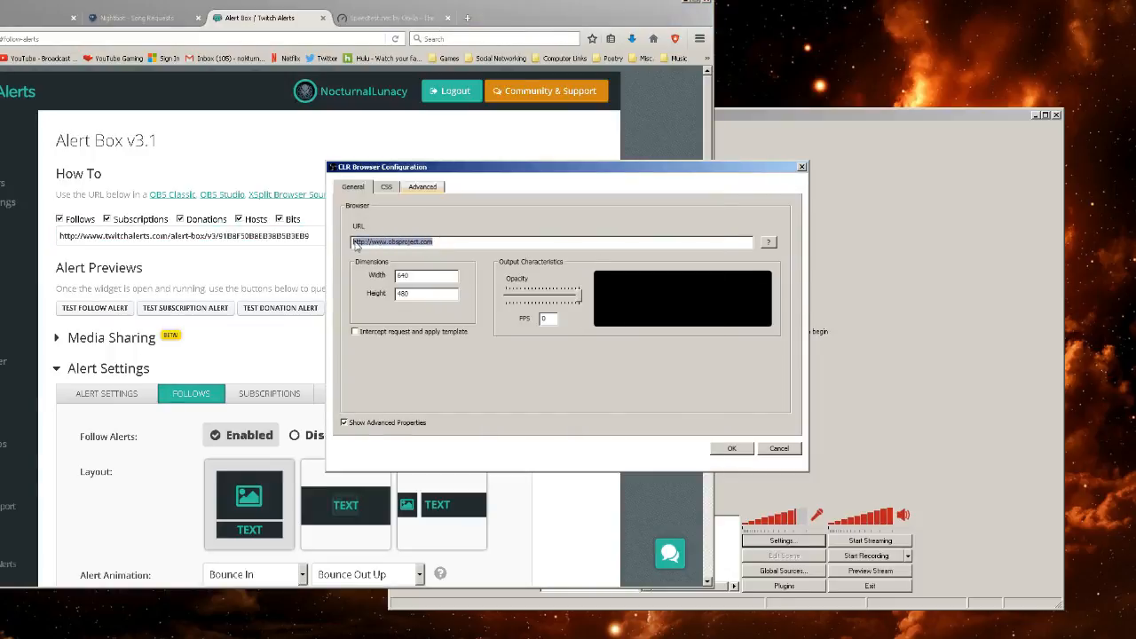
right_click(373, 245)
click(403, 264)
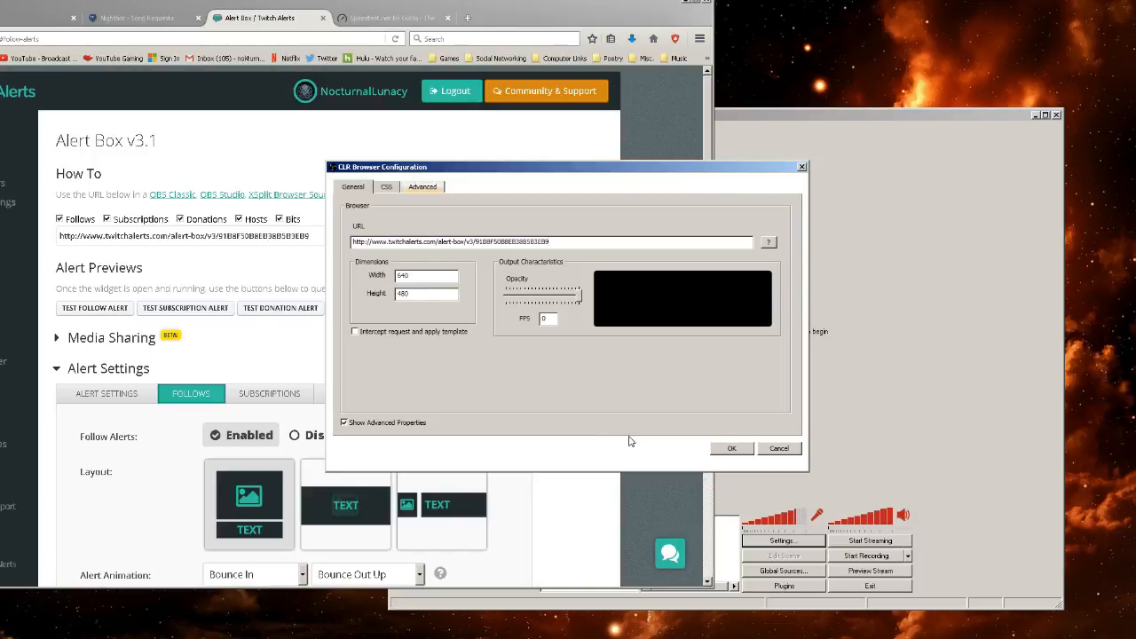
click(732, 449)
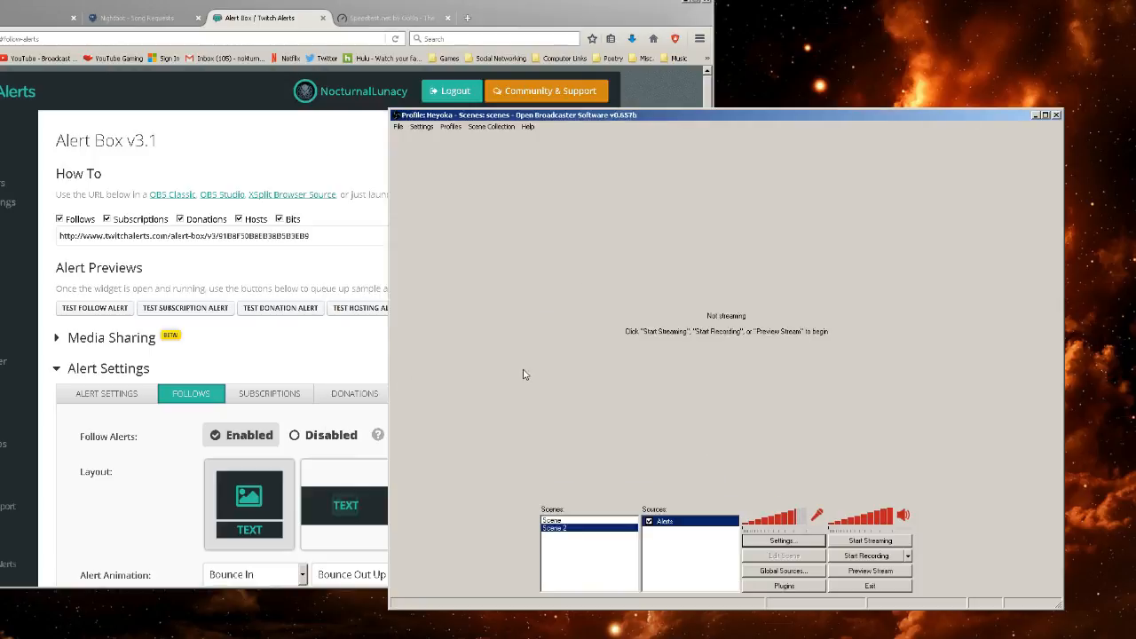
Start the stream preview, place it beside the browser window and send test hosting alerts to it
click(866, 573)
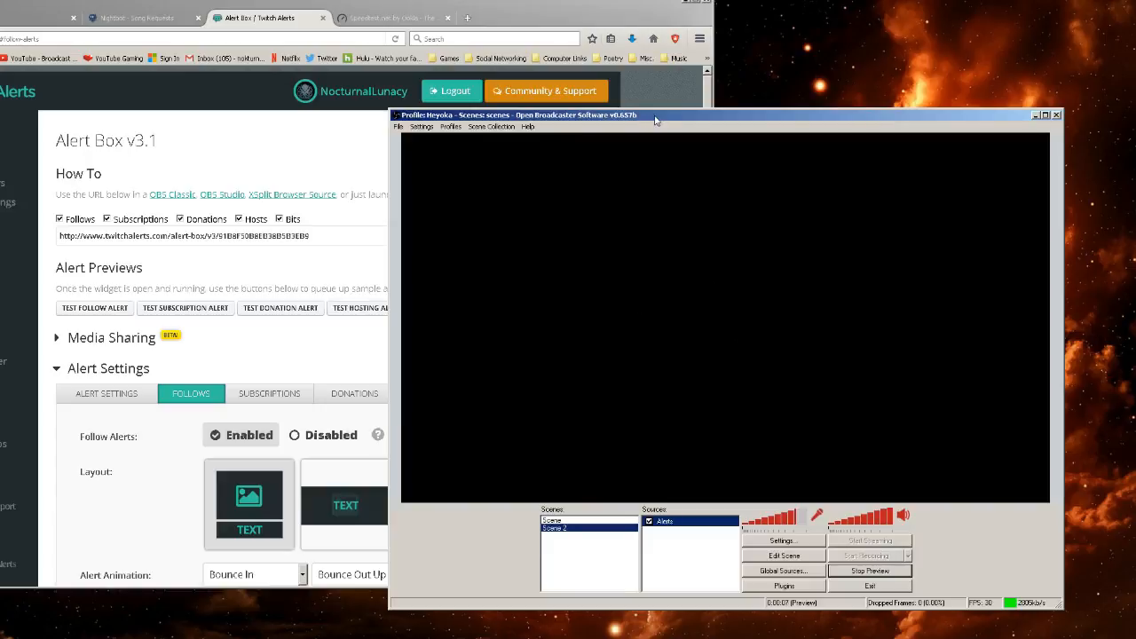
drag(655, 120, 749, 115)
click(382, 163)
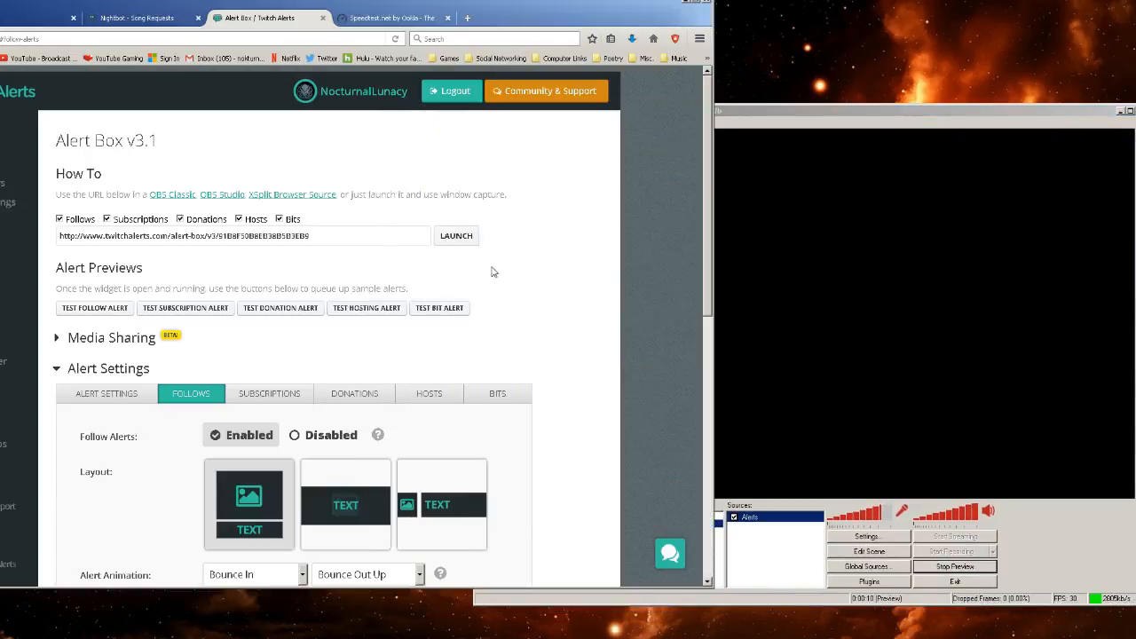
click(368, 310)
click(368, 311)
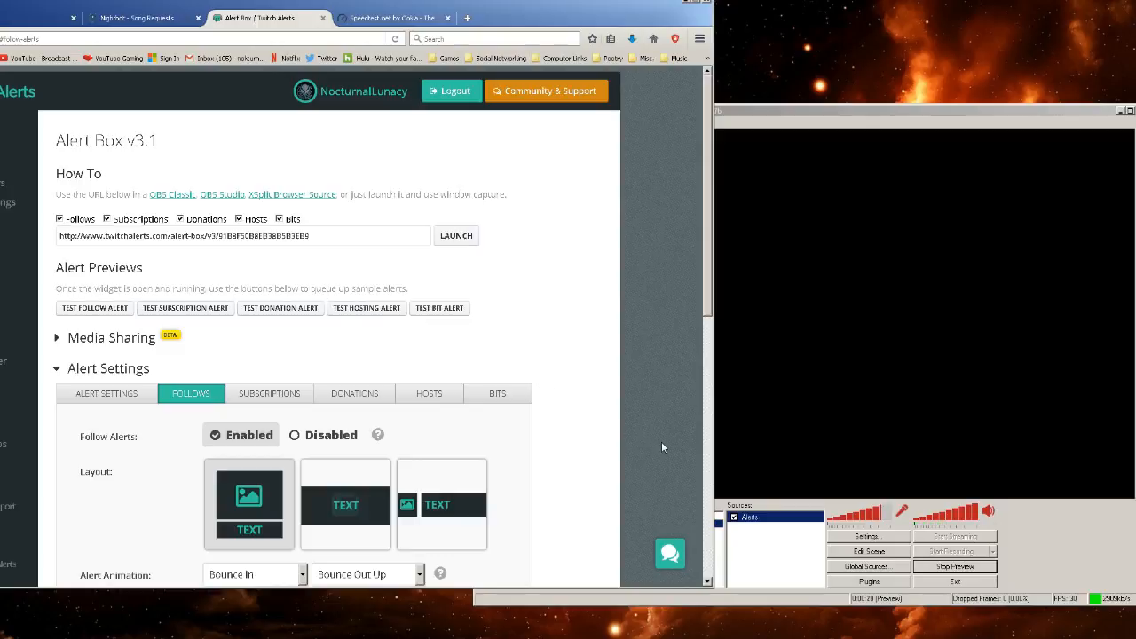
Send test donation and hosting alerts to the stream preview, keeping the Open Broadcaster Software window beside the browser
click(286, 313)
click(1058, 542)
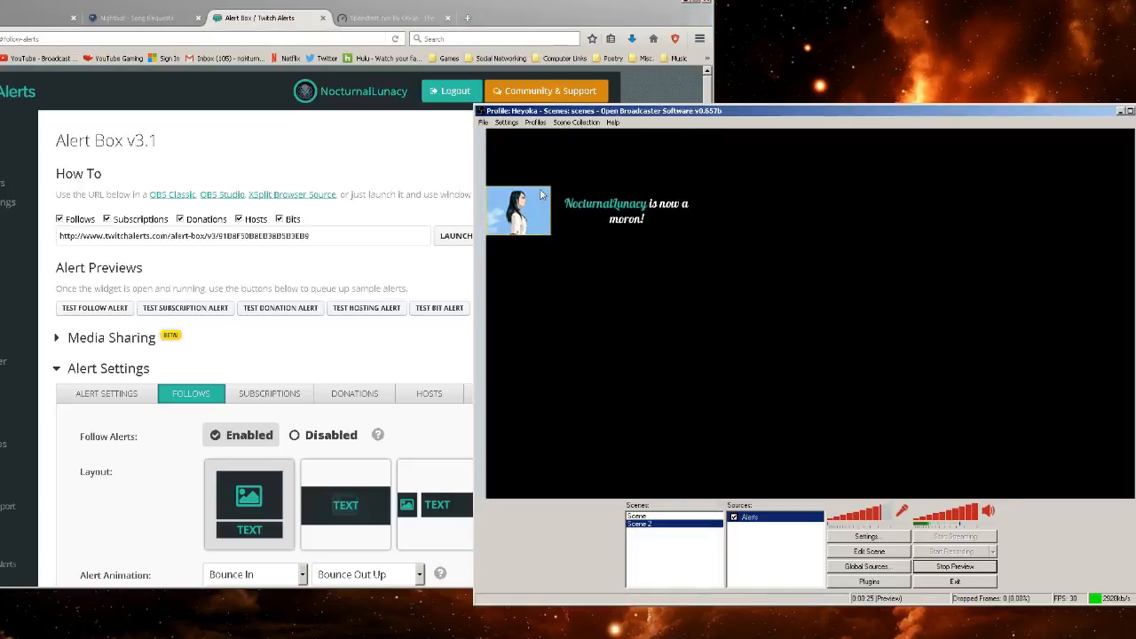
drag(665, 116, 955, 112)
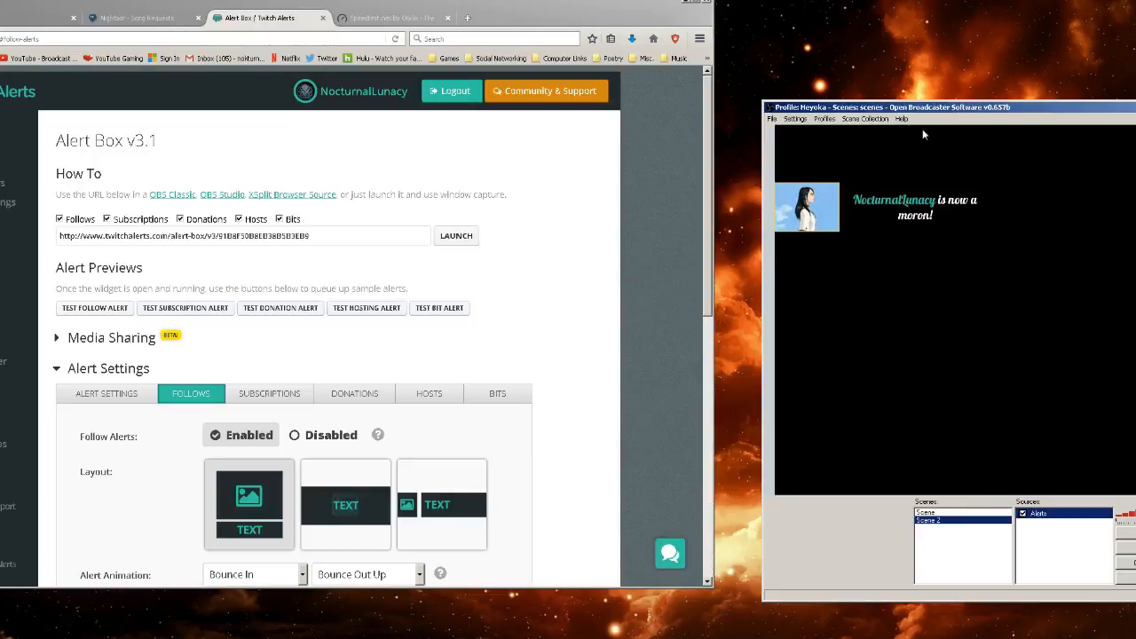
click(371, 310)
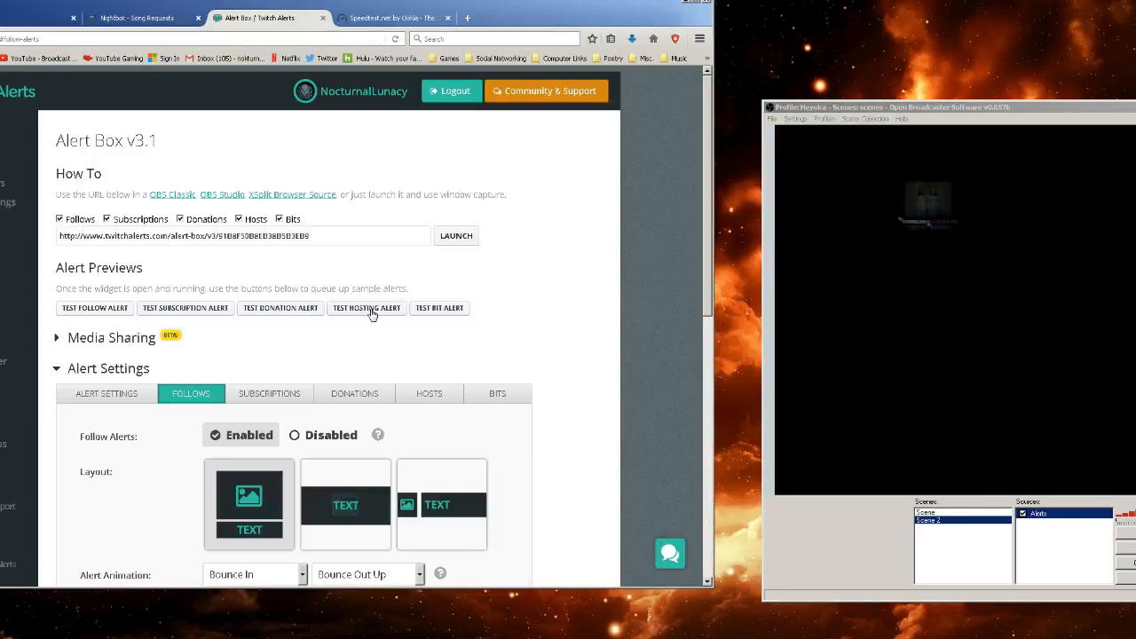
click(284, 311)
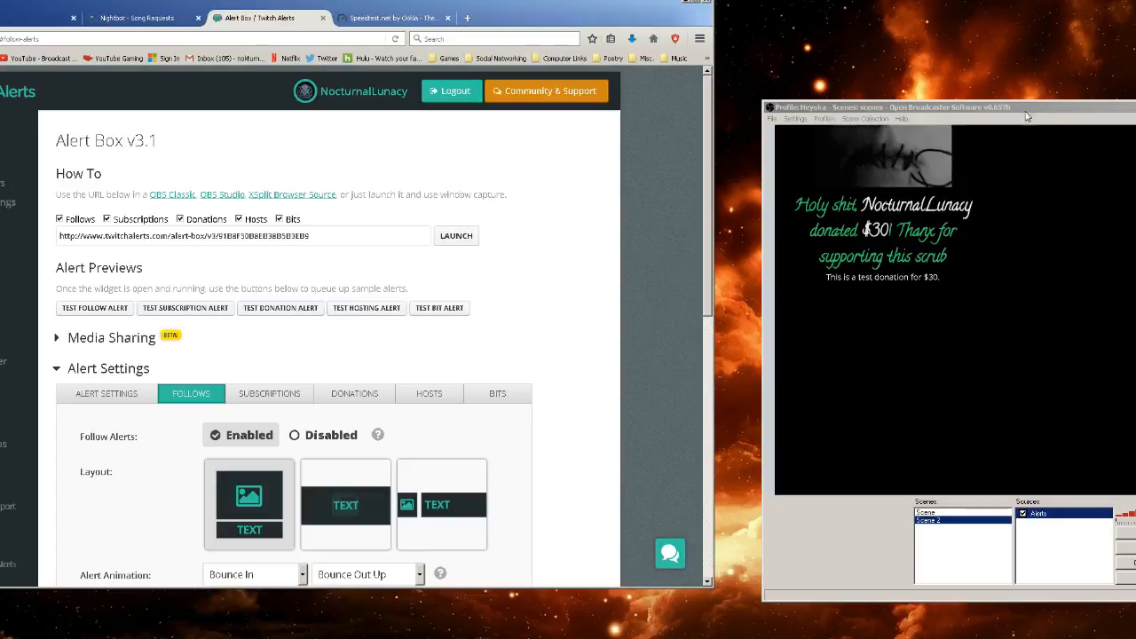
Reposition the Alerts source from the upper-left corner to the lower center of Scene 2 in scene editing mode
drag(1056, 108, 511, 68)
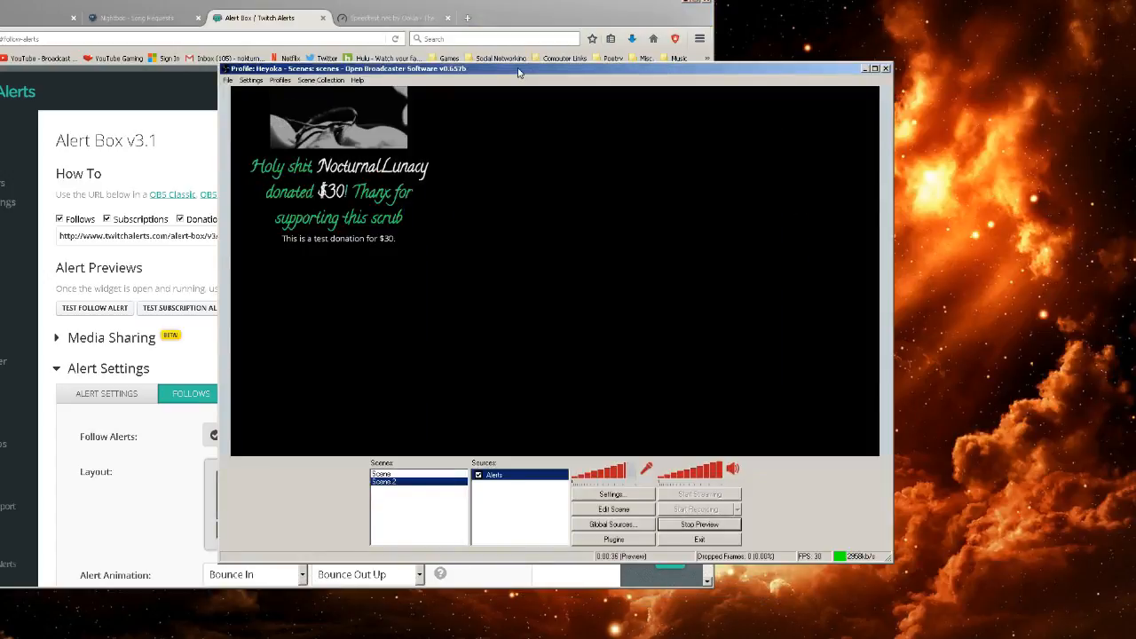
click(614, 510)
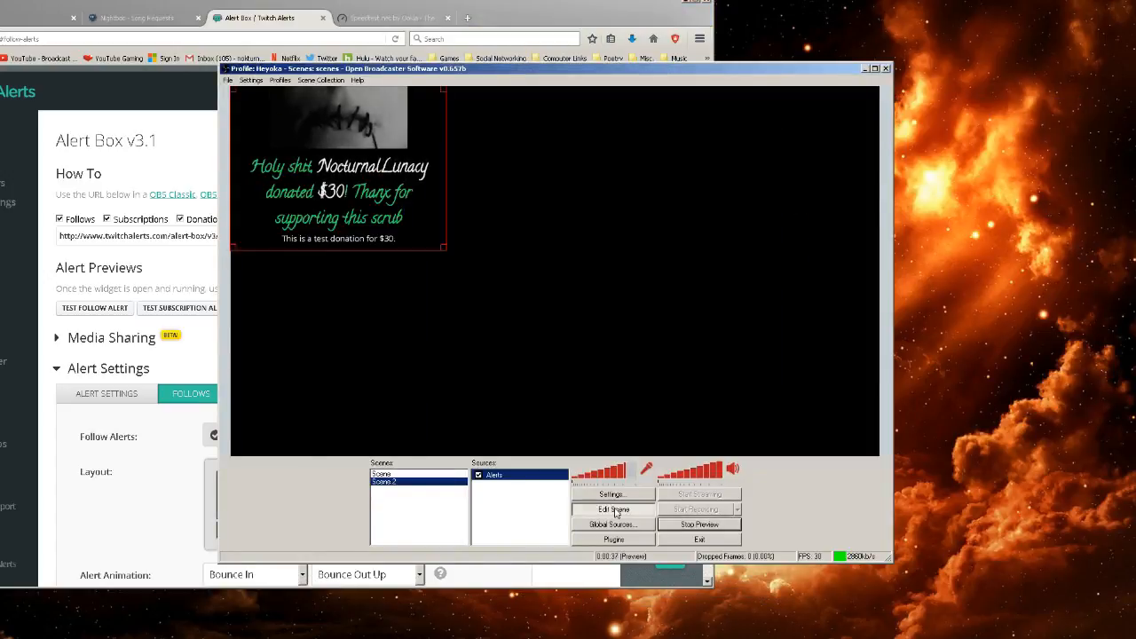
drag(348, 150, 561, 307)
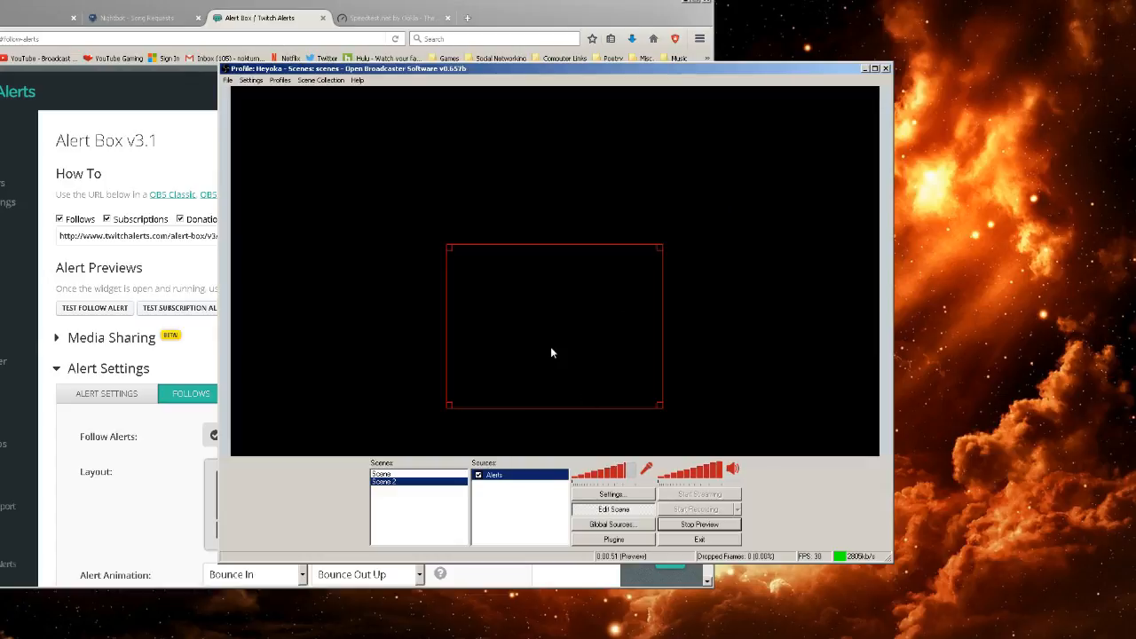
click(616, 510)
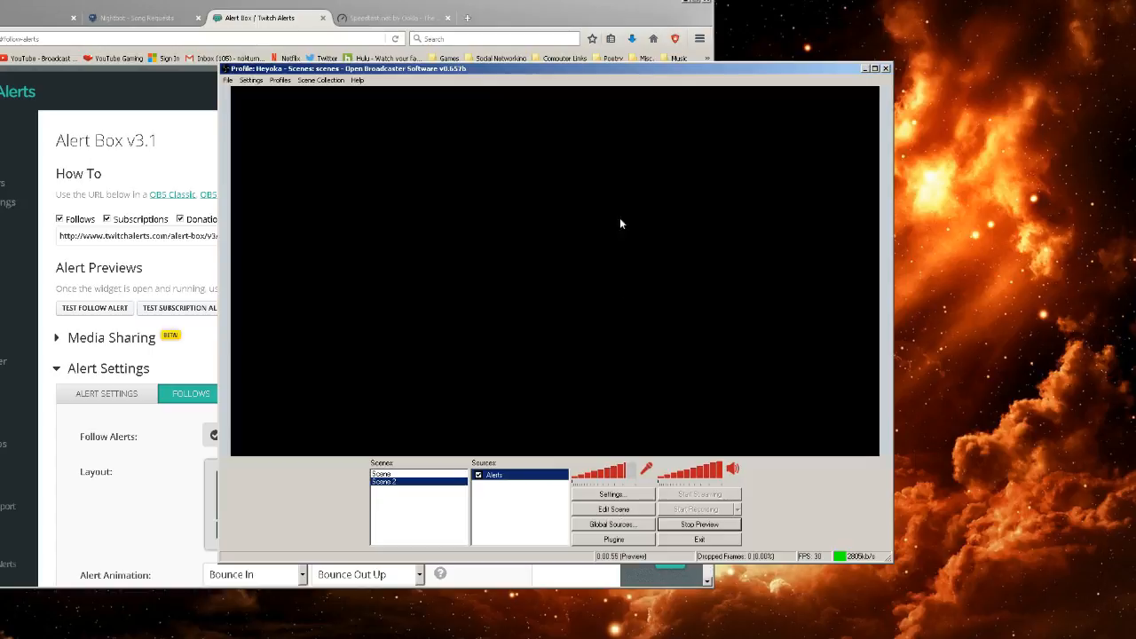
Place the preview window aside and close the Speedtest, Alert Box and Nightbot pages in the browser
drag(525, 71, 779, 135)
click(424, 19)
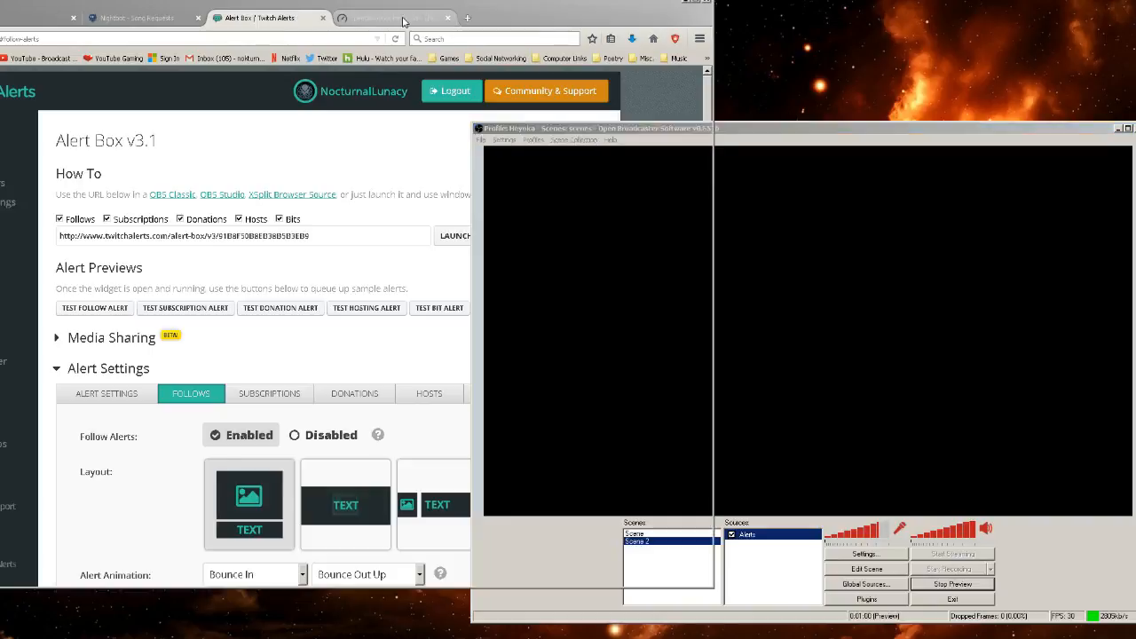
click(446, 18)
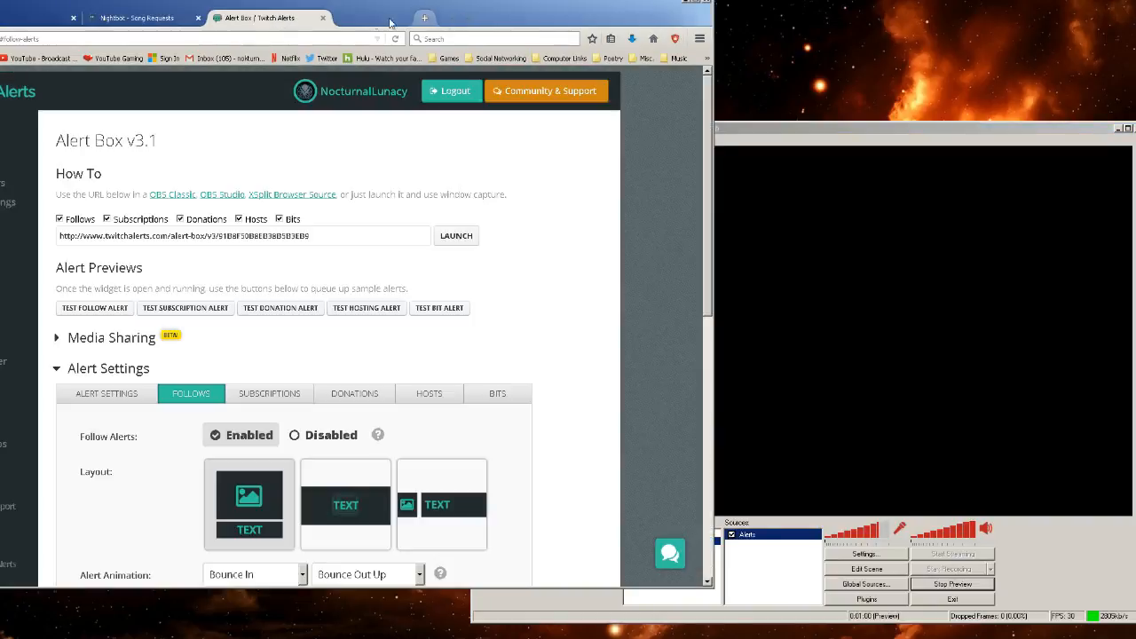
click(323, 18)
click(198, 17)
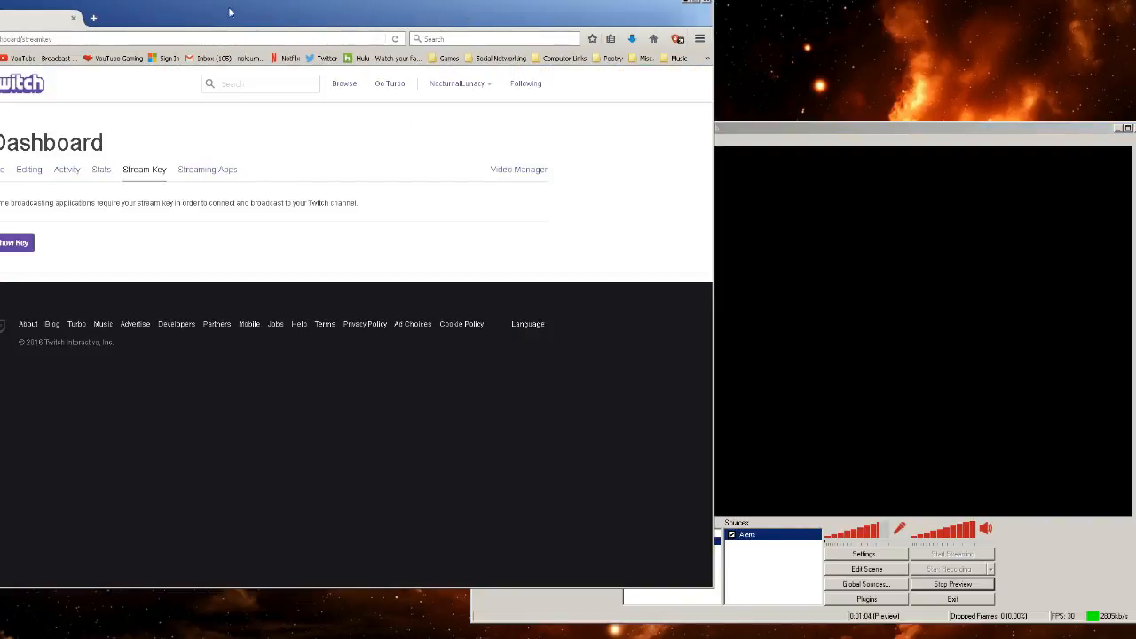
Close the CLR Browser Source Plugin page and minimize the browser window
drag(238, 10, 459, 13)
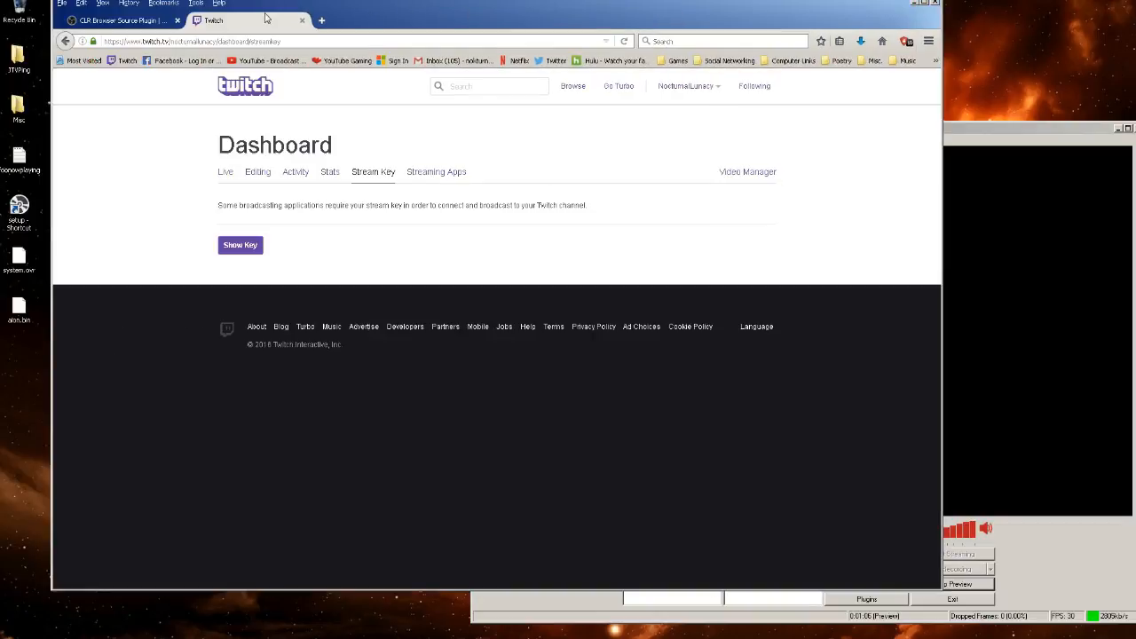
click(142, 21)
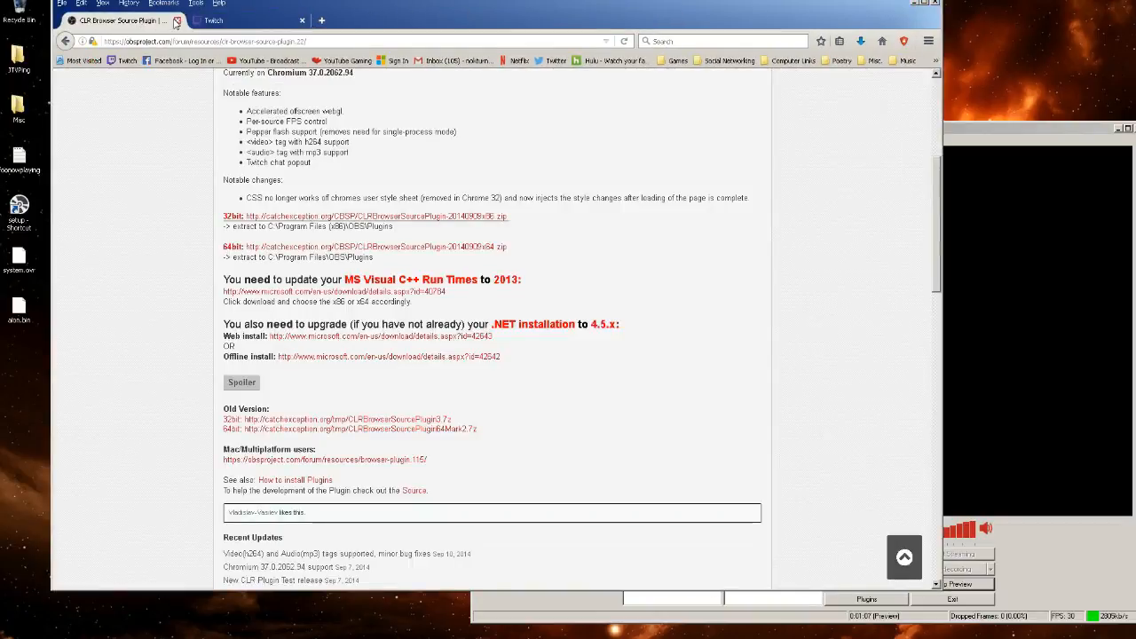
click(177, 20)
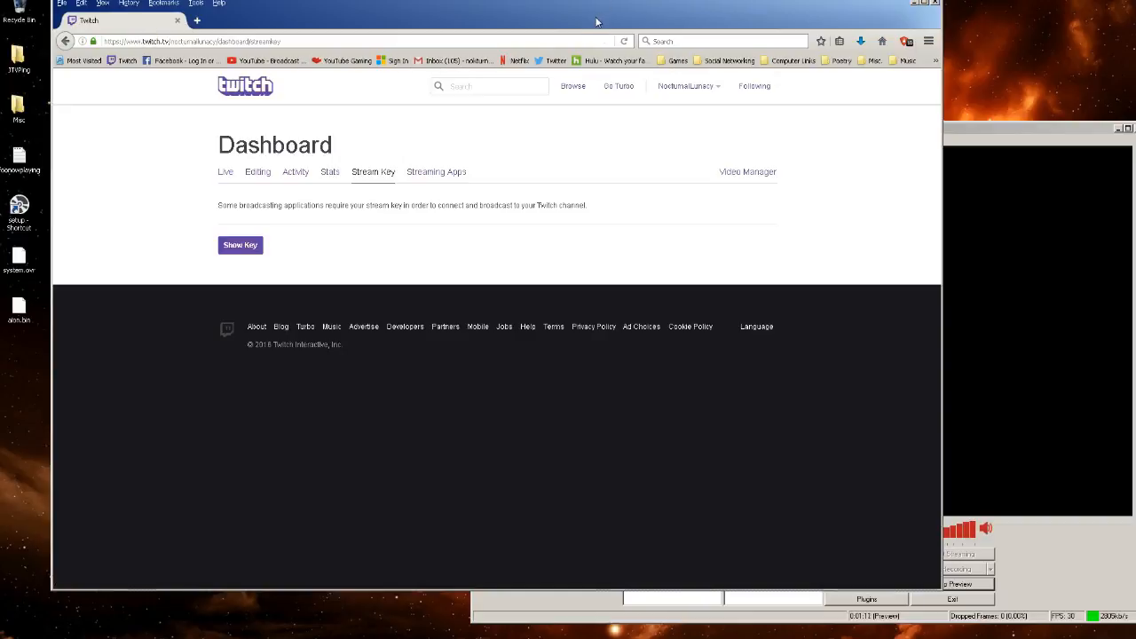
drag(596, 21, 569, 21)
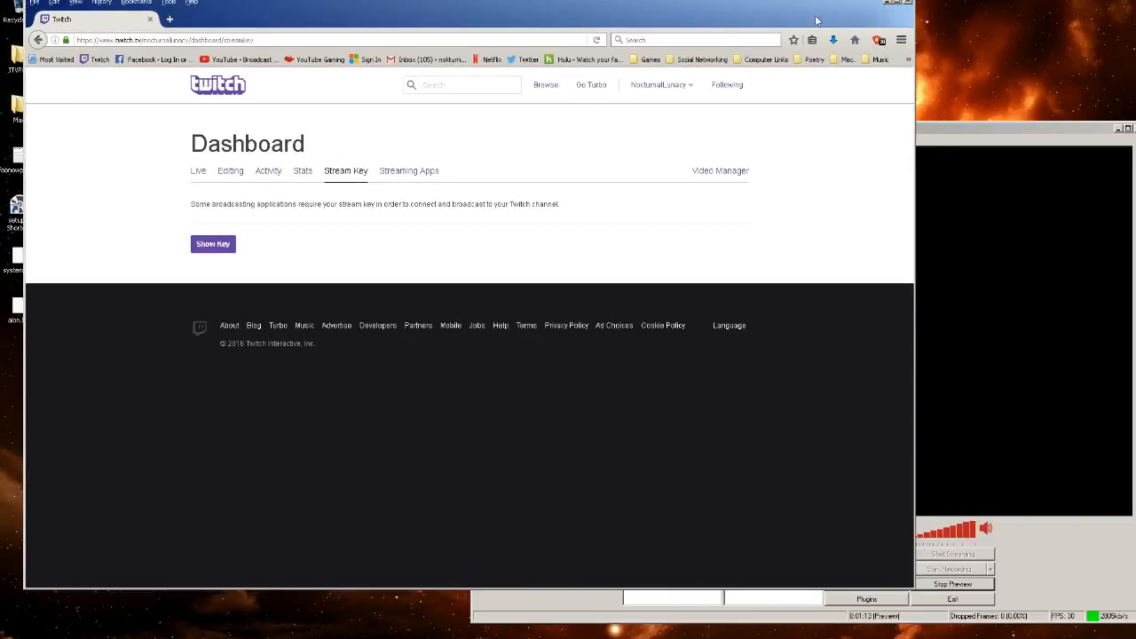
click(888, 4)
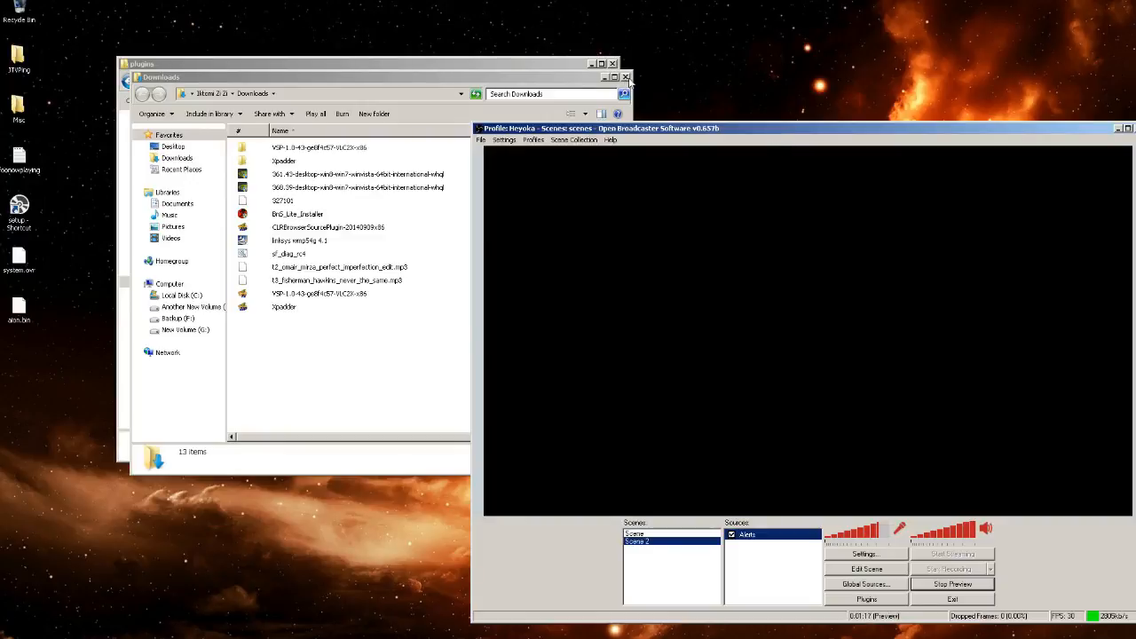
Extract the CLRBrowserSourcePlugin-20140909x86 archive in Downloads with IZArc into a folder of the same name
click(288, 396)
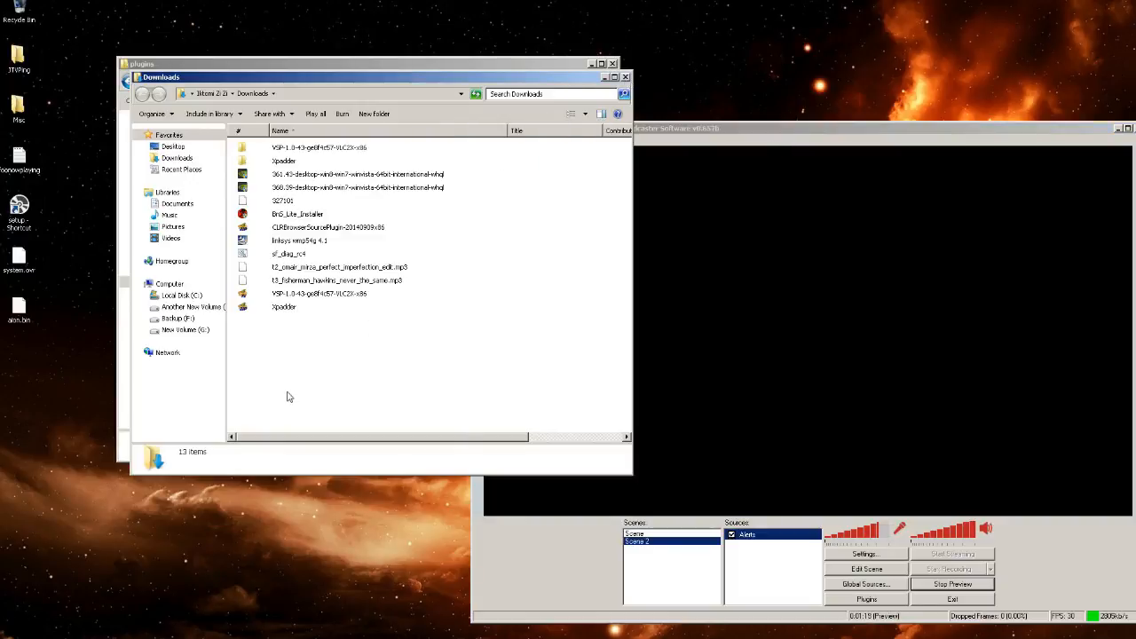
right_click(310, 229)
mouse_move(444, 266)
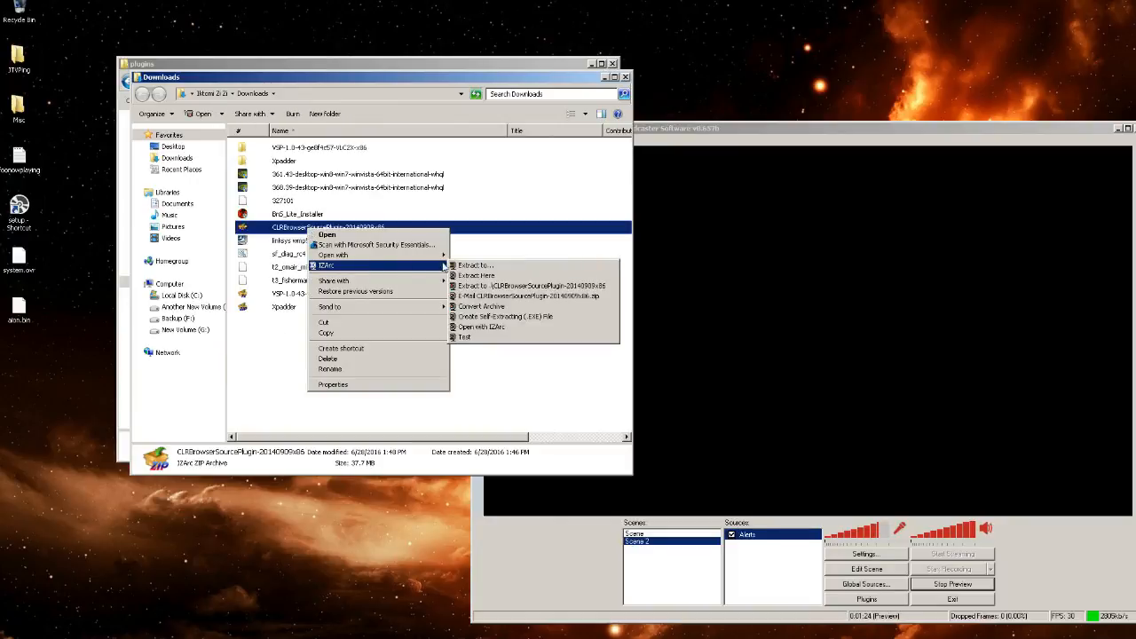
click(486, 286)
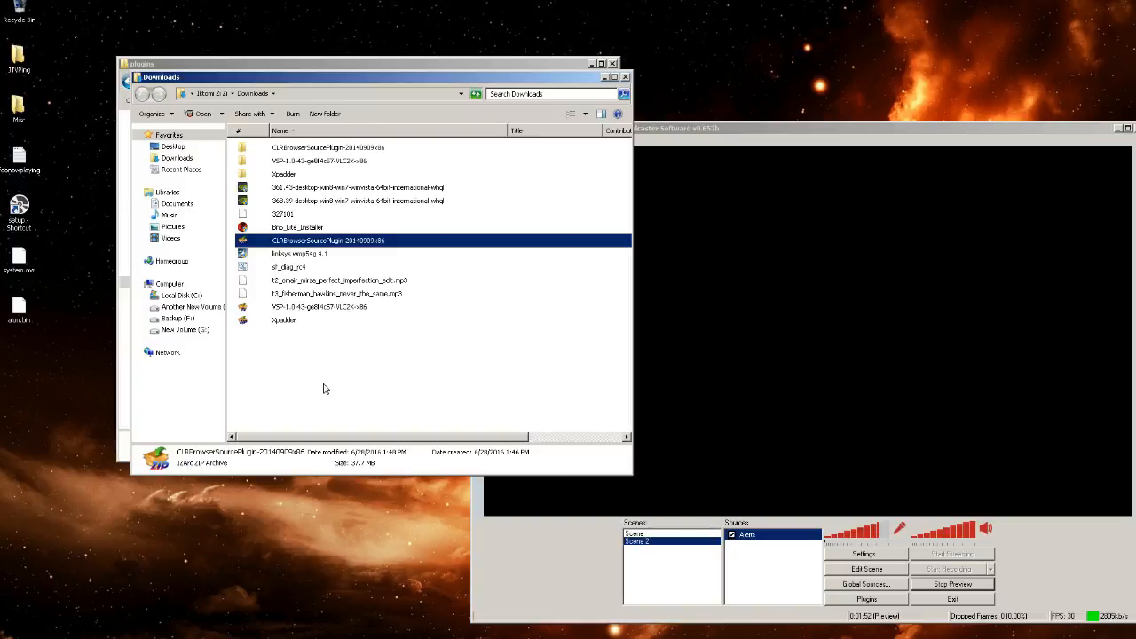
Copy the CLRHostPlugin folder and CLRHostPlugin.dll from the extracted CLRBrowserSourcePlugin-20140909x86 folder
double_click(313, 151)
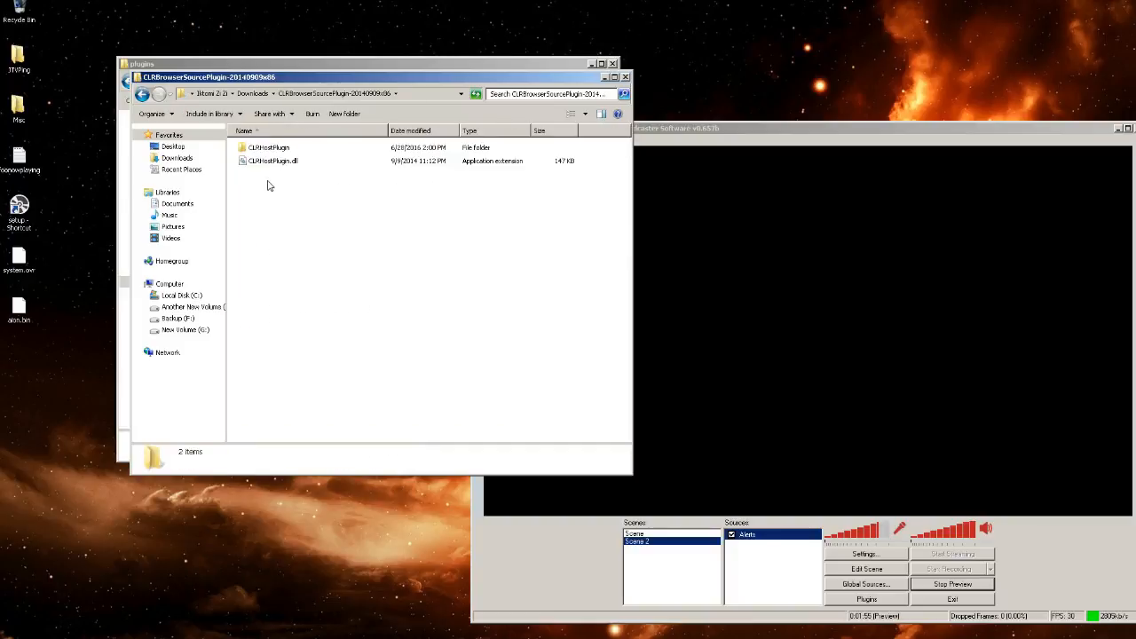
drag(267, 180, 269, 153)
right_click(269, 149)
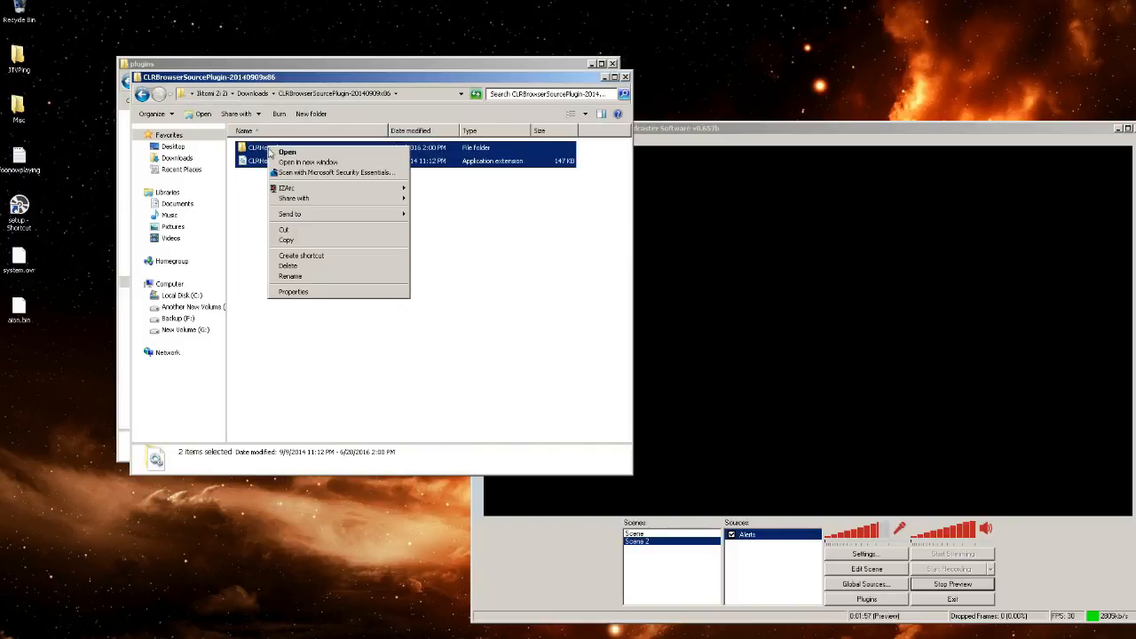
click(286, 240)
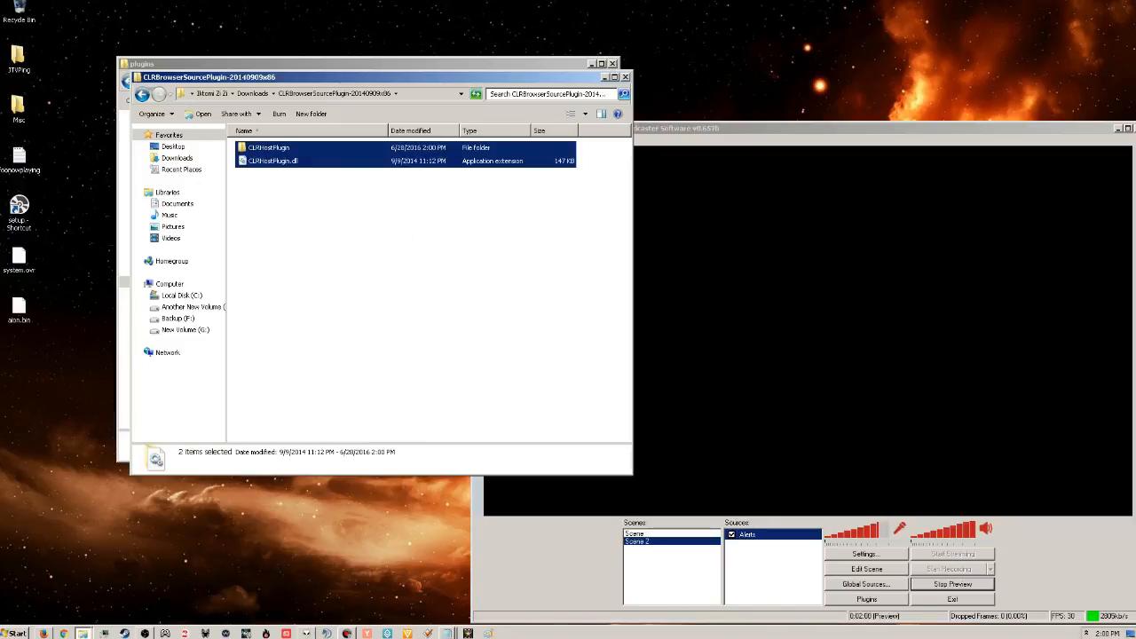
Switch to the plugins folder window and go up through OBS and Program Files (x86) to Local Disk (C:)
click(25, 630)
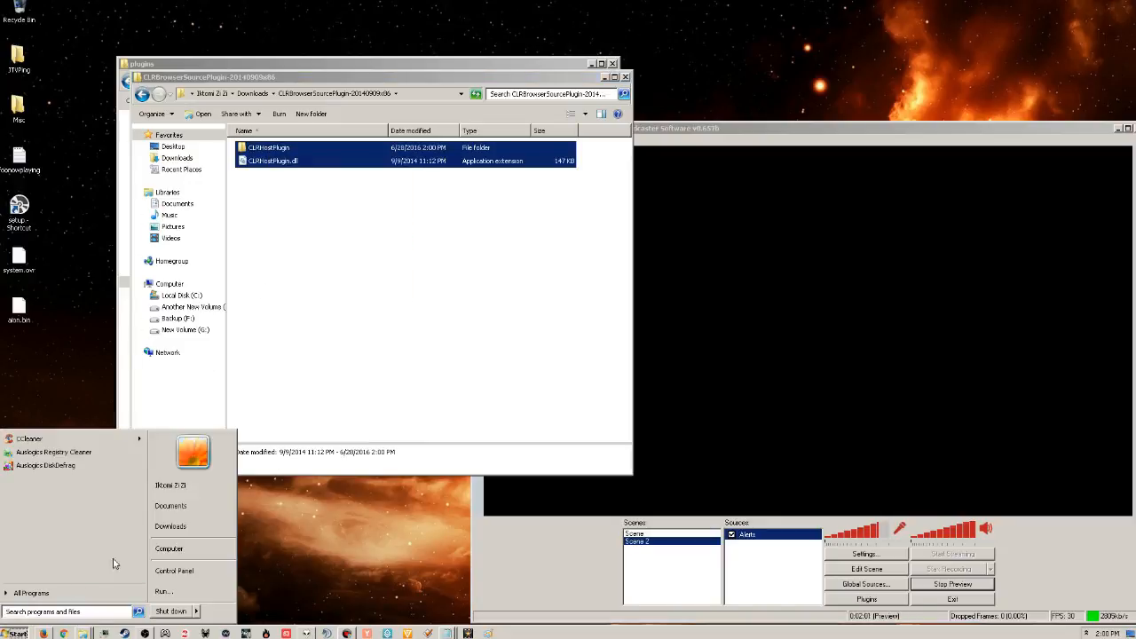
click(228, 64)
click(344, 80)
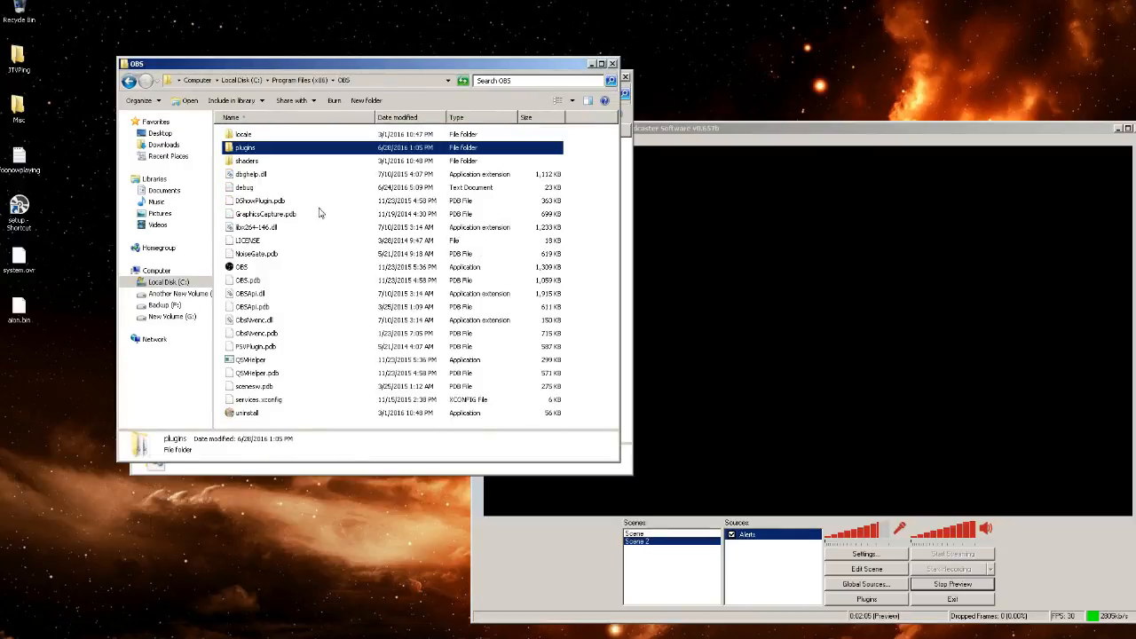
click(300, 80)
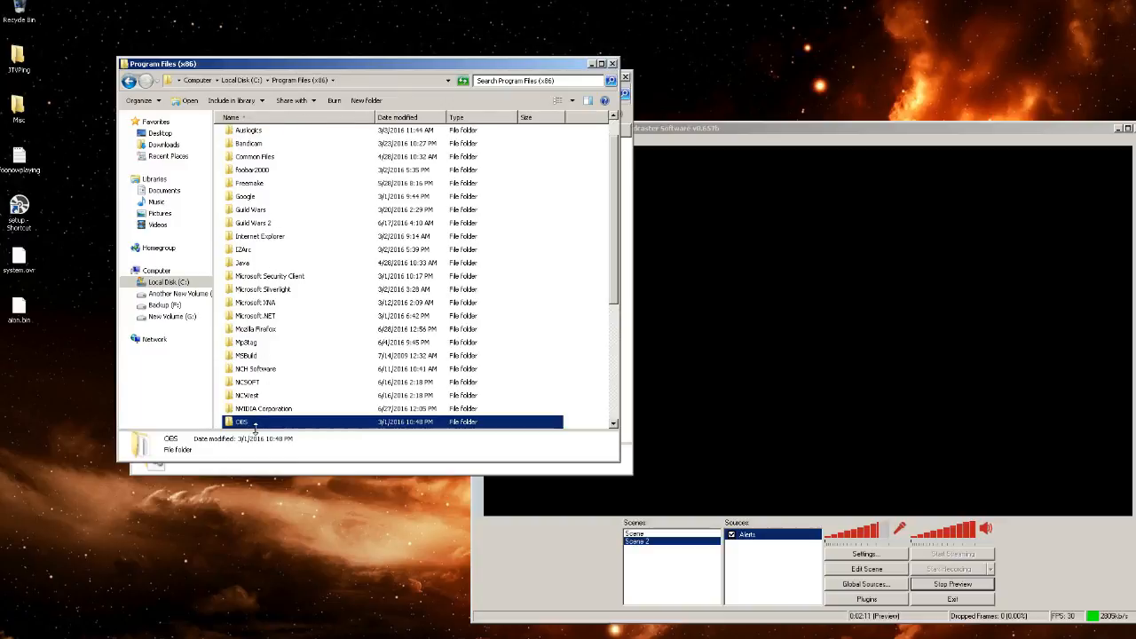
click(237, 81)
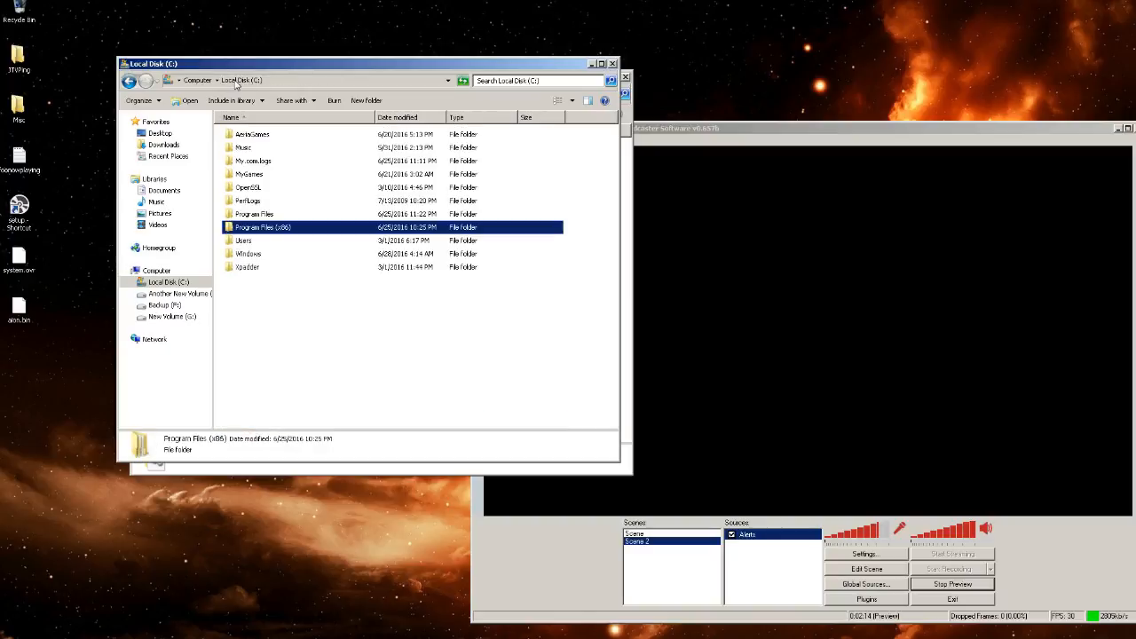
Open the OBS folder inside Program Files on Local Disk (C:)
double_click(255, 214)
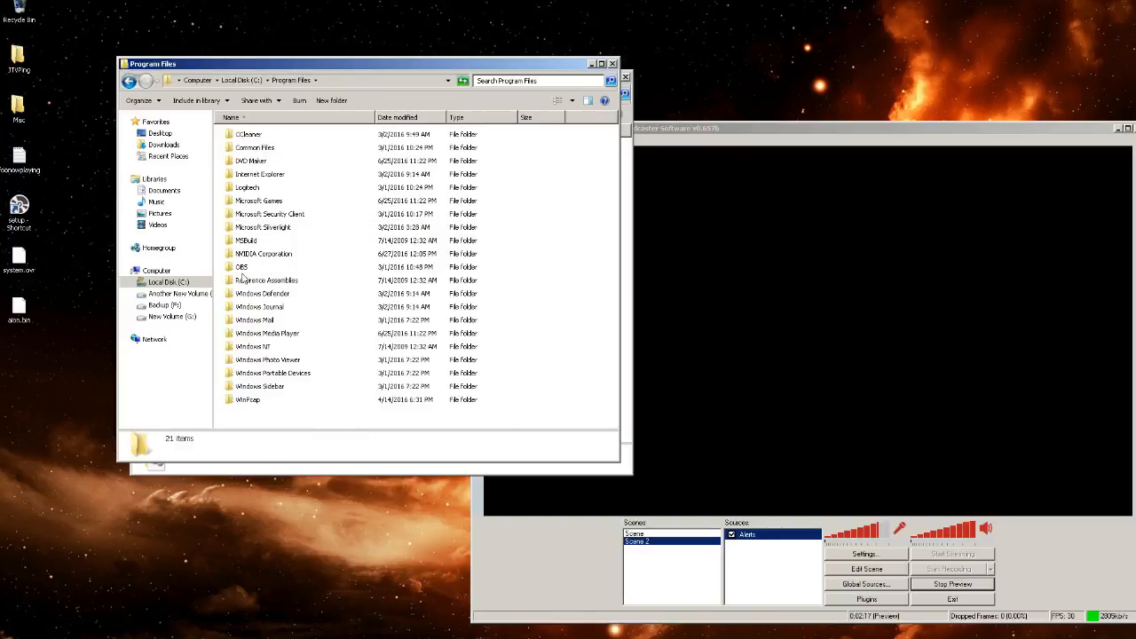
double_click(245, 260)
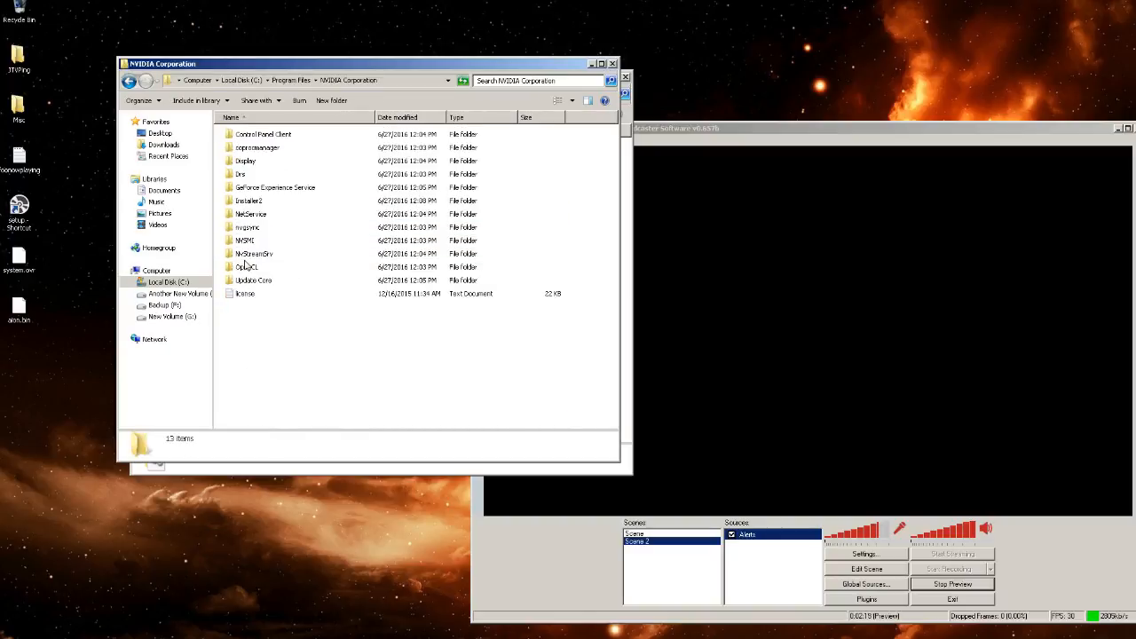
click(291, 81)
click(252, 267)
double_click(251, 267)
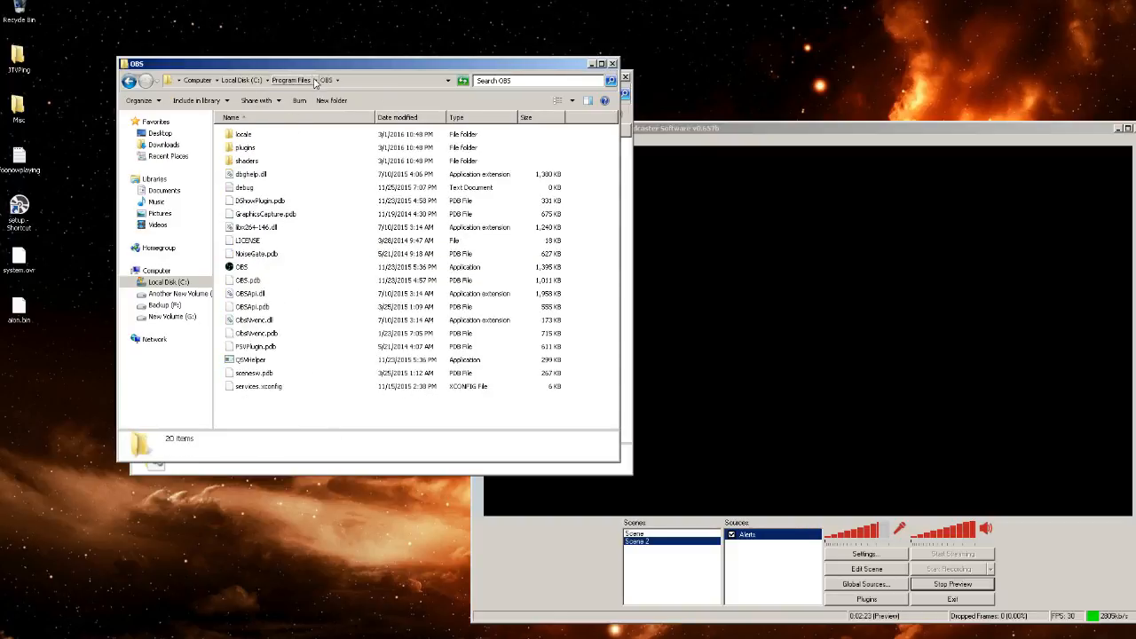
Go back to Local Disk (C:) and open the OBS folder inside Program Files (x86)
click(297, 80)
click(244, 81)
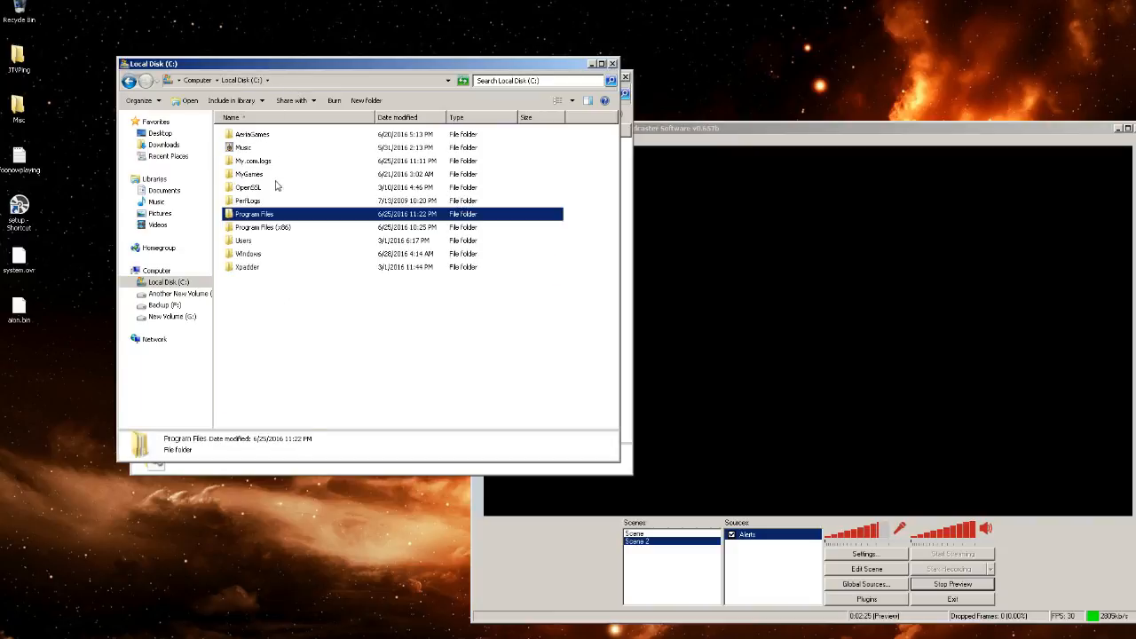
double_click(258, 226)
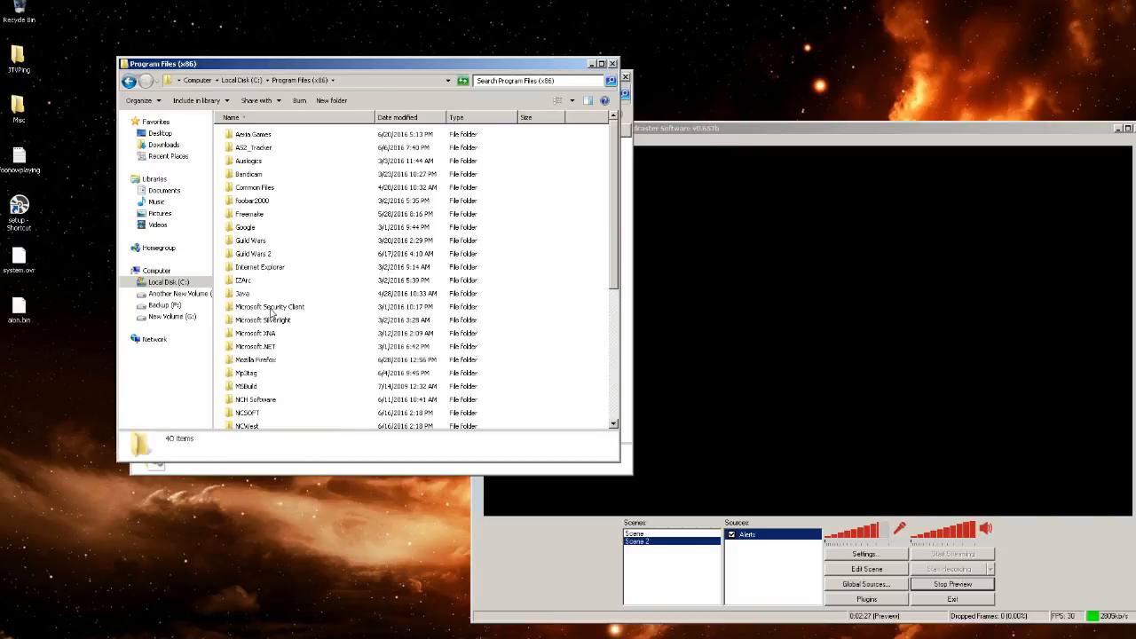
scroll(275, 329, down, 2)
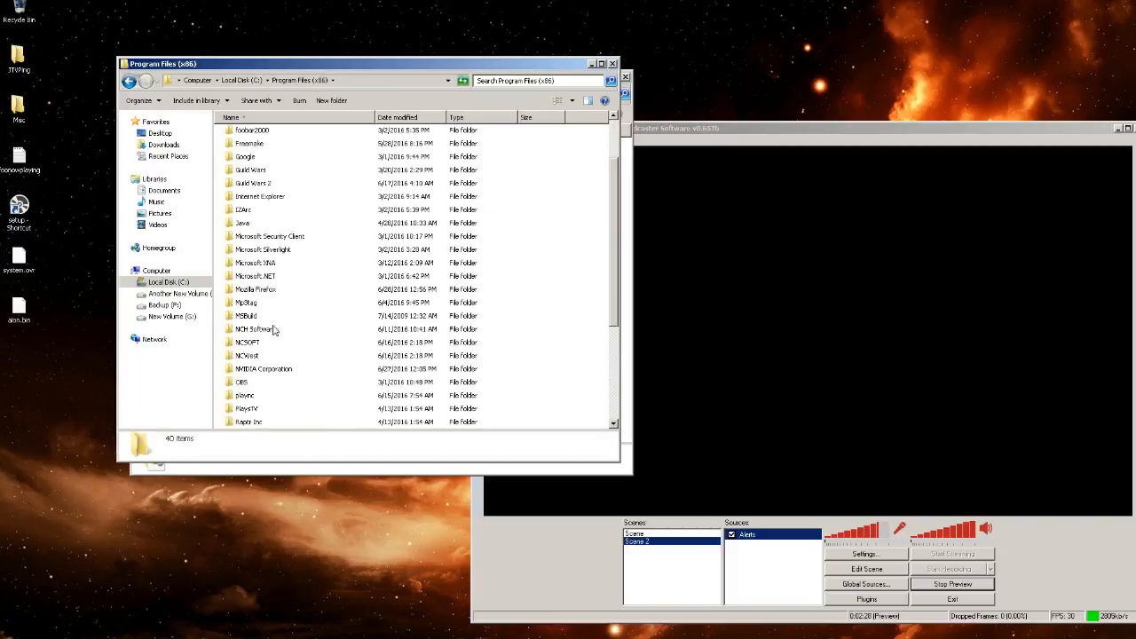
double_click(248, 384)
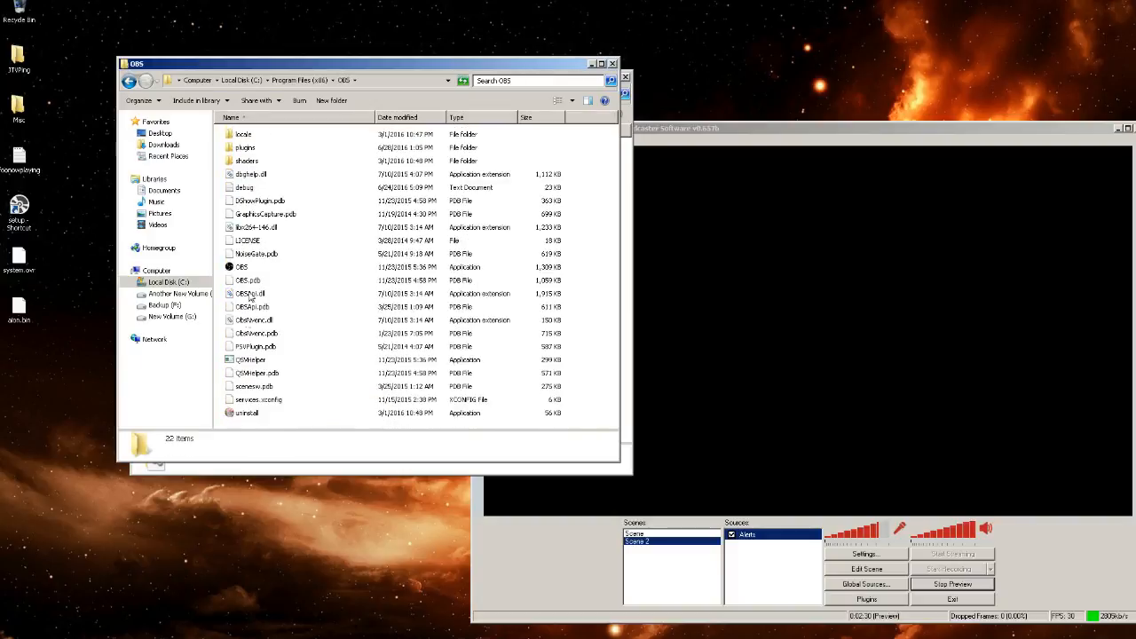
Try to paste the copied CLRHostPlugin files into the plugins folder, cancelling the folder merge
click(243, 149)
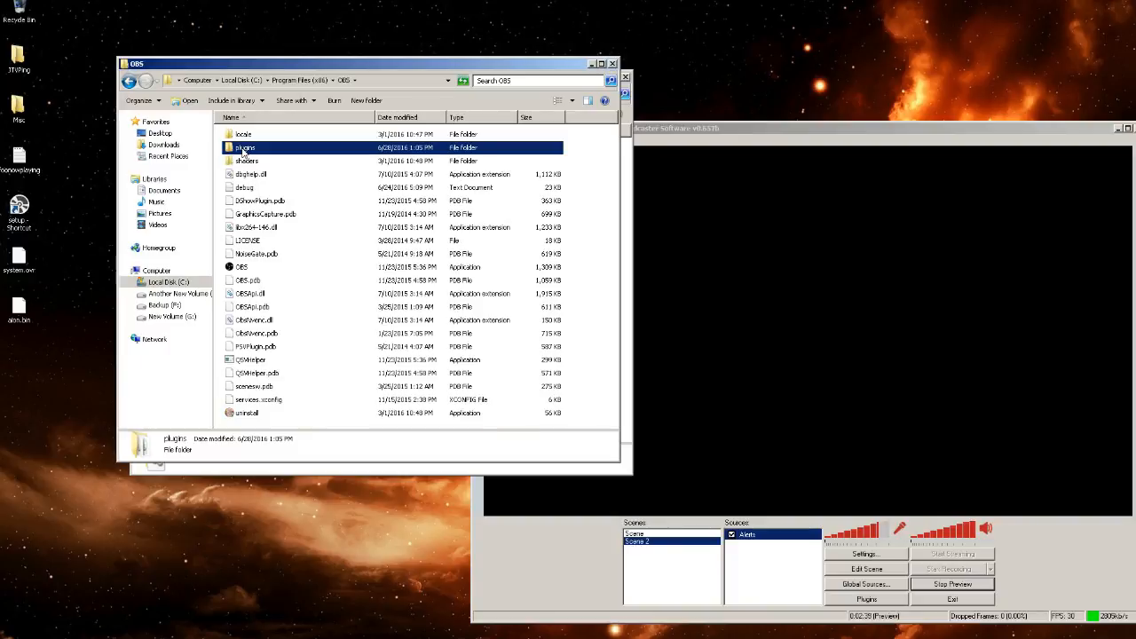
right_click(243, 151)
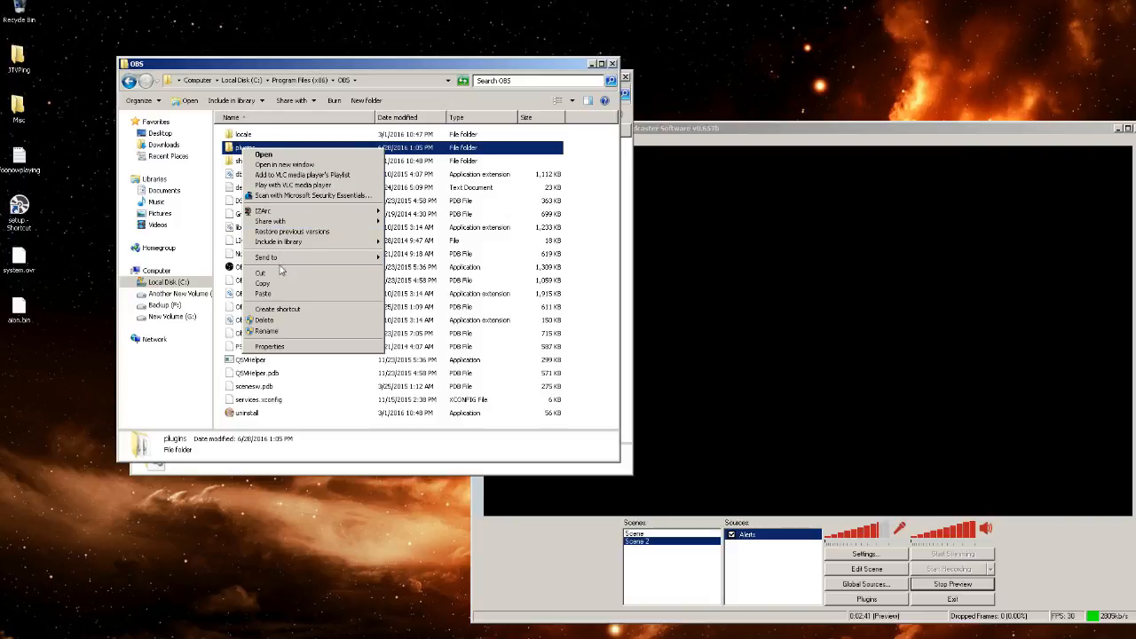
click(288, 294)
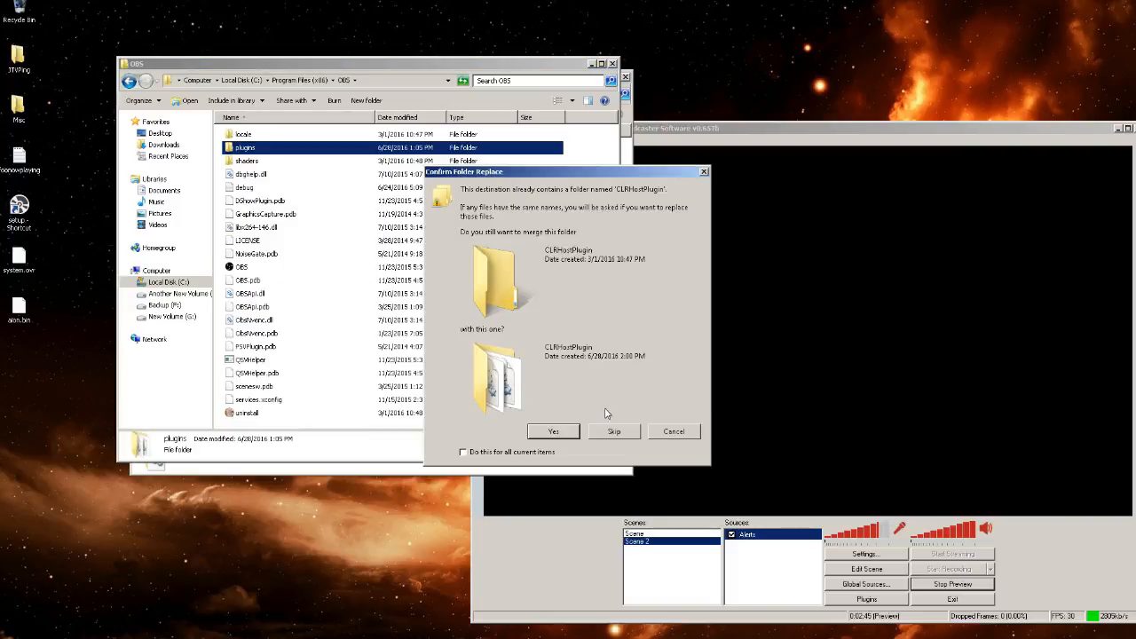
click(674, 432)
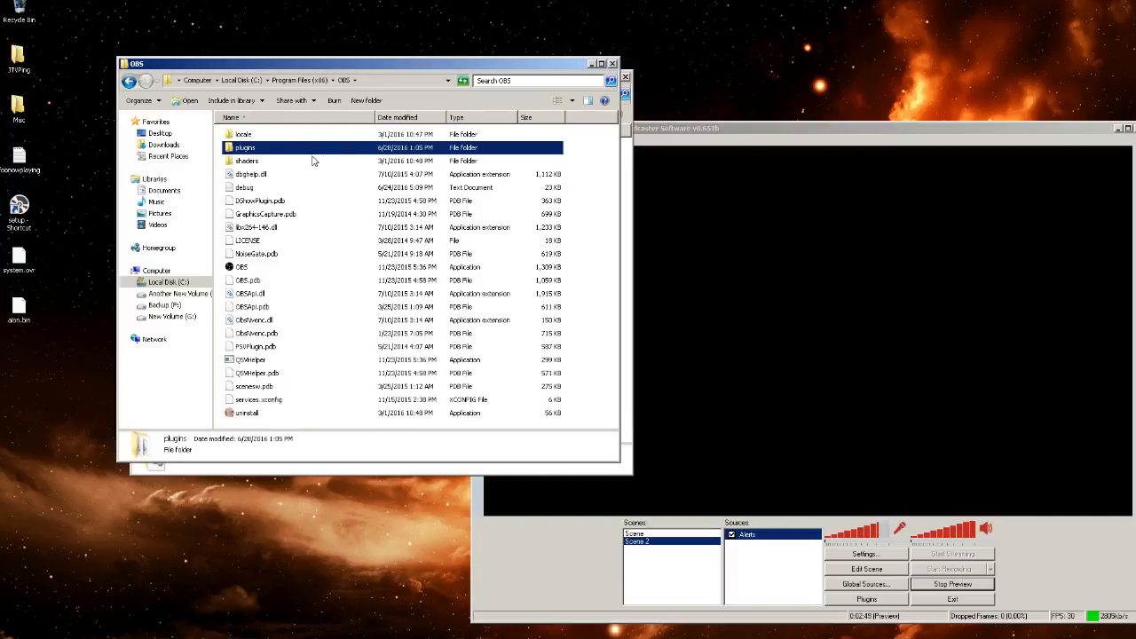
Close the OBS and CLRBrowserSourcePlugin folder windows and stop the stream preview
double_click(767, 130)
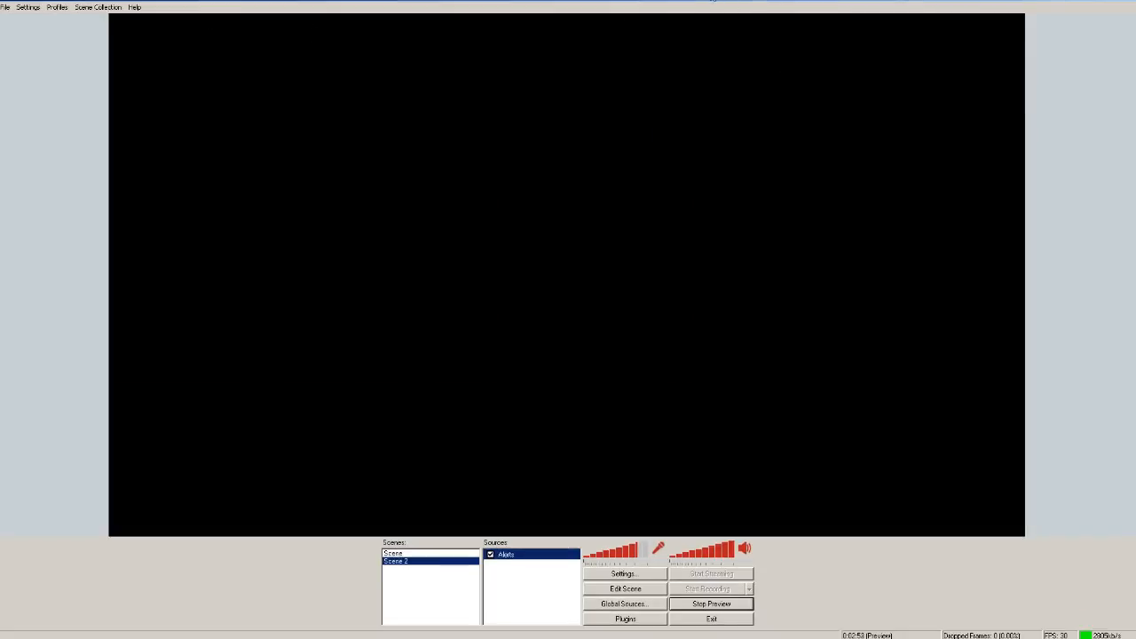
double_click(713, 1)
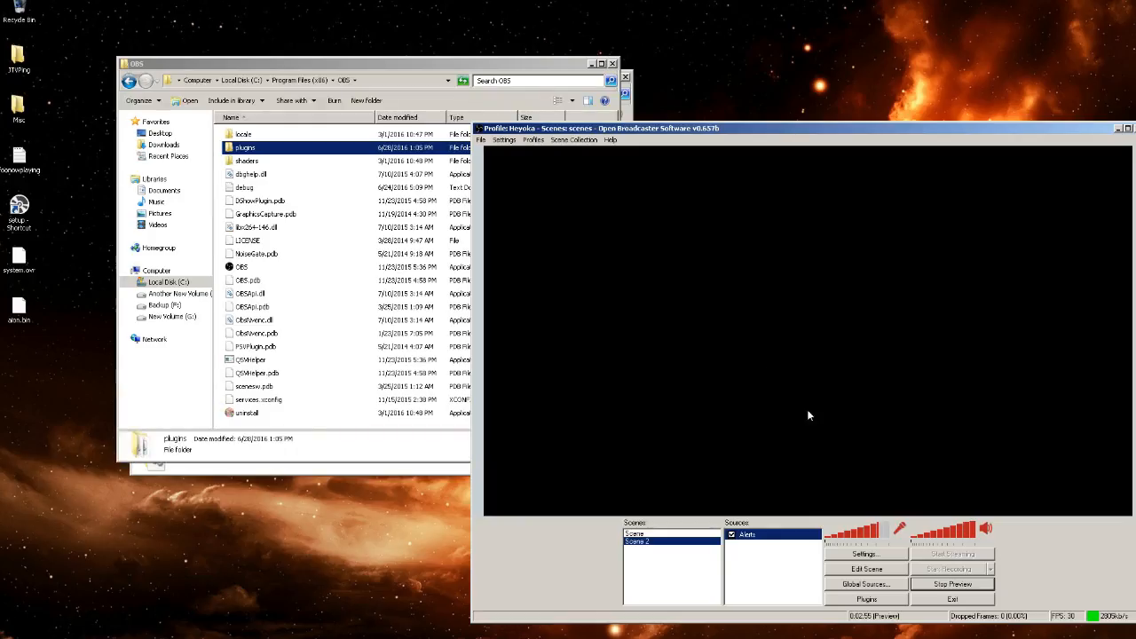
click(613, 64)
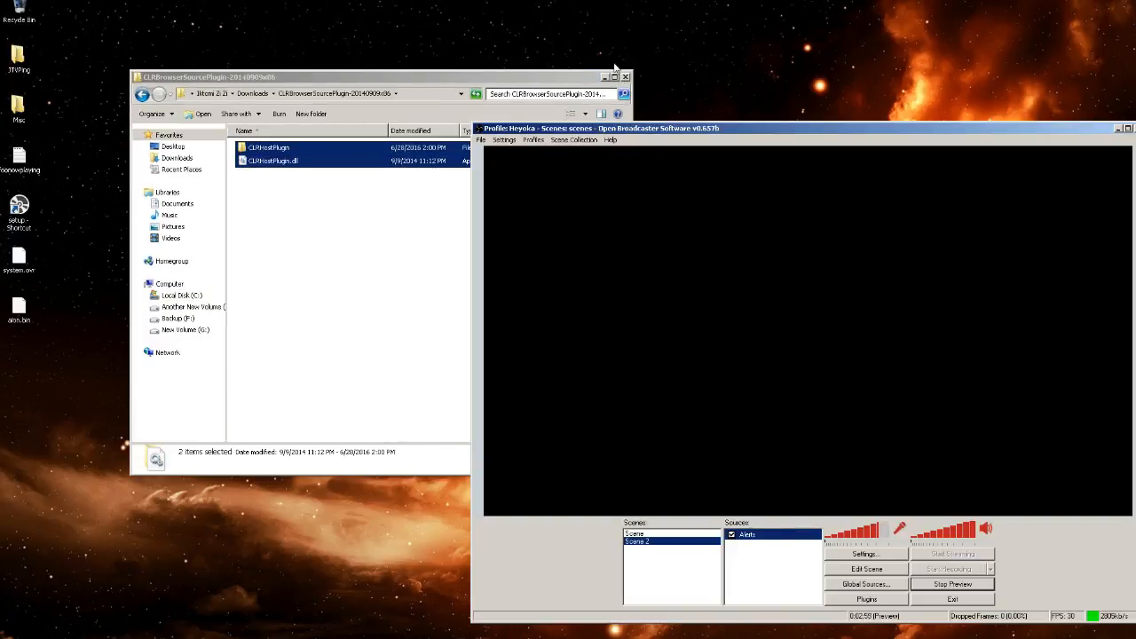
click(625, 77)
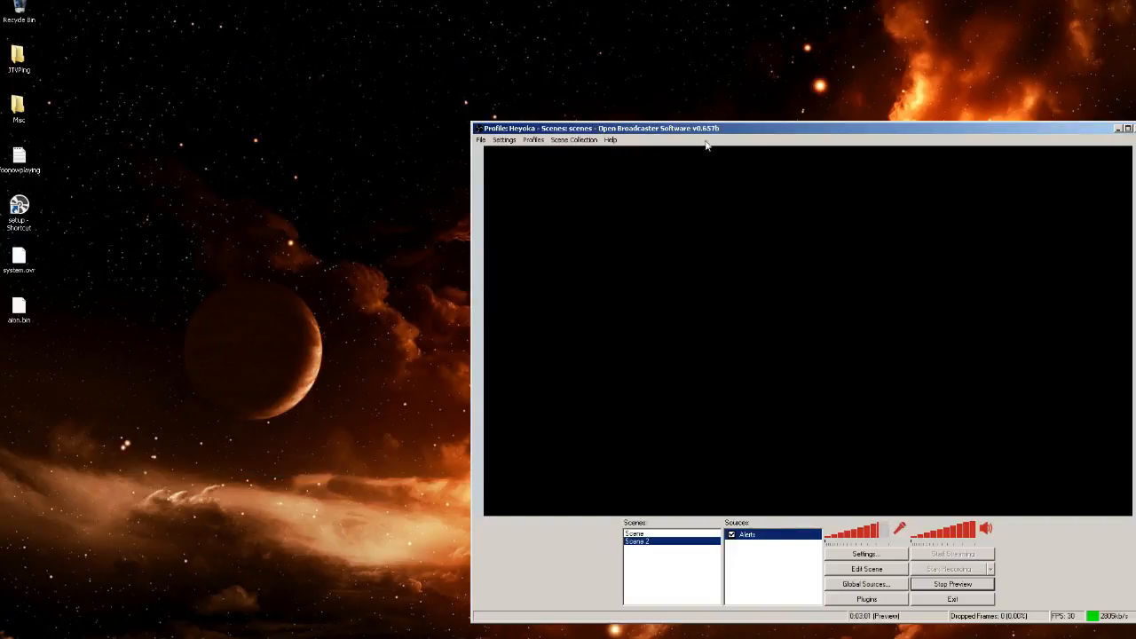
click(956, 599)
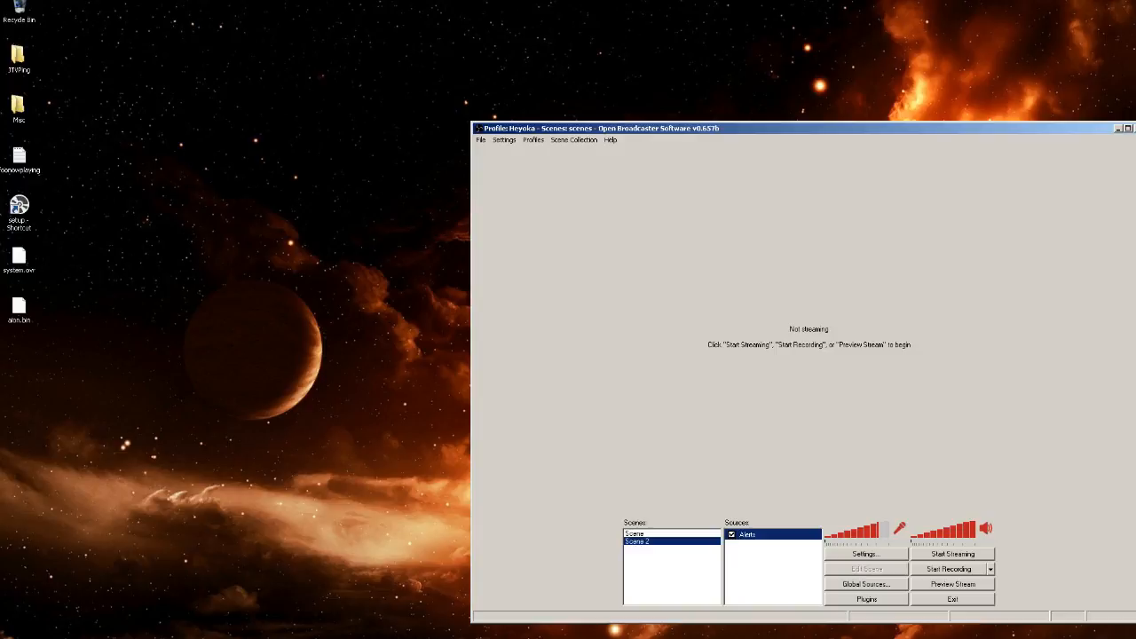
Bring the foobar2000 window alongside and add a Text source named Now Playing to Scene 2
drag(1135, 42, 234, 9)
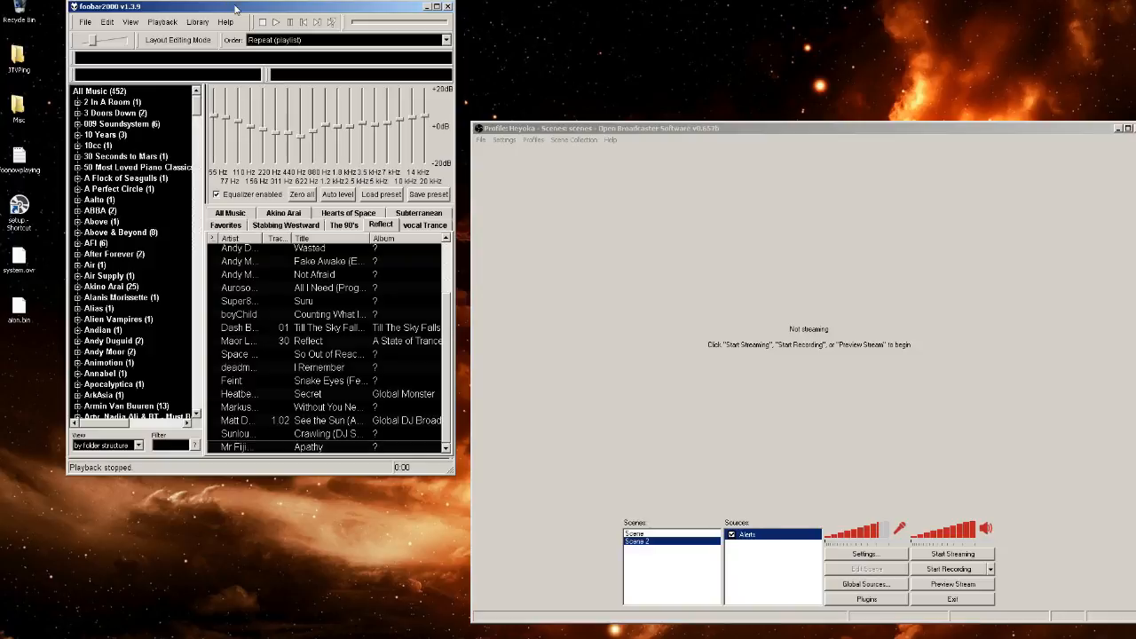
click(753, 567)
right_click(754, 567)
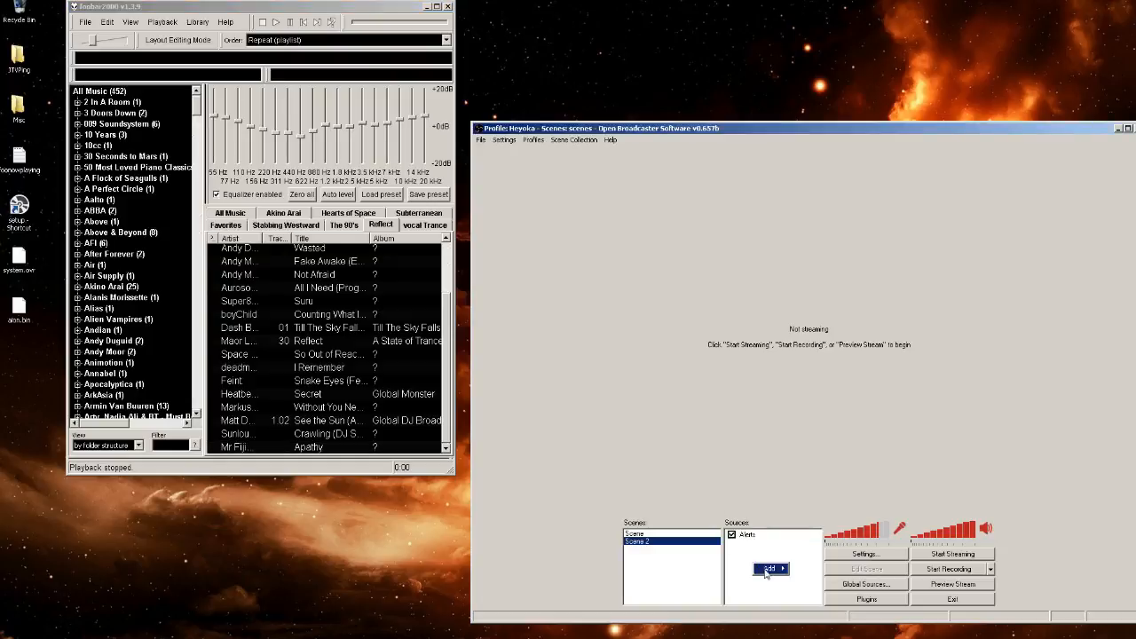
mouse_move(769, 573)
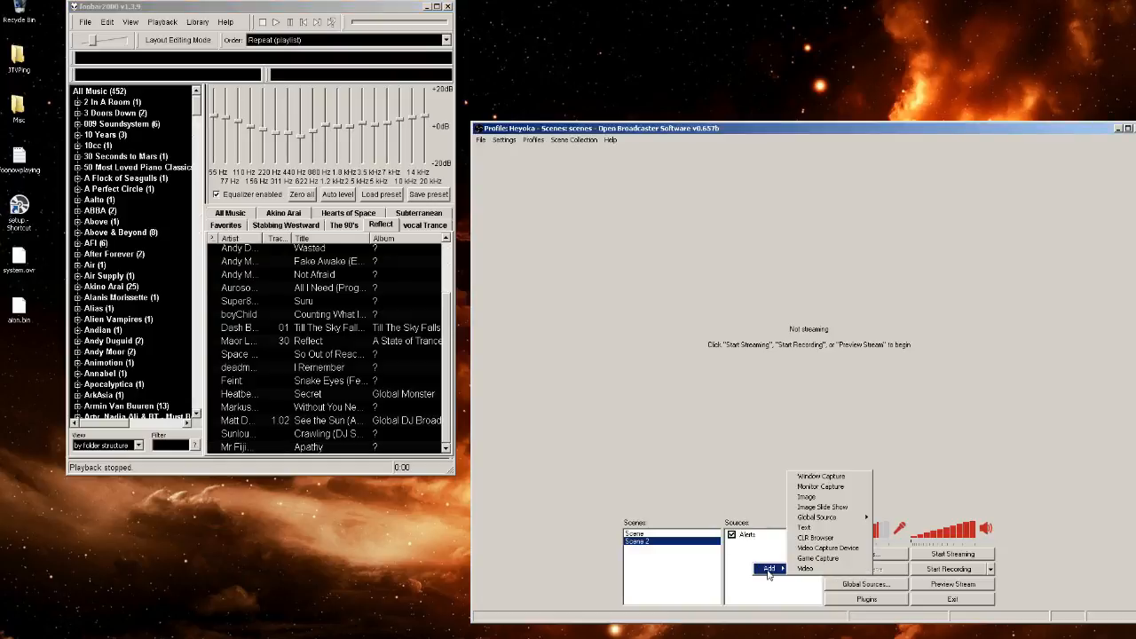
click(811, 529)
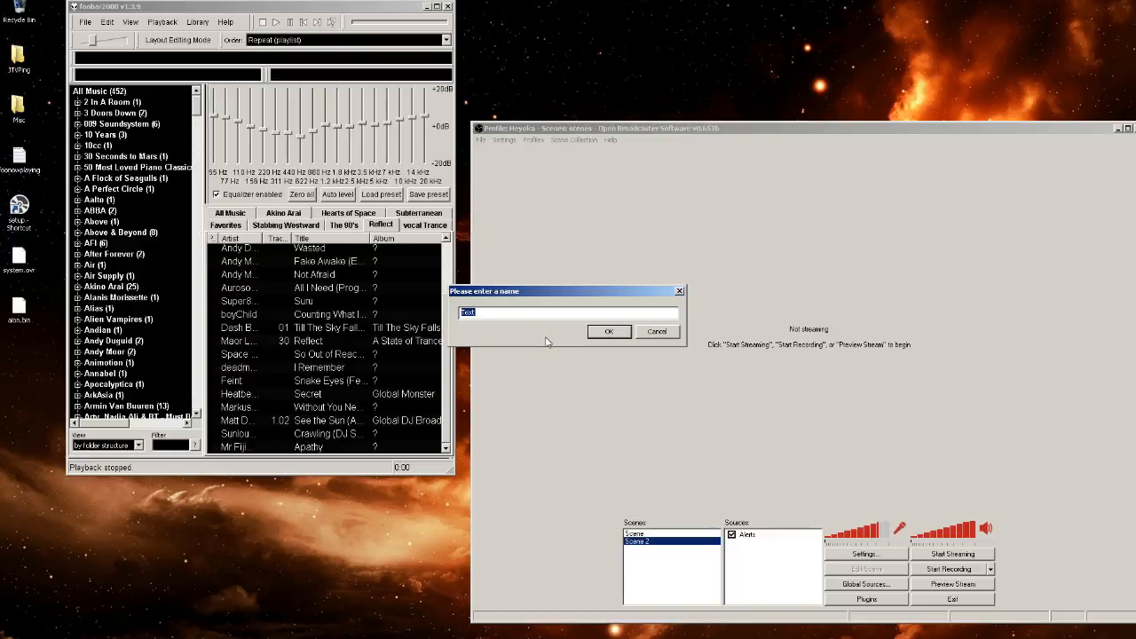
text(Now Playing)
key(Return)
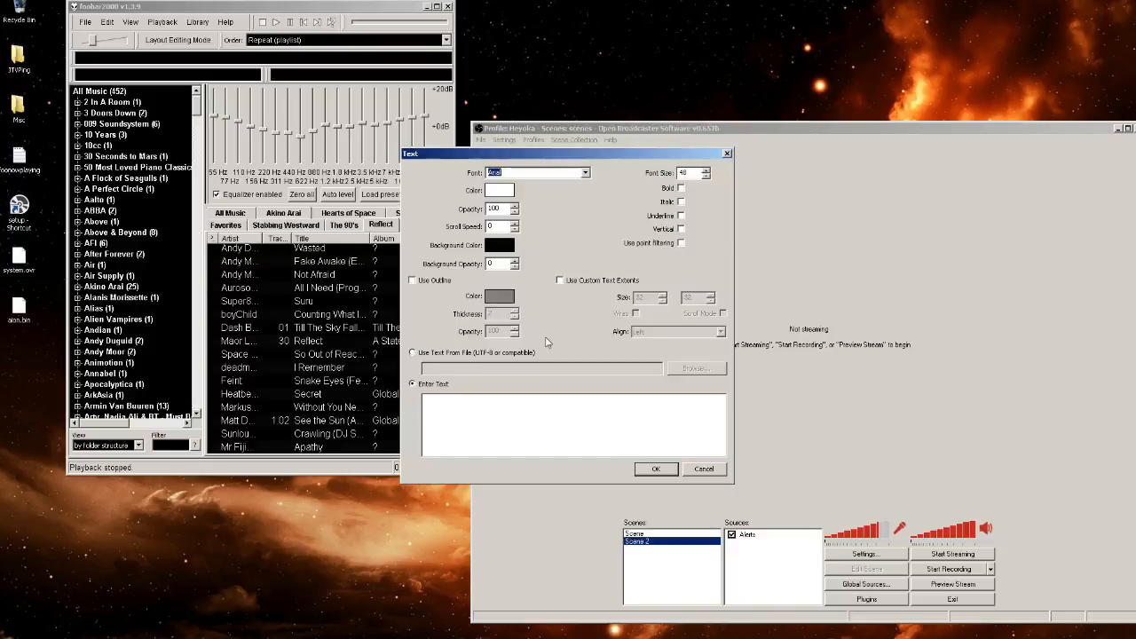
Set the Now Playing source to use text from a file with scroll speed 50, and try accepting it without a file path
click(415, 353)
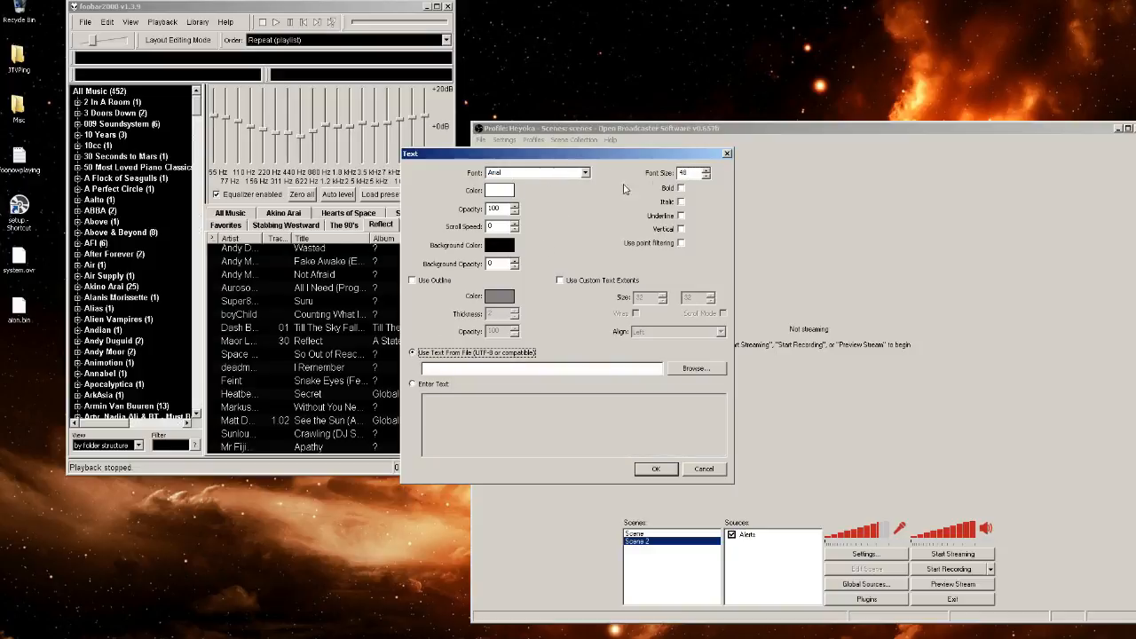
double_click(497, 226)
text(50)
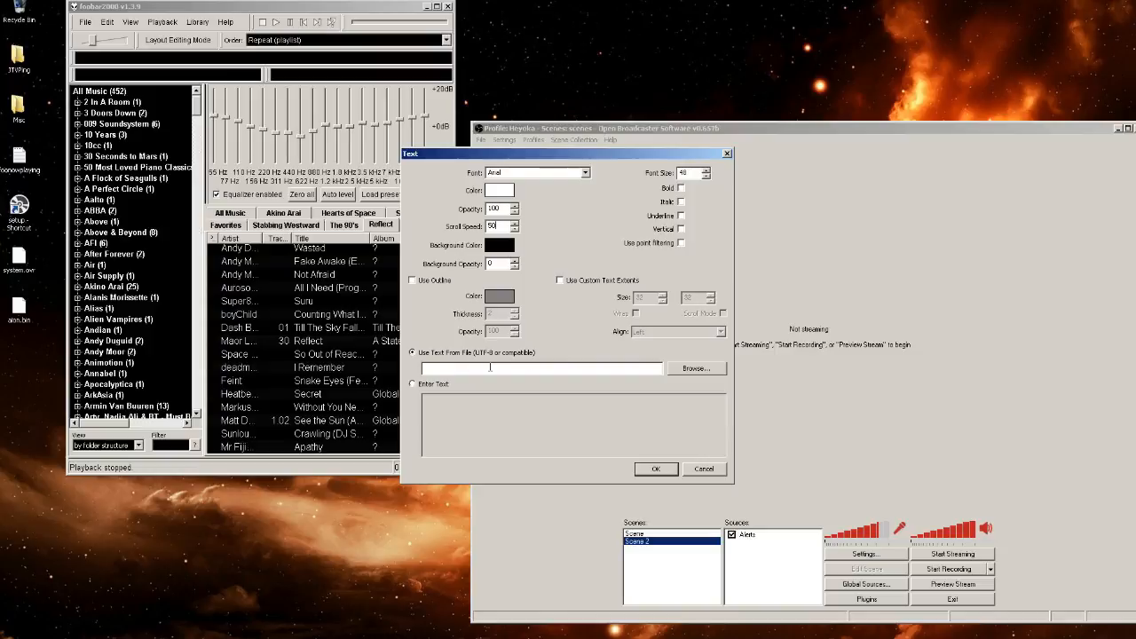
drag(568, 154, 695, 159)
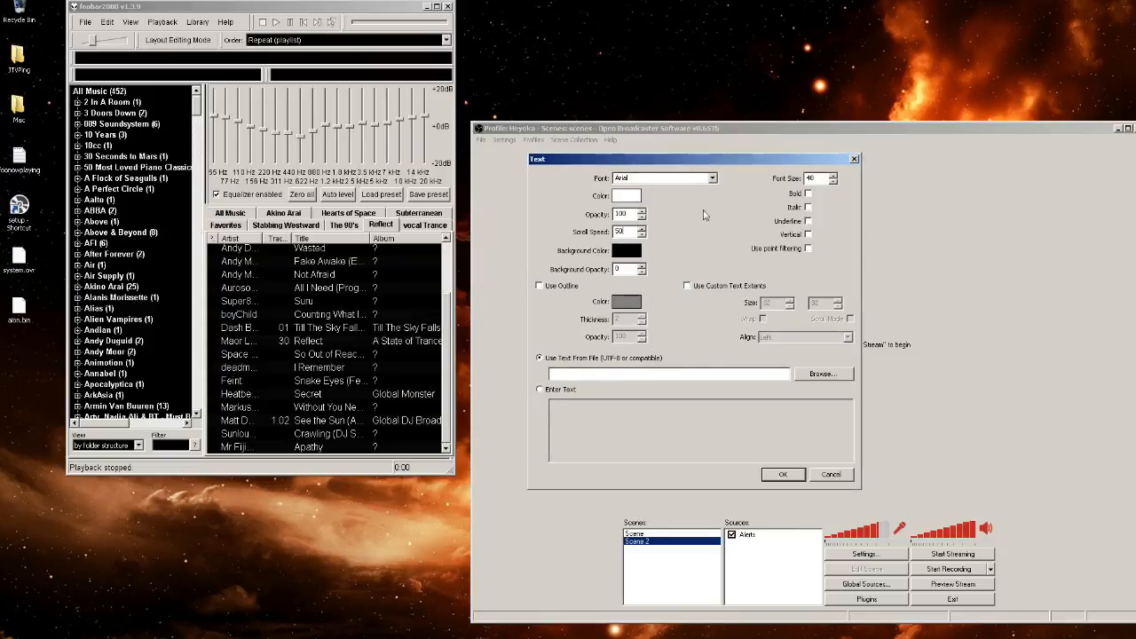
click(783, 478)
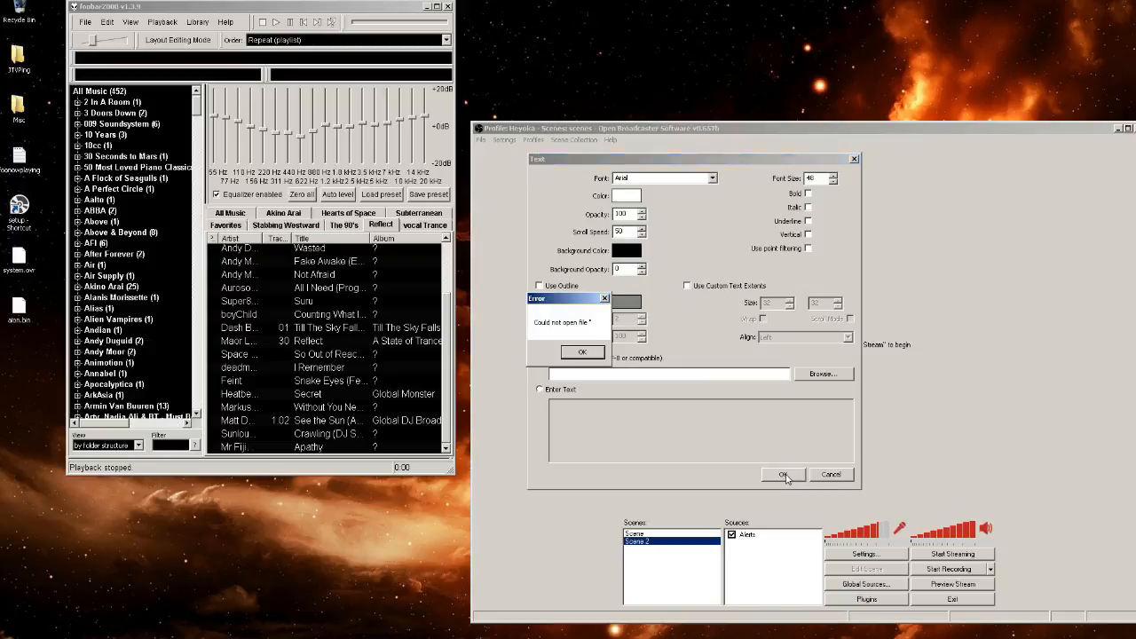
click(580, 353)
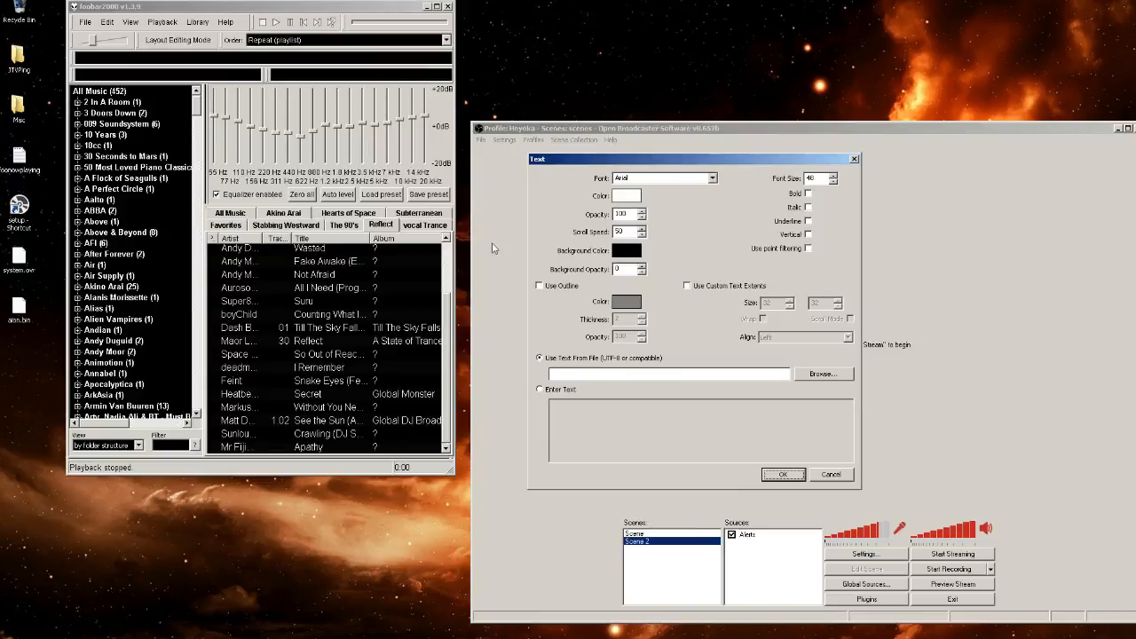
Open the foobar2000 preferences on the Components page
click(89, 22)
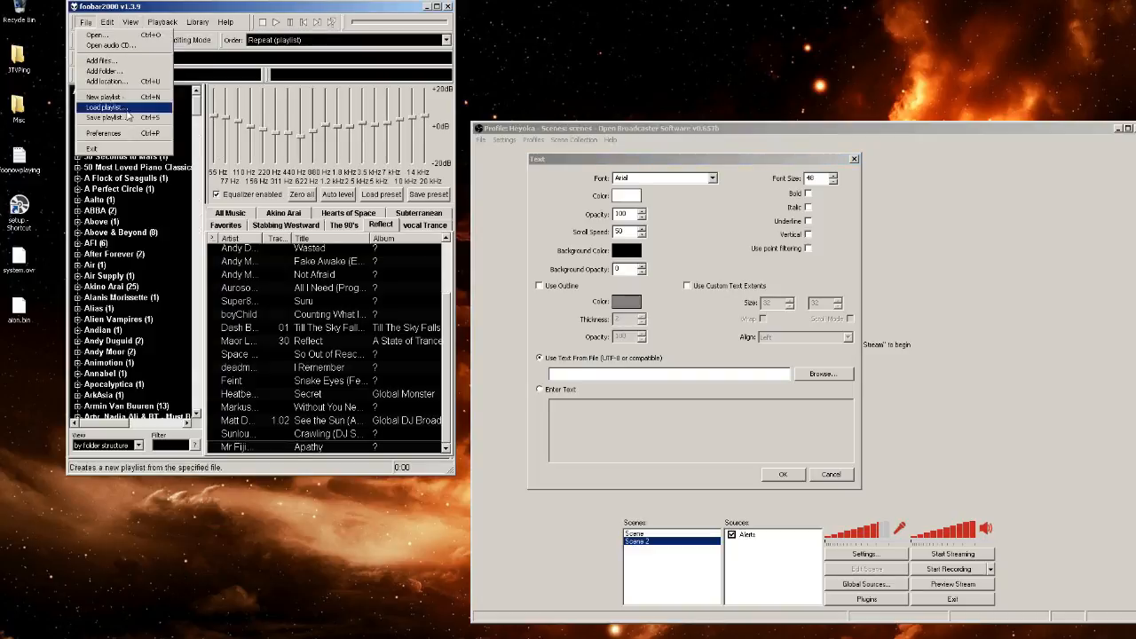
click(103, 133)
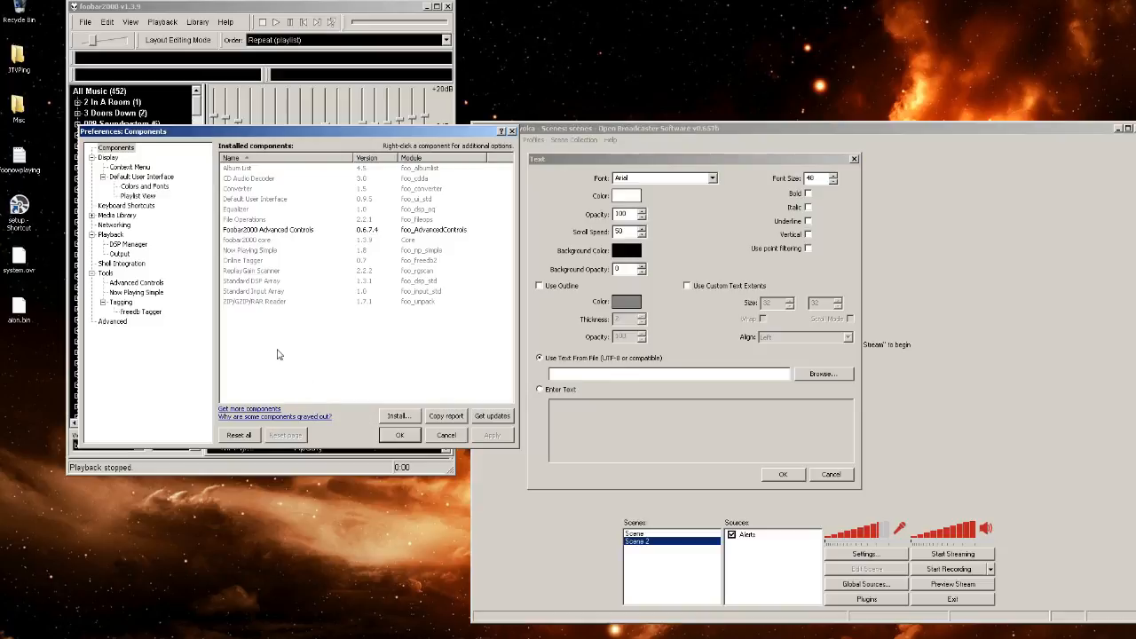
Switch to Firefox, open a new tab and remove every site thumbnail except the pinned Mozilla Webmaker one
mouse_move(446, 630)
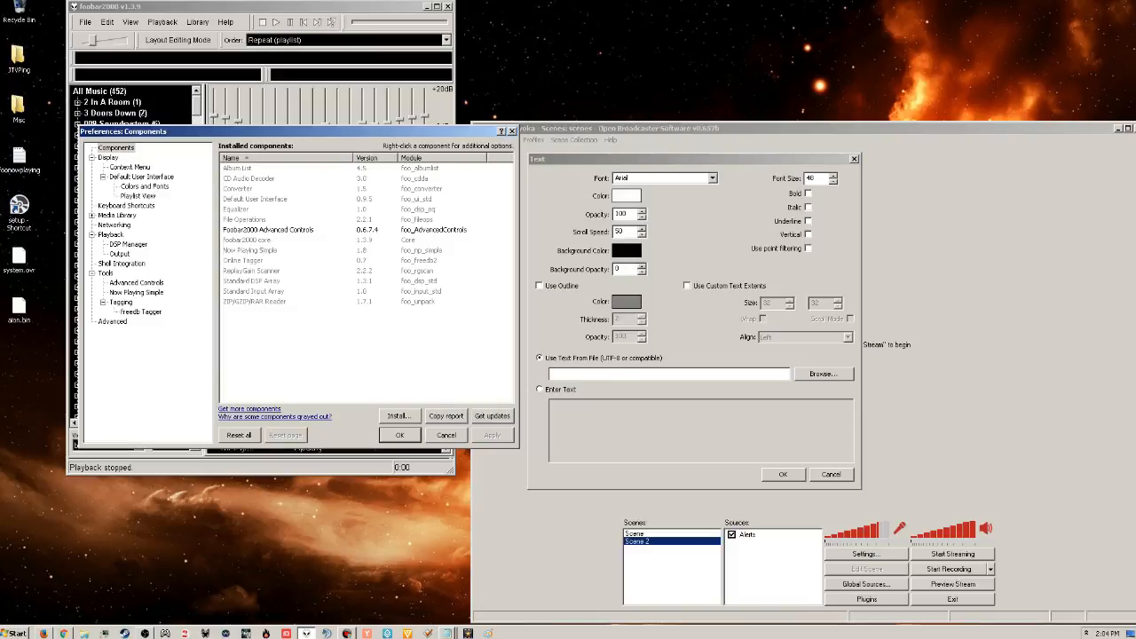
click(43, 633)
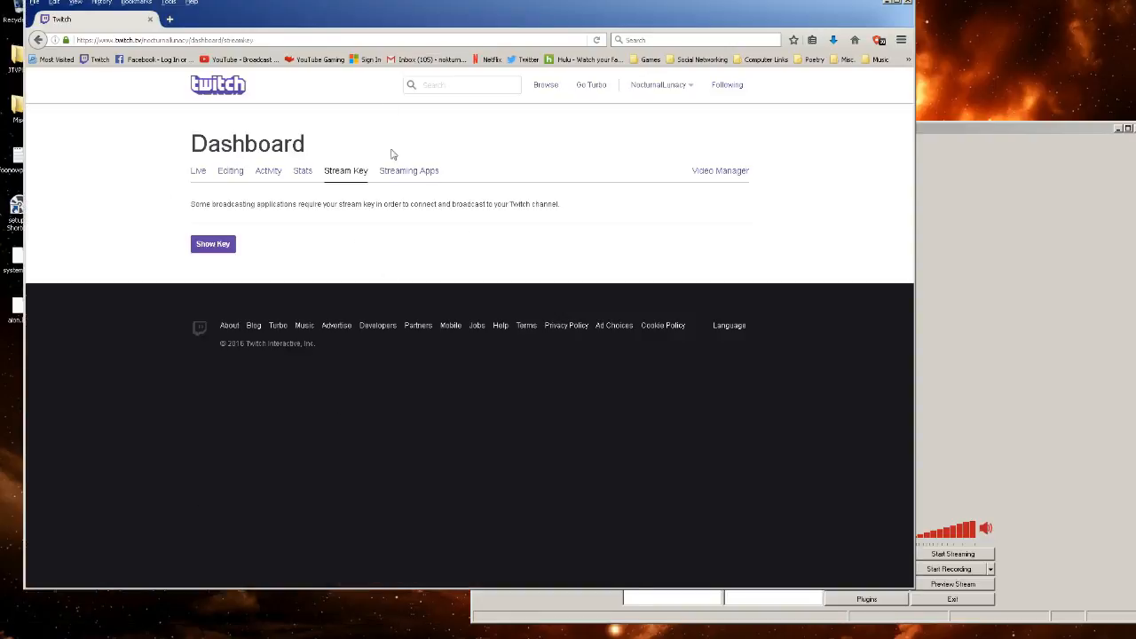
click(170, 19)
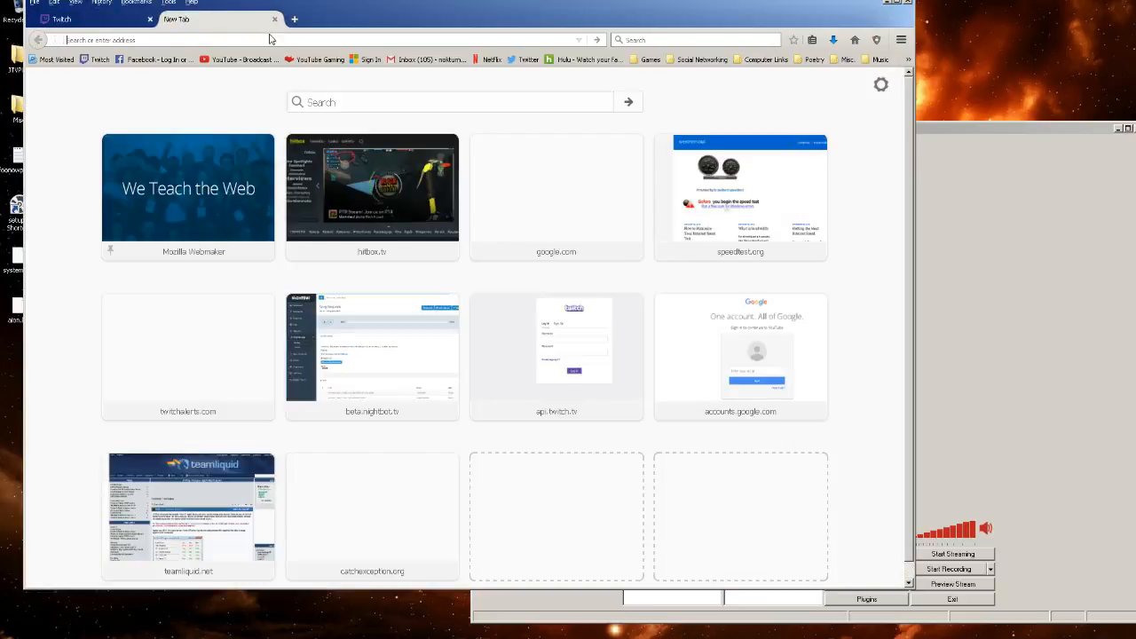
click(449, 144)
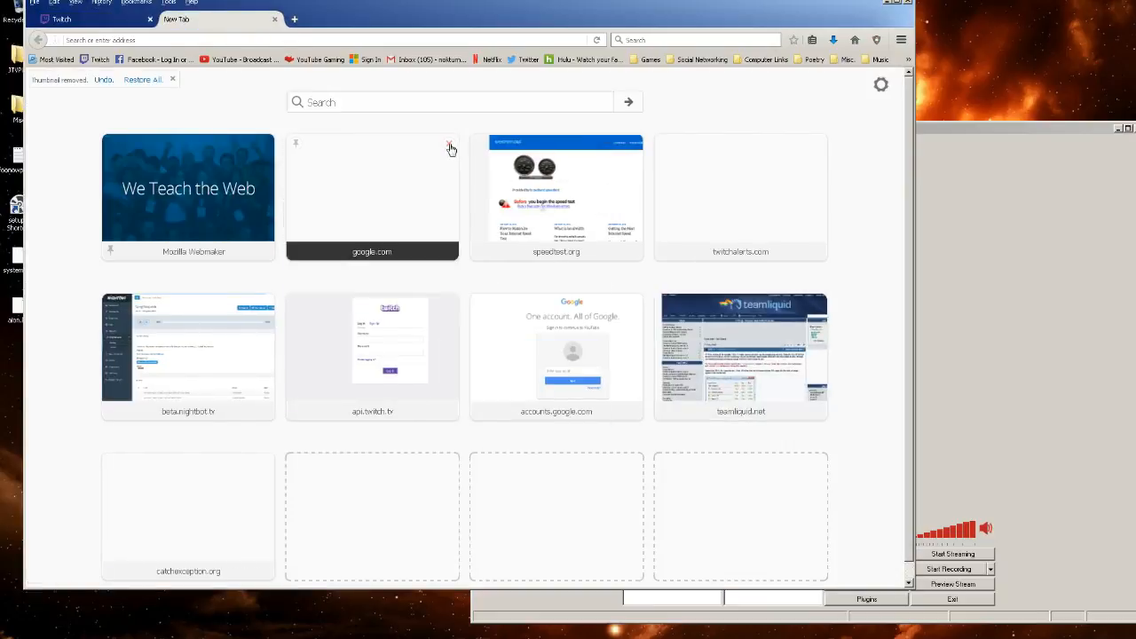
click(450, 145)
click(449, 144)
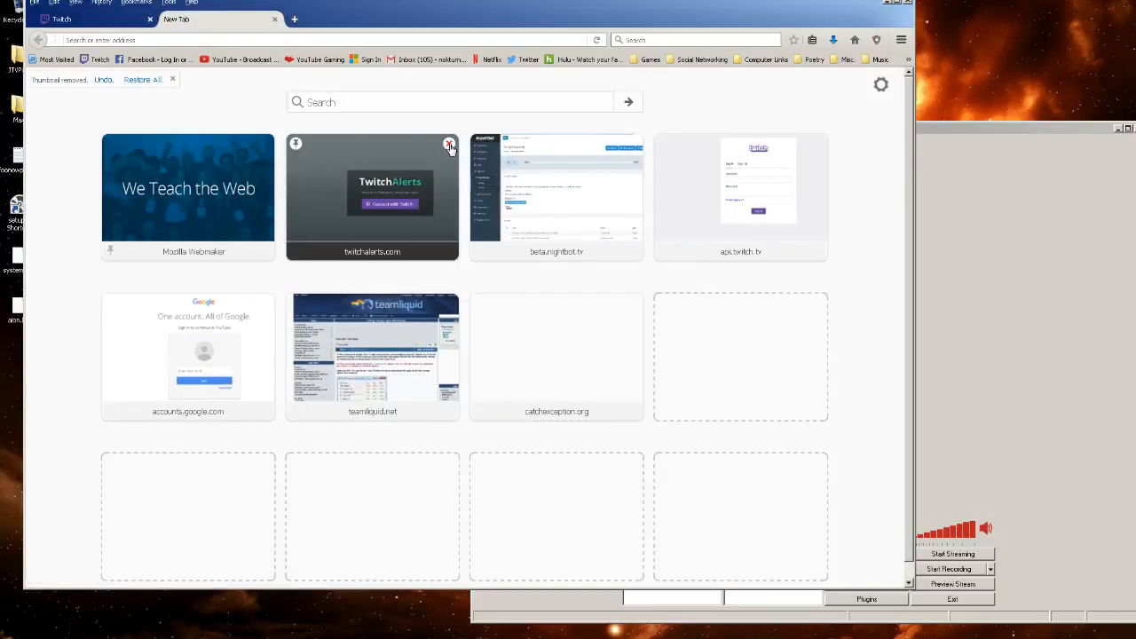
click(450, 145)
click(449, 145)
click(449, 144)
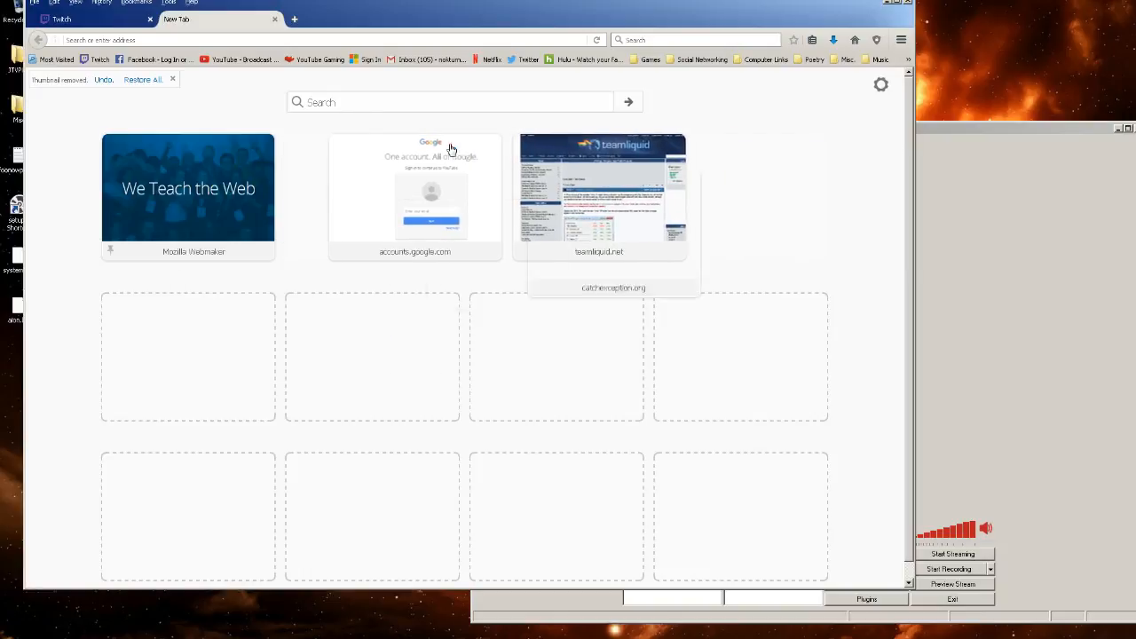
click(450, 145)
click(450, 147)
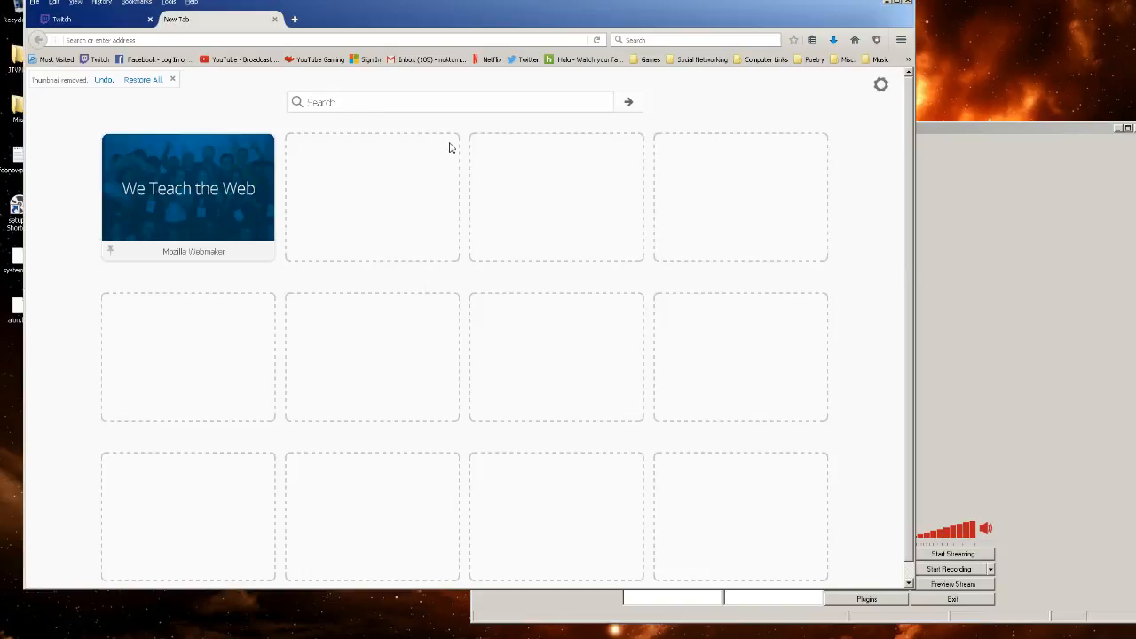
click(387, 101)
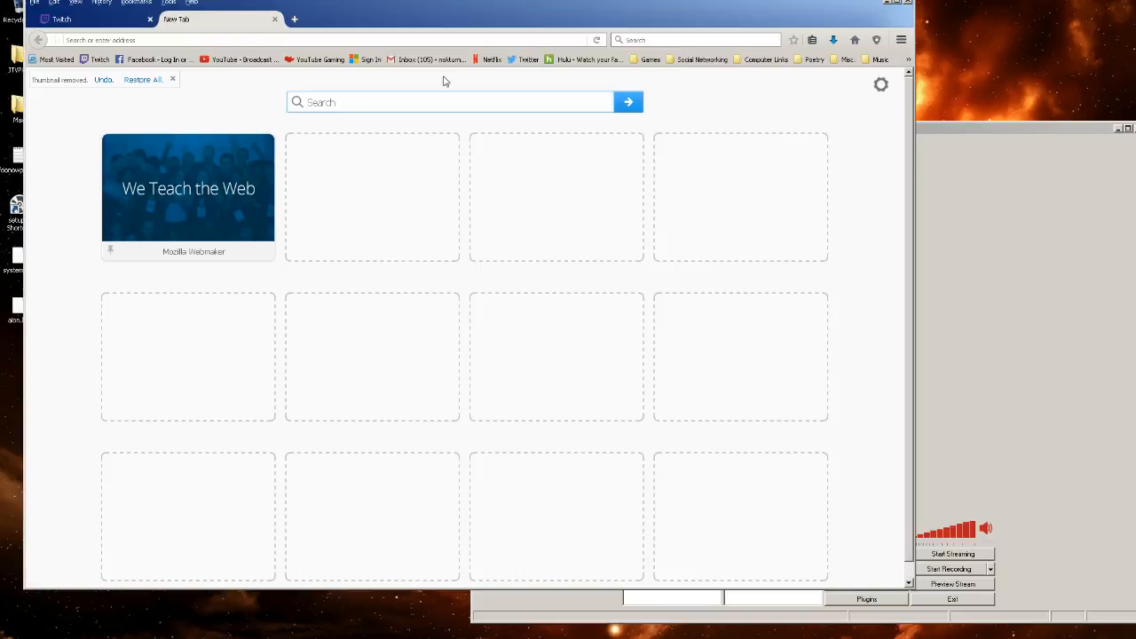
click(239, 40)
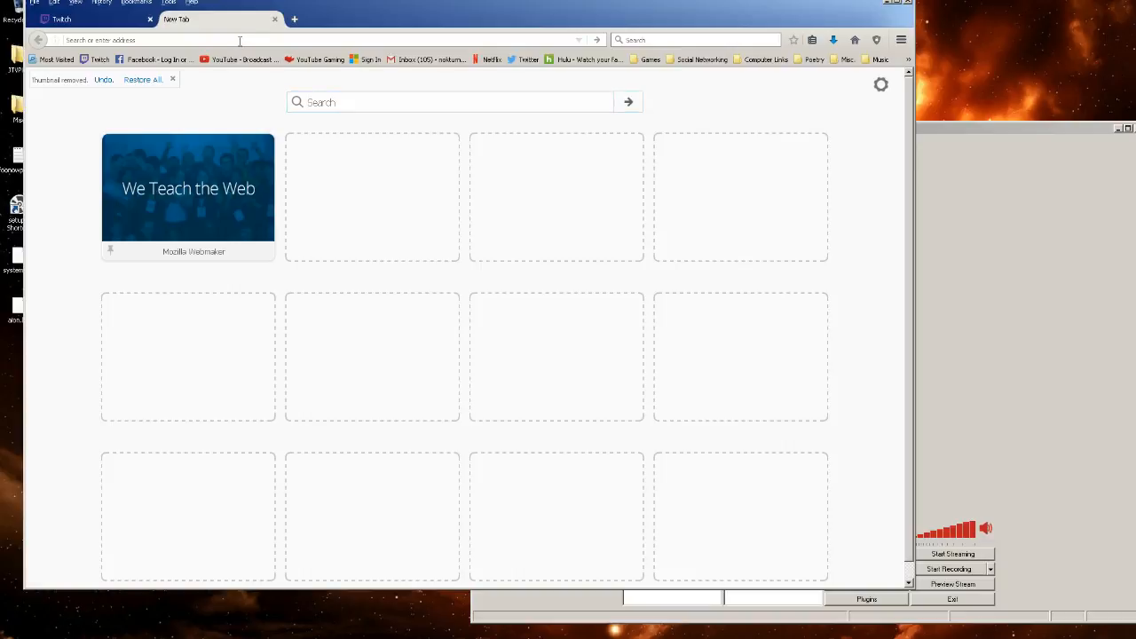
text(www.foob)
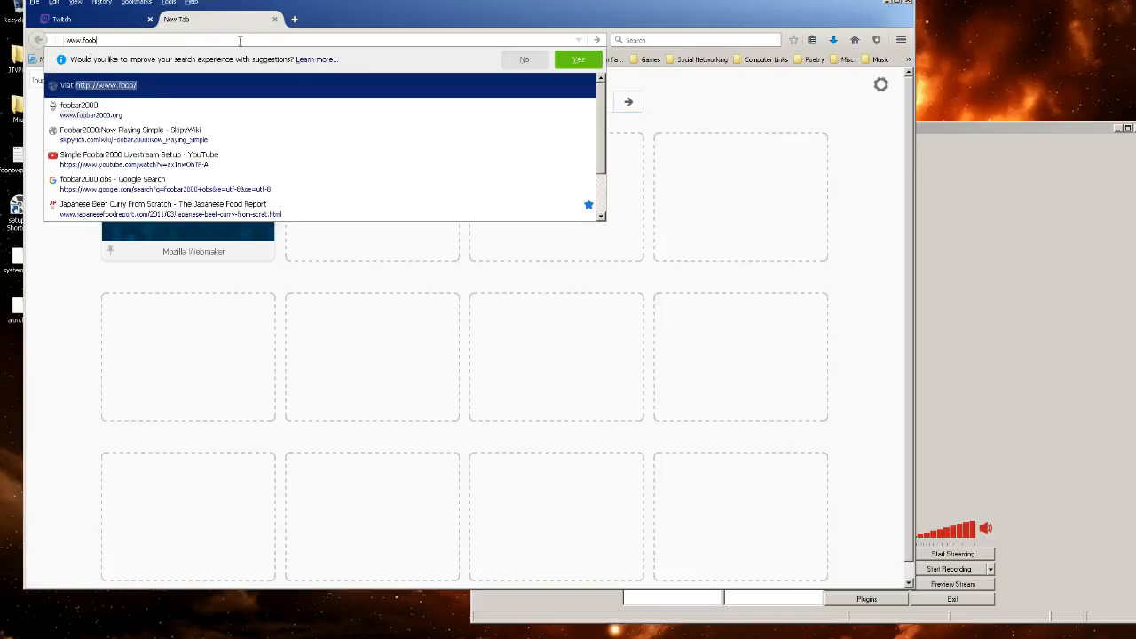
text(ar2000)
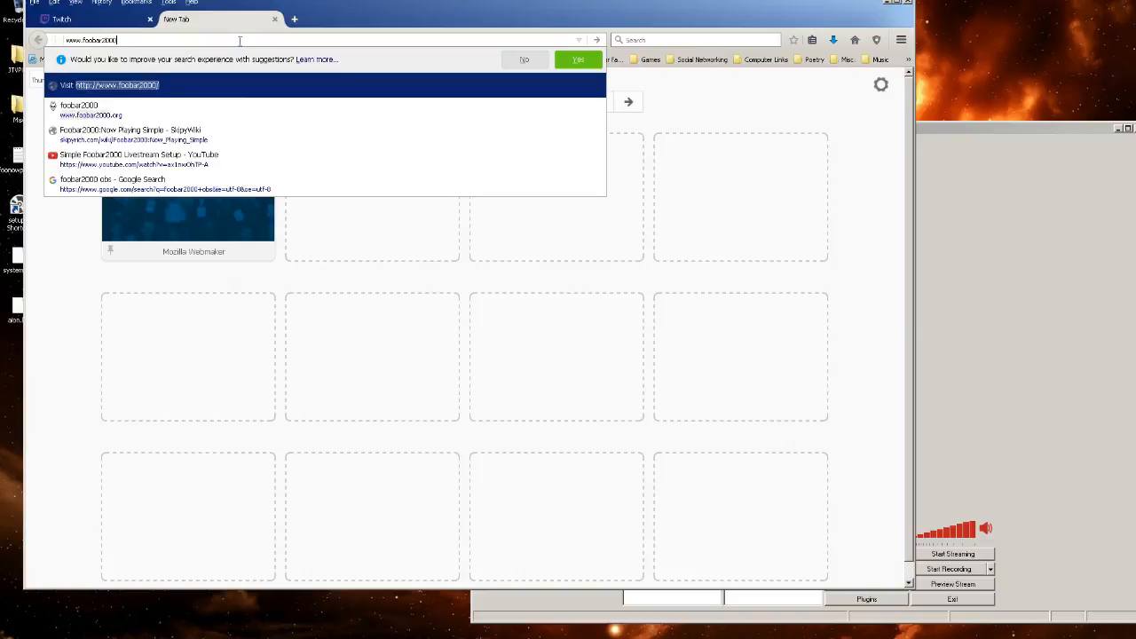
text(.org)
key(Return)
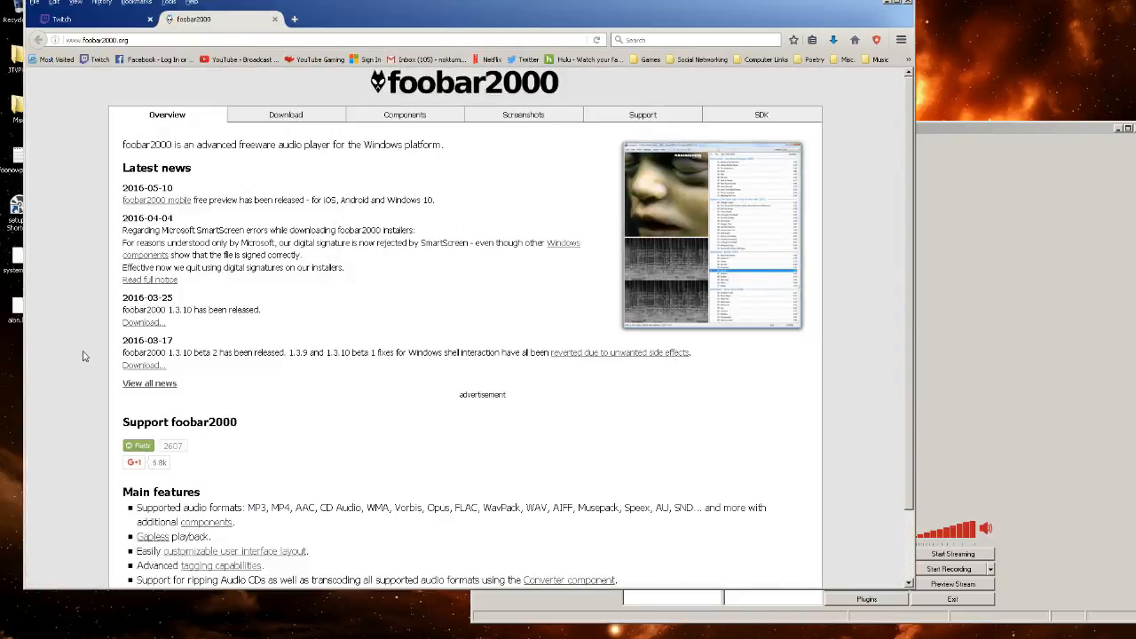
scroll(83, 356, down, 2)
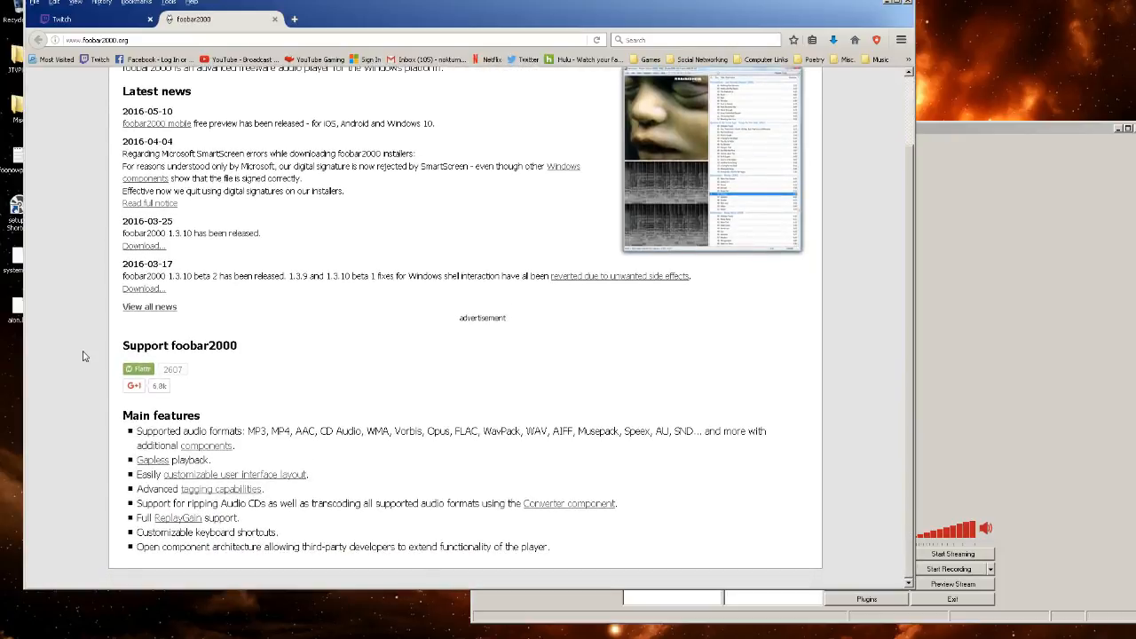
scroll(82, 356, up, 2)
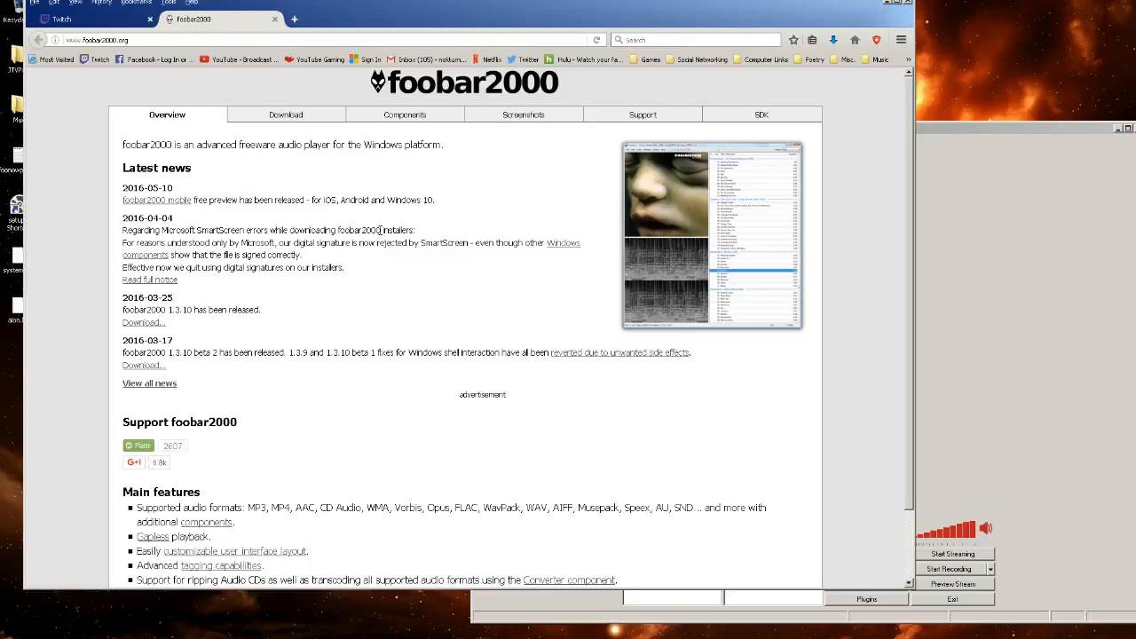
click(296, 118)
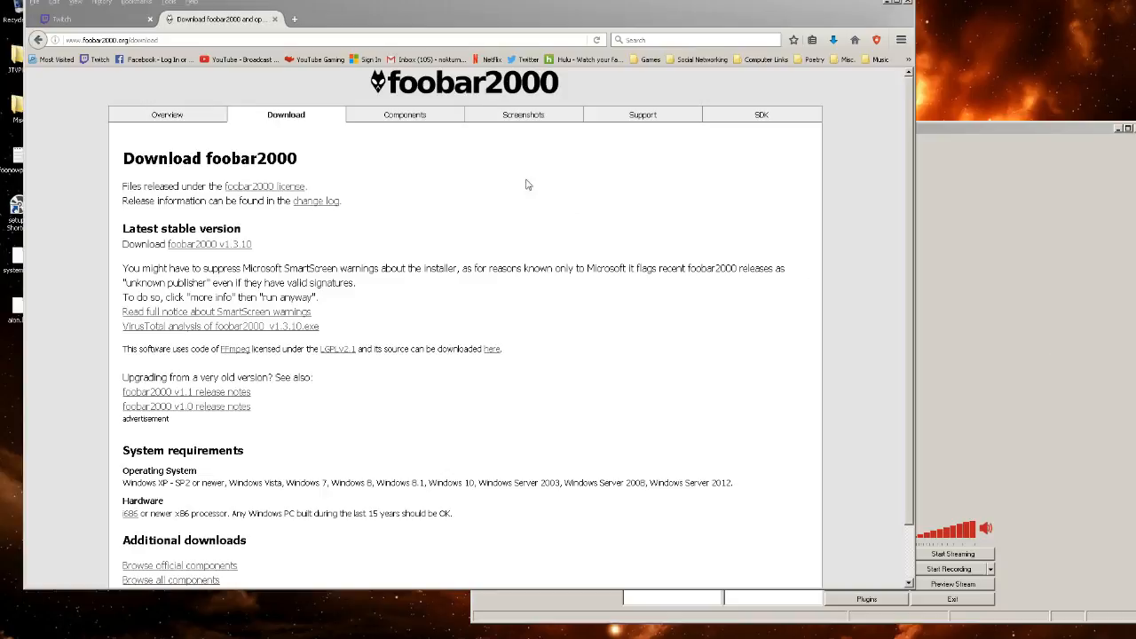
Load the link held in the clipboard, save the offered JTVPing.zip file and close that browser tab
click(212, 41)
right_click(211, 40)
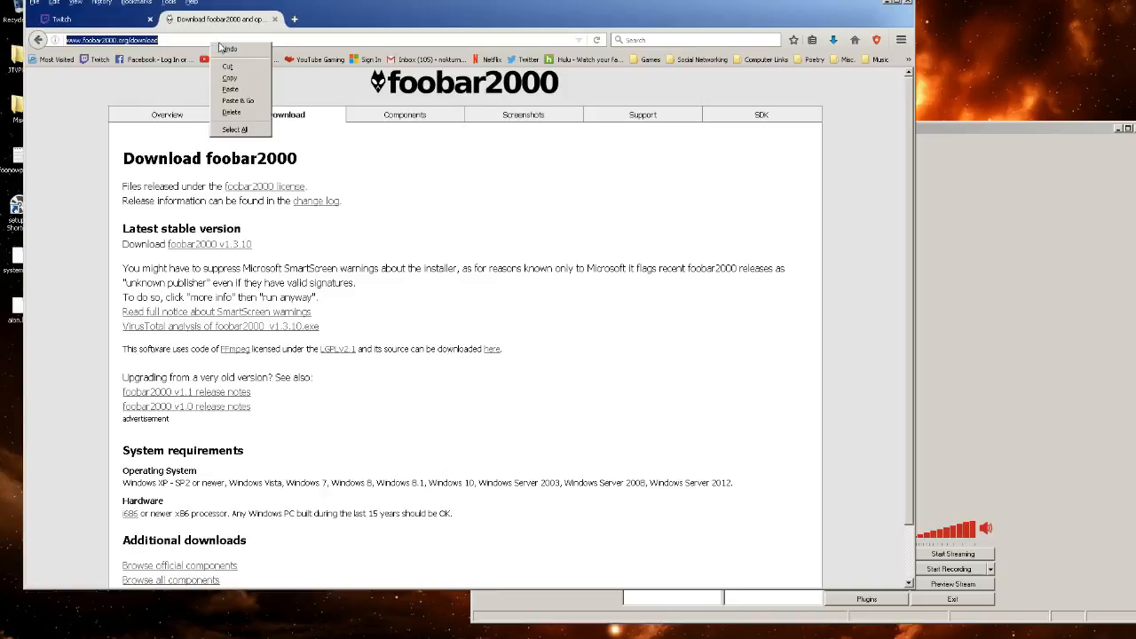
click(238, 100)
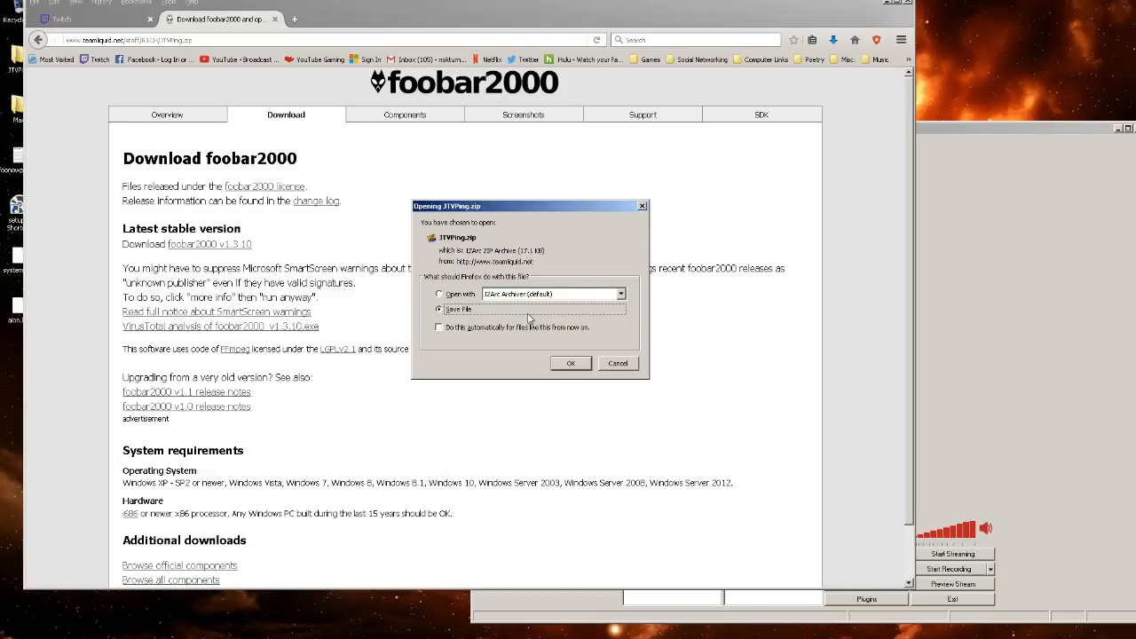
click(570, 365)
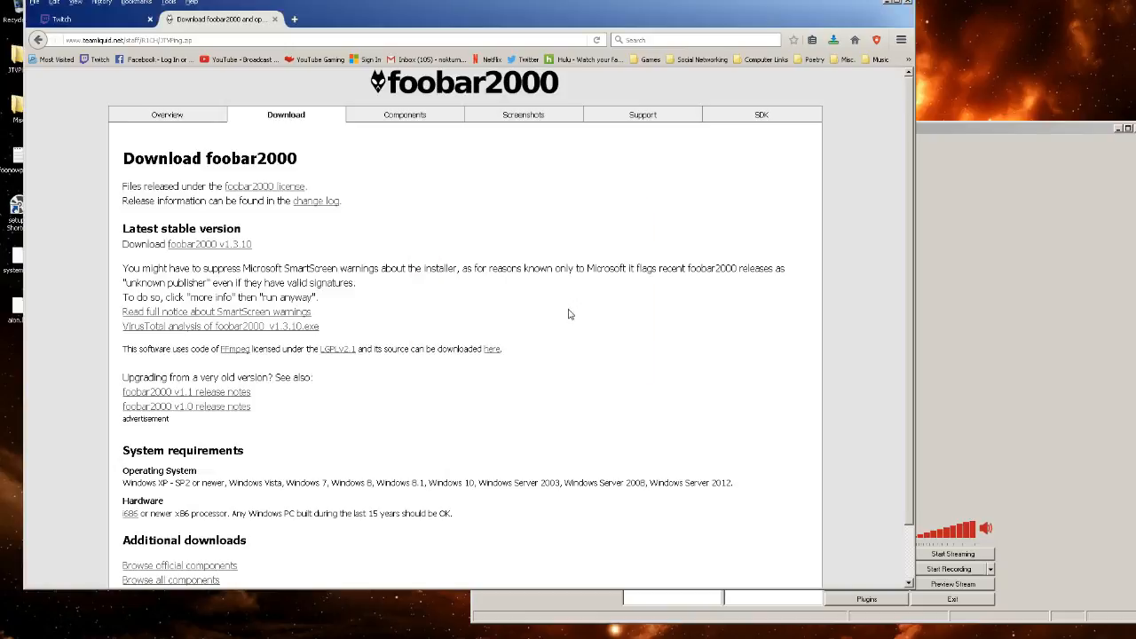
click(274, 18)
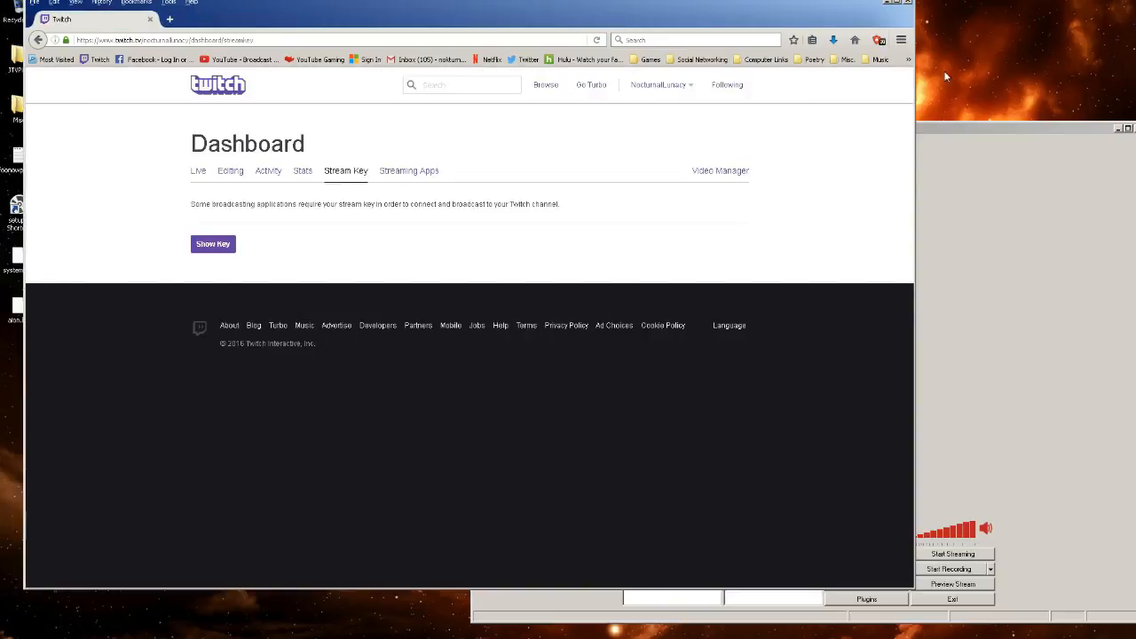
Bring Open Broadcaster Software forward, minimize Firefox and open the Downloads folder
click(967, 168)
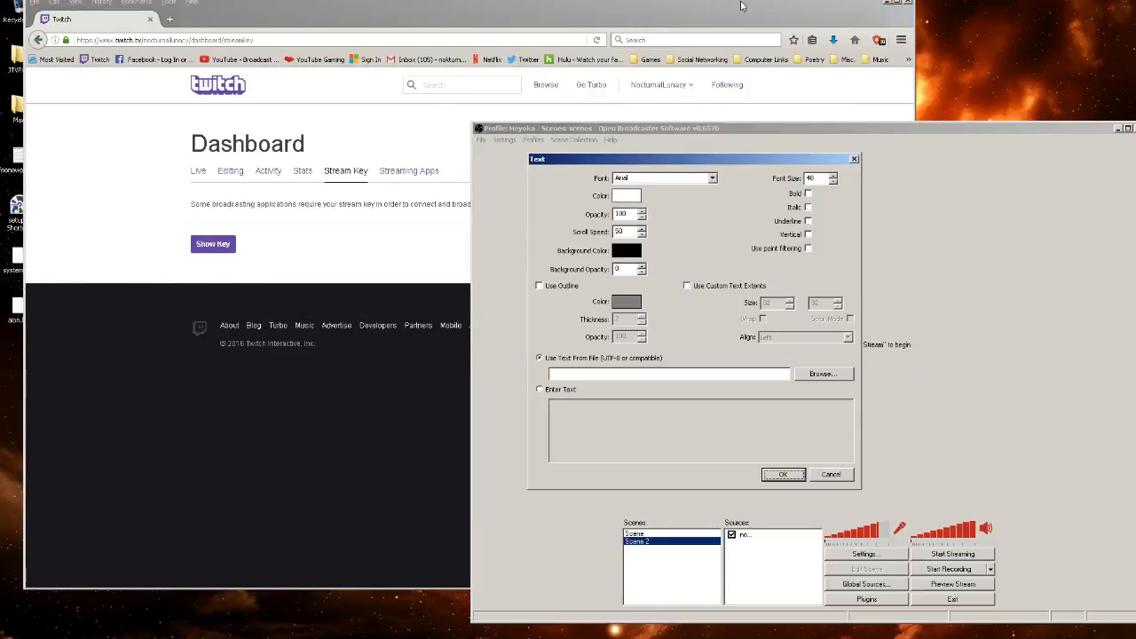
click(887, 6)
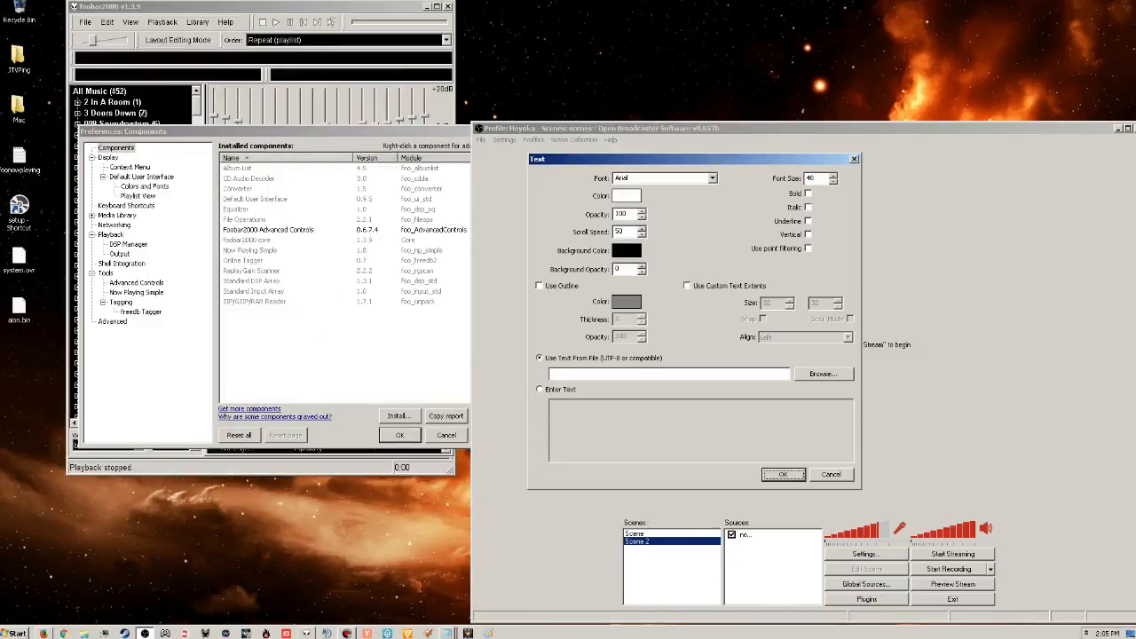
click(11, 632)
click(187, 527)
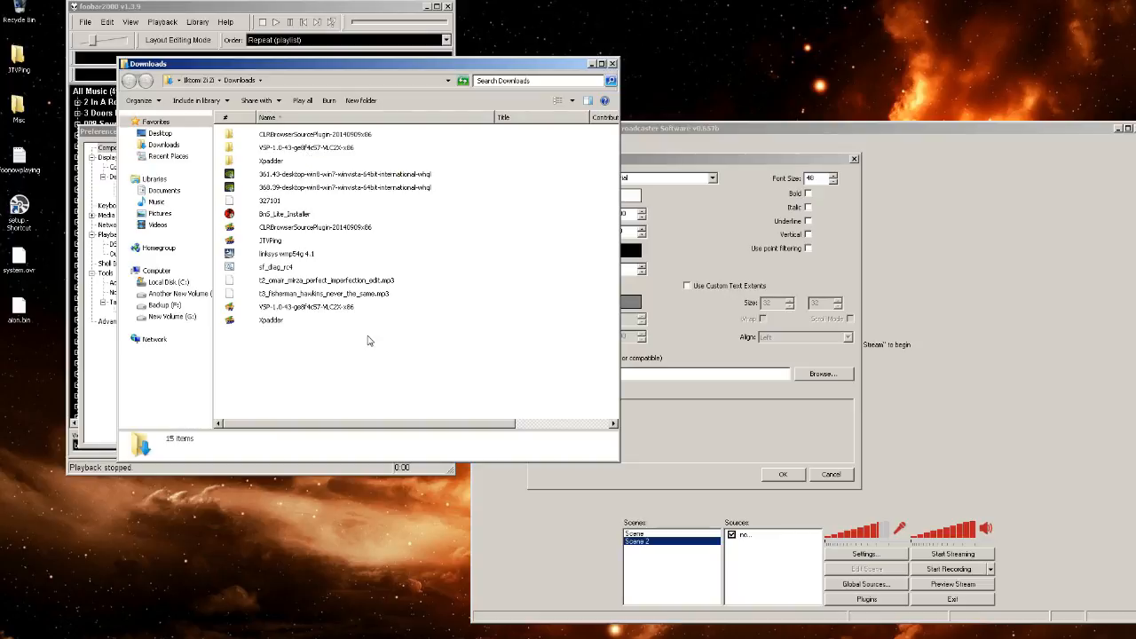
Switch back to Firefox and check its list of recent downloads
mouse_move(373, 637)
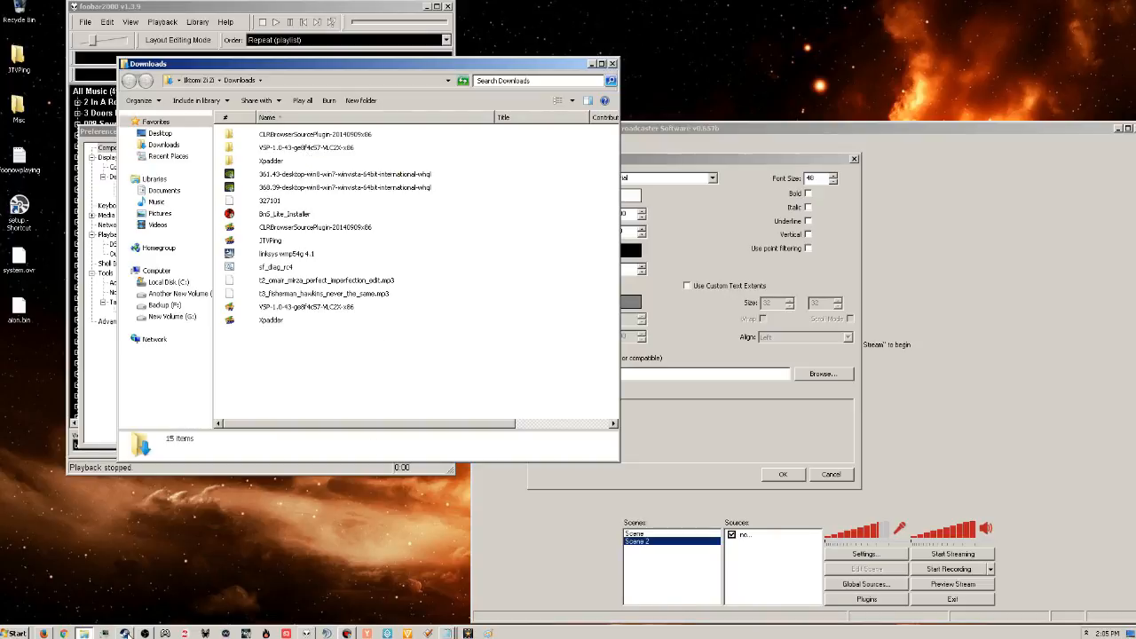
click(43, 633)
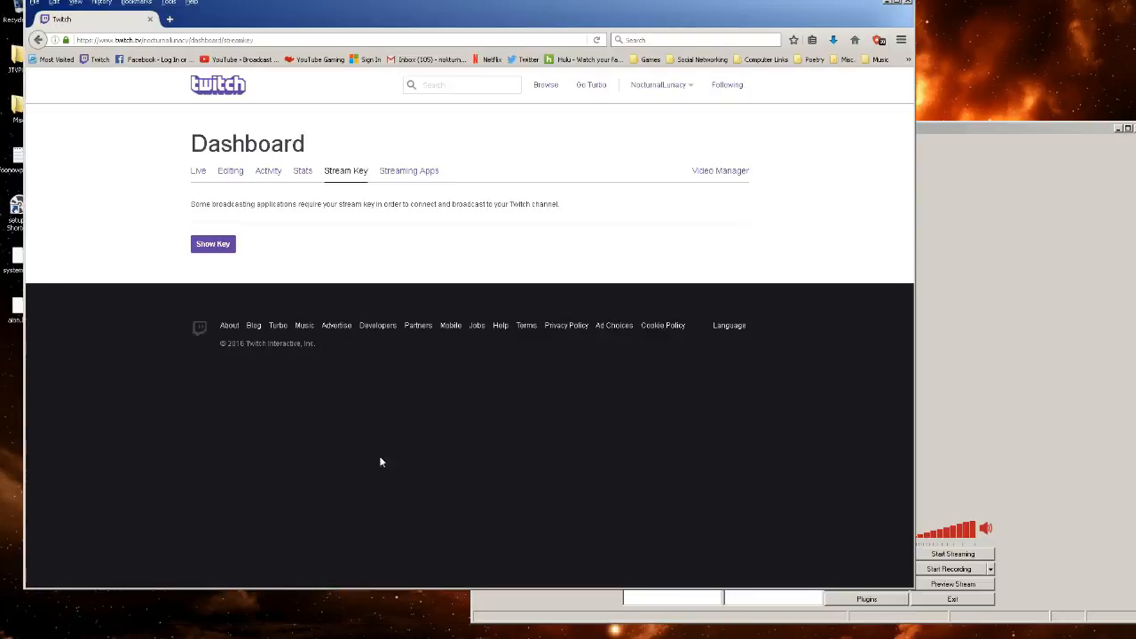
click(833, 39)
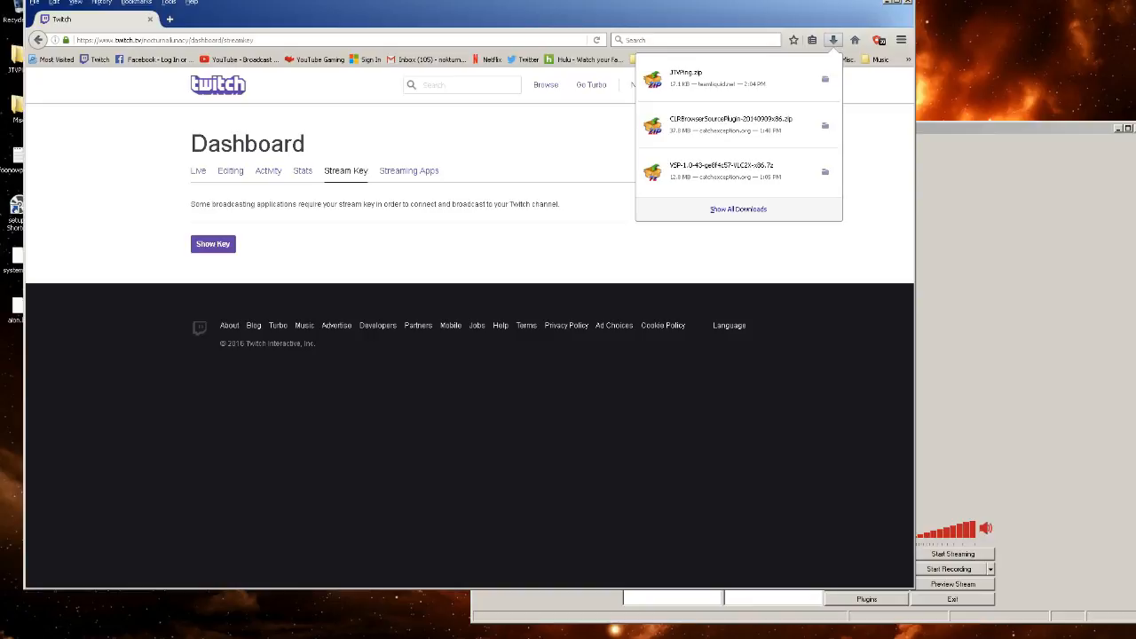
Load the copied link to the Foobar2000:Now Playing Simple wiki page and download foo_np_simple.7z as a saved file
key(alt+Tab)
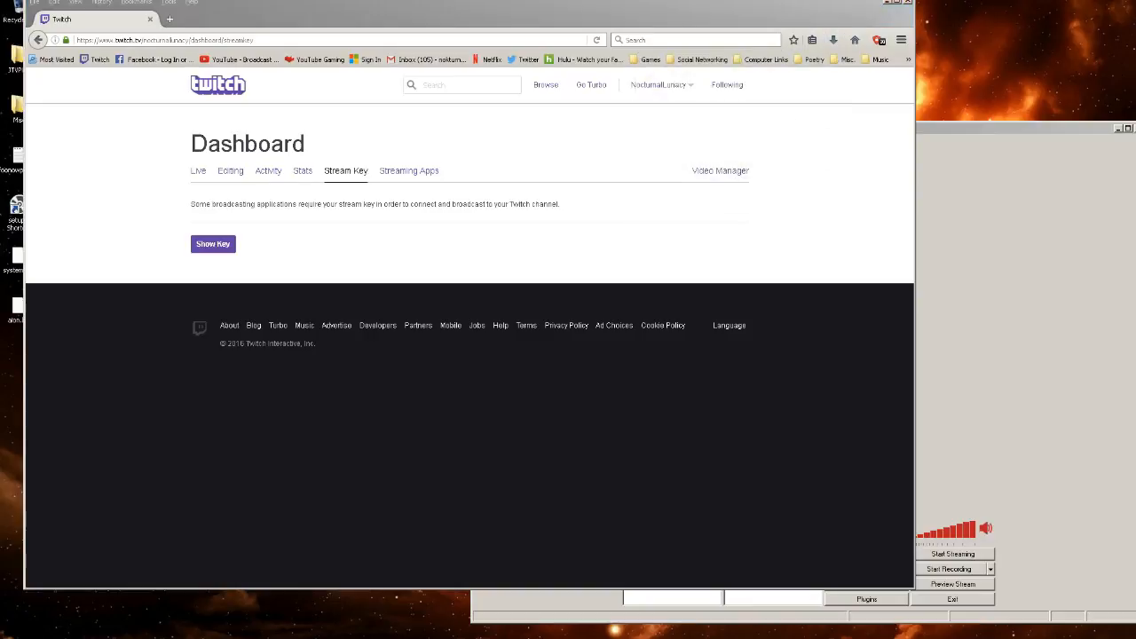
click(211, 39)
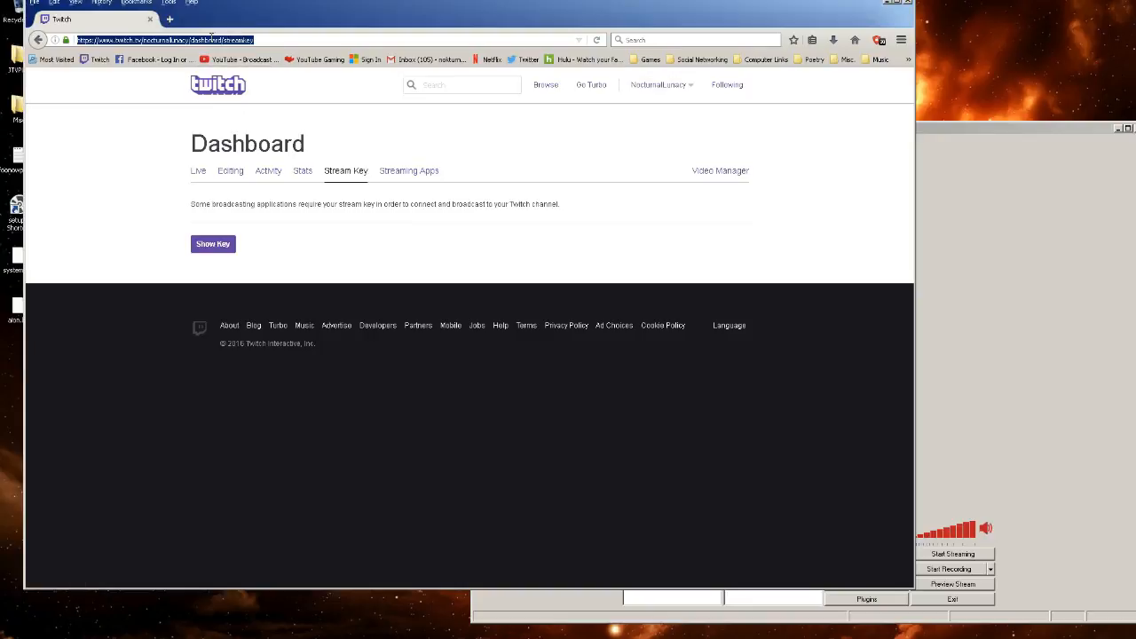
right_click(212, 39)
click(239, 94)
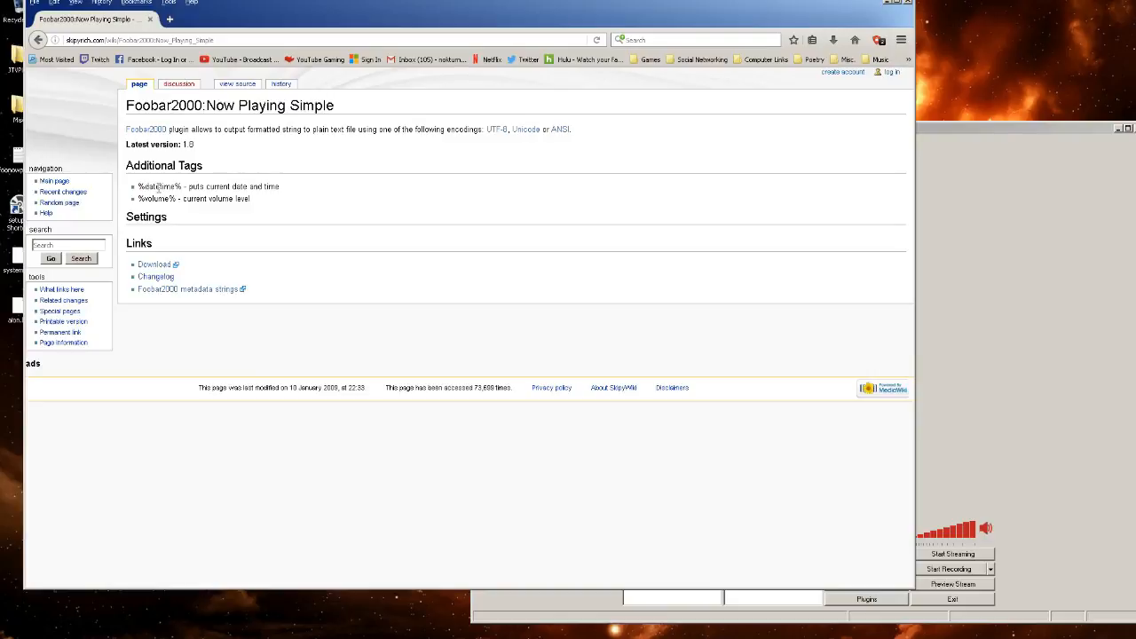
click(155, 266)
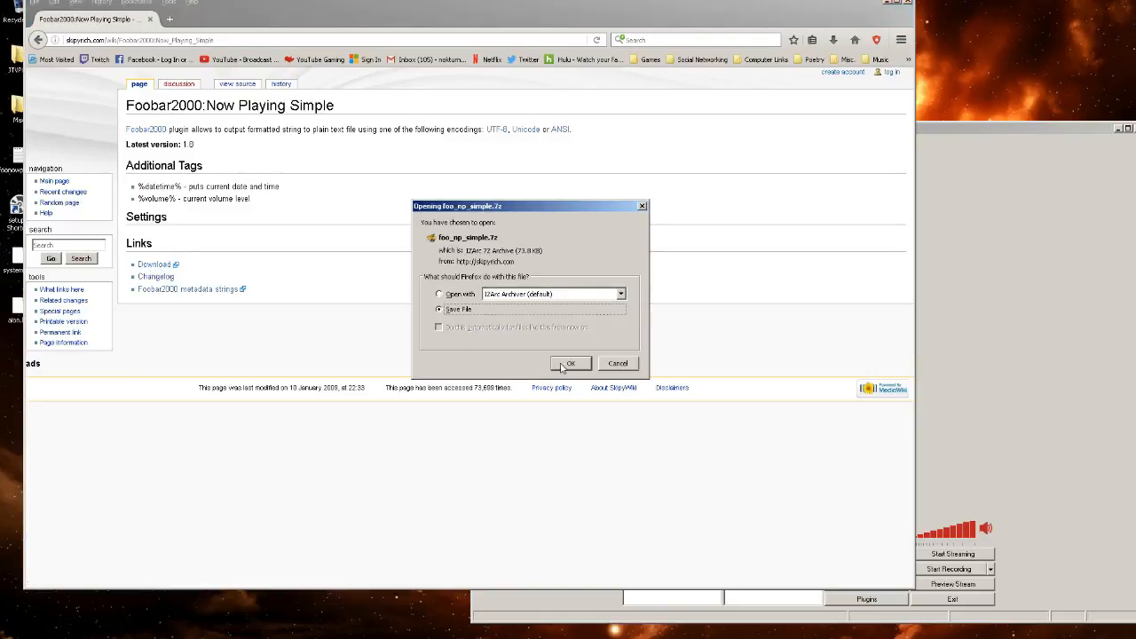
click(561, 364)
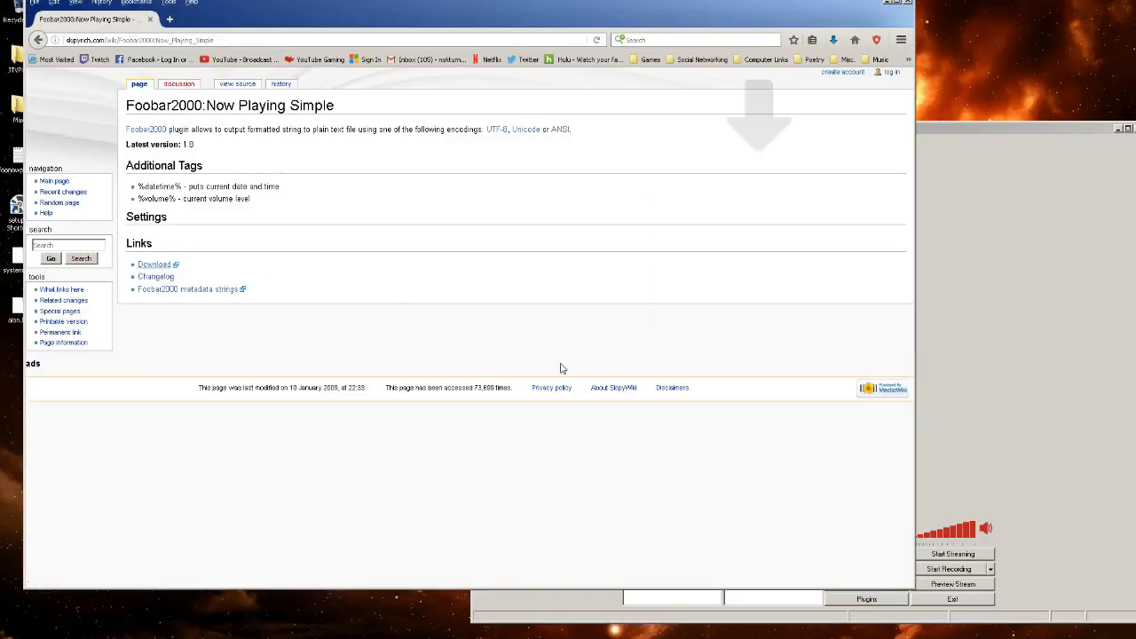
Minimize Firefox and extract the foo_np_simple archive with IZArc into its own foo_np_simple folder in Downloads
click(886, 4)
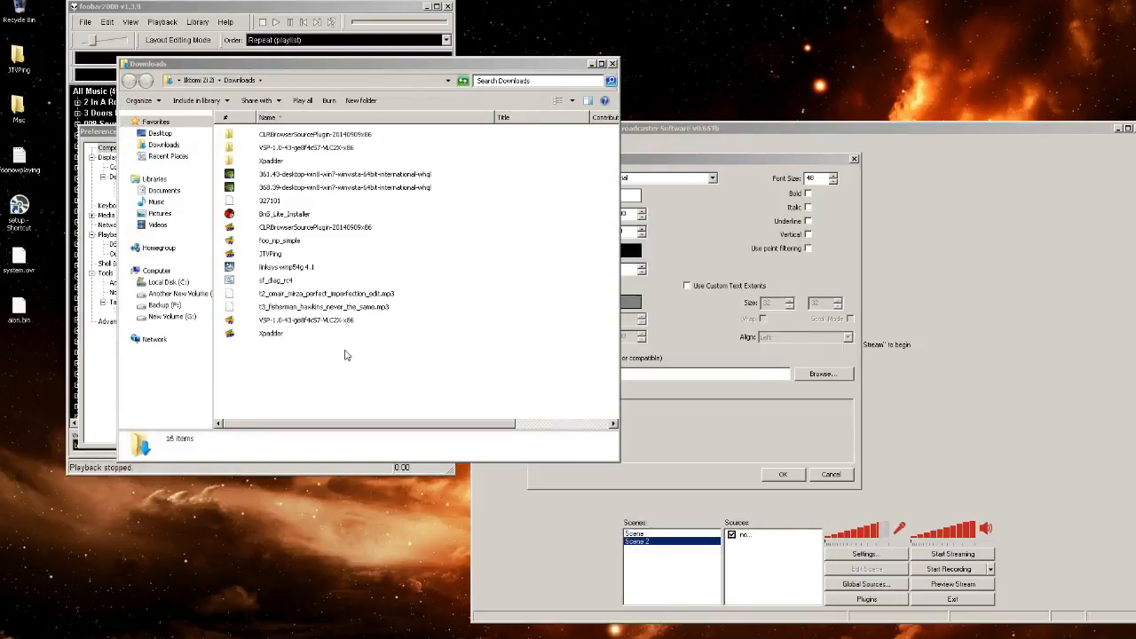
right_click(277, 241)
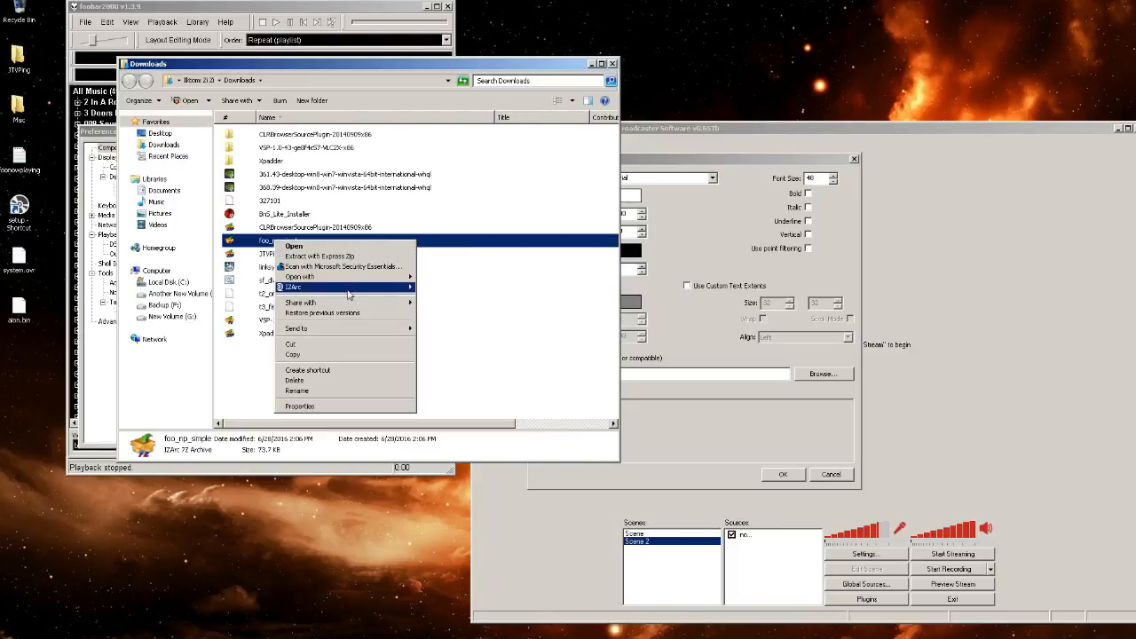
mouse_move(401, 289)
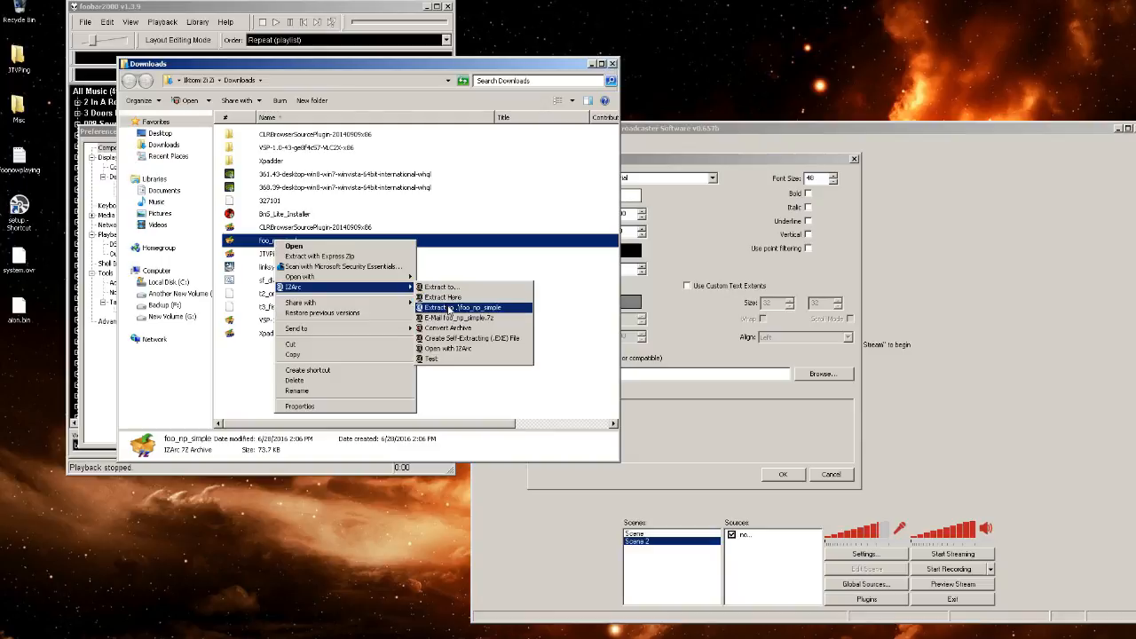
click(449, 310)
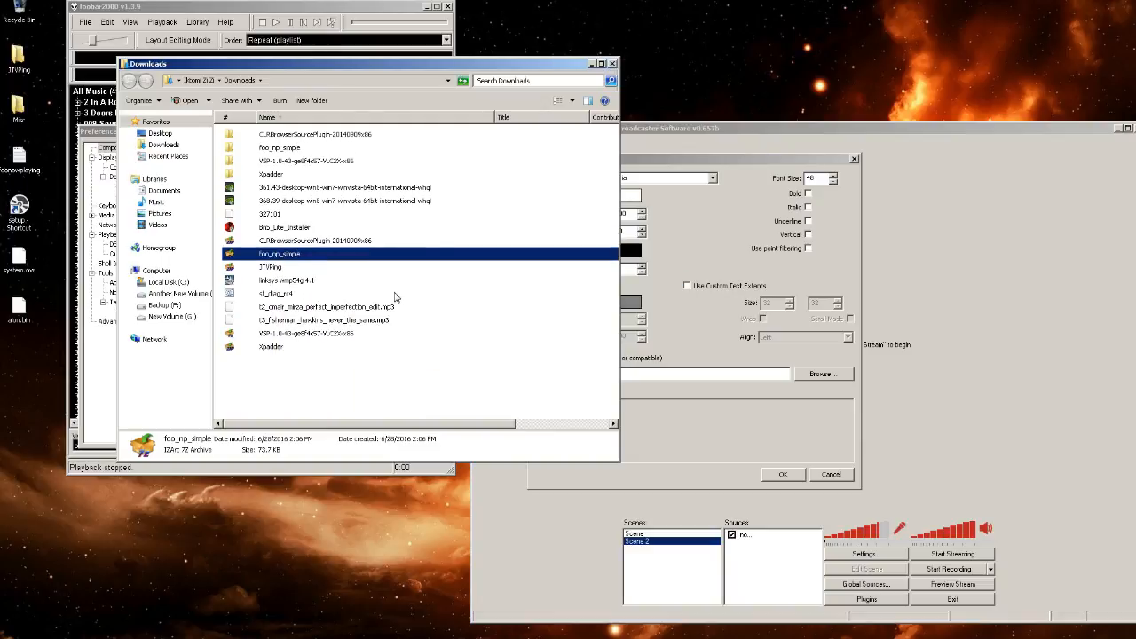
Open the extracted foo_np_simple folder and cut foo_np_simple.dll
double_click(282, 149)
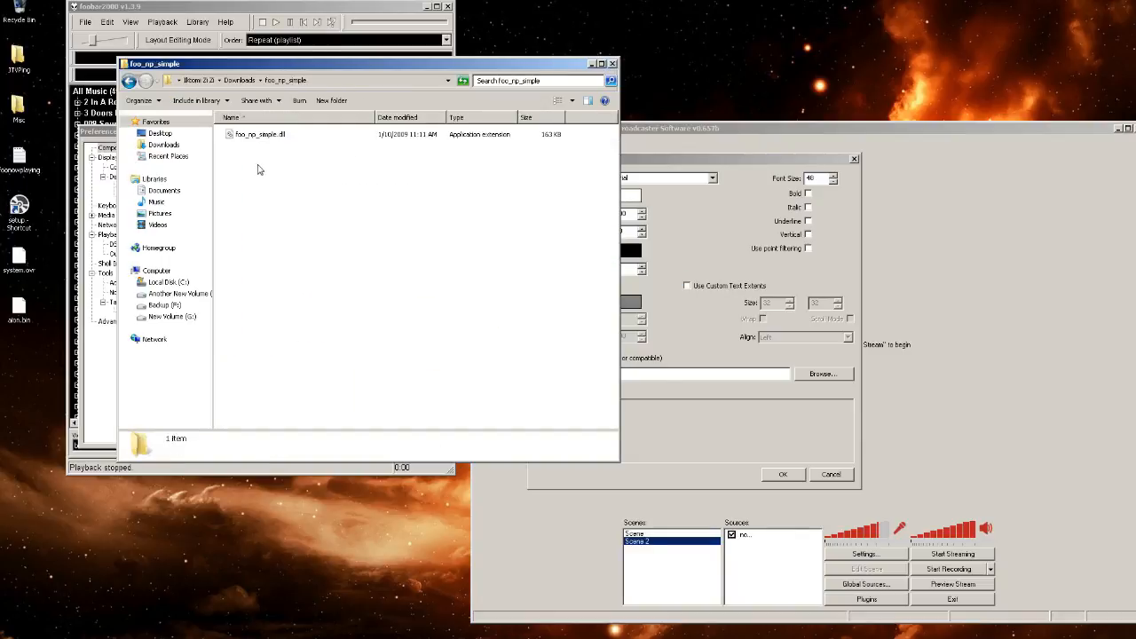
click(259, 136)
right_click(258, 136)
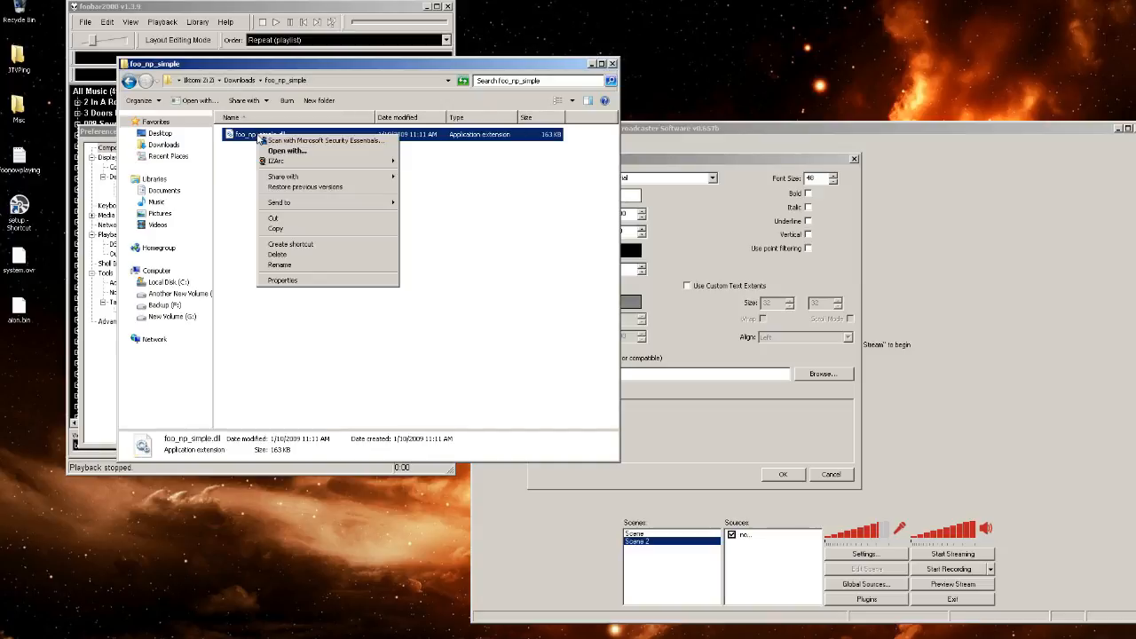
click(277, 220)
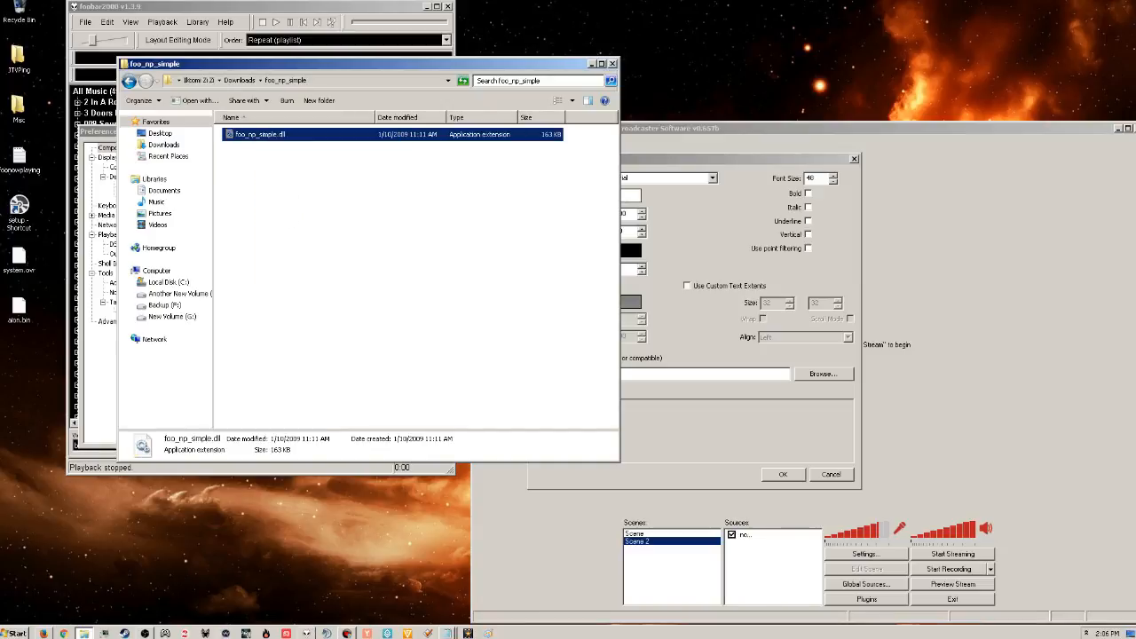
Inspect foobar2000's components folder in Program Files (x86) on drive C, and close both Explorer windows
click(16, 633)
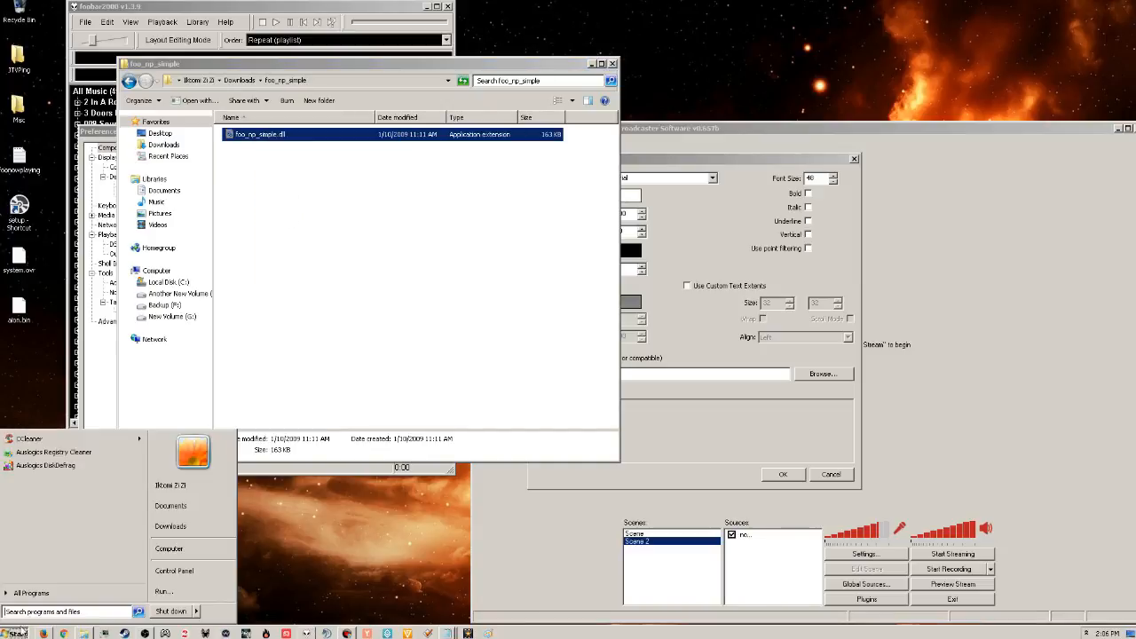
click(188, 557)
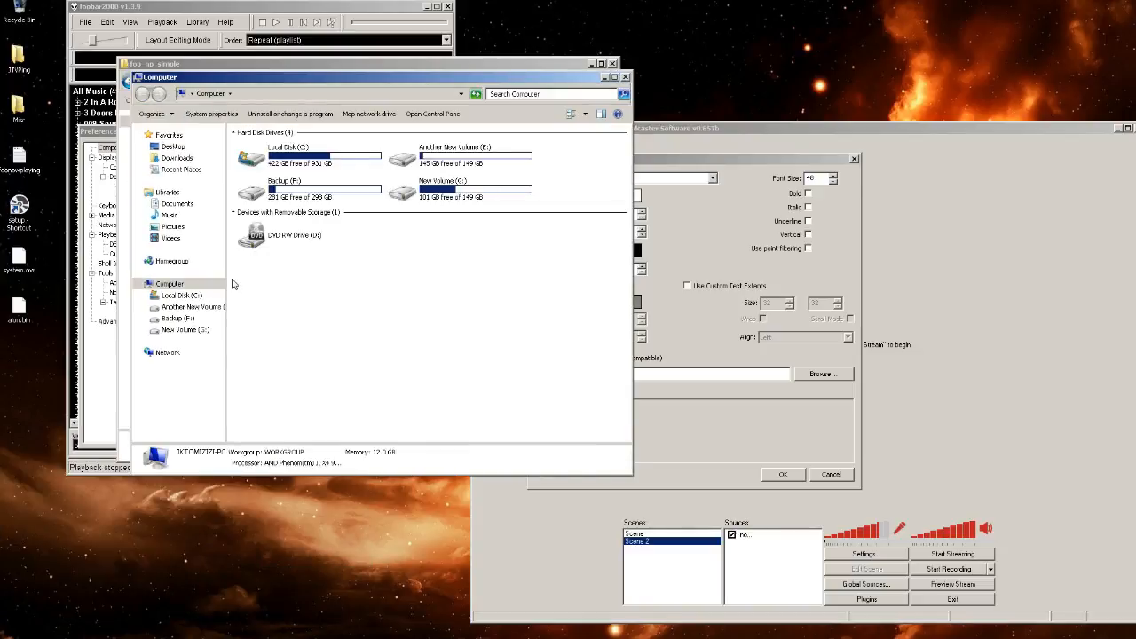
double_click(282, 157)
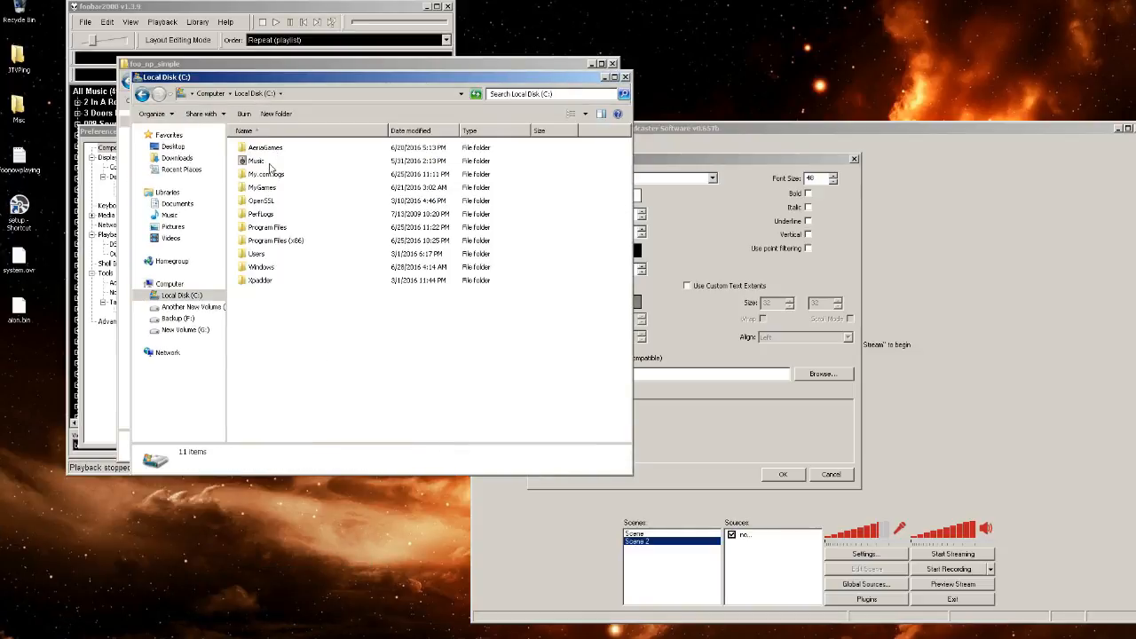
click(274, 244)
double_click(273, 243)
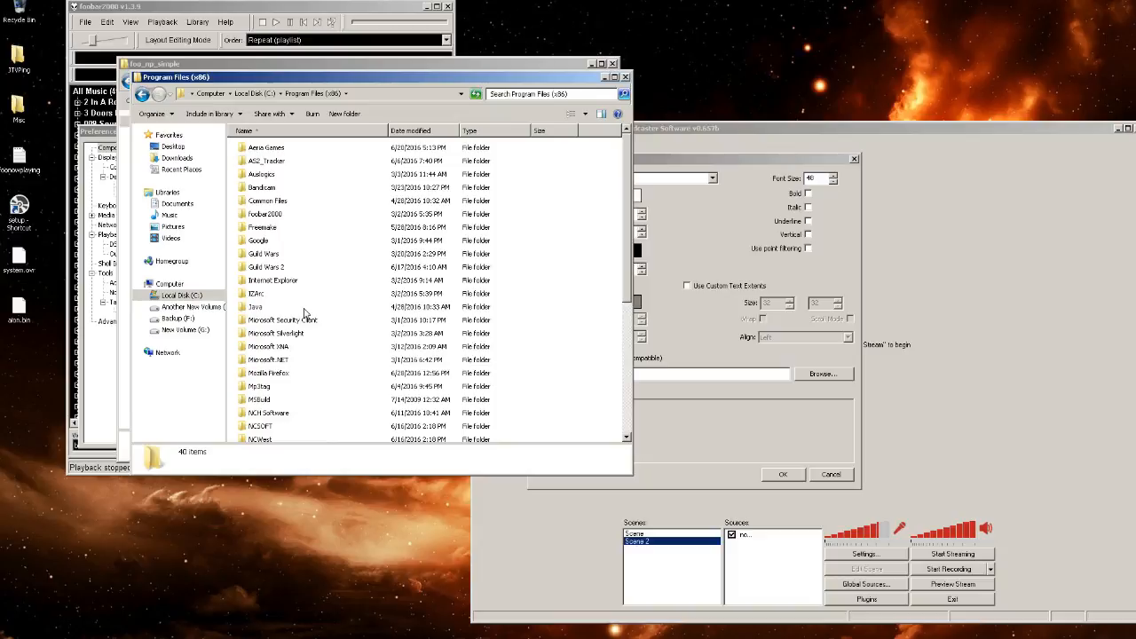
double_click(259, 218)
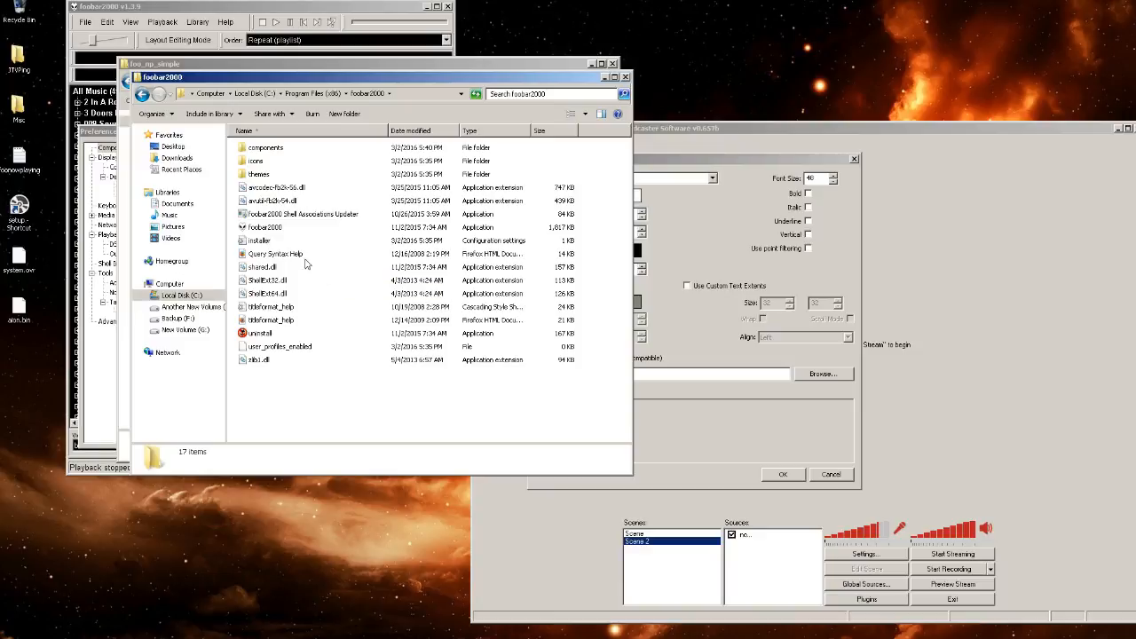
double_click(259, 149)
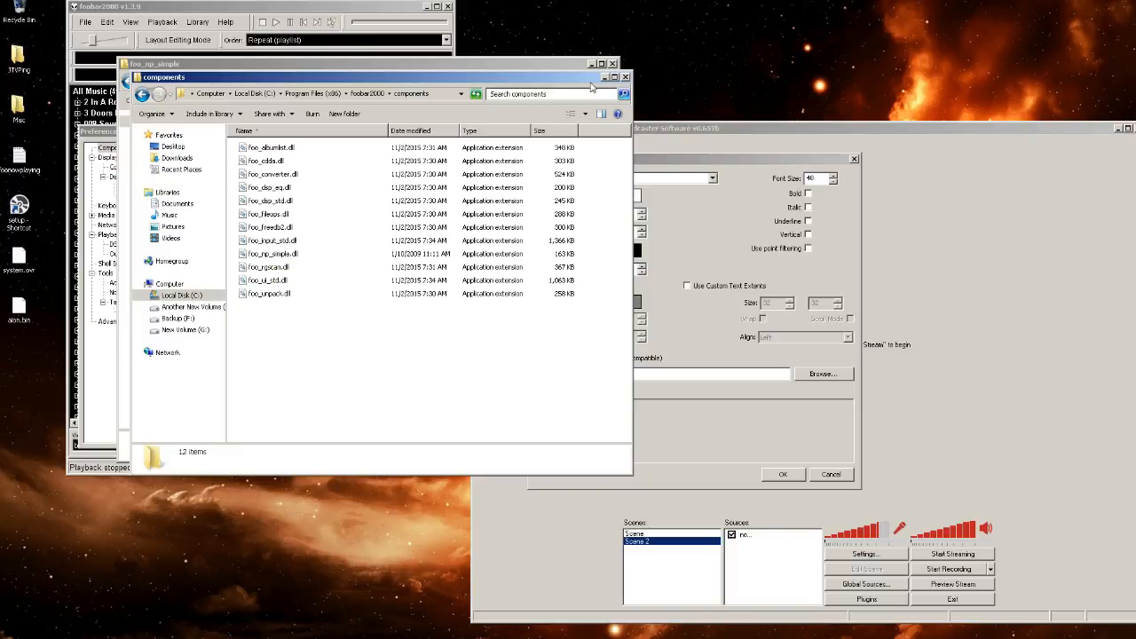
click(626, 77)
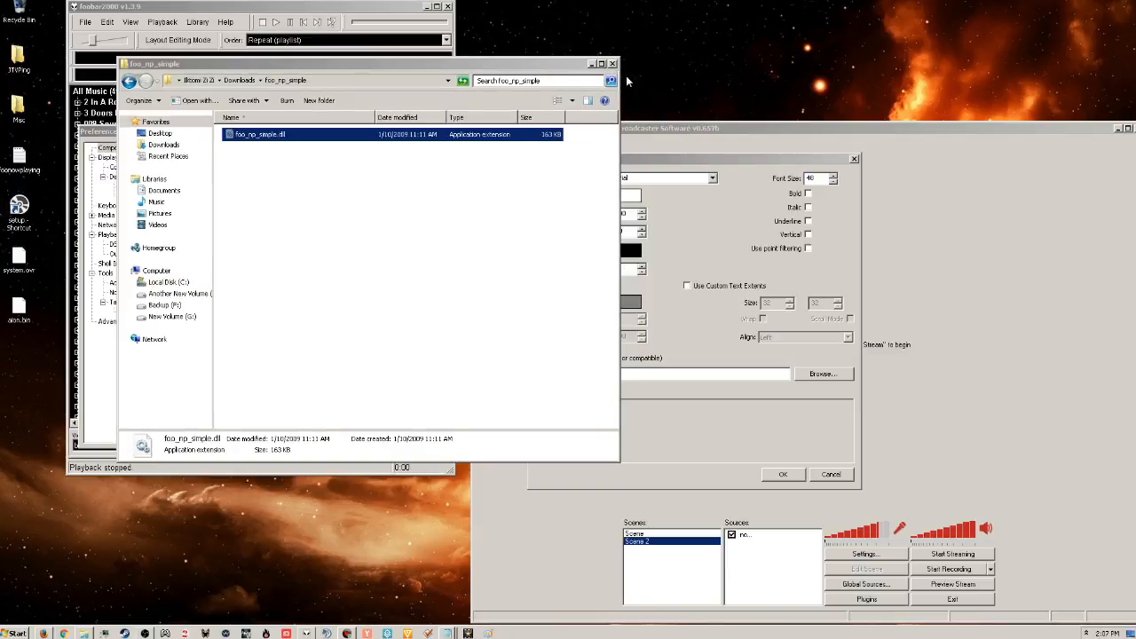
click(613, 64)
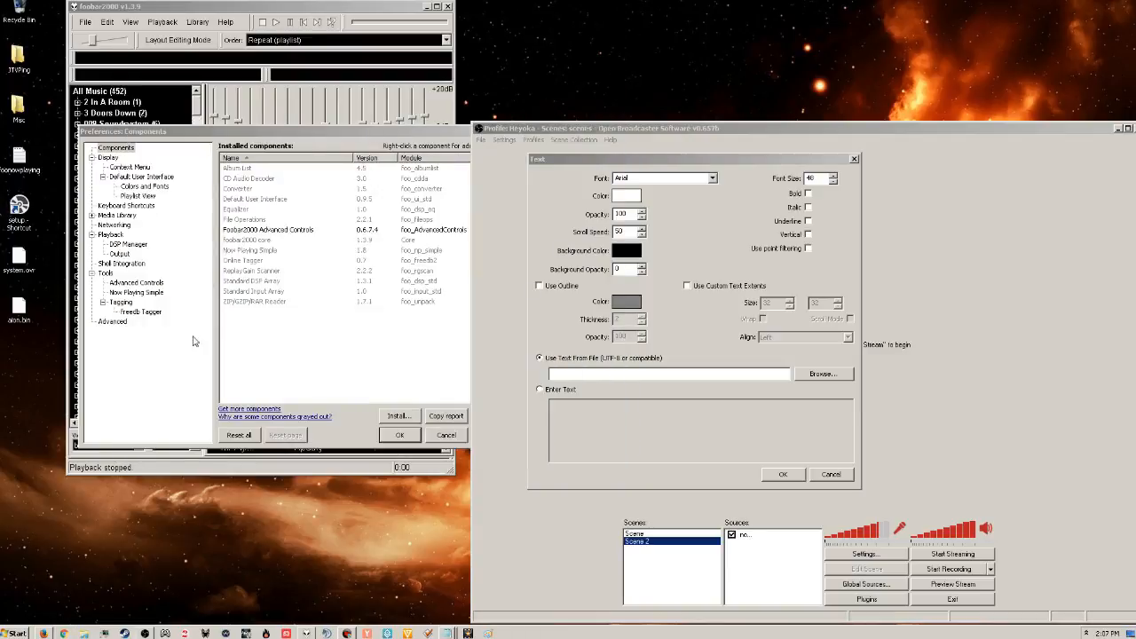
Review the Playback, Output, Advanced Controls and Now Playing Simple pages in the foobar2000 preferences
click(202, 404)
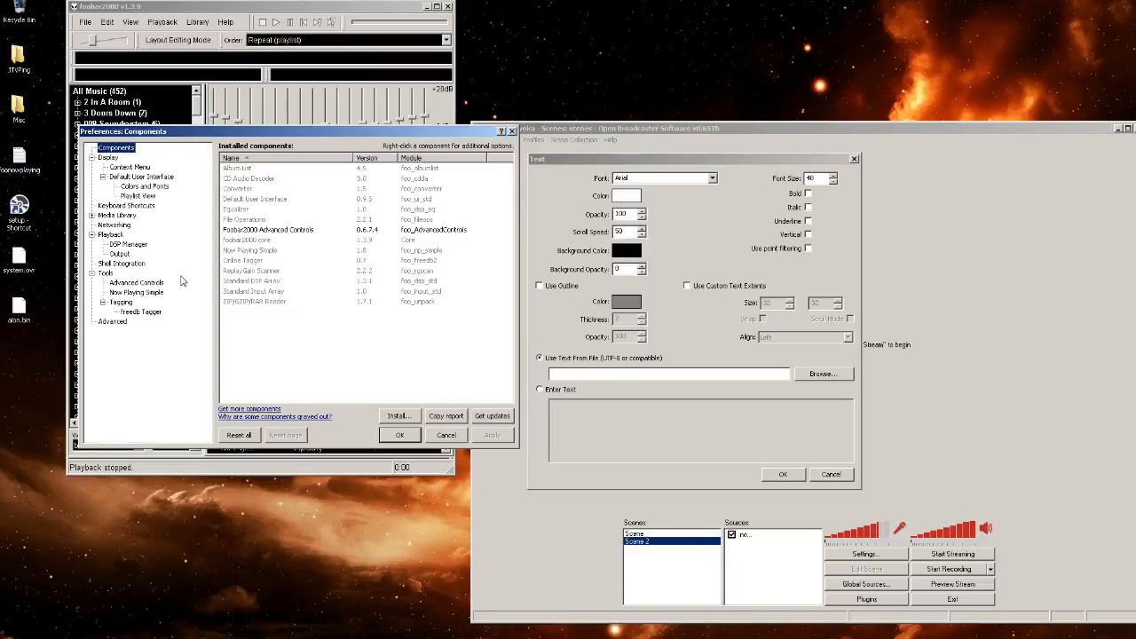
click(111, 235)
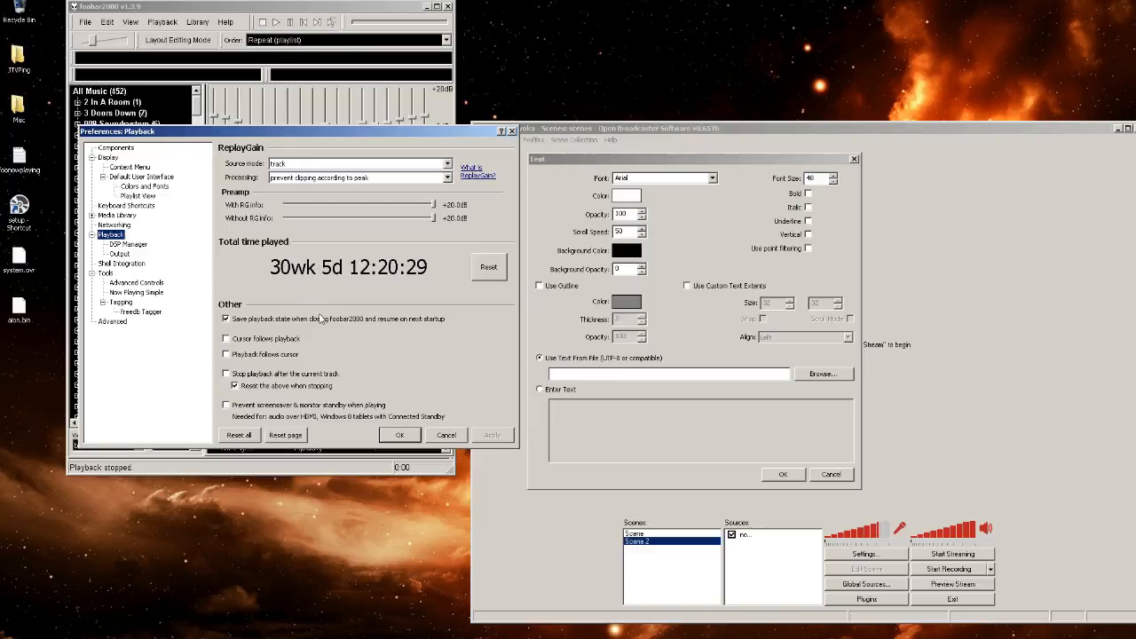
click(119, 253)
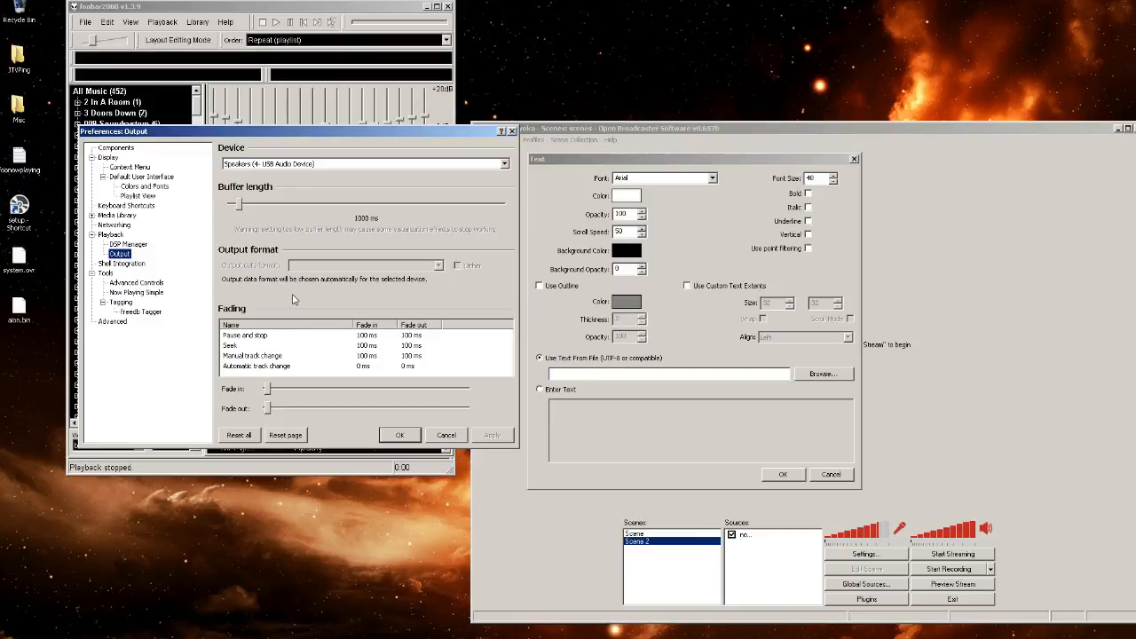
click(126, 284)
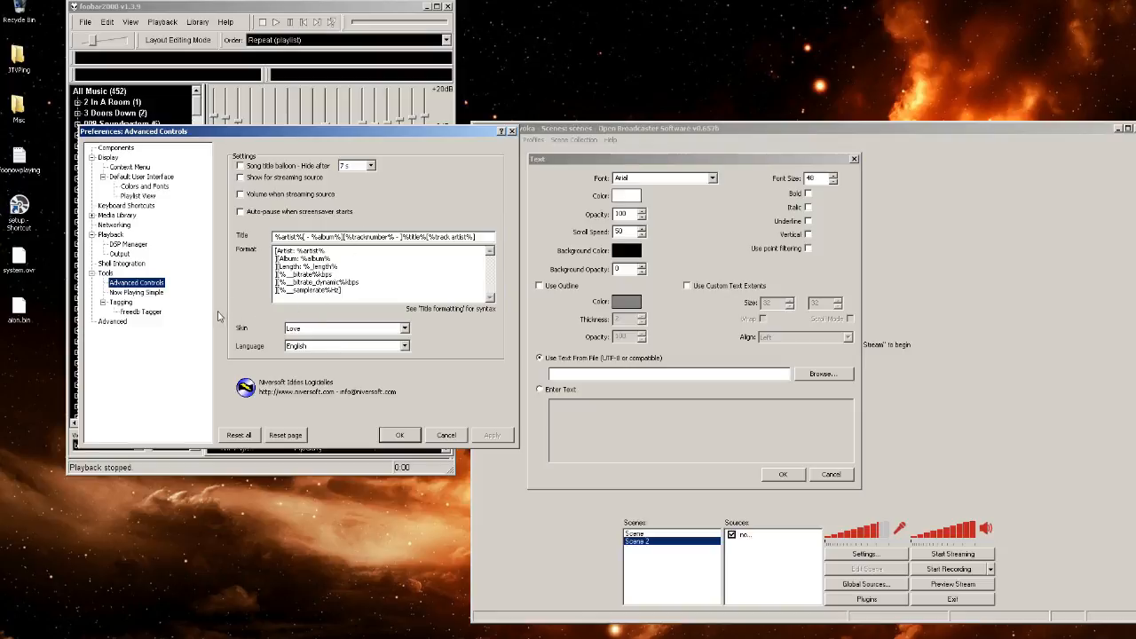
click(136, 293)
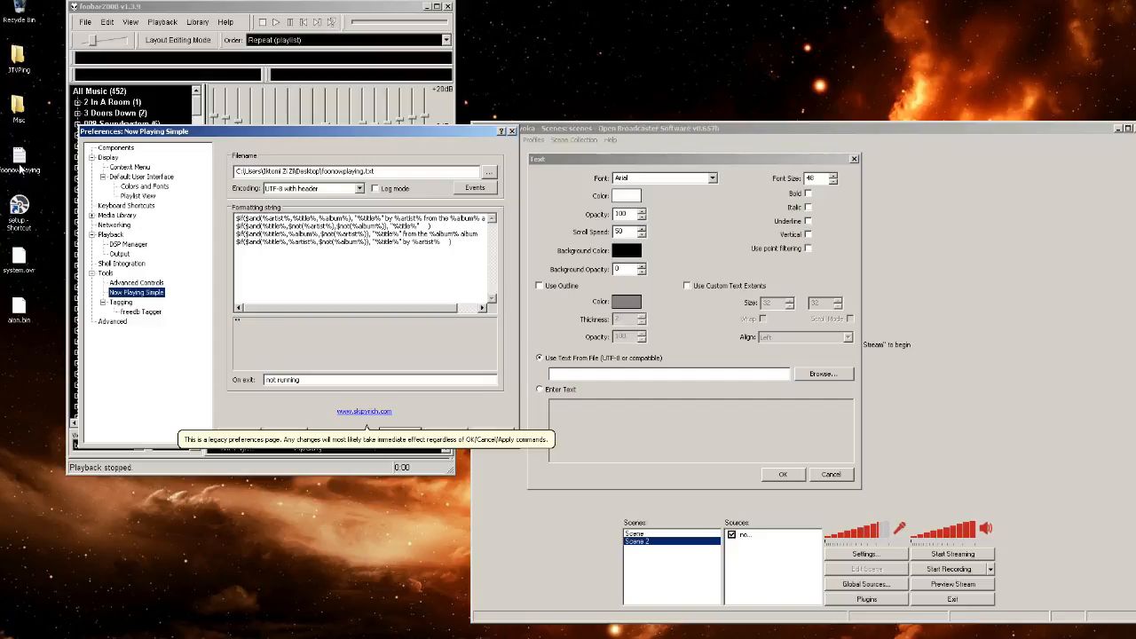
Create a new text document on the desktop and view it in Now Playing Simple's output file picker without choosing another file
right_click(23, 387)
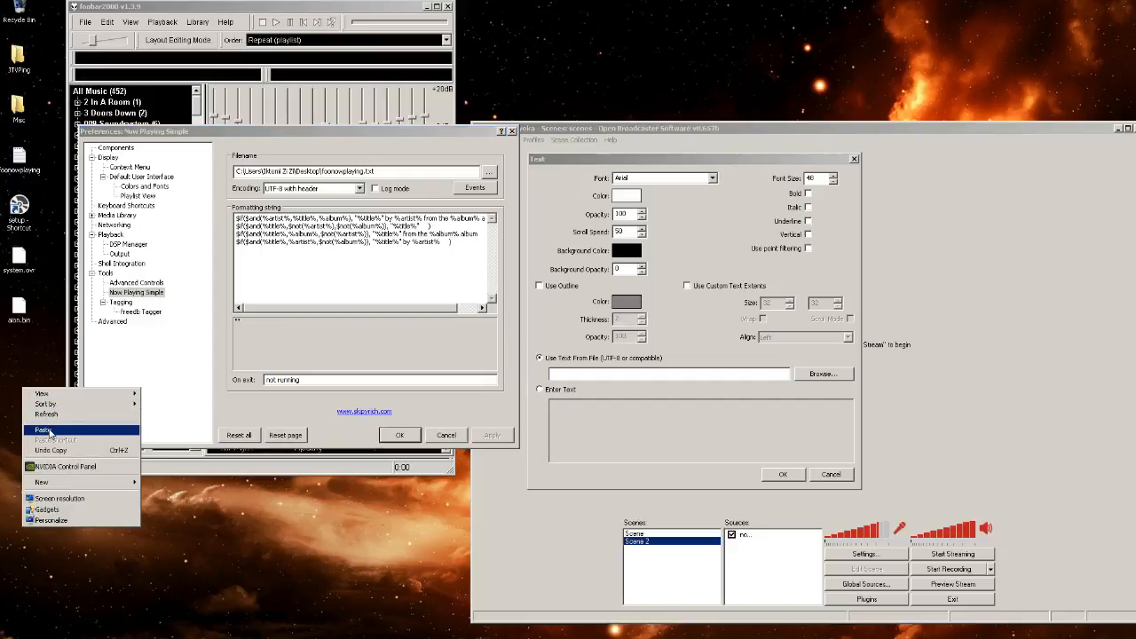
mouse_move(127, 491)
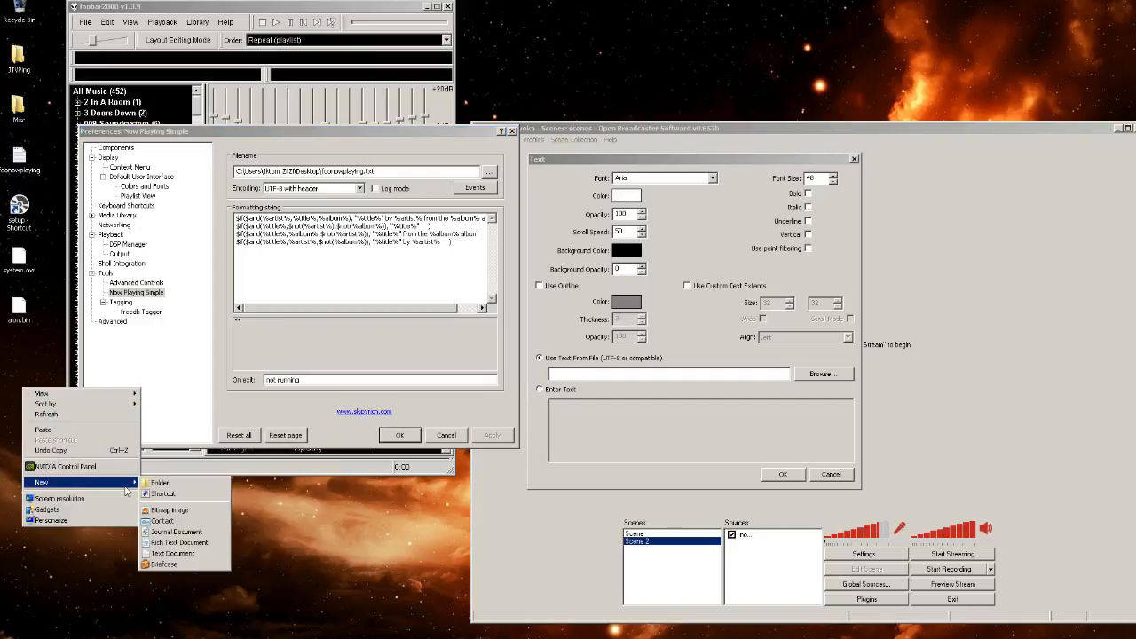
click(173, 554)
click(20, 465)
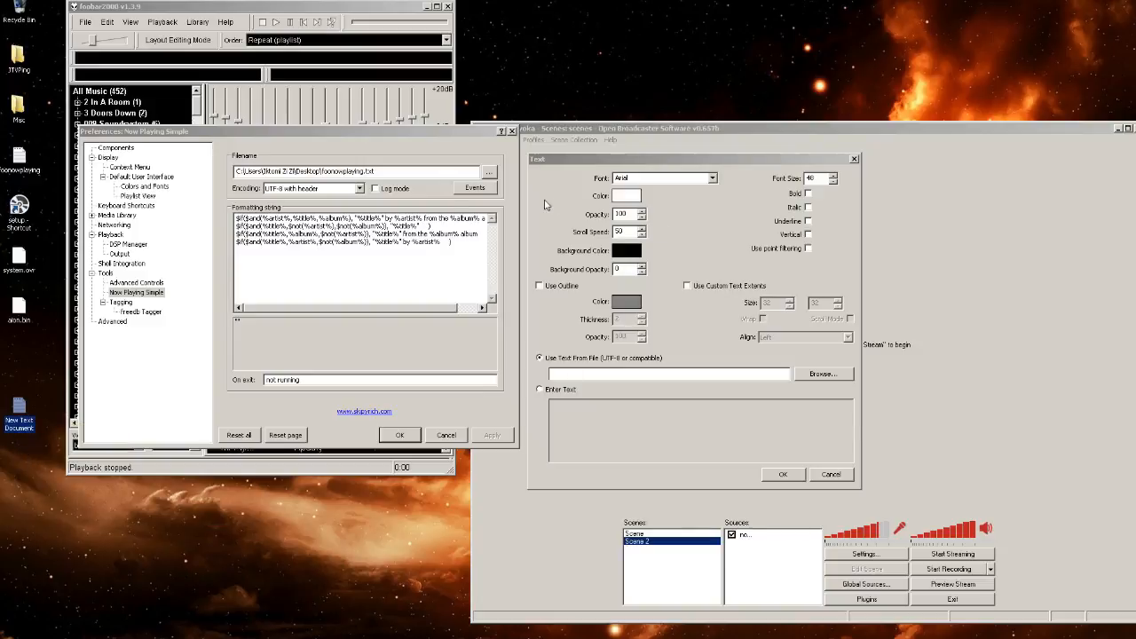
click(490, 173)
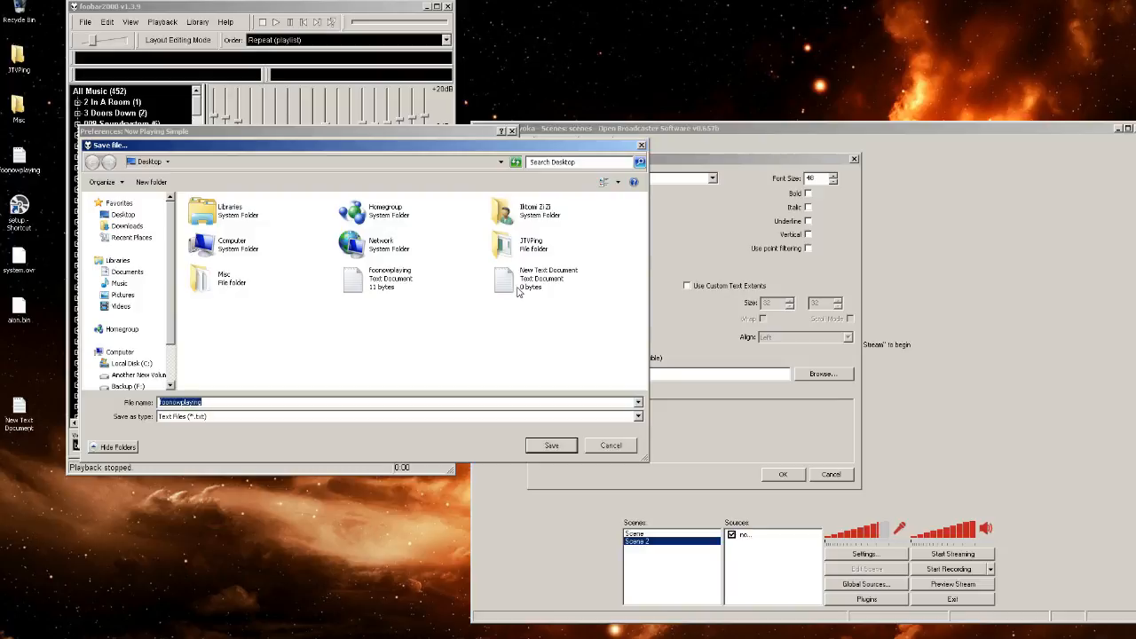
click(618, 445)
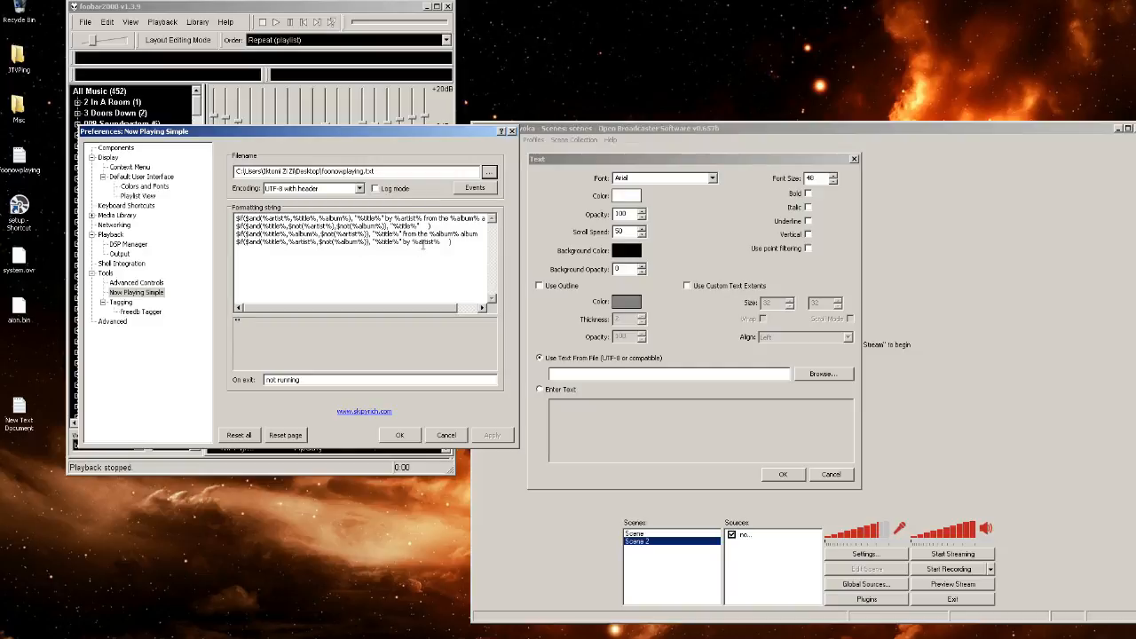
Copy the entire Now Playing Simple formatting string and close the foobar2000 preferences with OK
drag(459, 243, 235, 217)
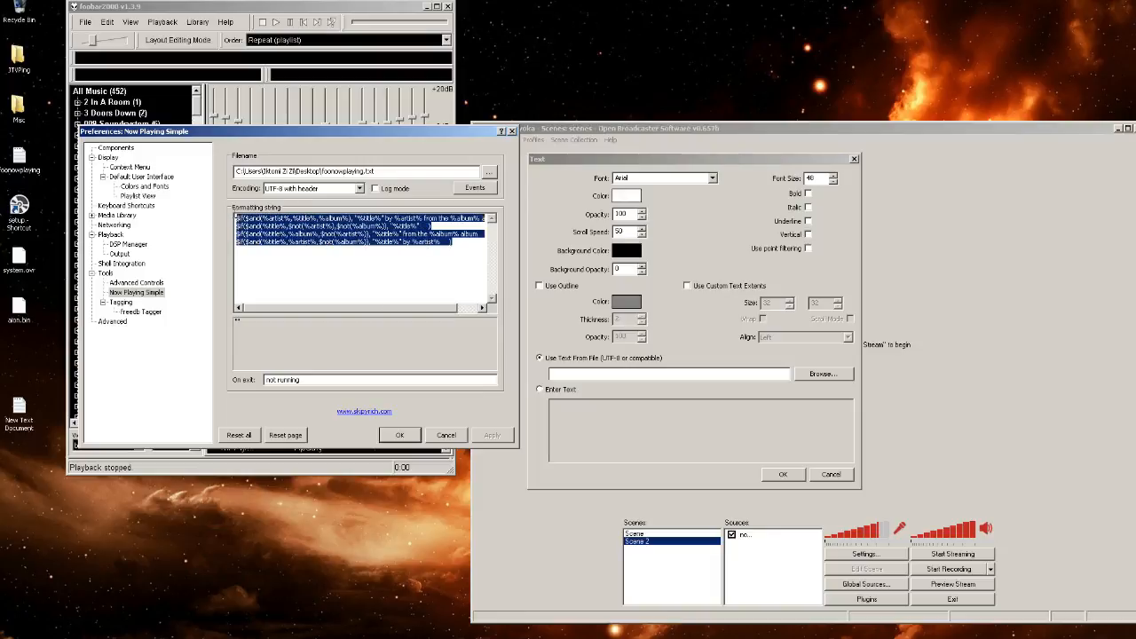
right_click(251, 226)
click(275, 258)
key(alt+Tab)
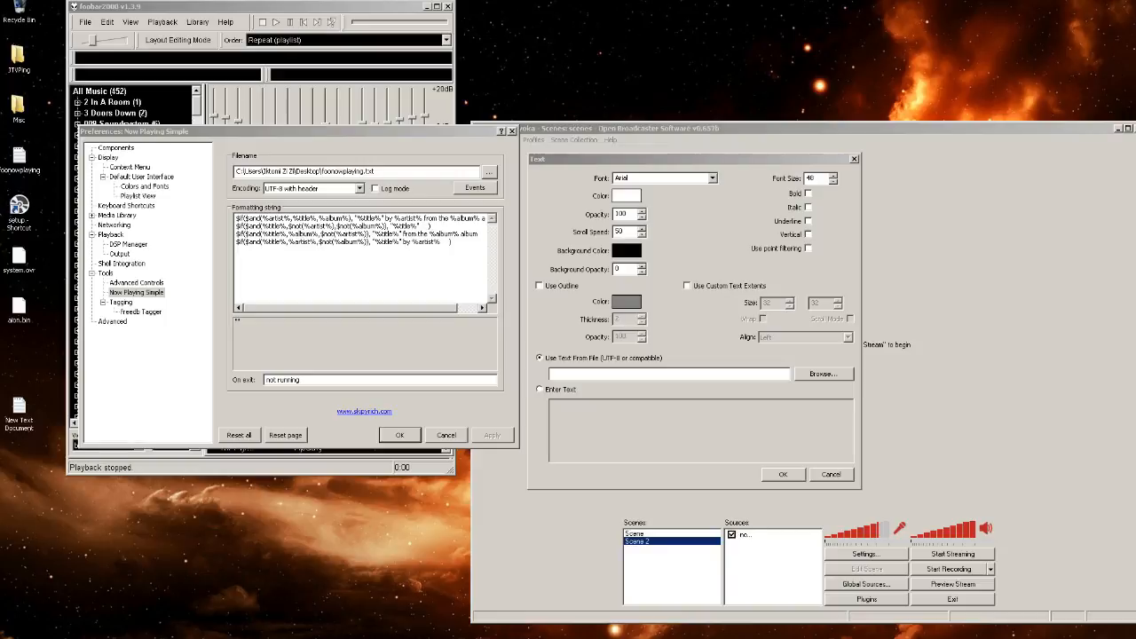
click(337, 352)
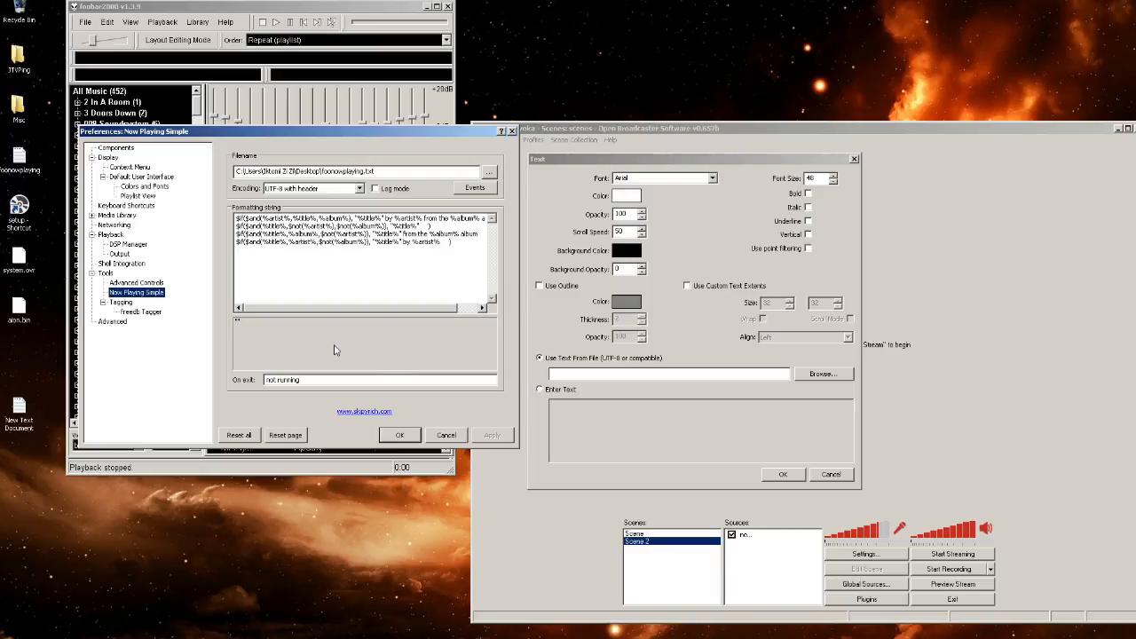
click(400, 436)
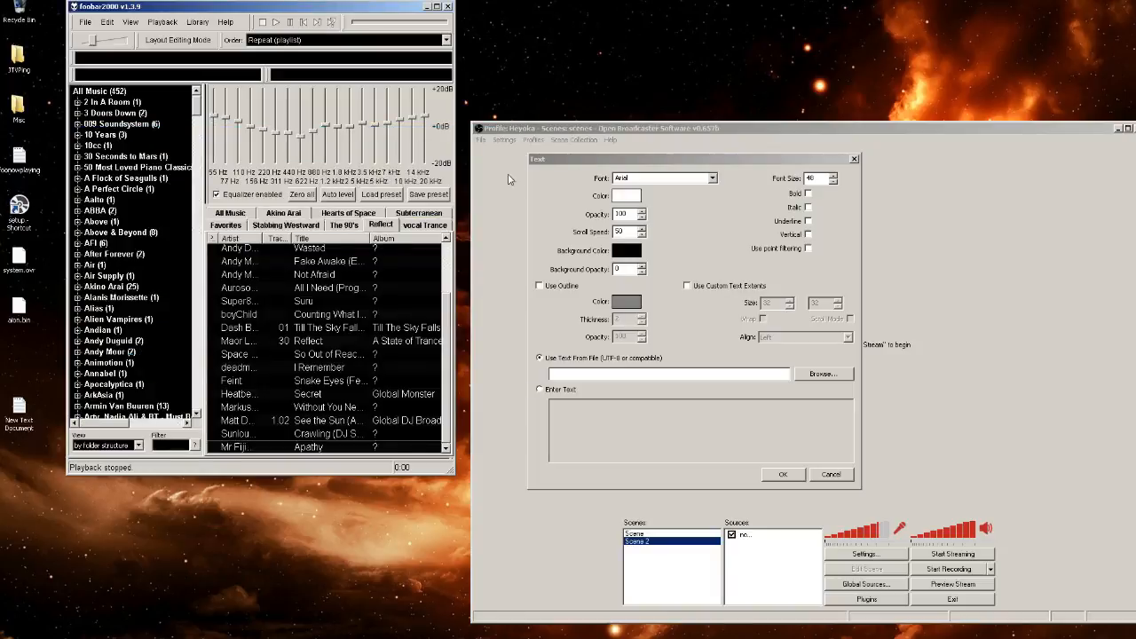
Set the OBS text source to read from foonowplaying.txt on the desktop and accept its settings
click(823, 375)
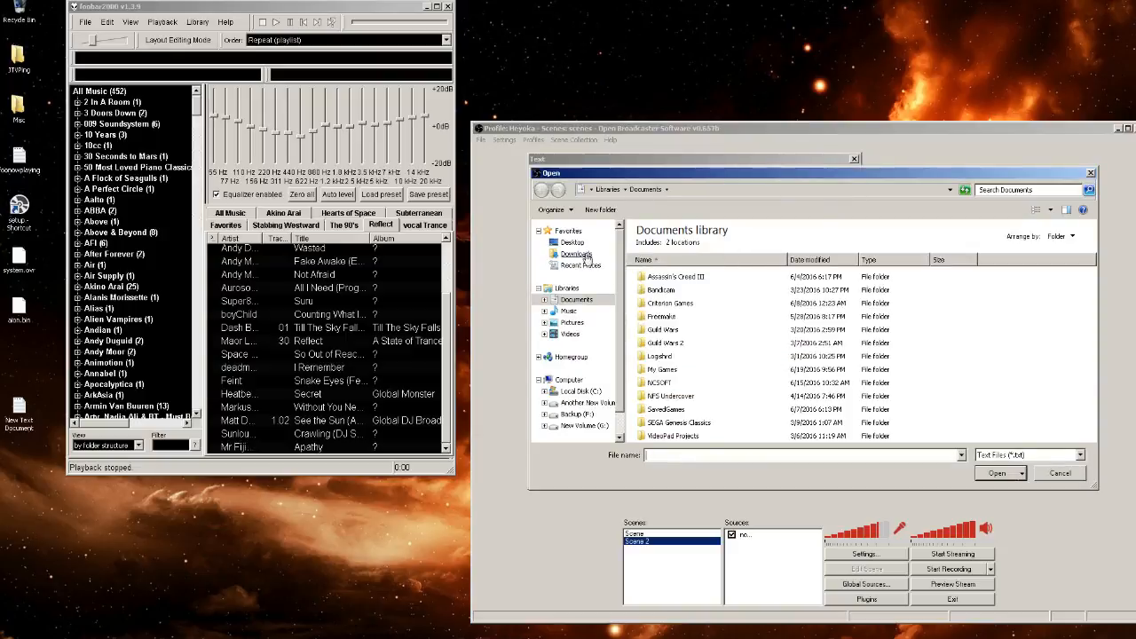
click(573, 245)
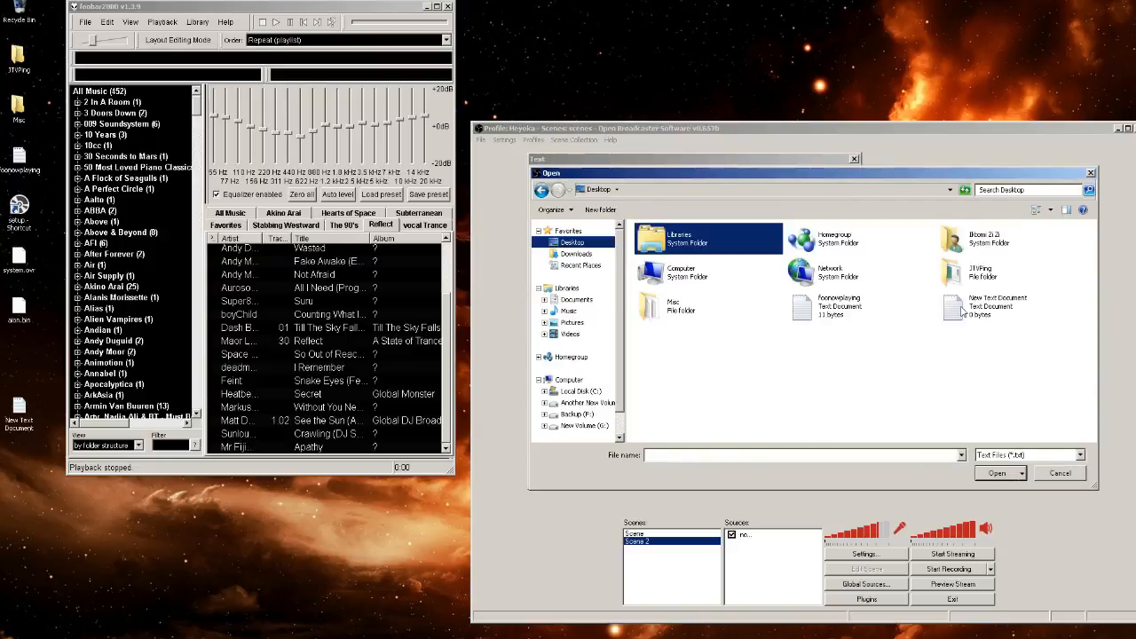
double_click(830, 306)
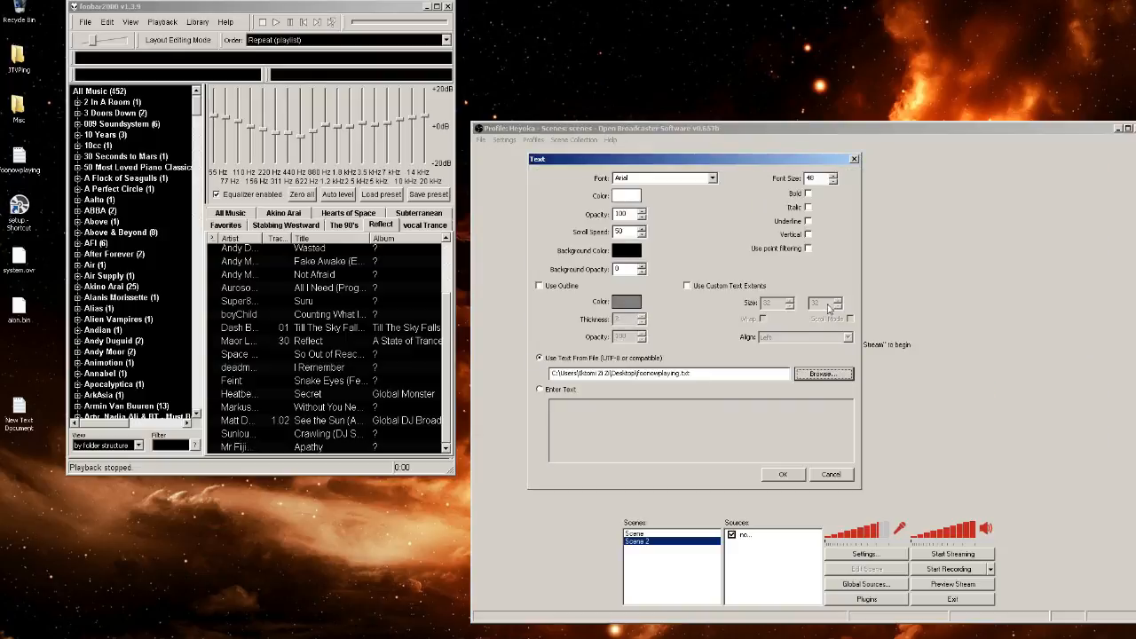
click(770, 472)
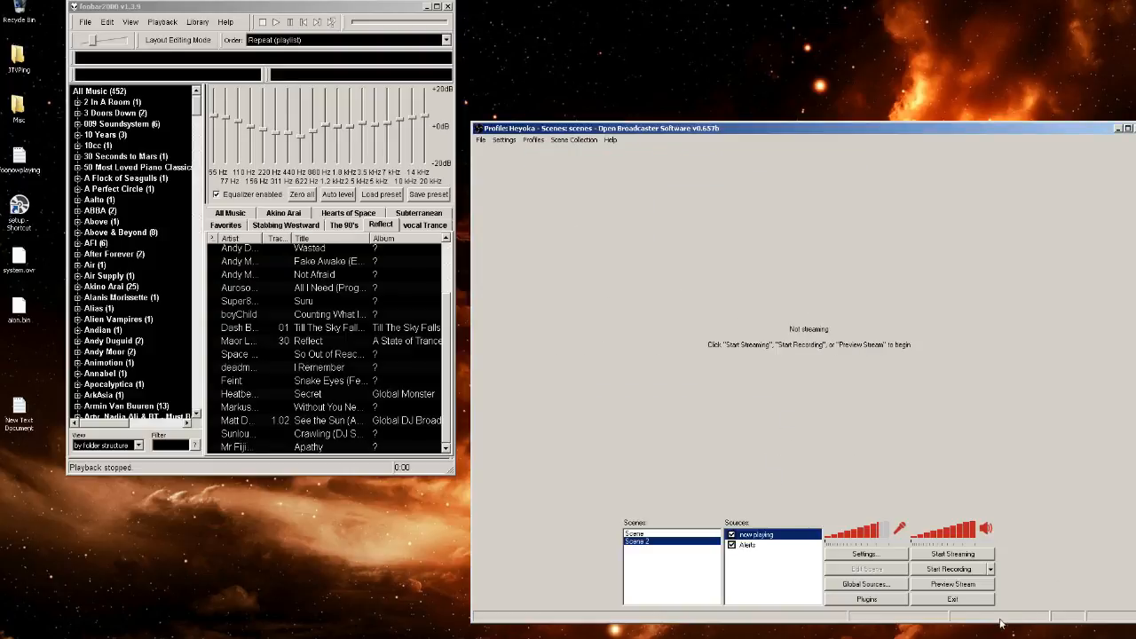
Preview the stream, then move the now playing text away from the corner of the scene and enlarge it
click(966, 589)
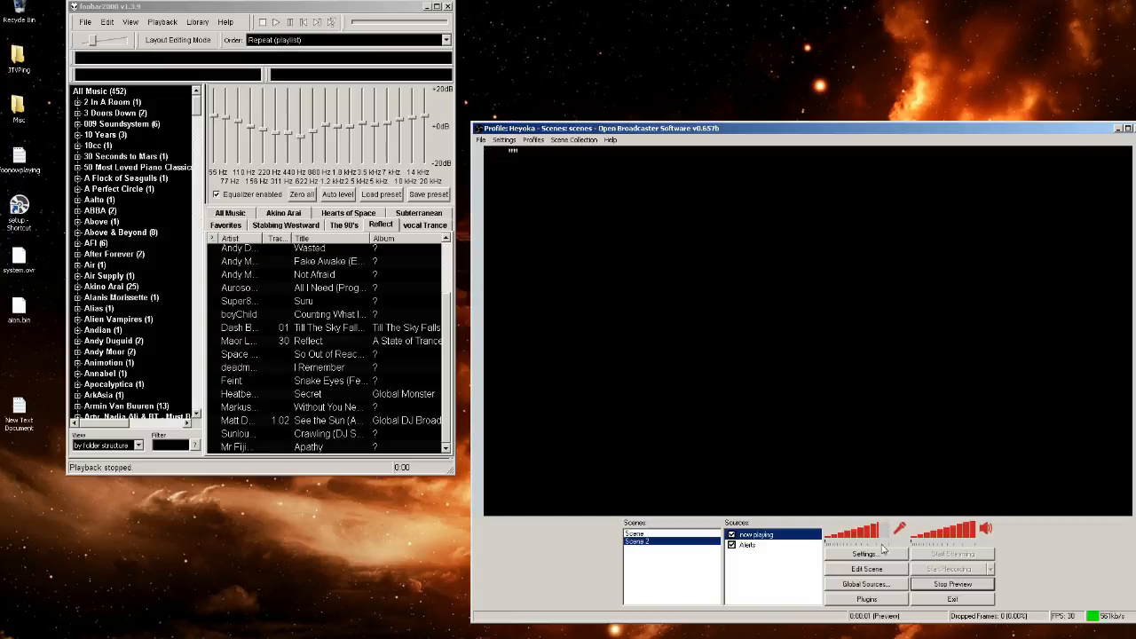
click(876, 572)
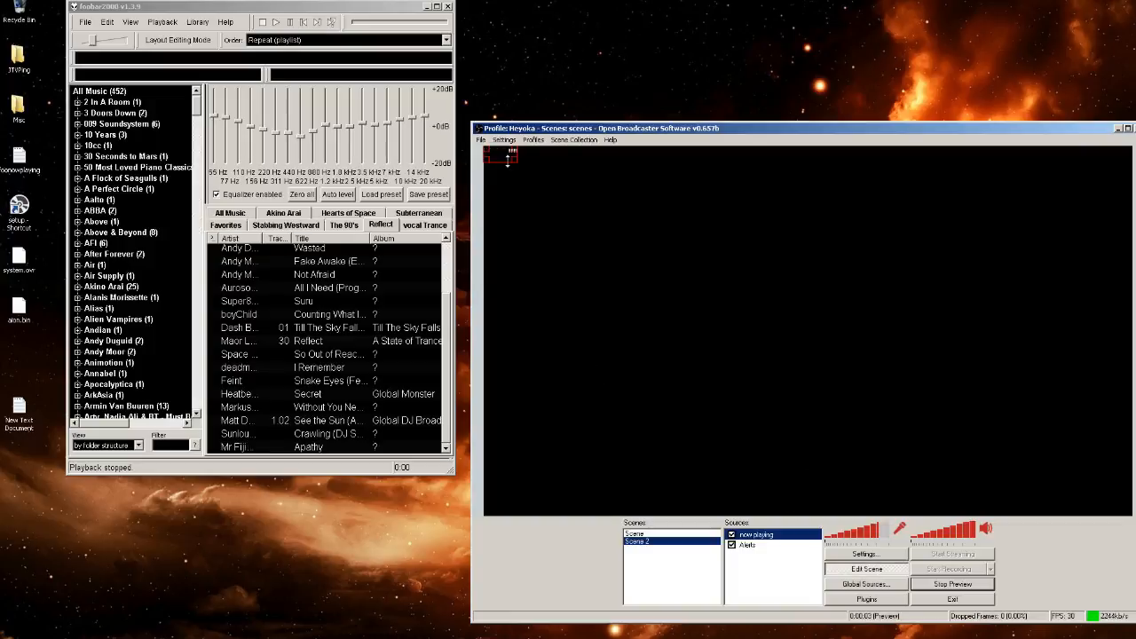
drag(523, 184, 663, 285)
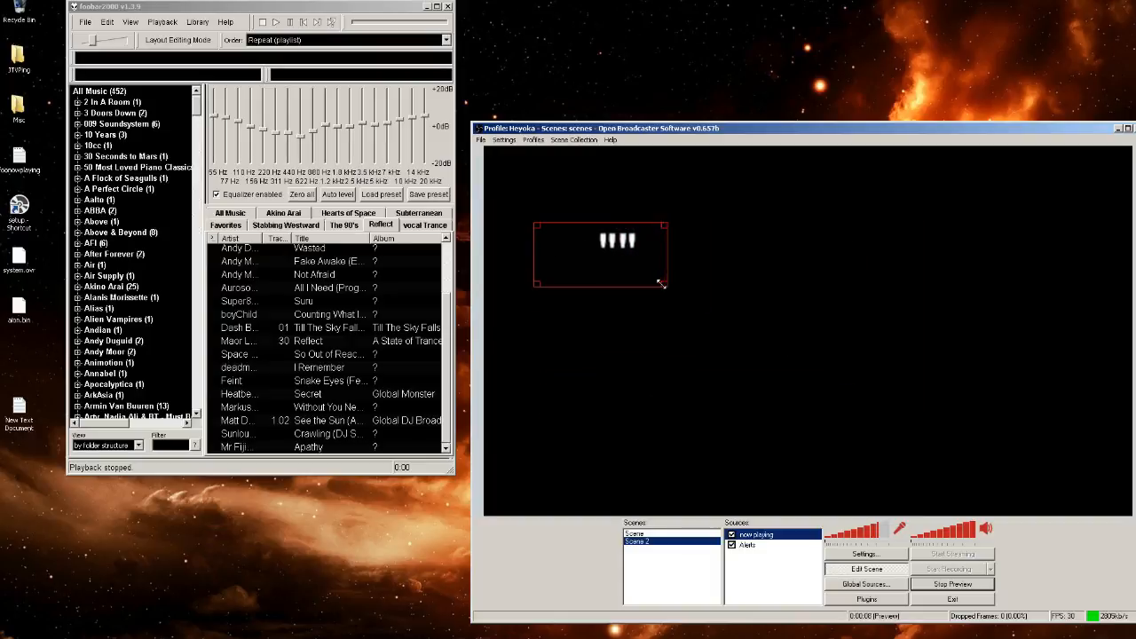
click(858, 573)
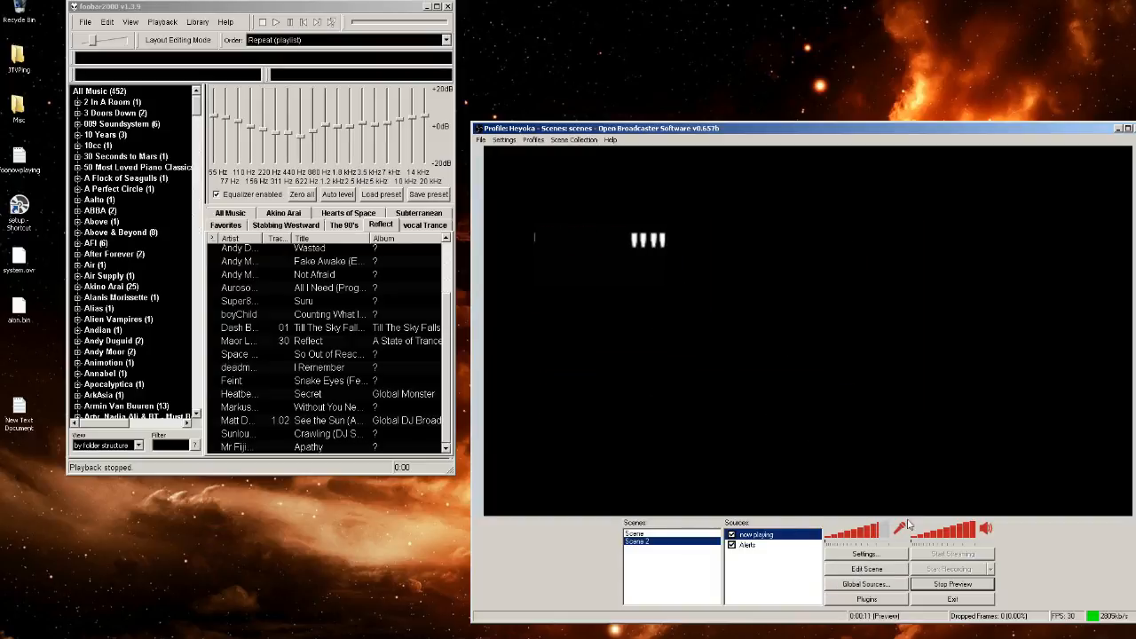
Reduce the now playing source's font size and check the text's bounds in scene editing mode
right_click(756, 537)
click(775, 610)
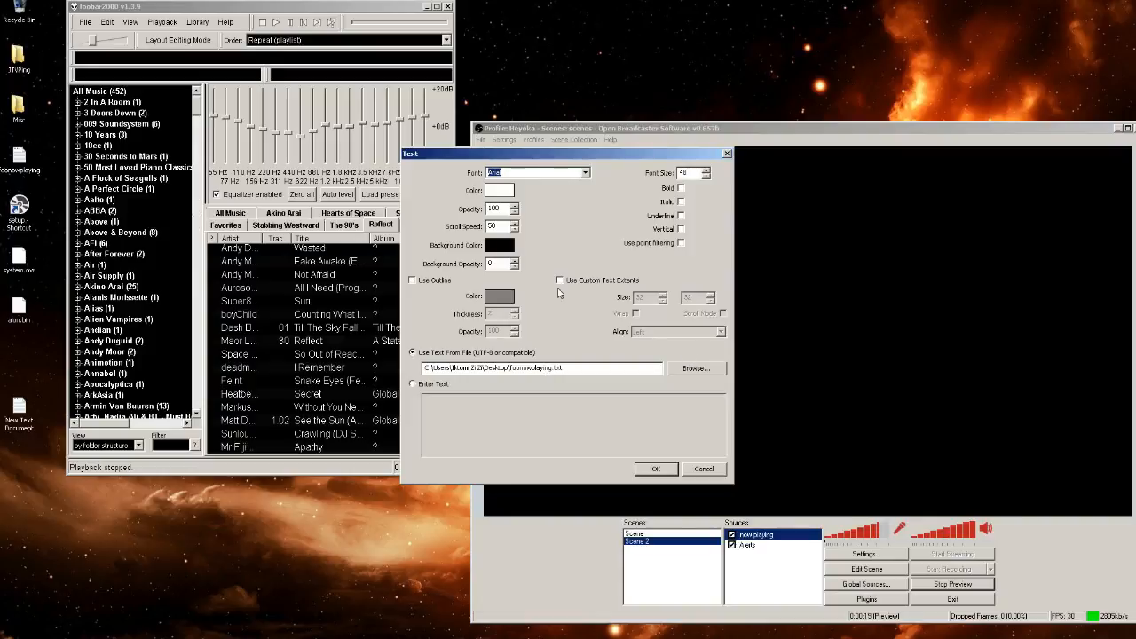
click(706, 176)
click(706, 176)
click(706, 175)
click(706, 176)
click(707, 176)
click(707, 176)
click(707, 175)
click(707, 175)
click(706, 176)
click(706, 176)
click(707, 175)
click(653, 468)
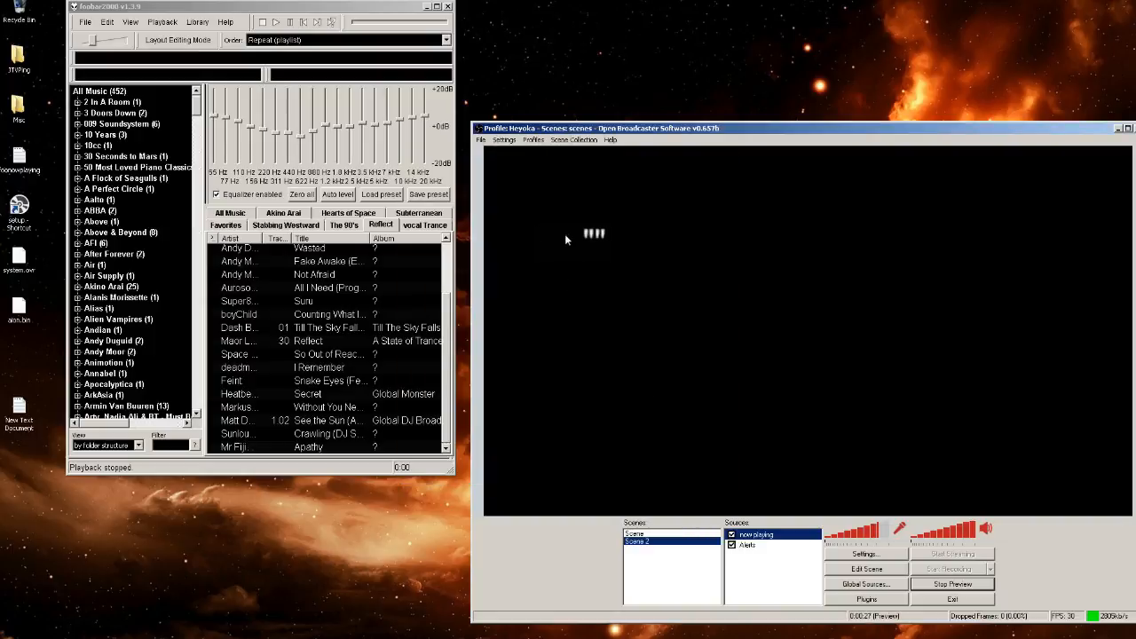
click(866, 569)
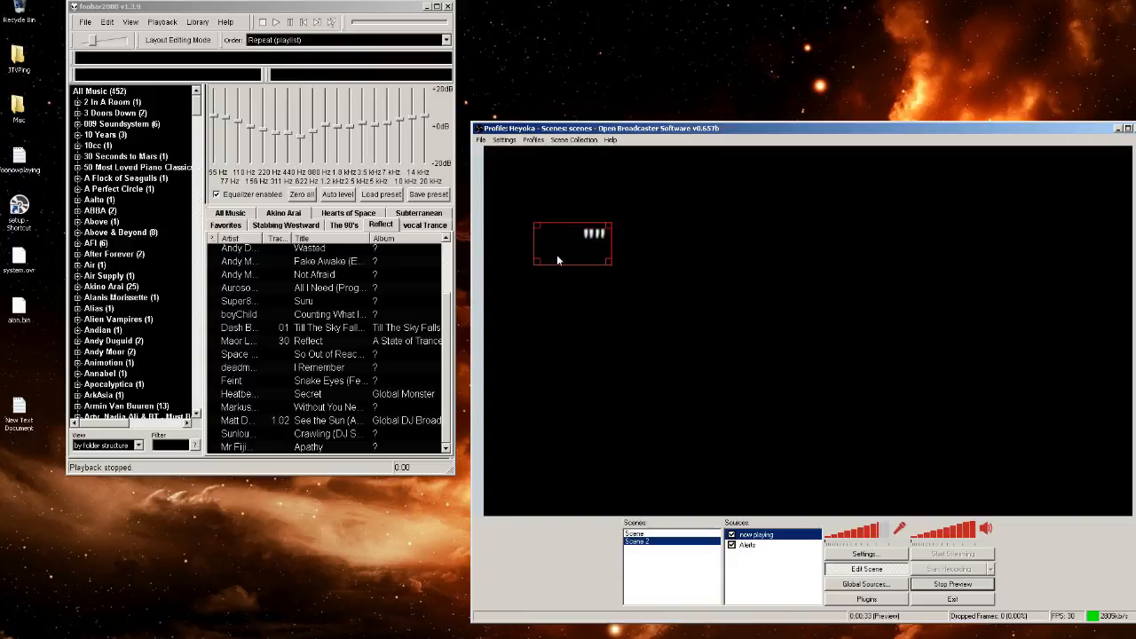
click(849, 565)
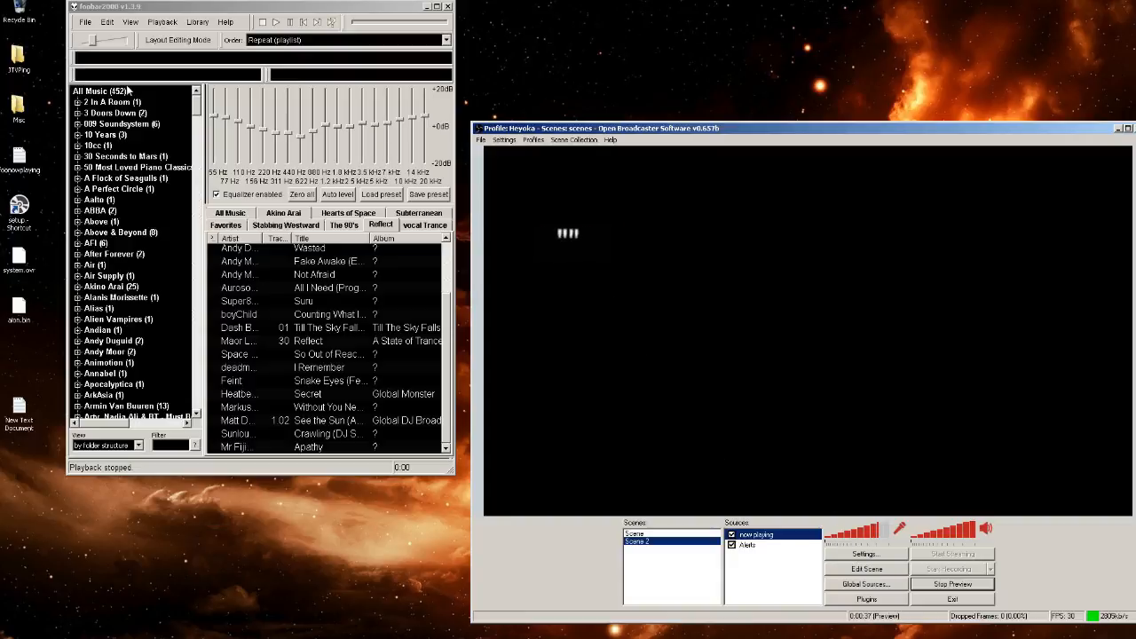
Lower foobar2000's volume, play a song to test the now playing text in the preview, and stop playback
click(92, 43)
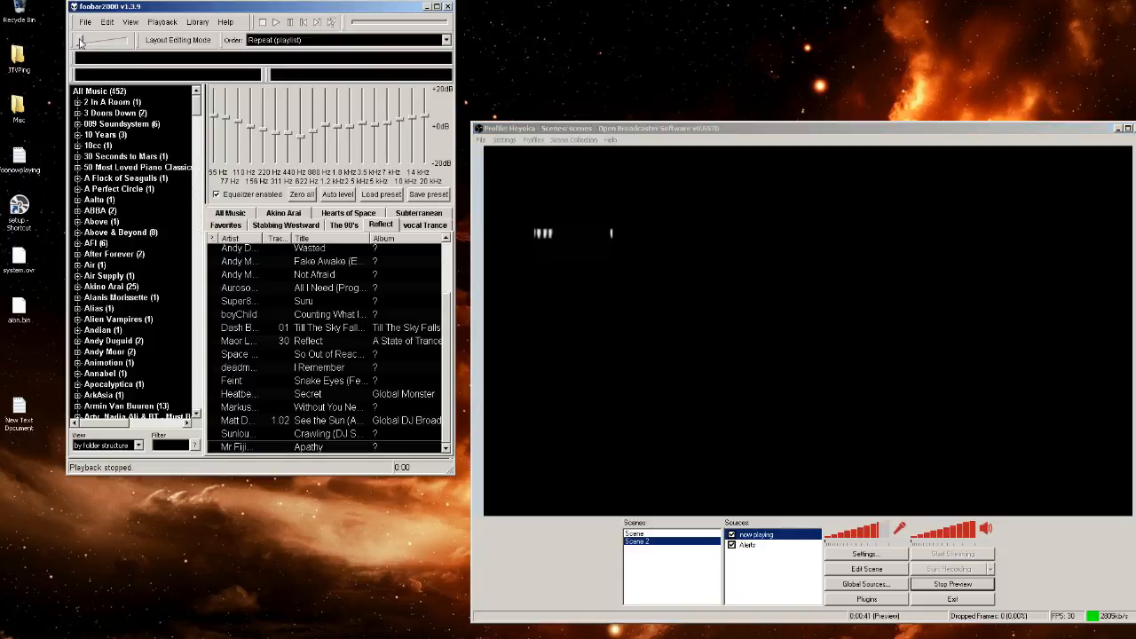
click(276, 22)
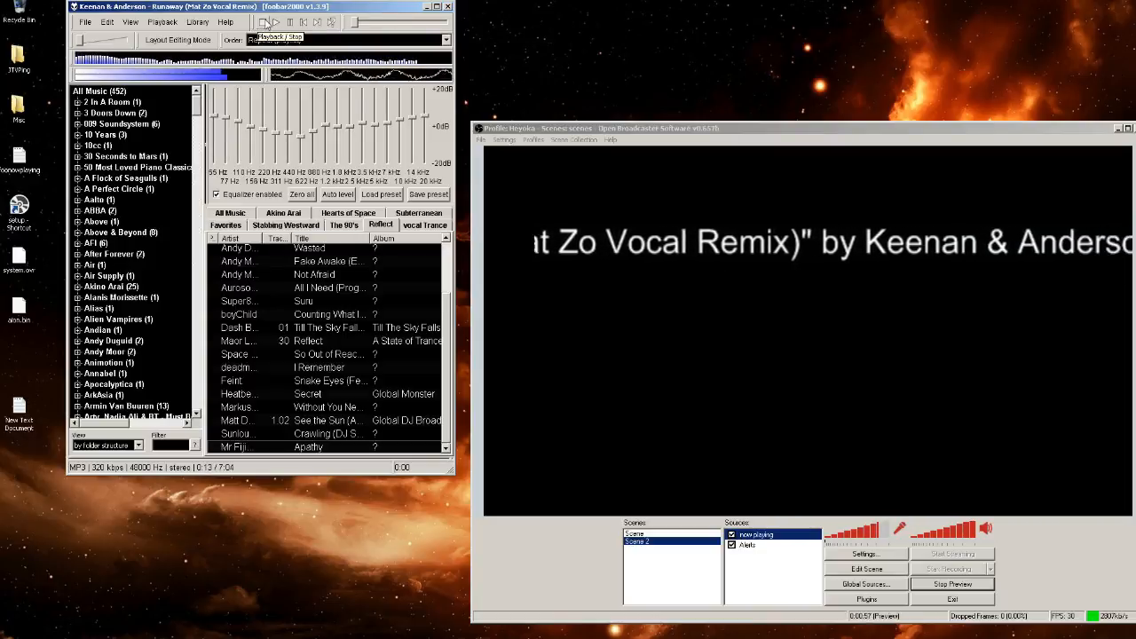
click(262, 23)
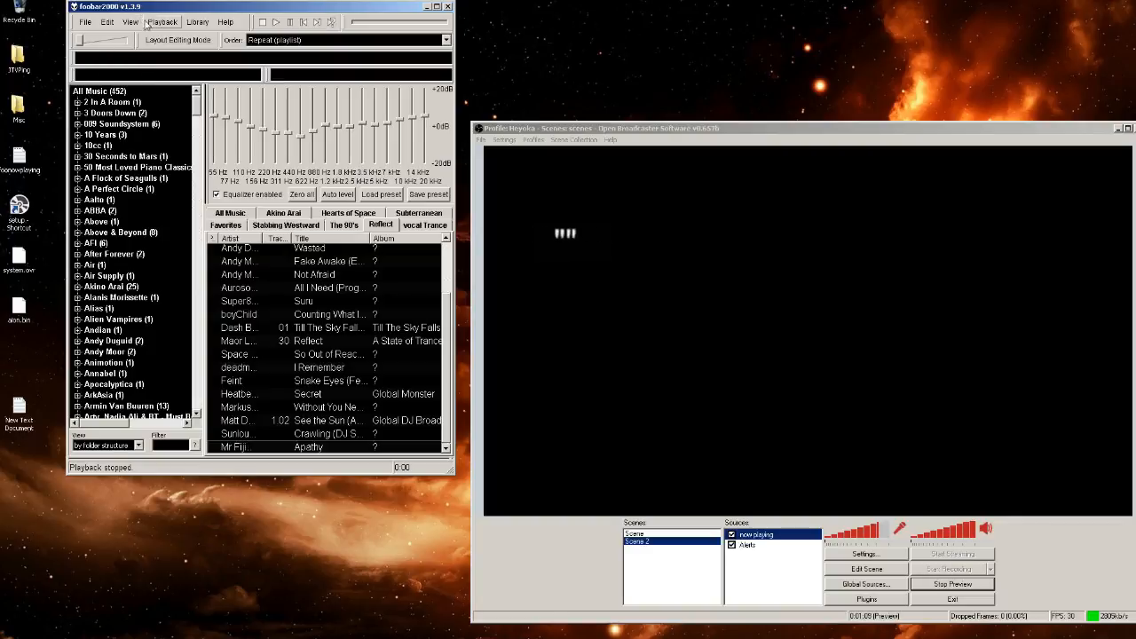
Review the music folders in foobar2000's Media Library preferences and close the preferences with OK
click(86, 22)
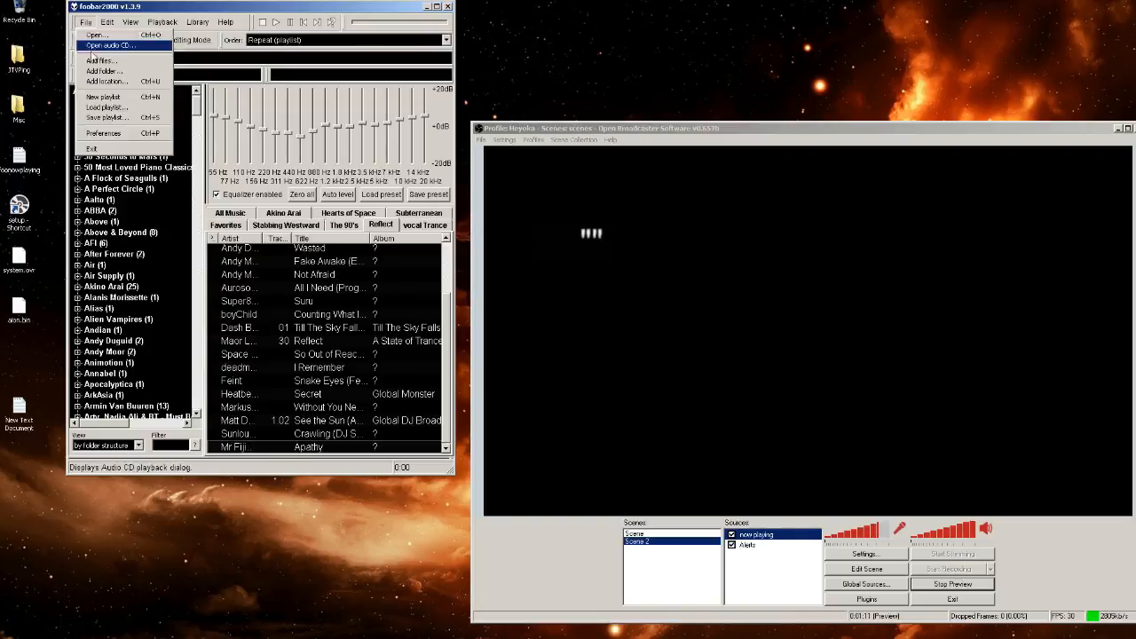
click(95, 136)
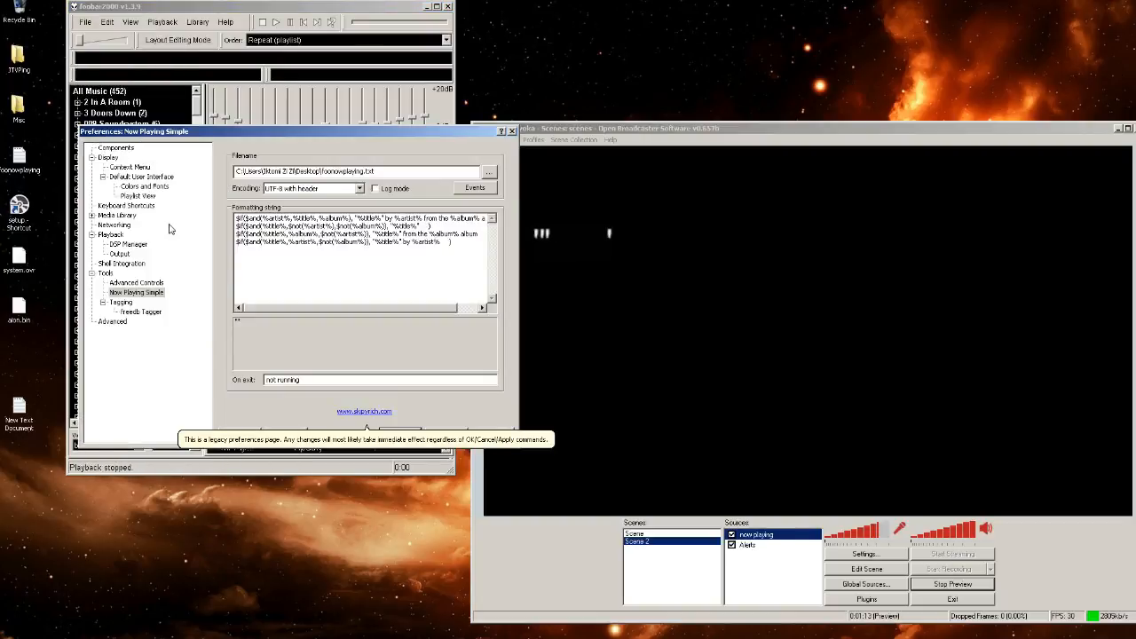
click(117, 215)
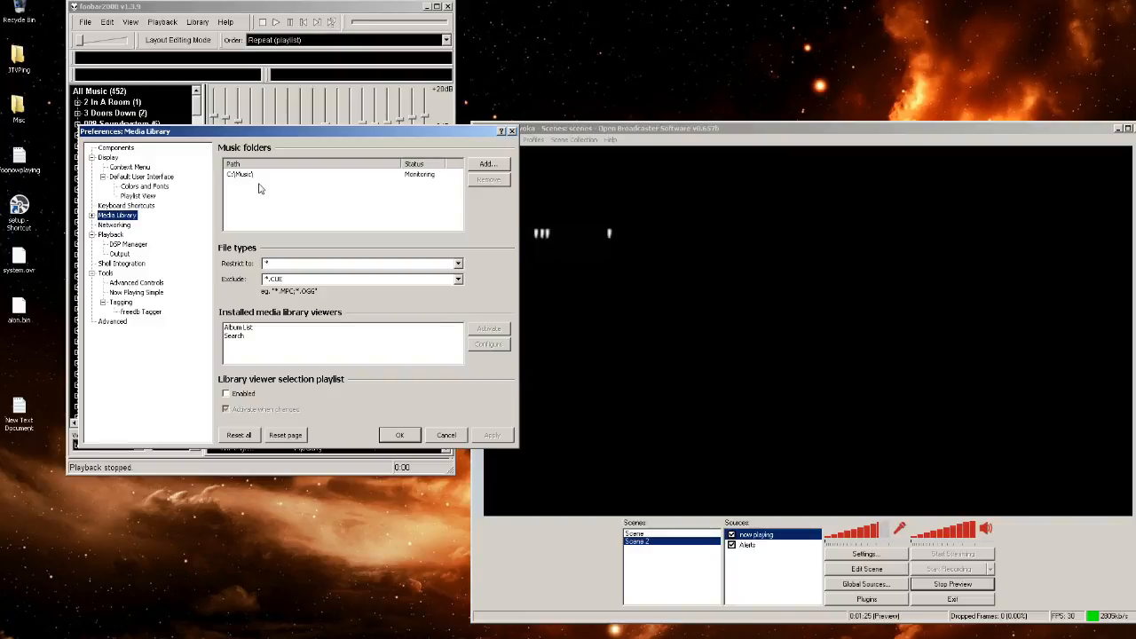
click(398, 434)
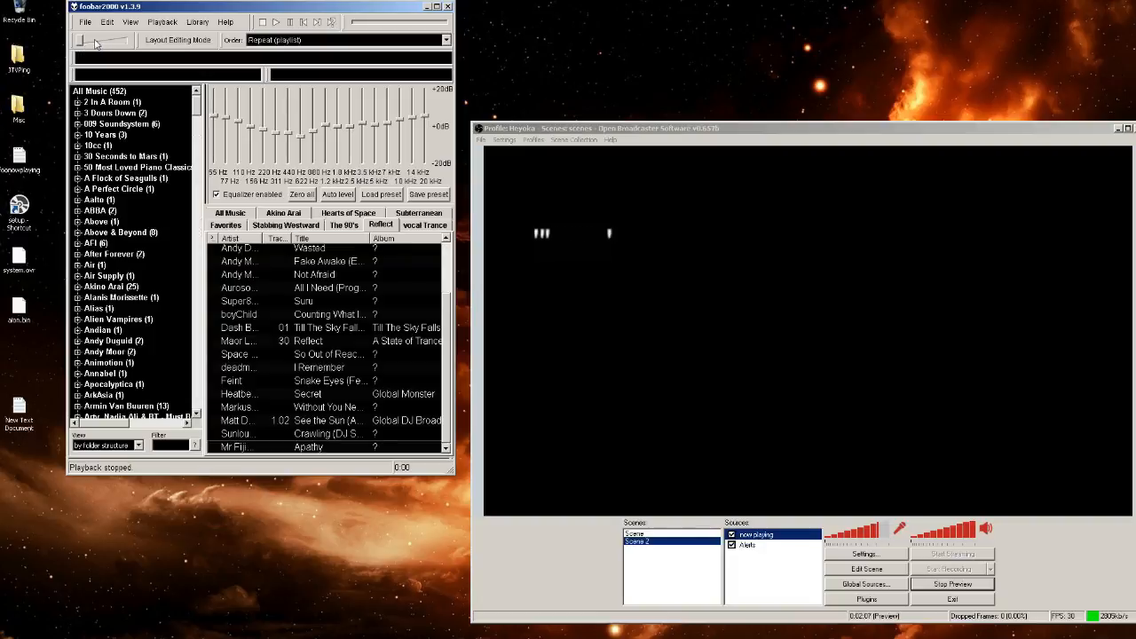
Try out foobar2000's volume control, lower the OBS desktop audio level and restore it
drag(83, 47, 93, 46)
drag(90, 42, 85, 50)
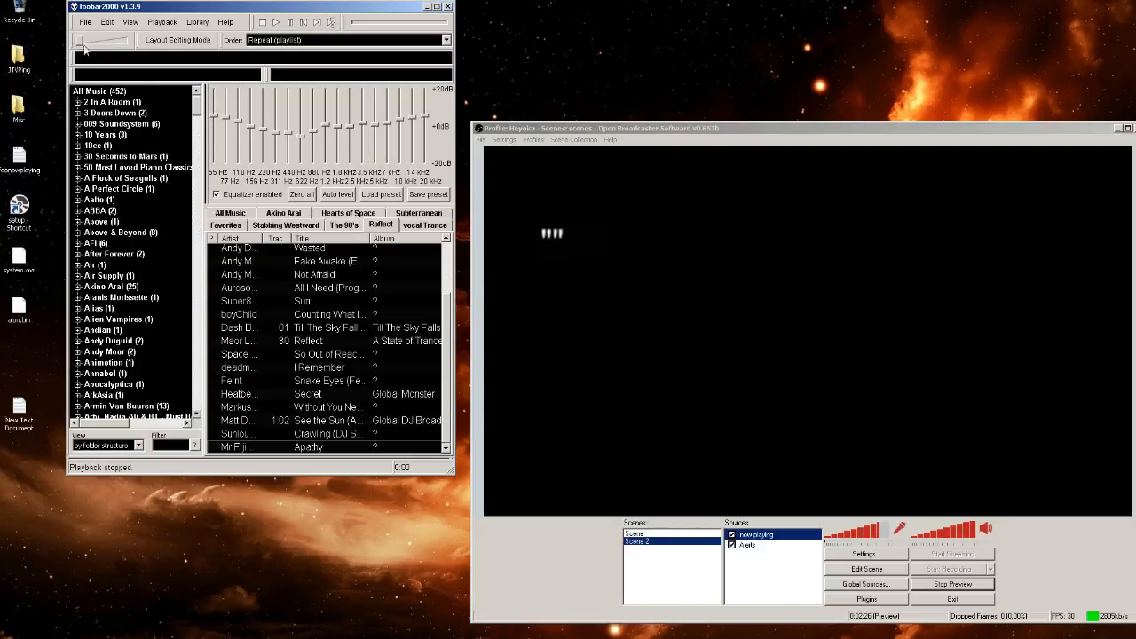
click(959, 539)
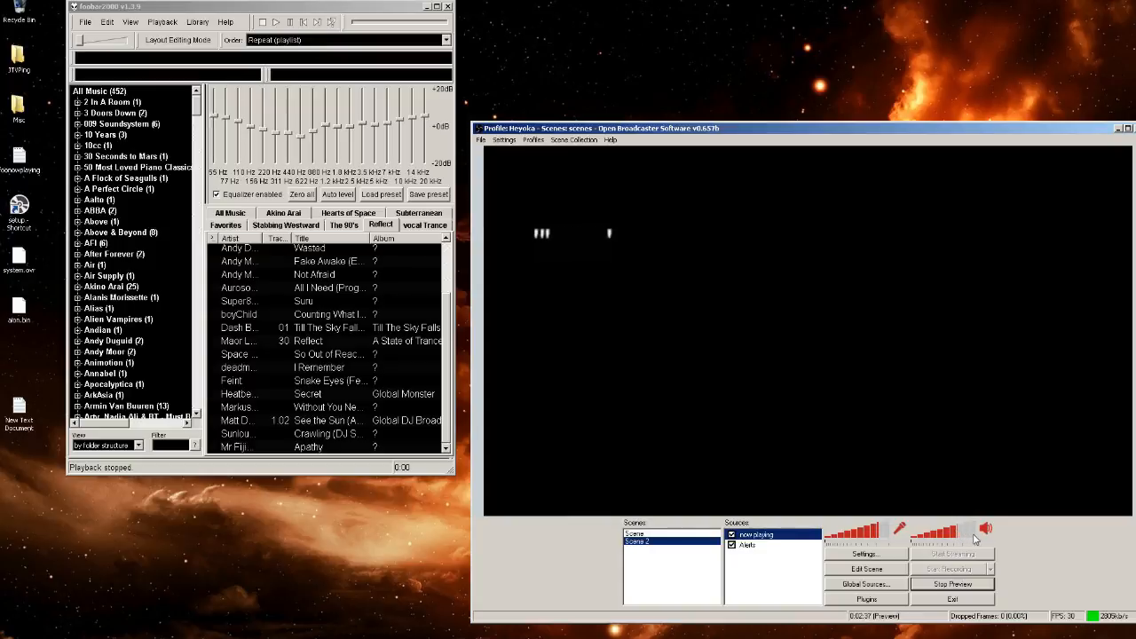
click(973, 536)
Minimize foobar2000, and switch the now playing source off and back on in the preview
click(433, 8)
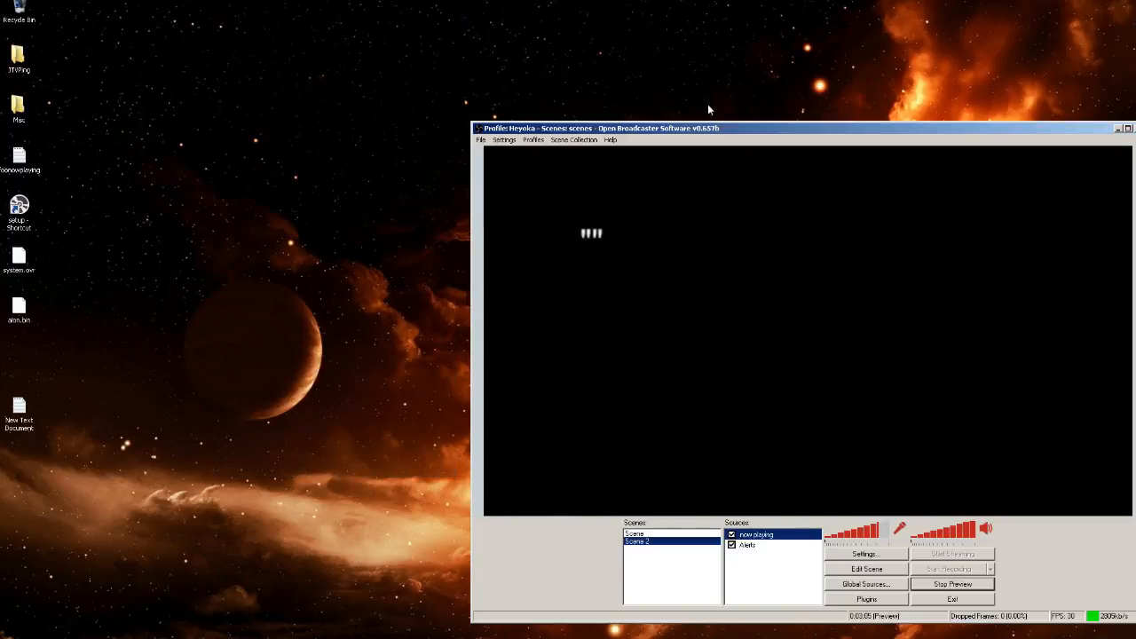
click(732, 535)
click(731, 536)
click(732, 535)
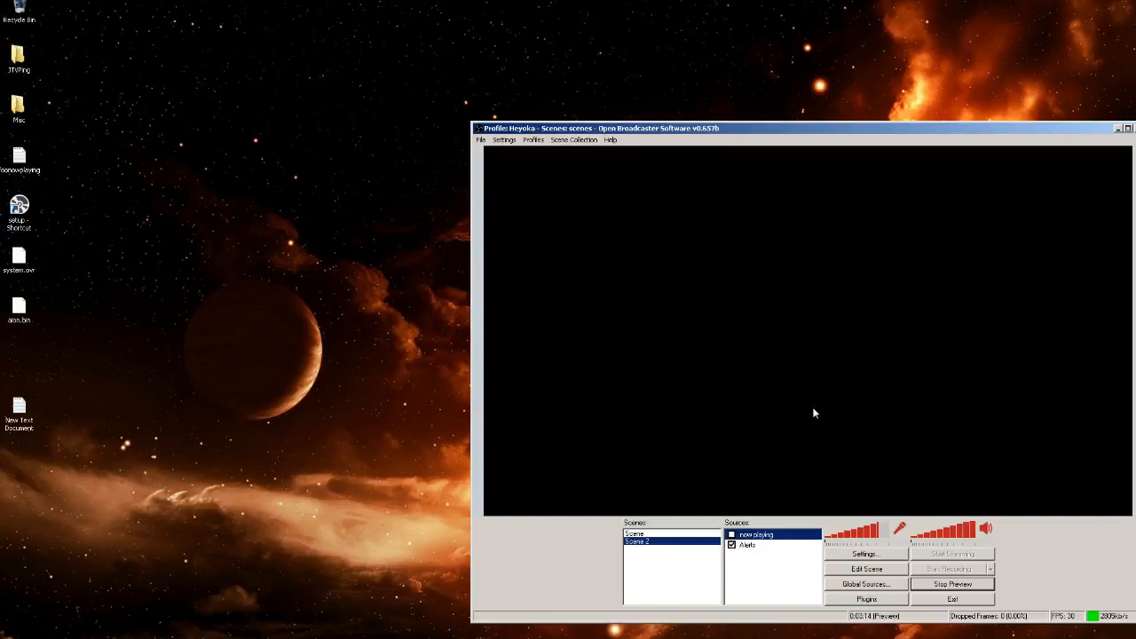
click(732, 535)
Move the now playing source below Alerts in the source order and back above it, twice
key(ctrl+Down)
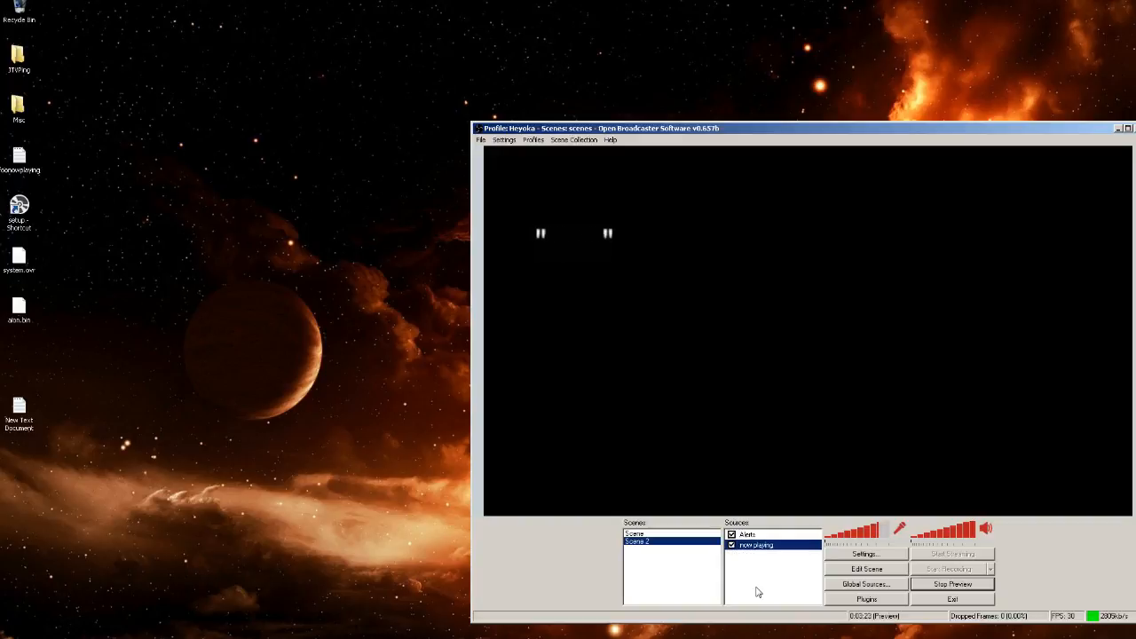
key(ctrl+Up)
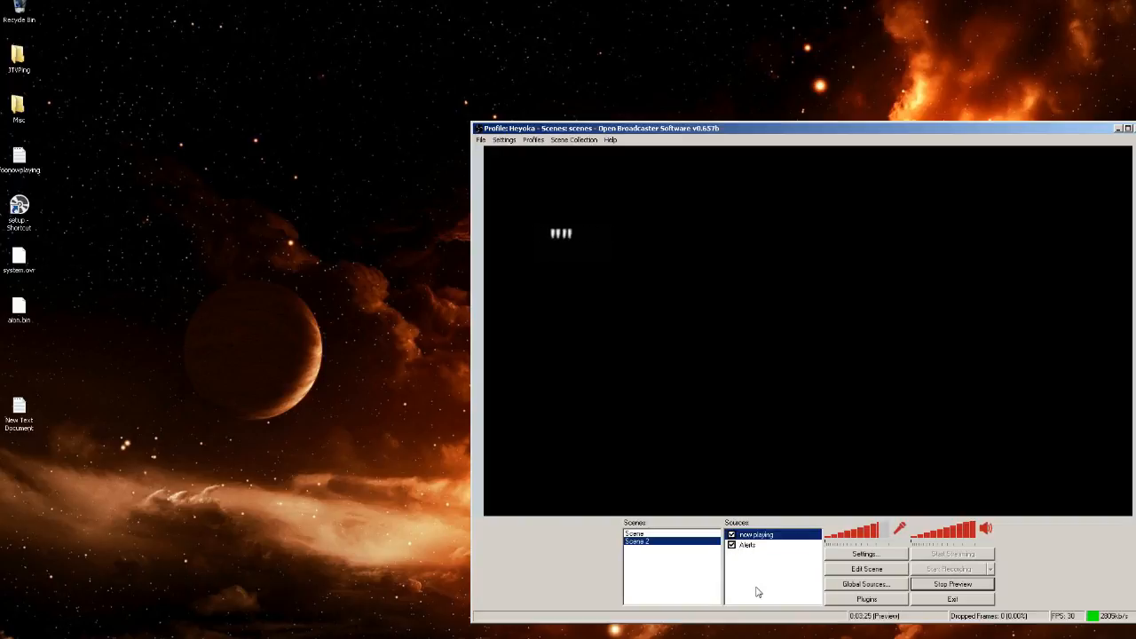
key(ctrl+Down)
key(ctrl+Up)
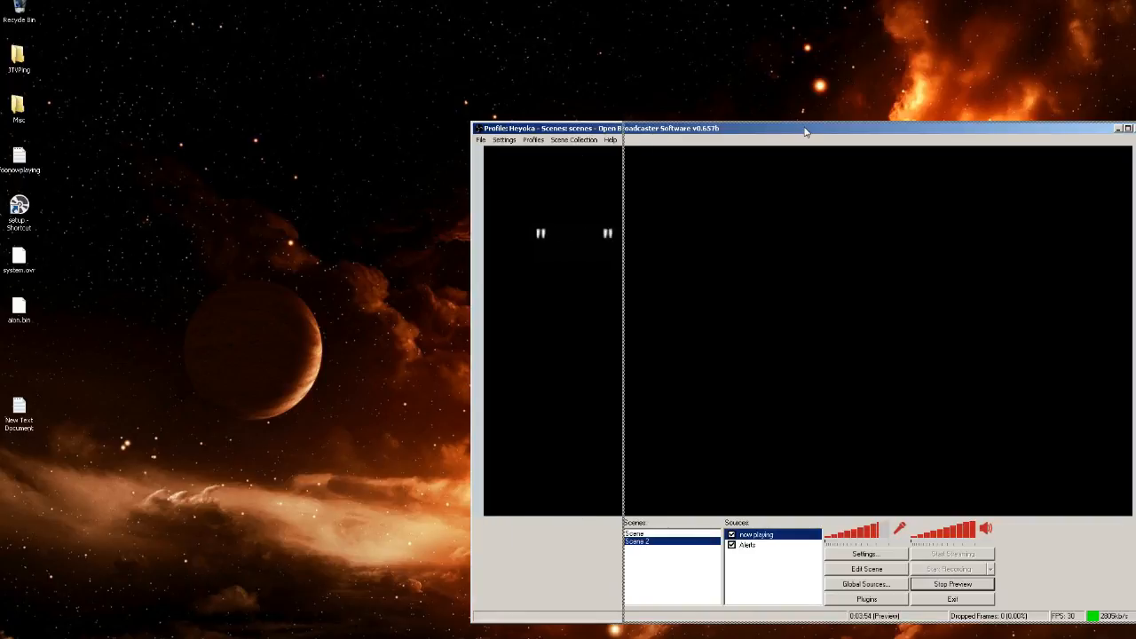
Launch Guild Wars 2 and move the OBS window out of the launcher's way, off this screen
drag(806, 131, 1084, 135)
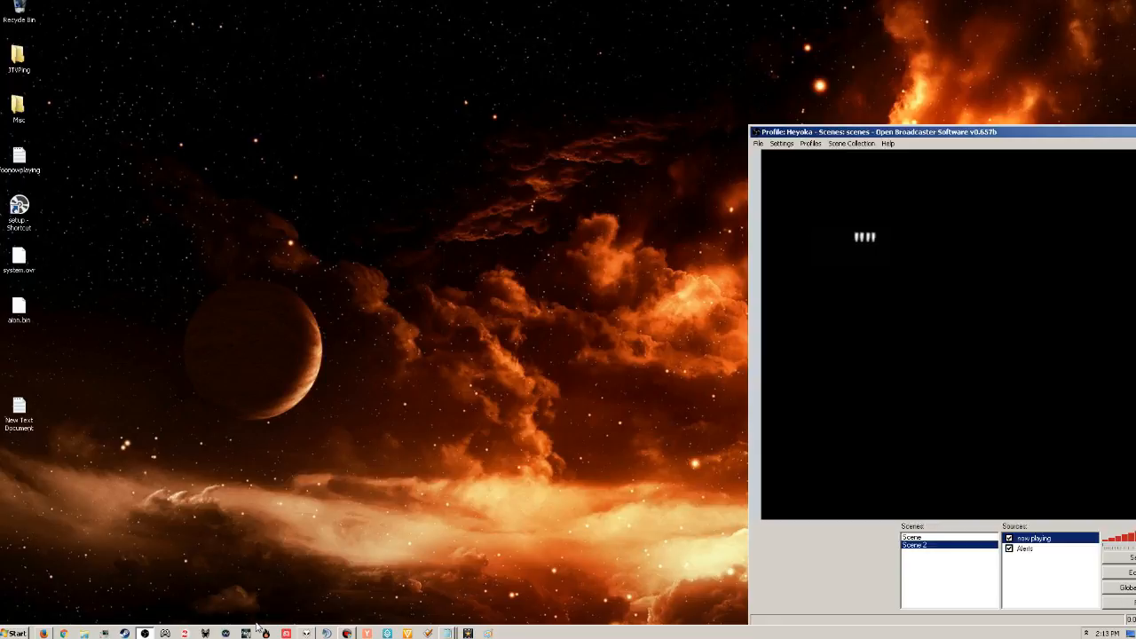
click(185, 633)
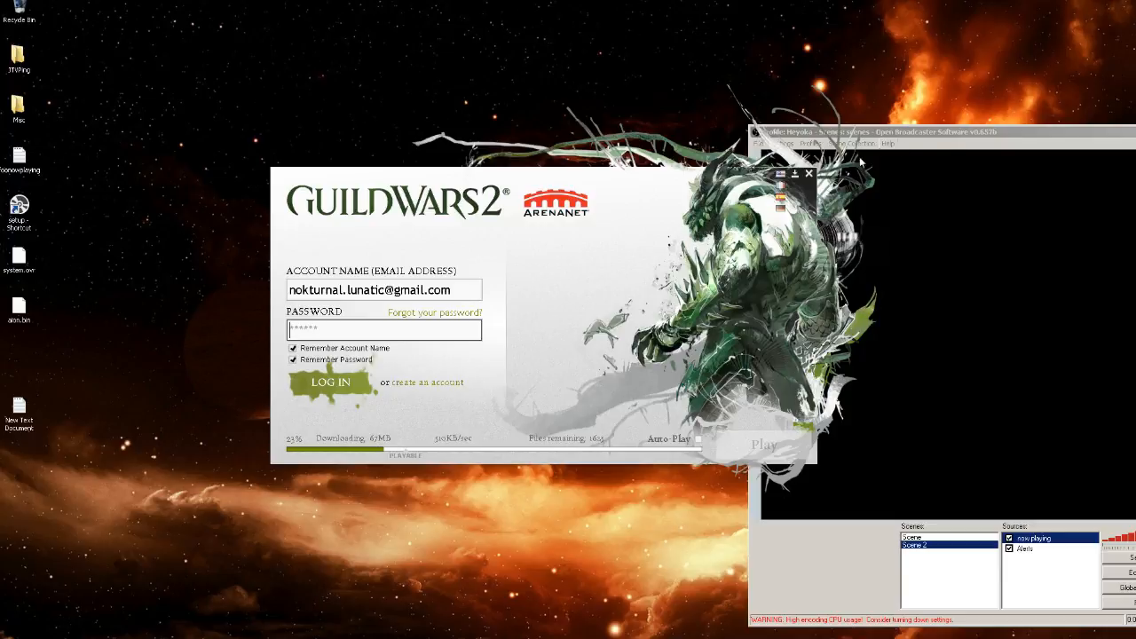
click(937, 135)
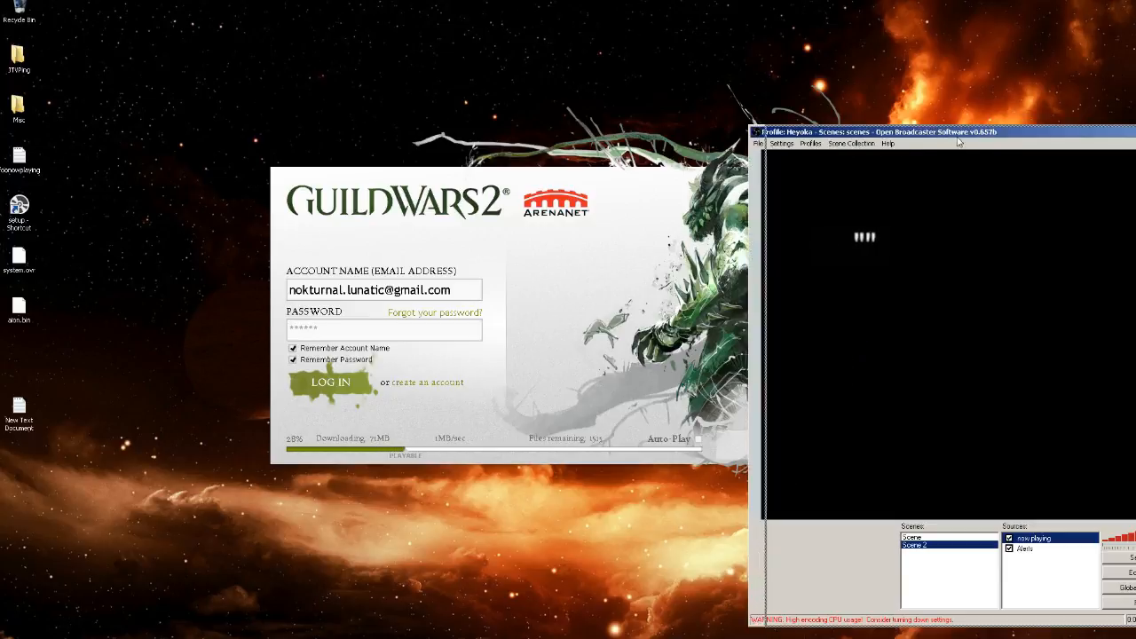
drag(936, 132, 1135, 132)
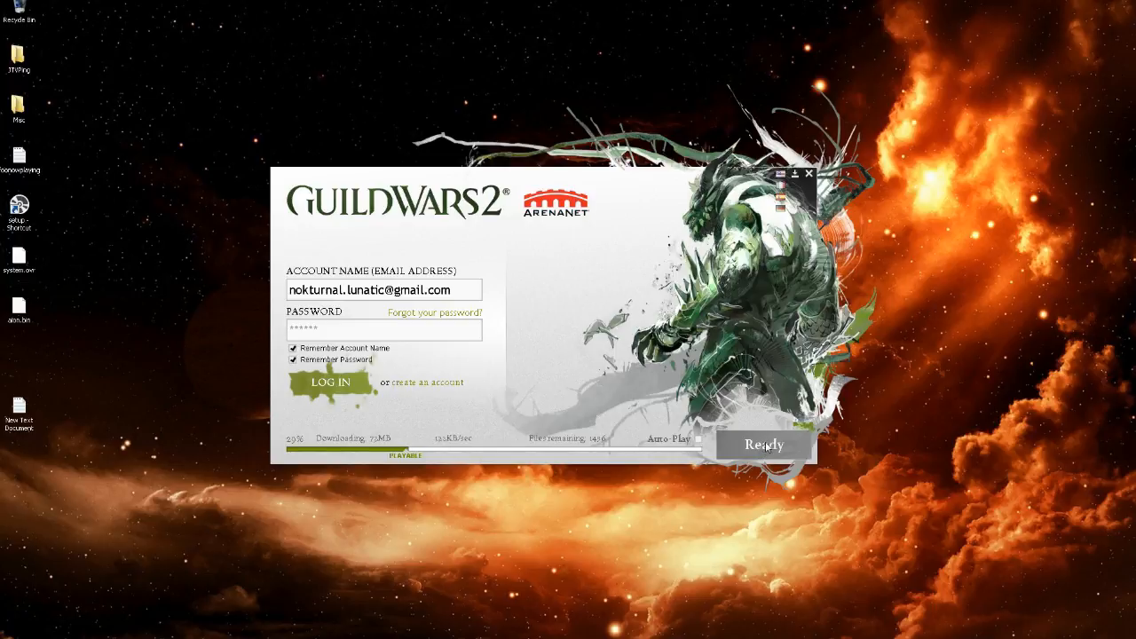
Inspect the launch options in the Target of the Guild Wars 2 shortcut's properties and close them with OK
key(Tab)
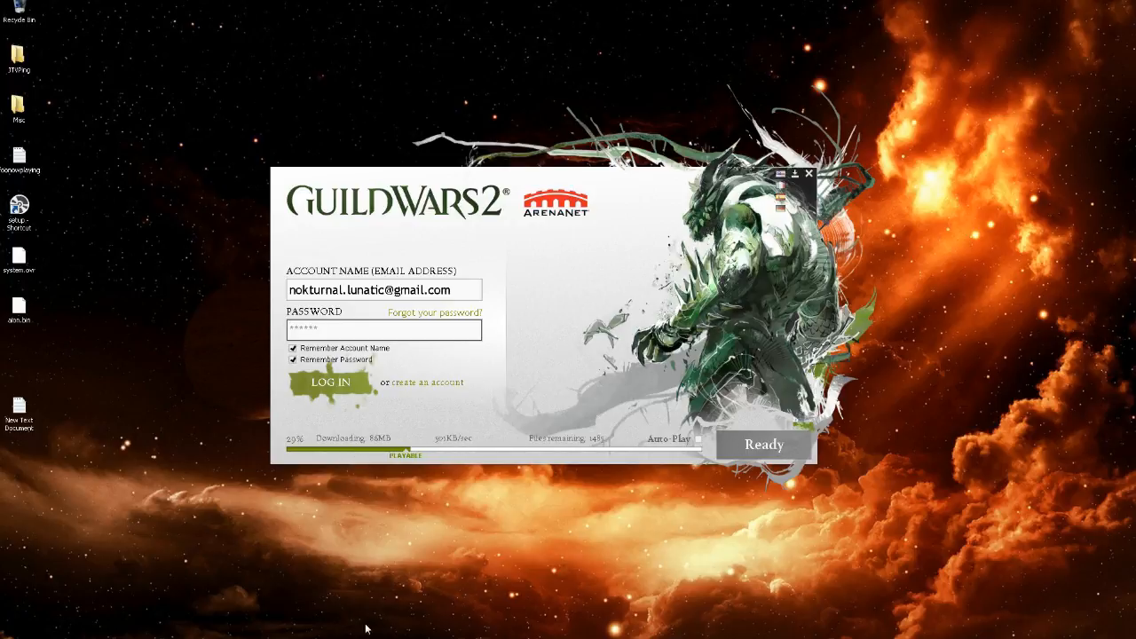
mouse_move(355, 638)
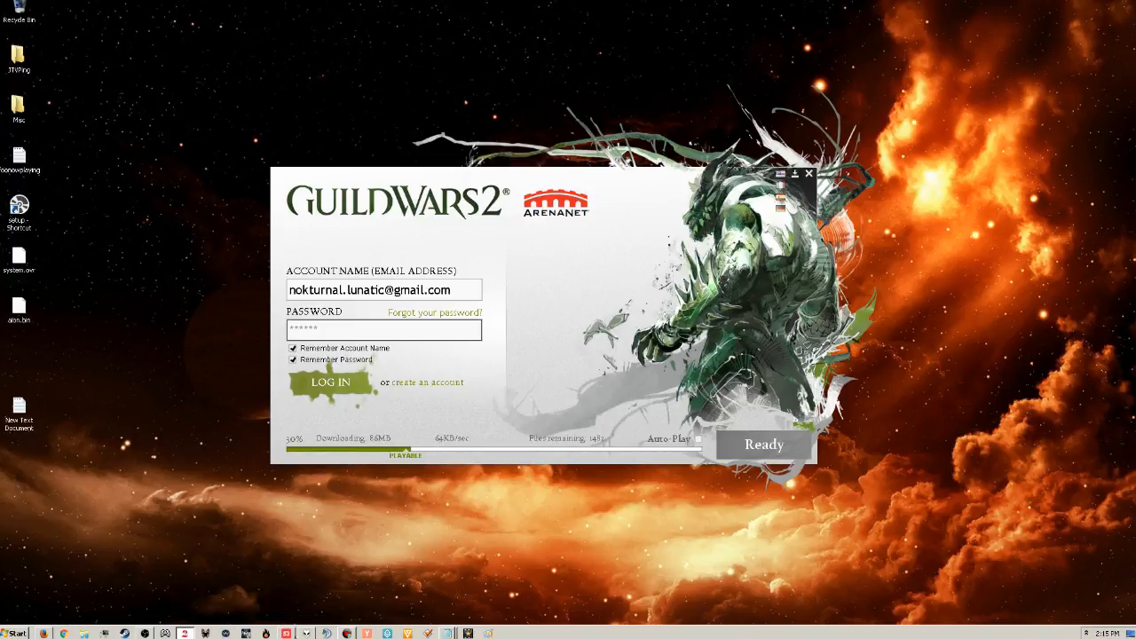
right_click(186, 633)
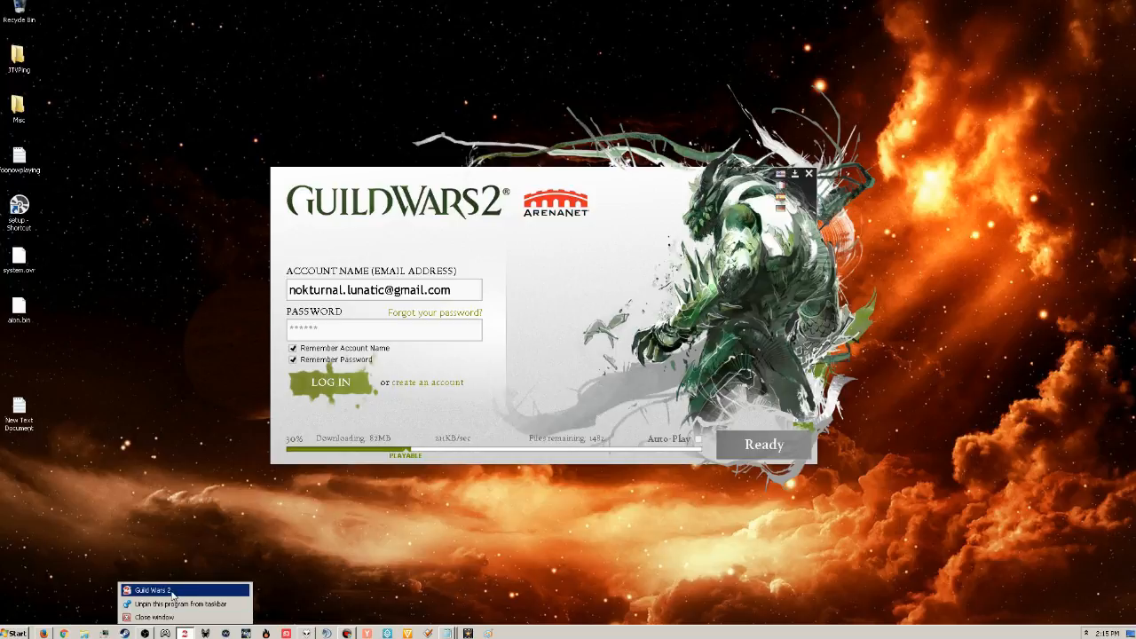
click(302, 521)
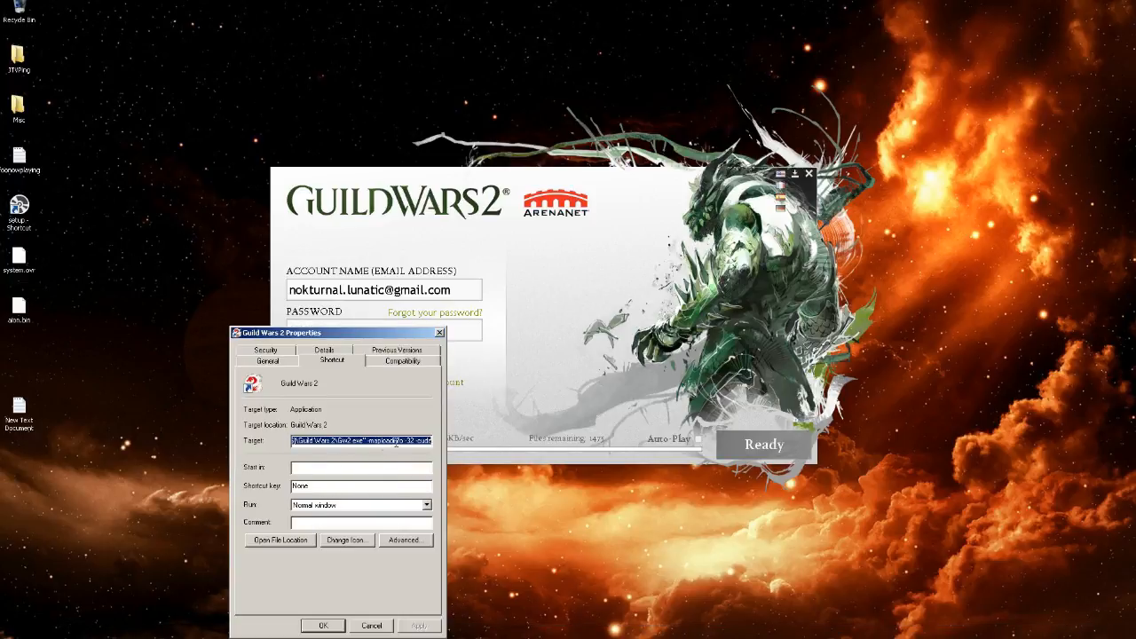
click(396, 441)
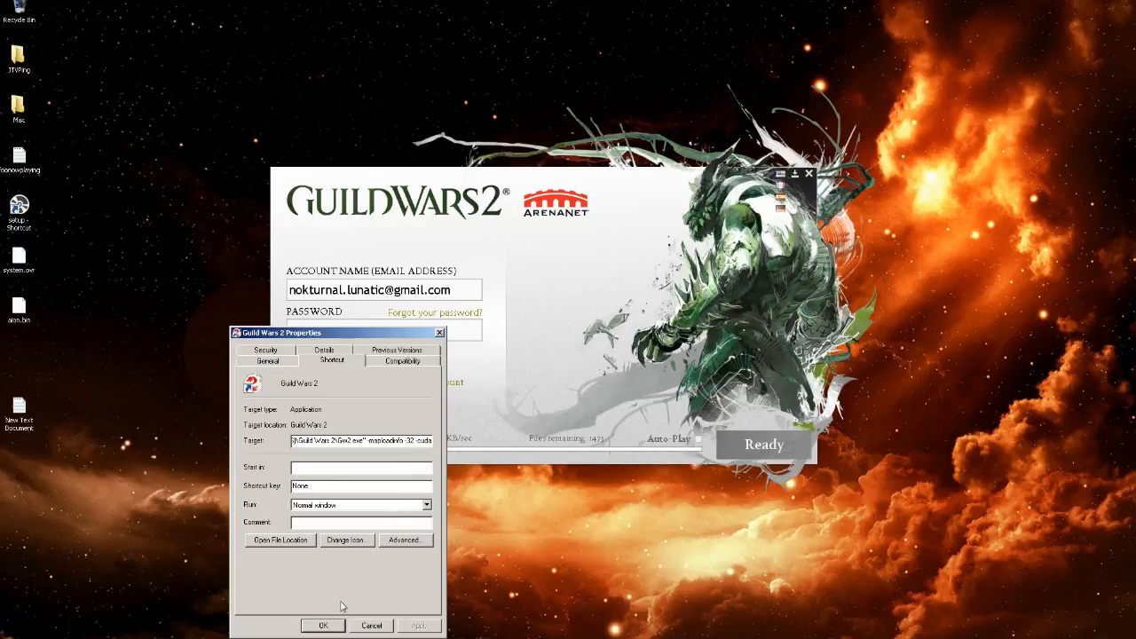
click(331, 626)
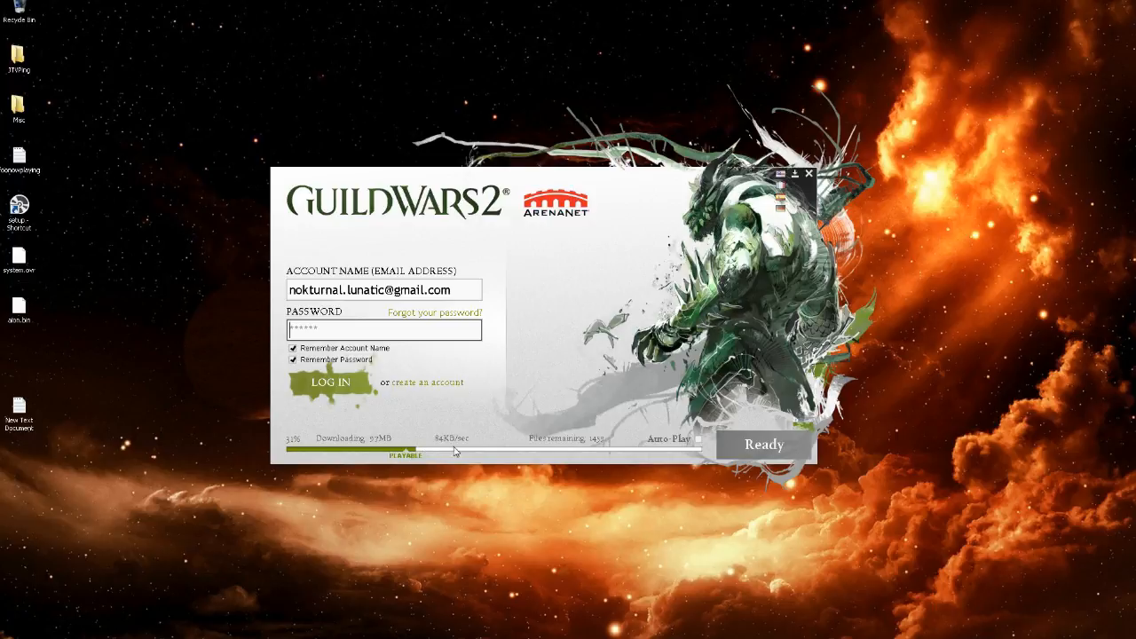
Log in to Guild Wars 2 with the remembered credentials, start the game, and minimize it at character selection
click(328, 383)
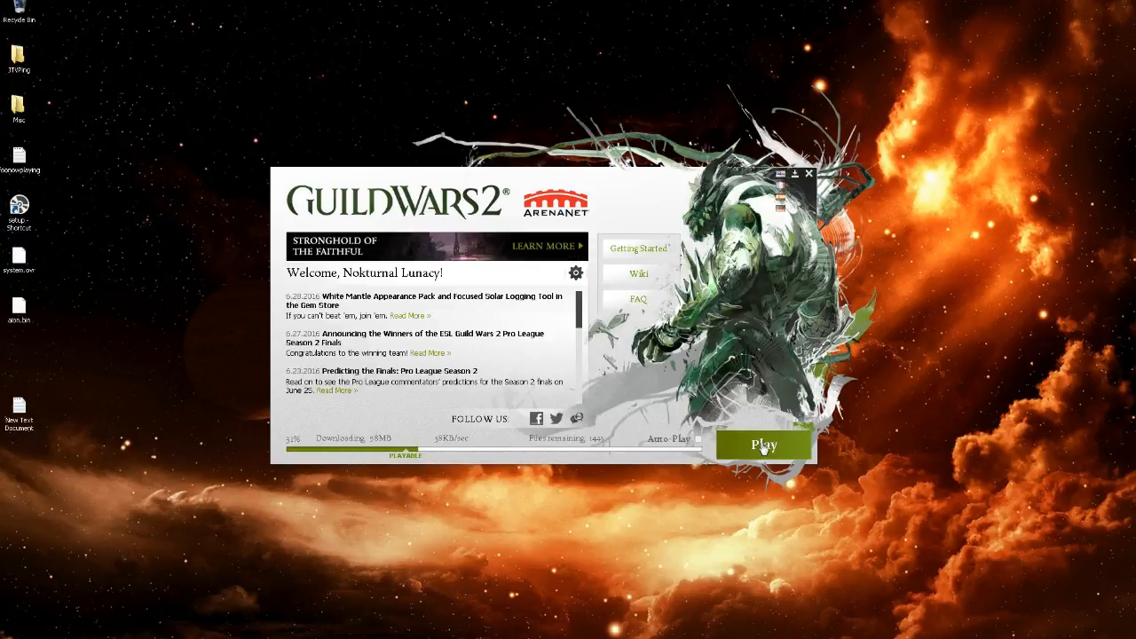
click(764, 446)
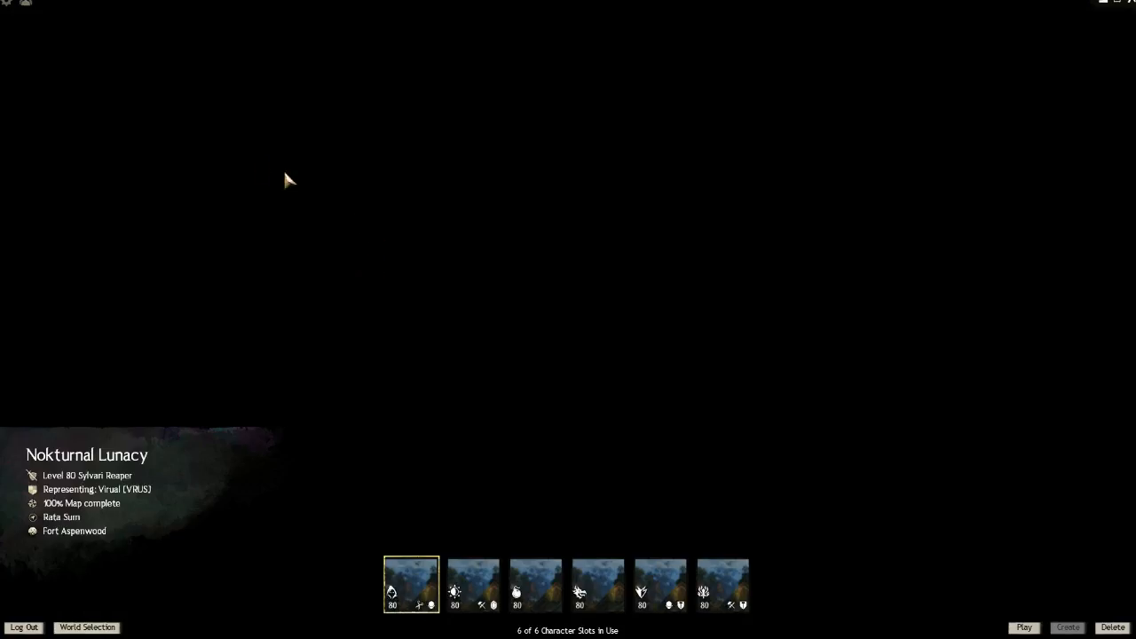
click(1104, 3)
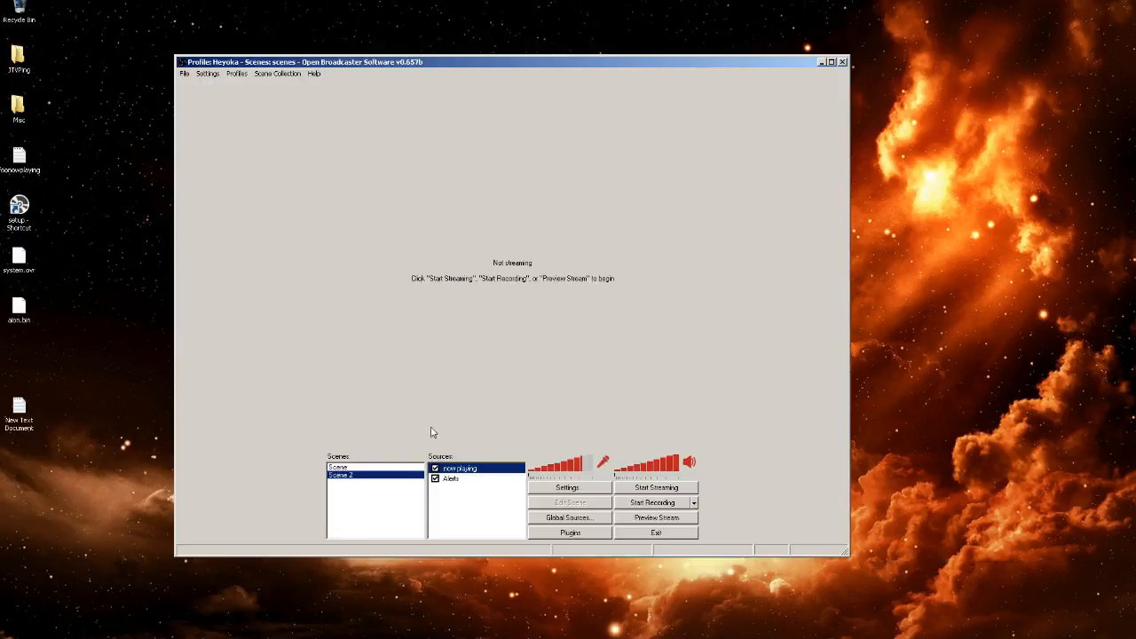
click(465, 506)
click(465, 506)
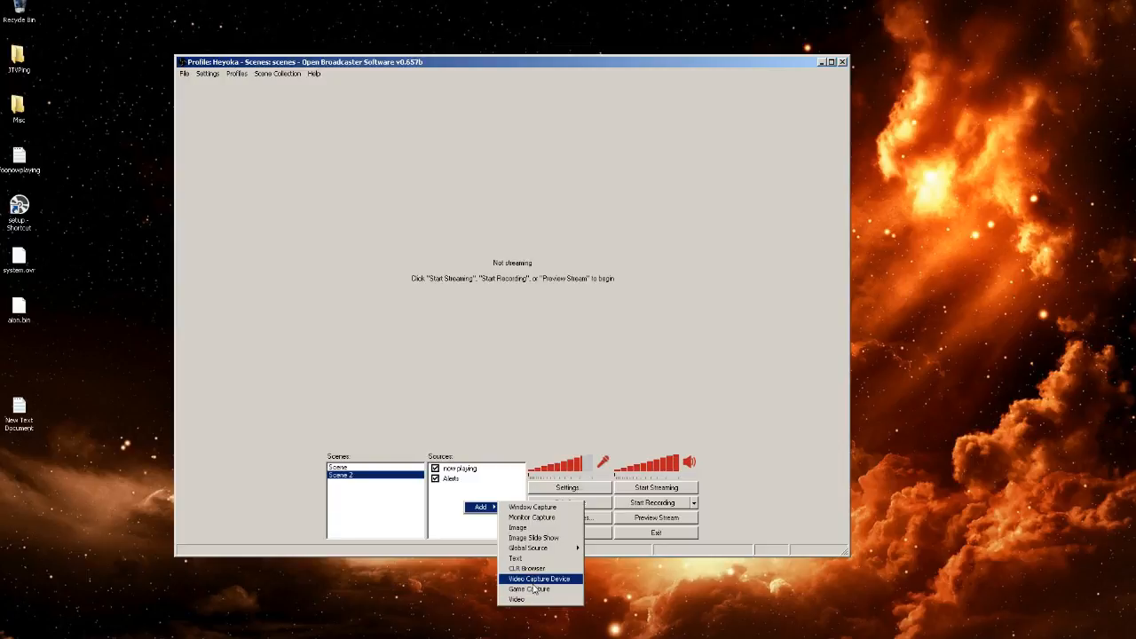
click(531, 518)
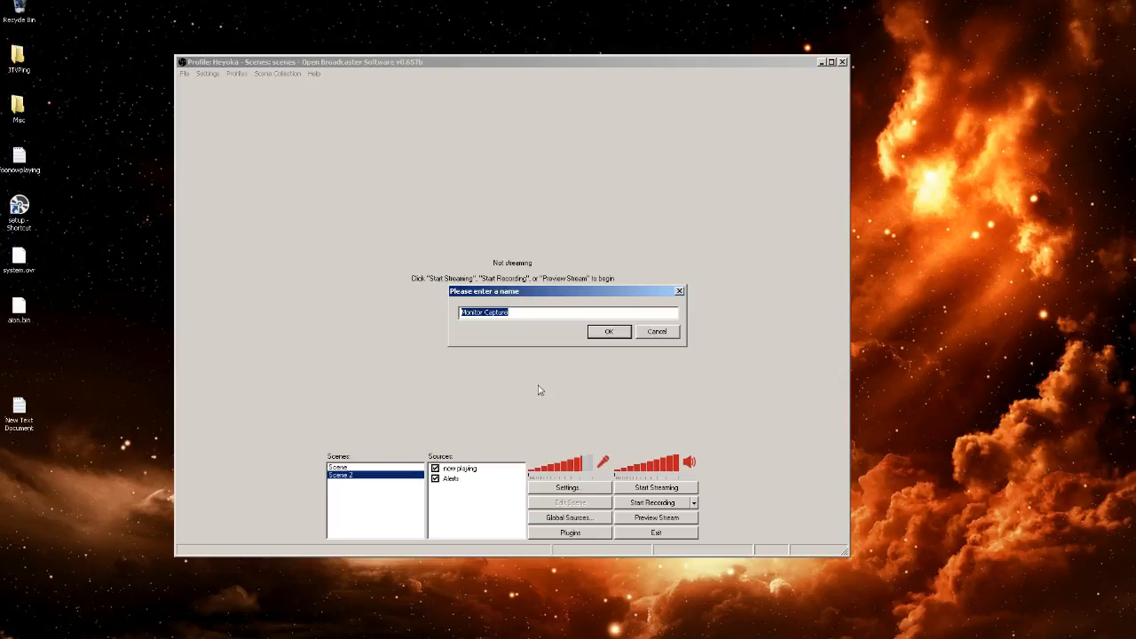
click(601, 334)
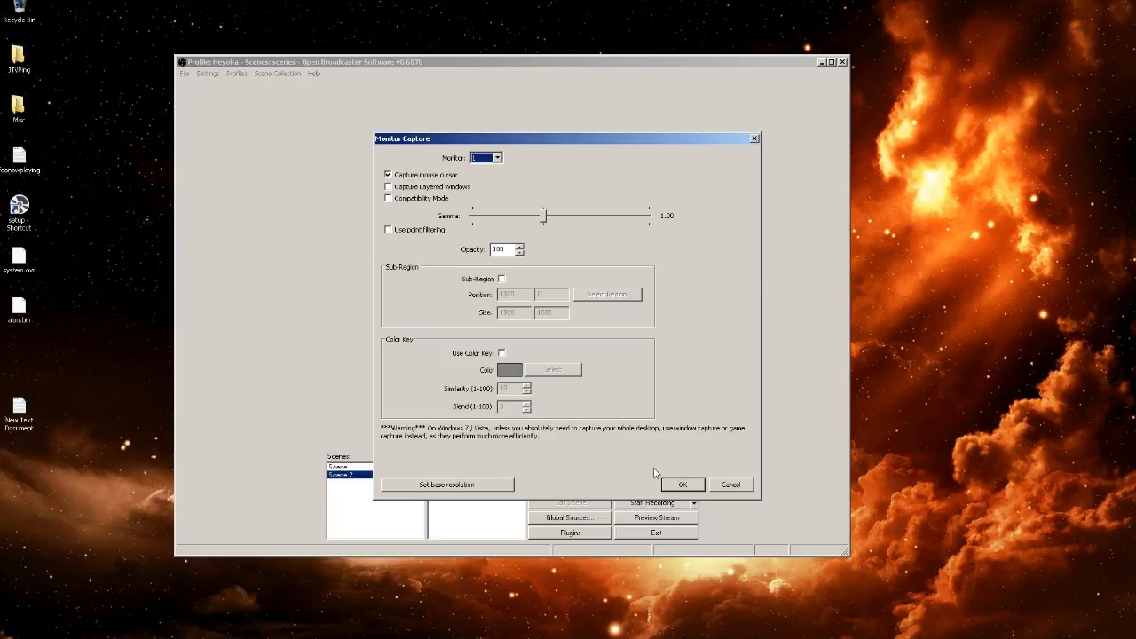
click(397, 192)
click(390, 201)
click(742, 488)
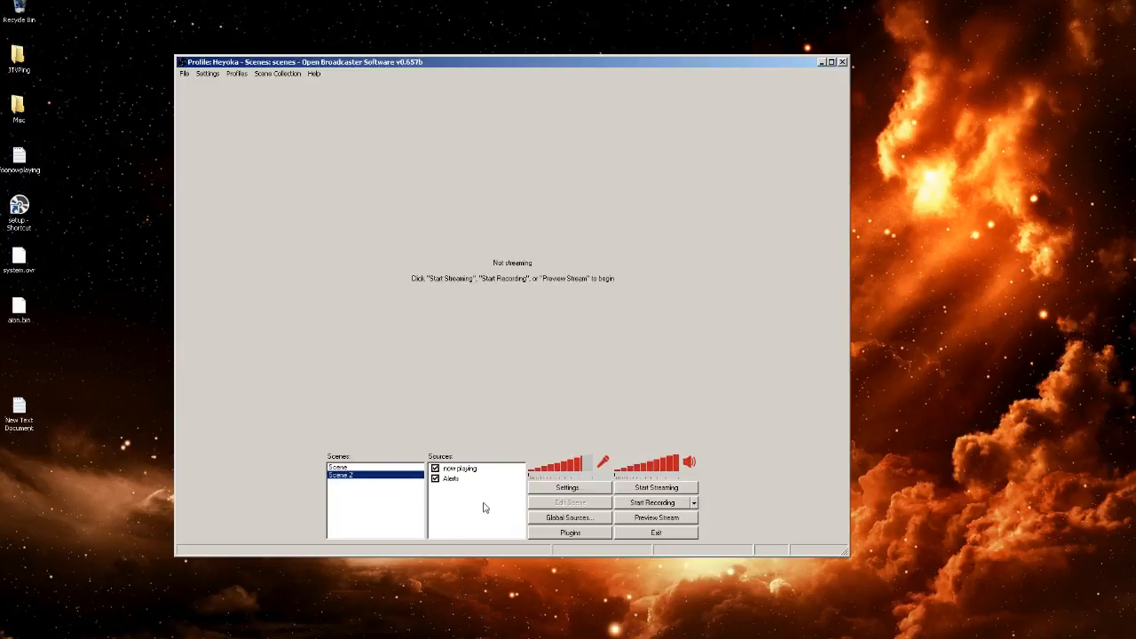
Add a game capture source named gw2 for Guild Wars 2, with the image stretched to screen and aspect ratio ignored
right_click(455, 503)
mouse_move(479, 508)
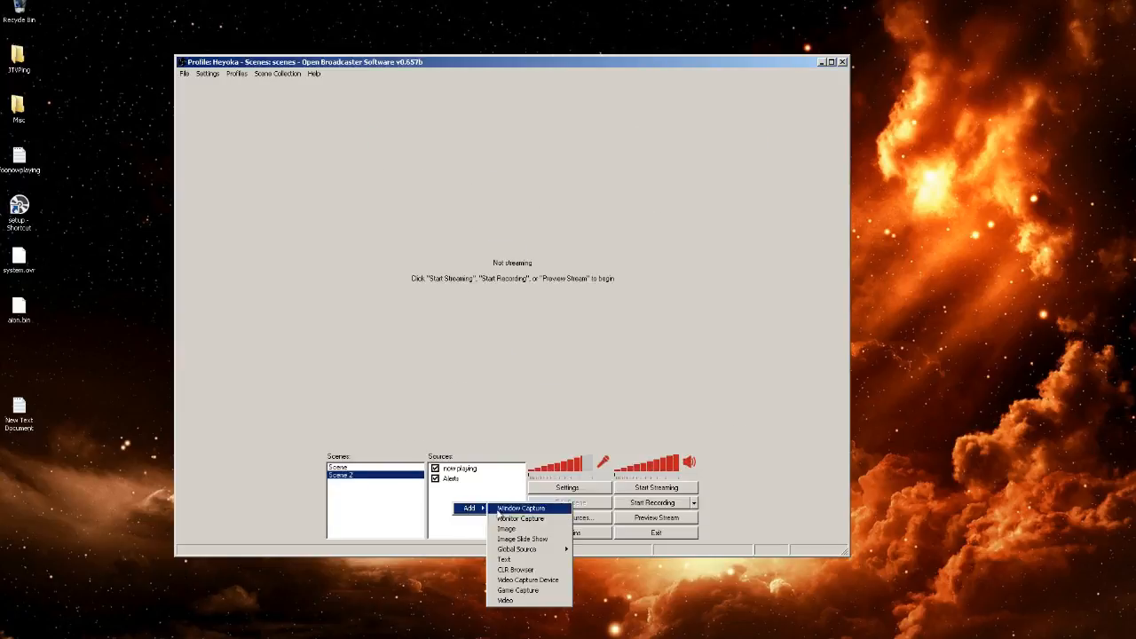
click(517, 590)
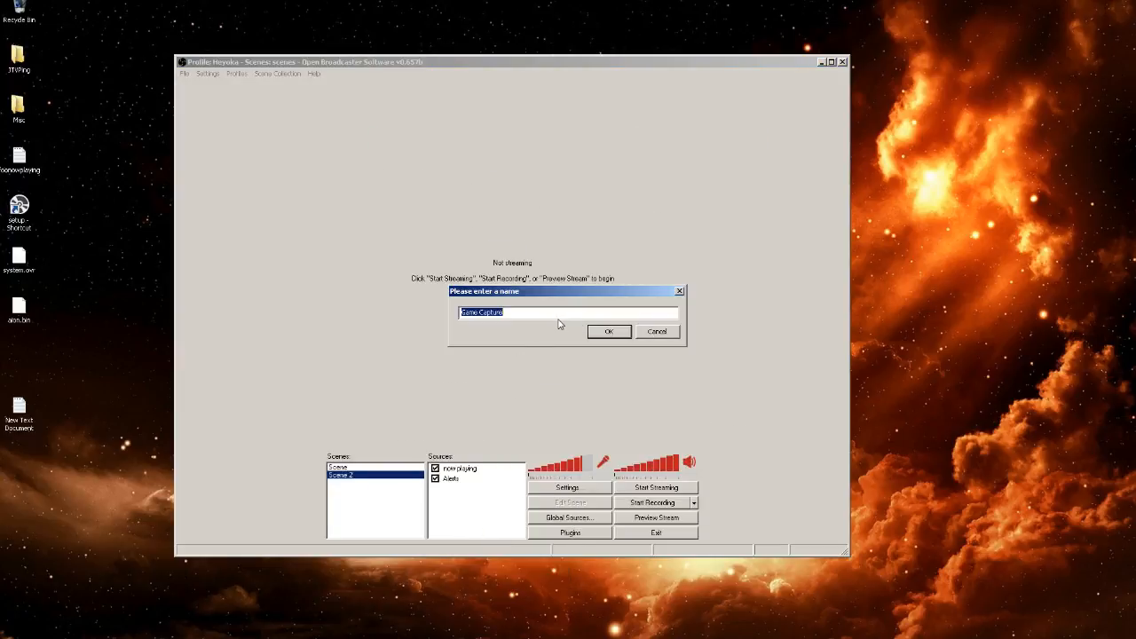
text(GW2)
key(Return)
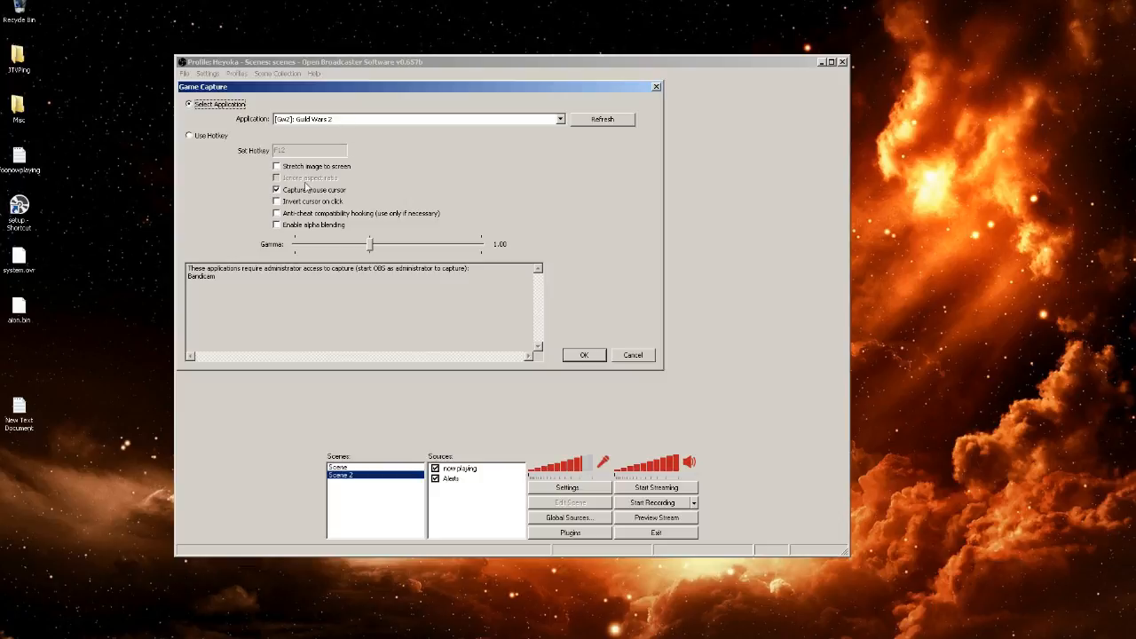
click(276, 167)
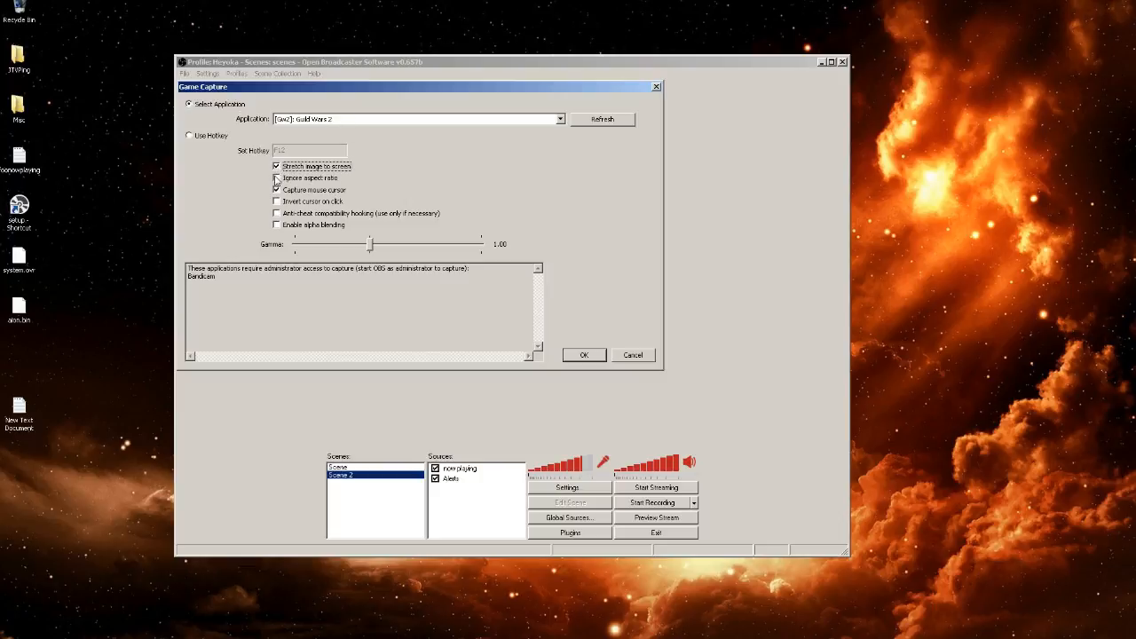
click(276, 177)
click(586, 355)
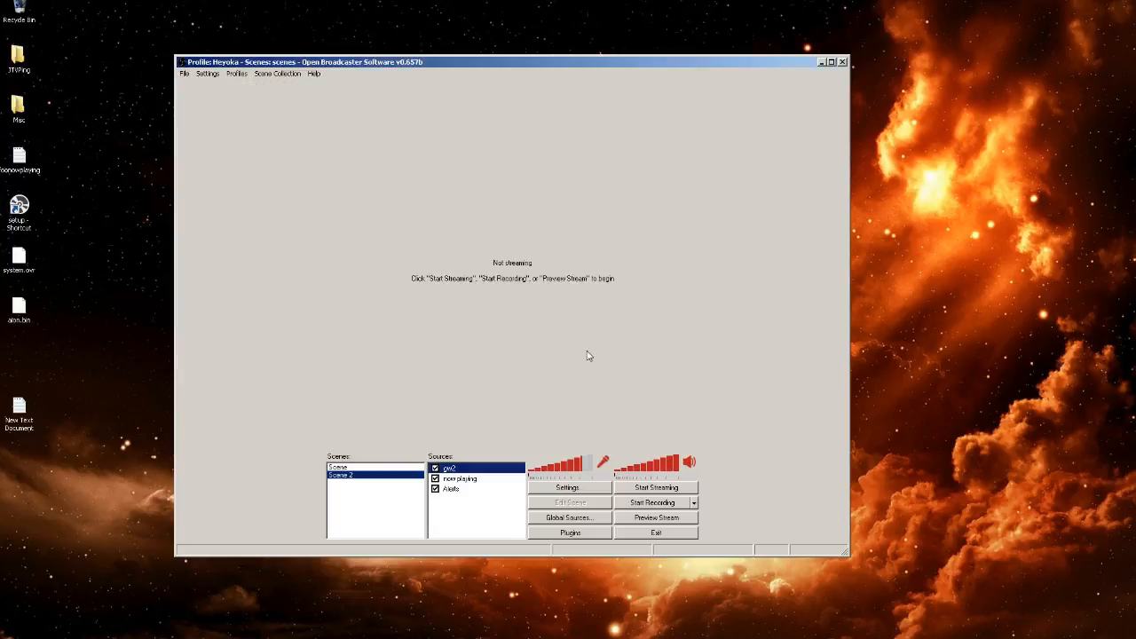
Preview the stream, move the gw2 source below now playing and Alerts in the source order, and stop the preview
click(648, 519)
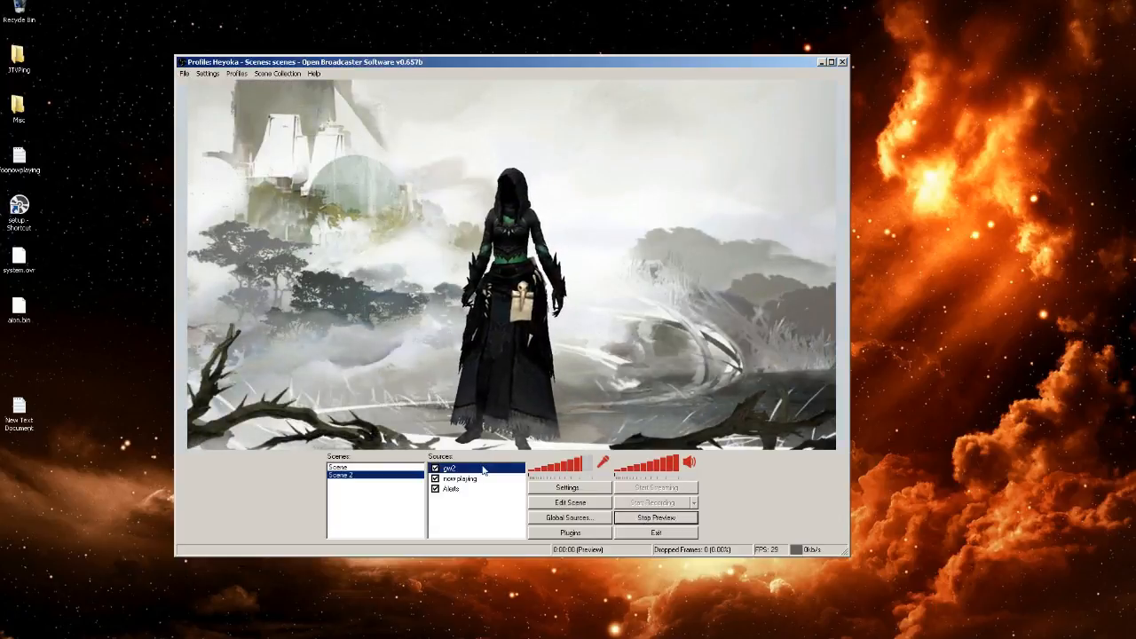
key(ctrl+Down)
key(ctrl+Down)
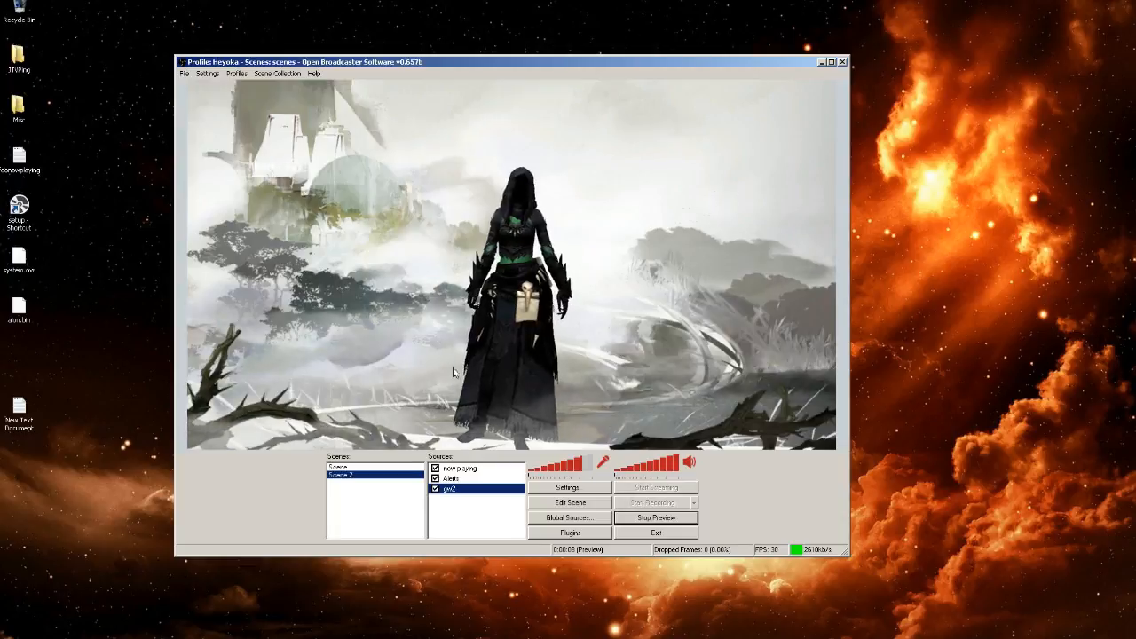
click(624, 516)
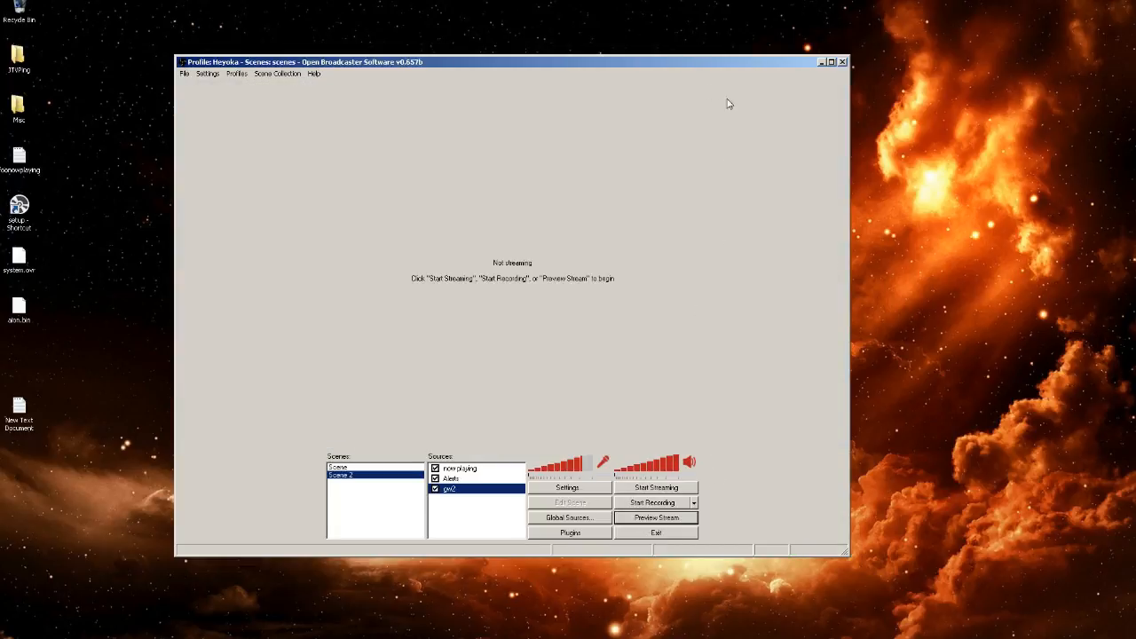
Shift the OBS window aside, log out of Guild Wars 2 from character selection, and return to OBS
drag(618, 68, 755, 70)
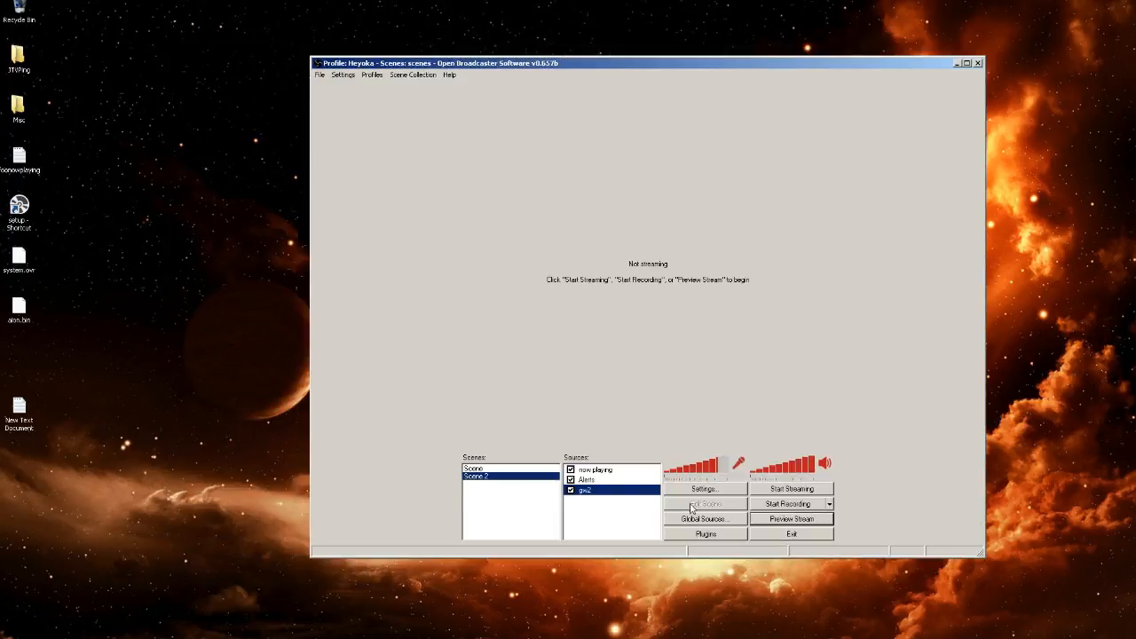
mouse_move(521, 629)
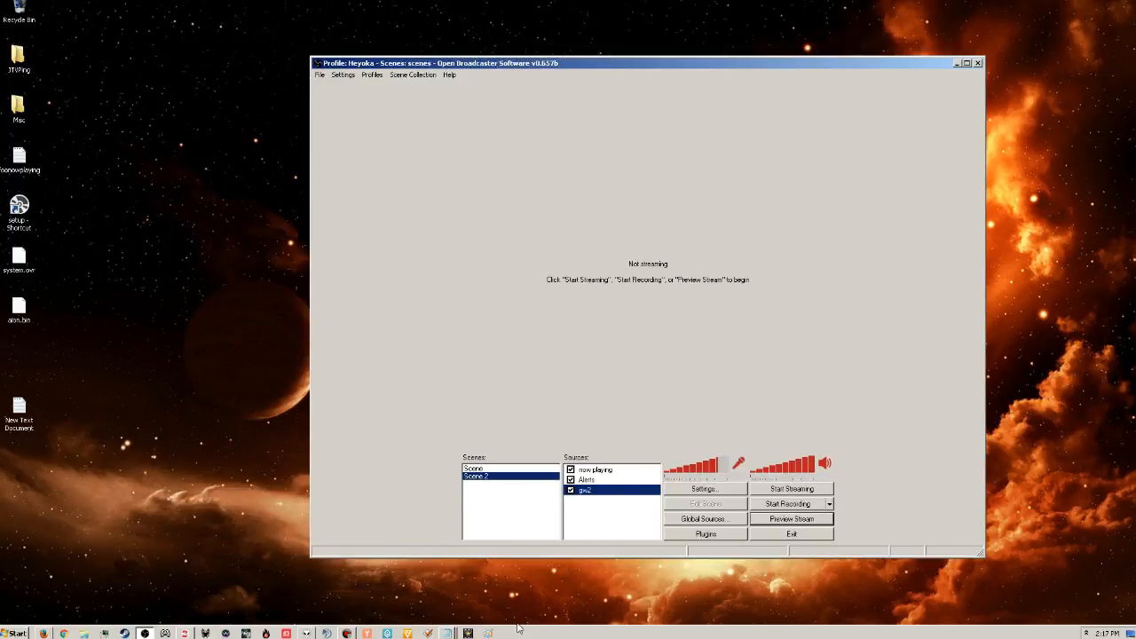
click(187, 632)
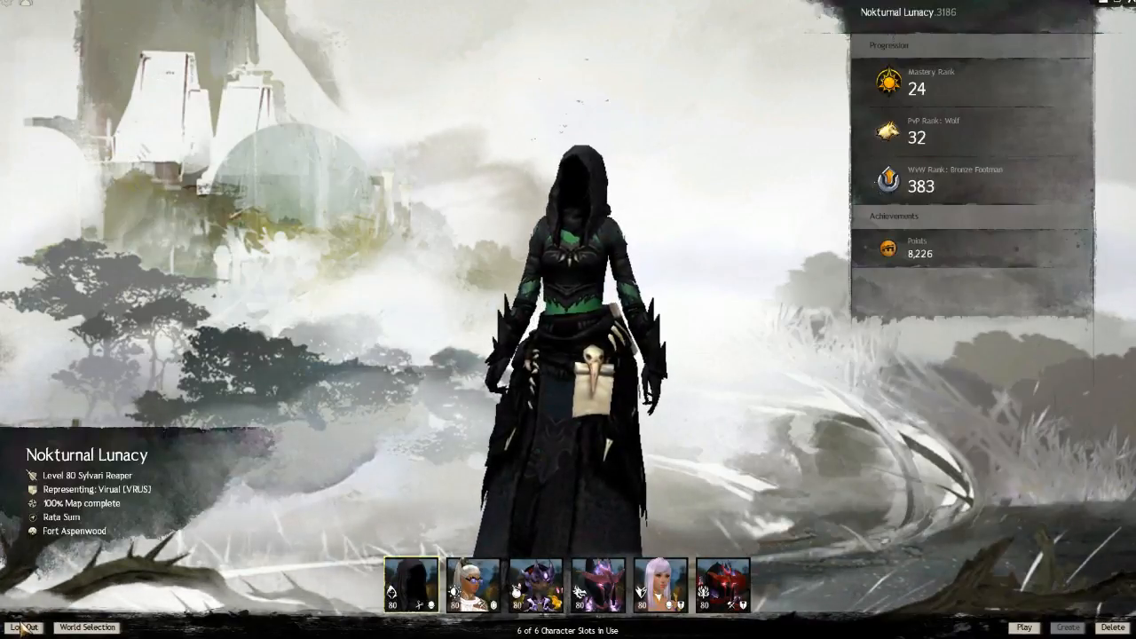
key(alt+Tab)
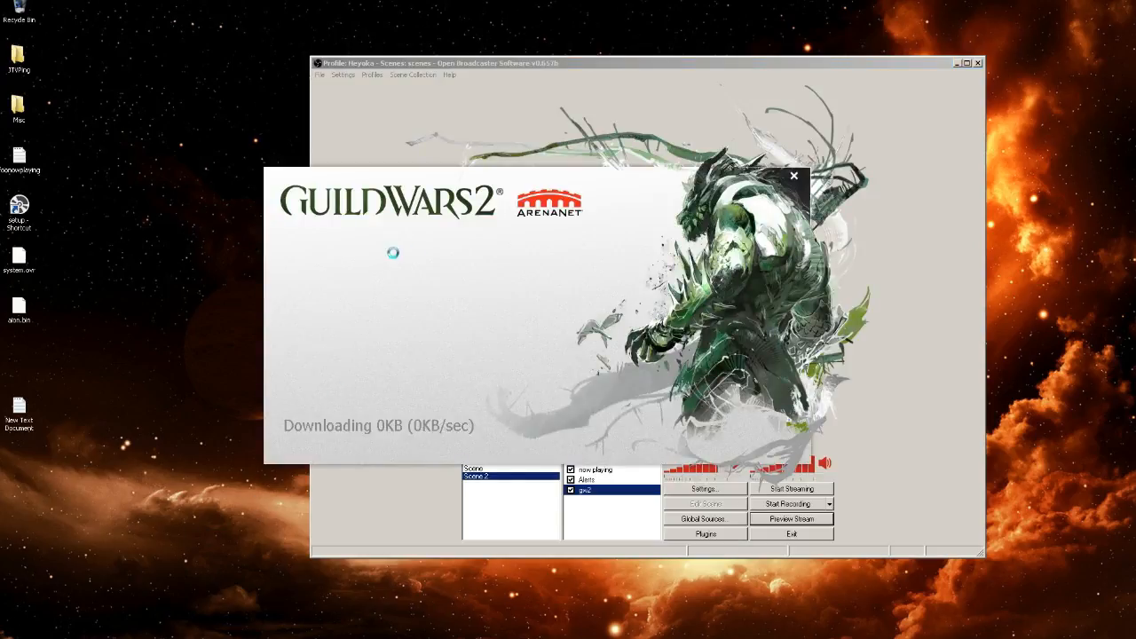
click(918, 173)
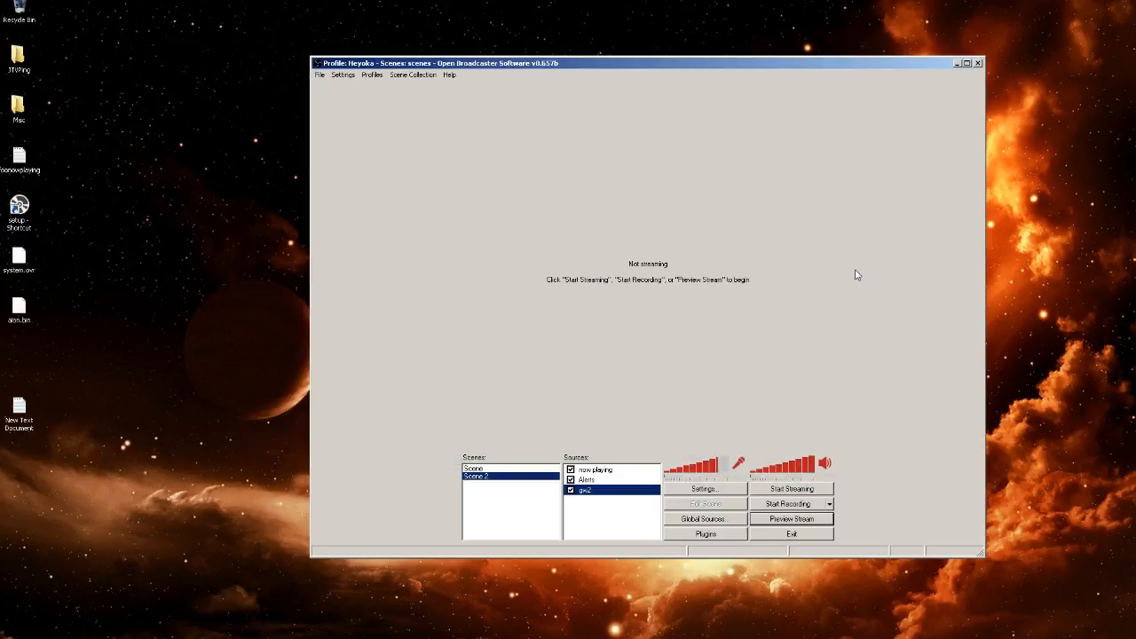
Add a Window Capture source under its default name, bringing up the Firefox window with the Foobar2000 wiki page as its target
right_click(602, 520)
click(617, 522)
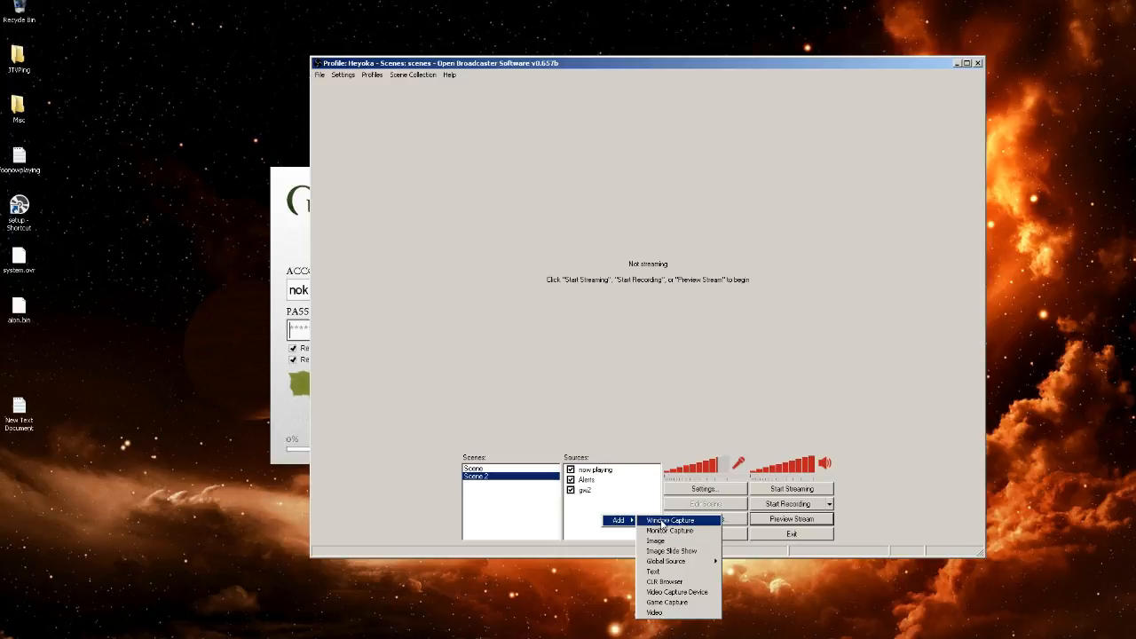
click(662, 522)
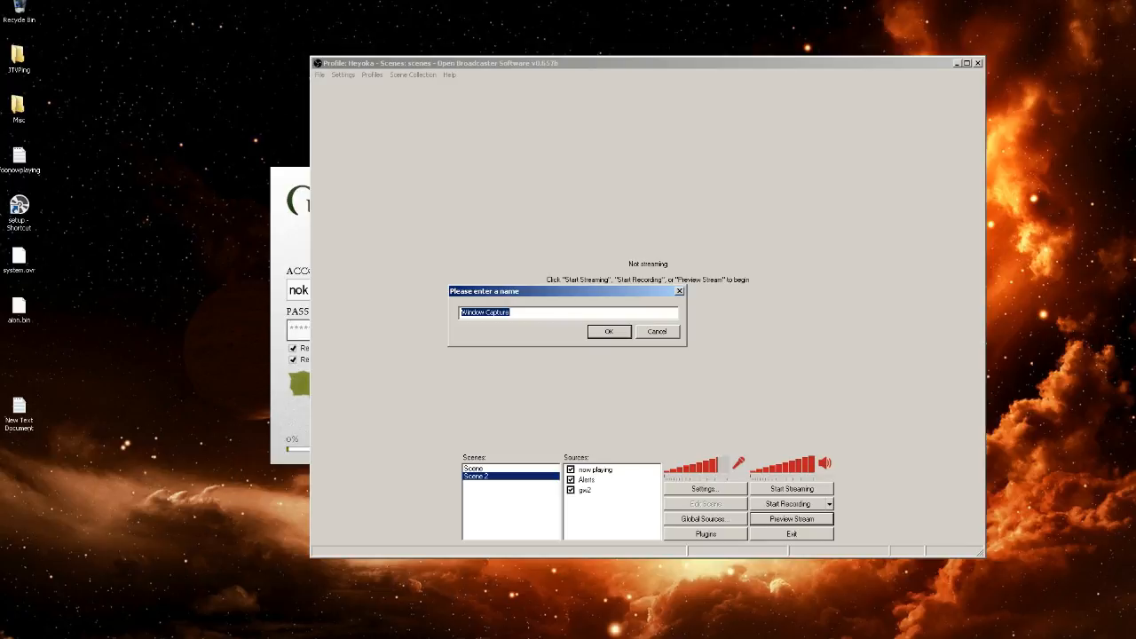
click(48, 633)
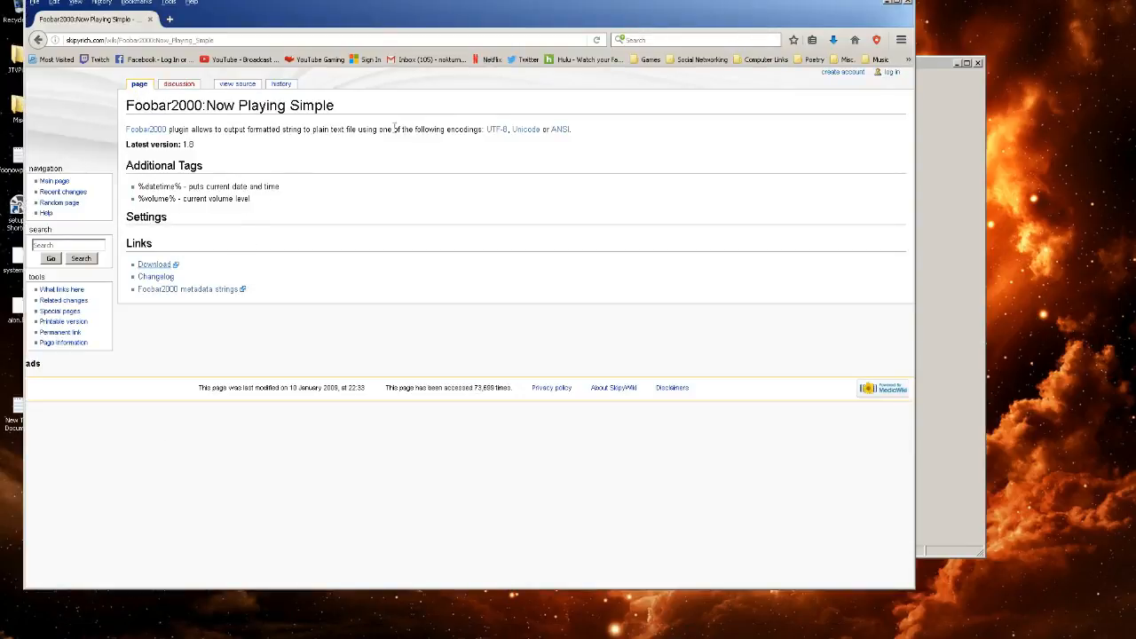
click(952, 236)
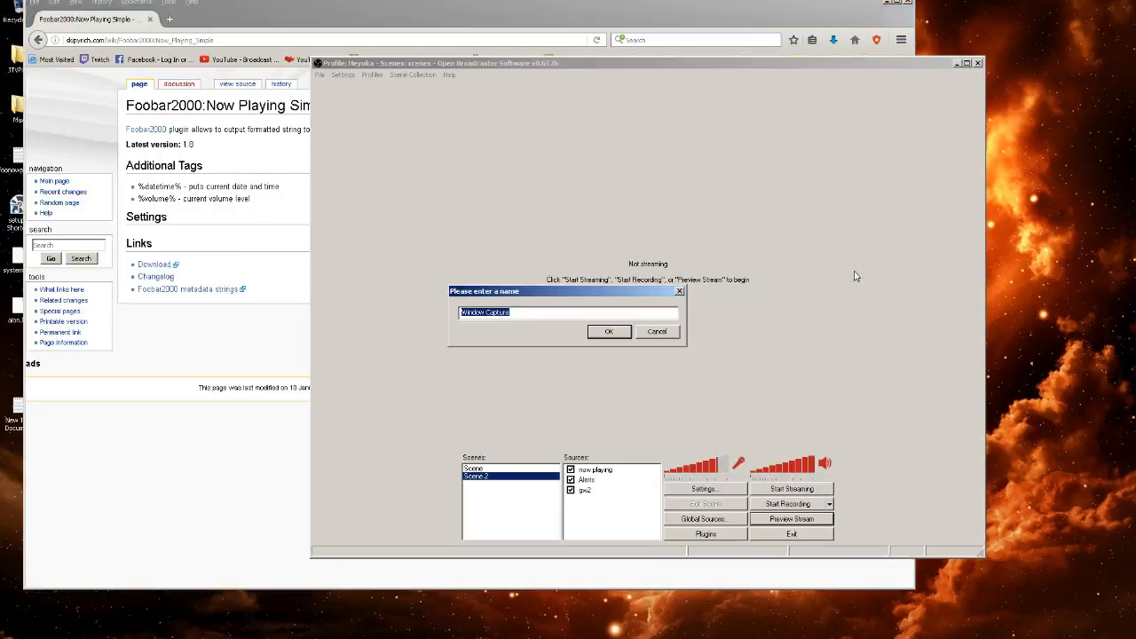
click(603, 334)
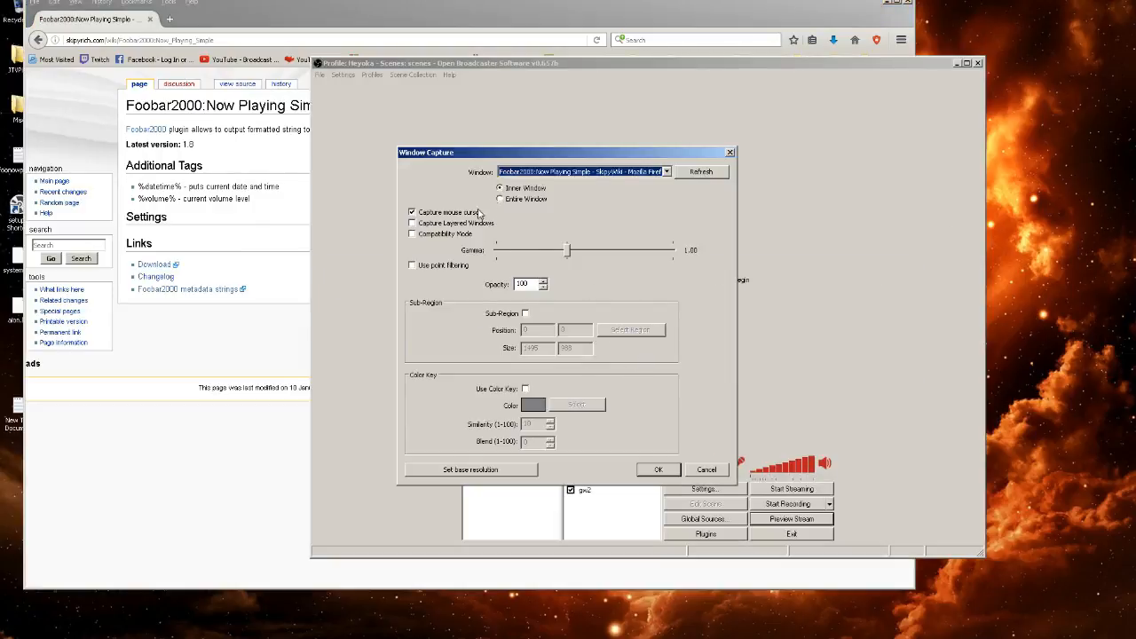
Limit the window capture to a sub-region around the wiki page's content, about 603 by 435 at position 150, 166, and accept the source
click(525, 315)
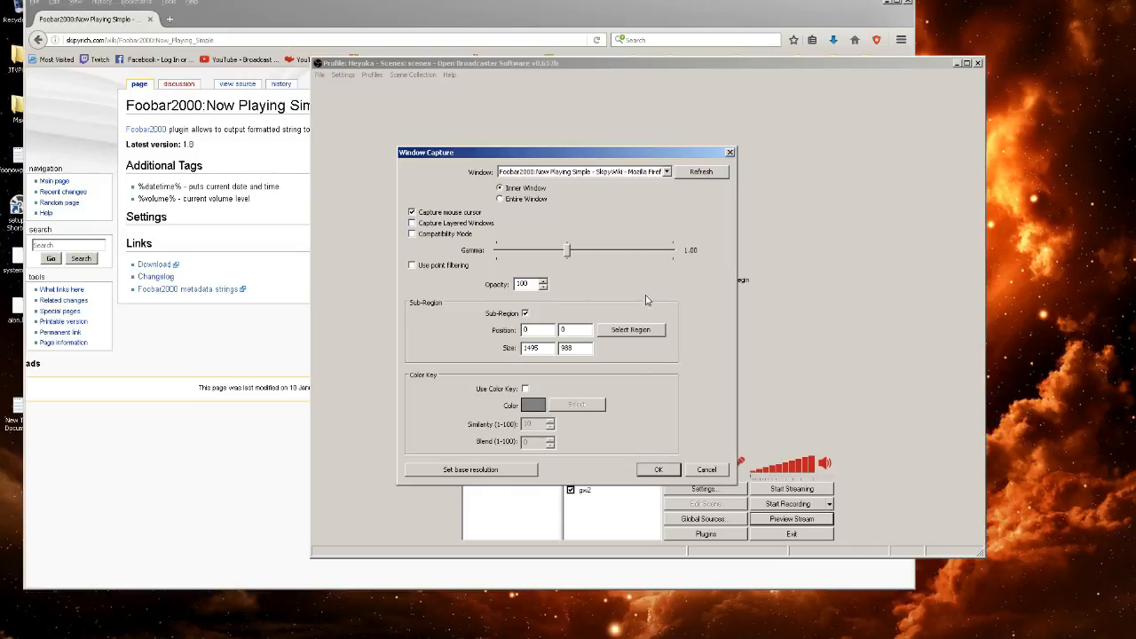
click(645, 335)
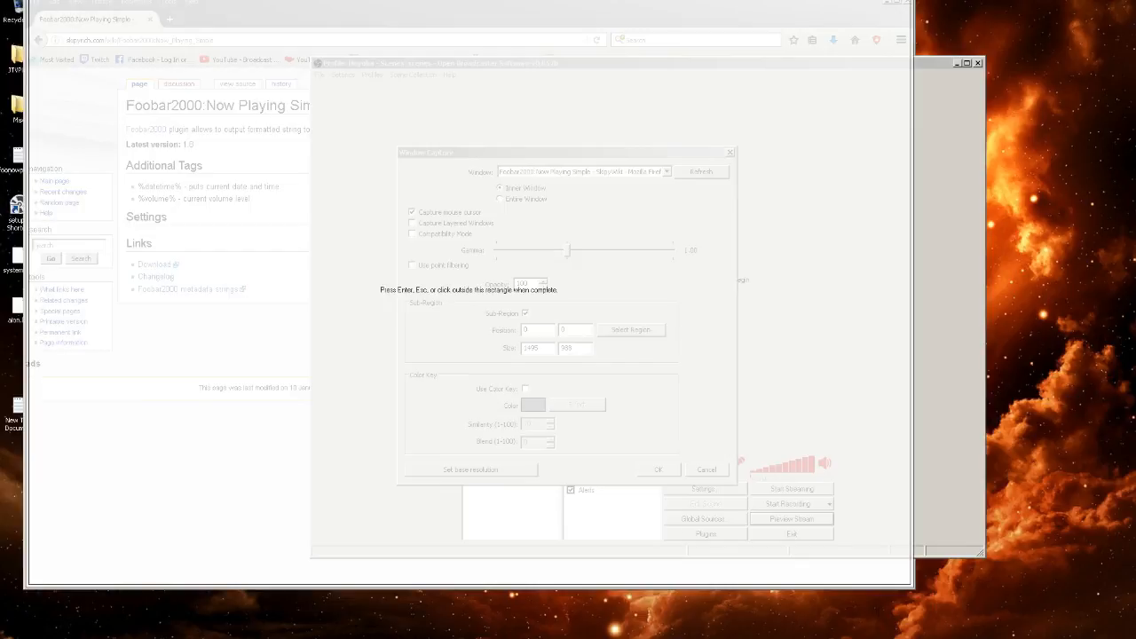
drag(69, 3, 98, 83)
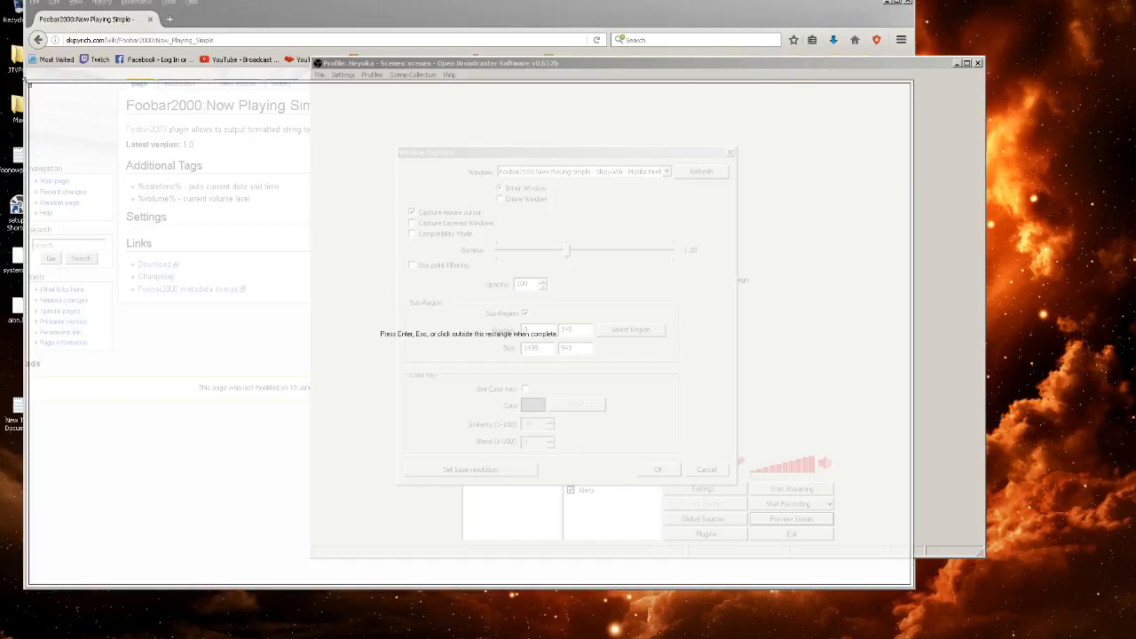
drag(28, 81, 115, 93)
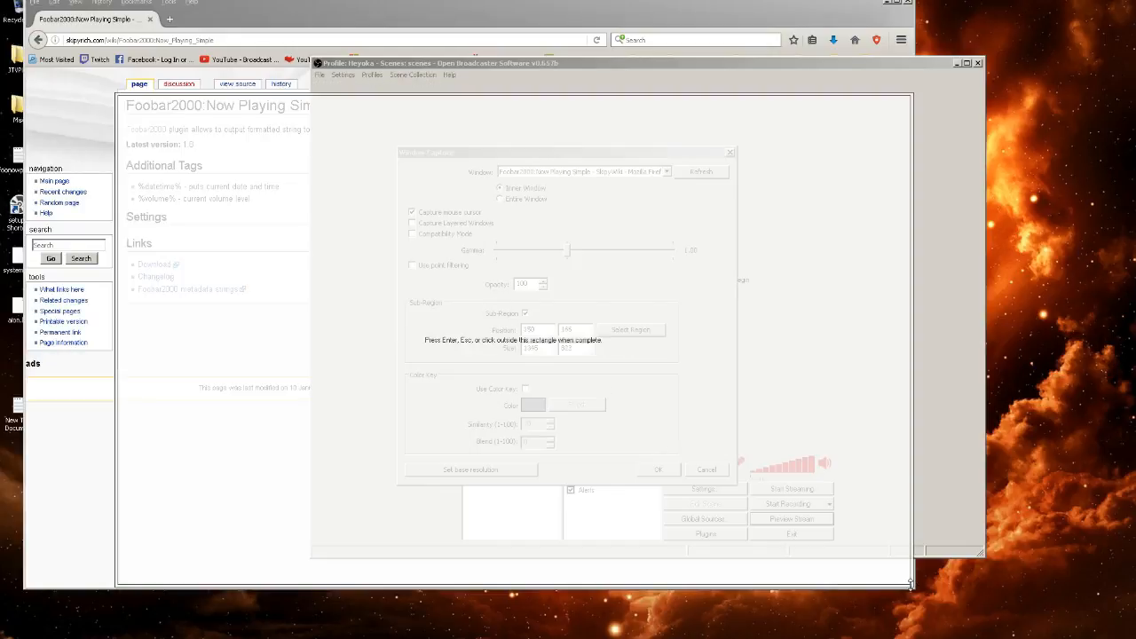
drag(910, 582, 471, 352)
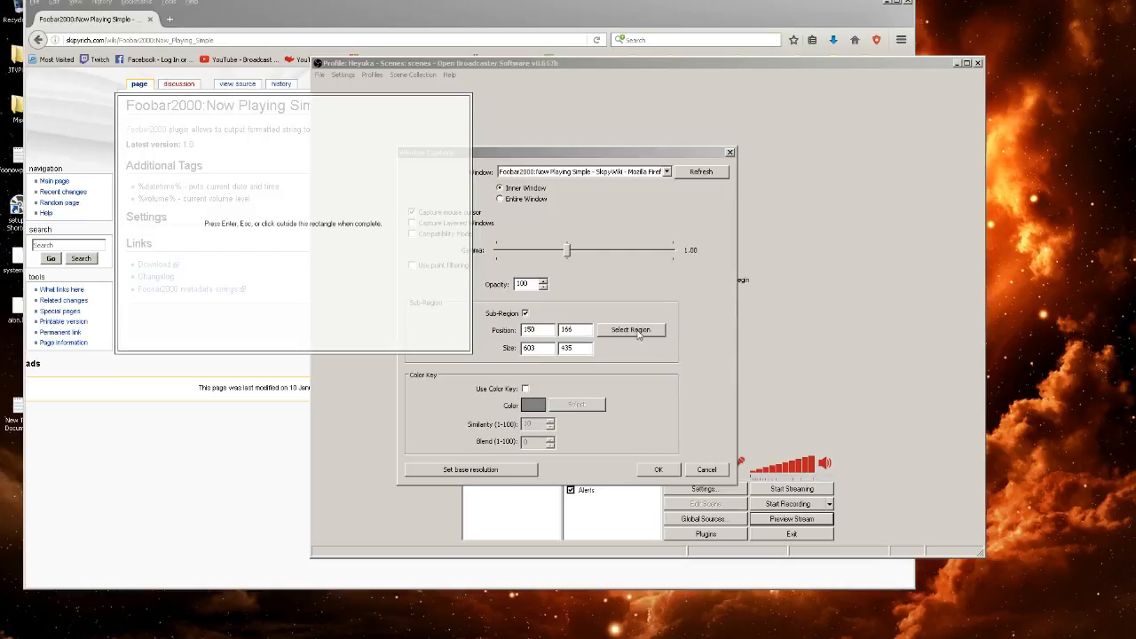
click(659, 473)
click(659, 471)
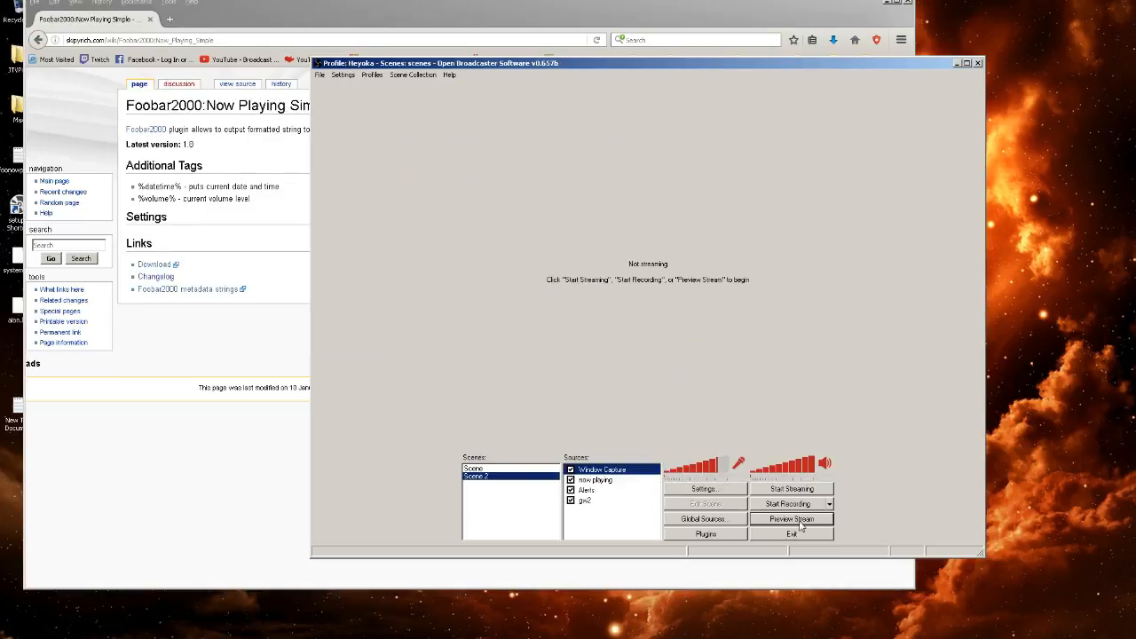
Move the OBS window clear of the captured wiki page, preview the stream with the window capture, and stop the preview
drag(603, 63, 803, 64)
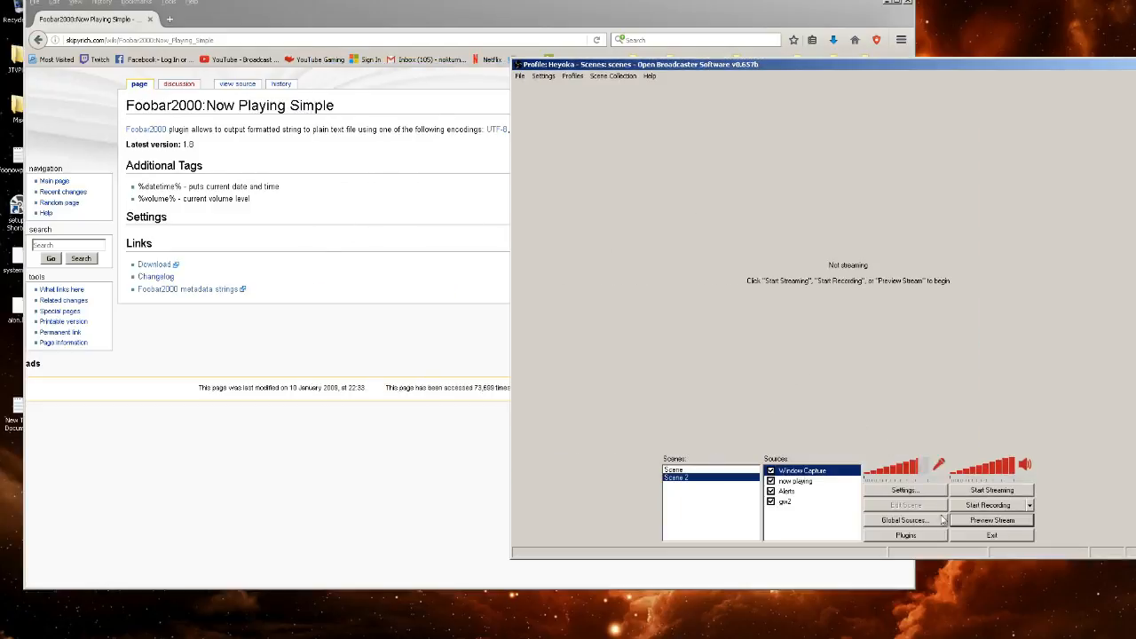
click(992, 521)
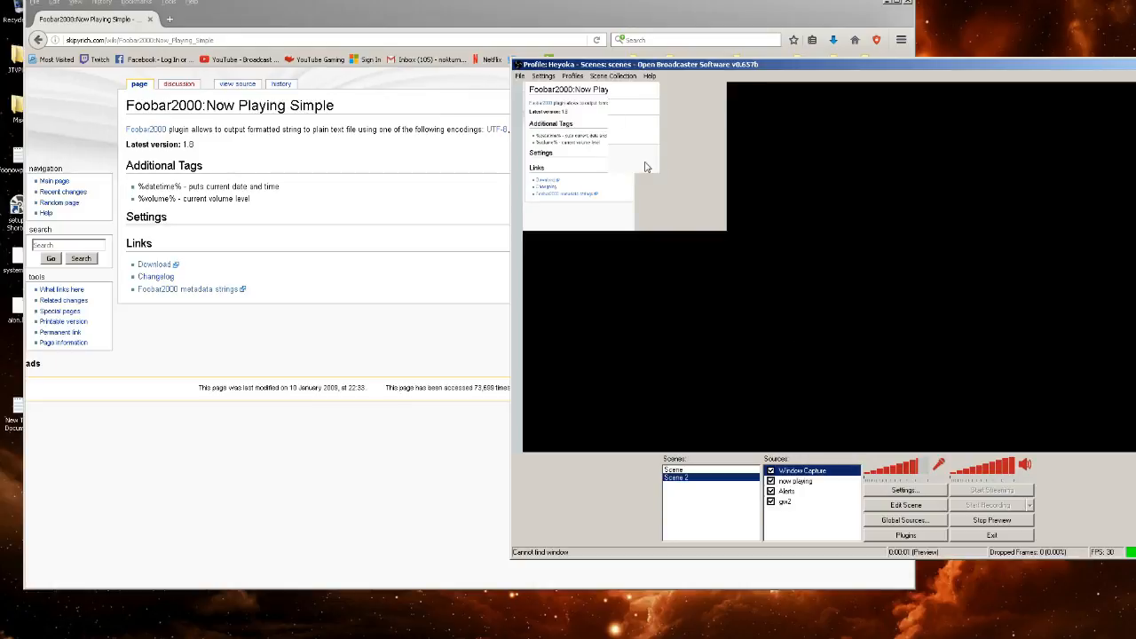
click(972, 524)
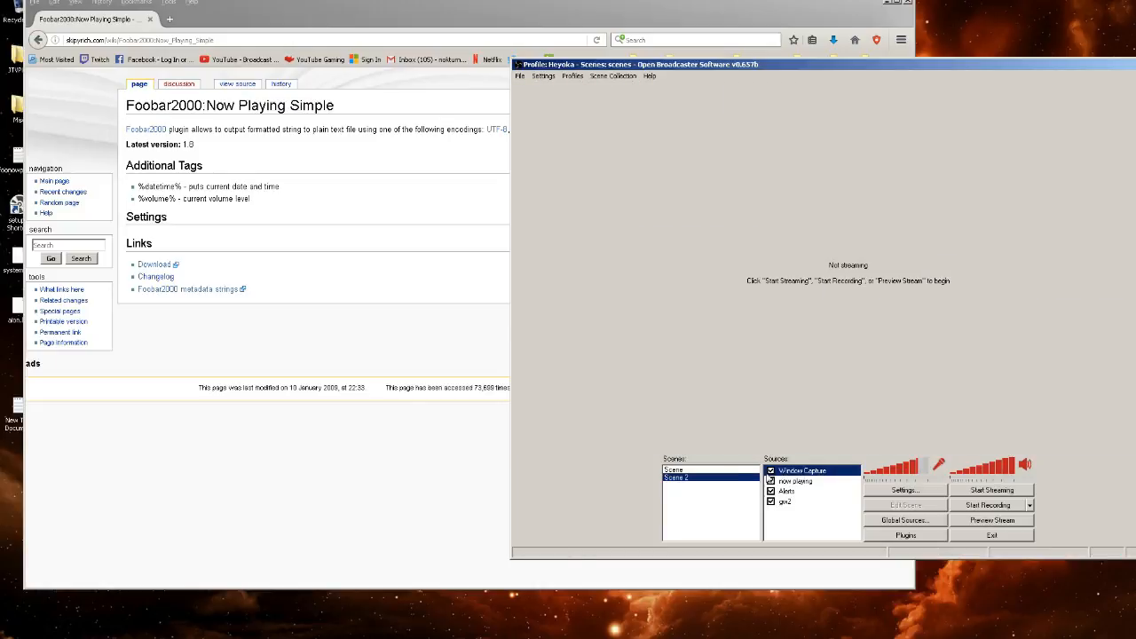
Move the OBS window back toward the middle of the desktop and close the Firefox window
click(358, 454)
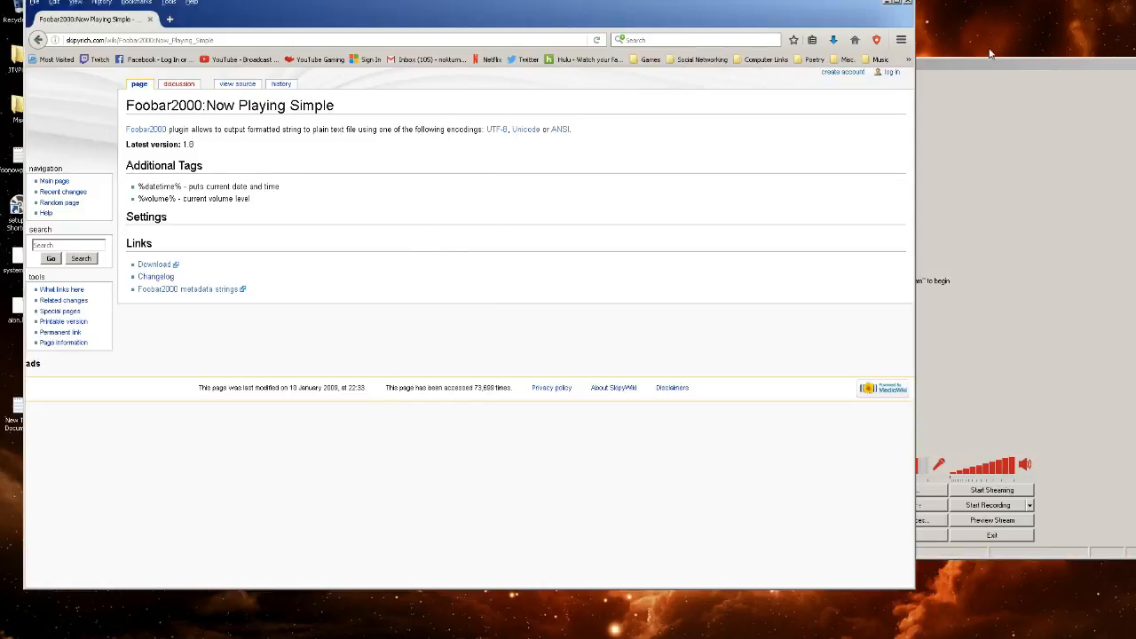
click(970, 71)
drag(970, 71, 767, 68)
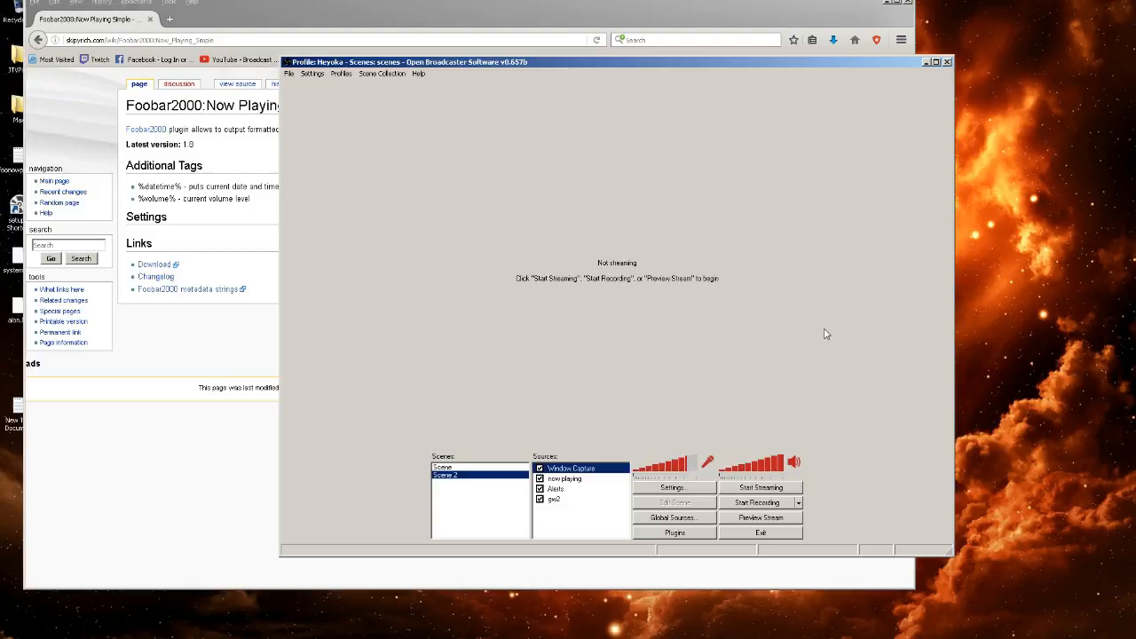
click(733, 10)
click(908, 3)
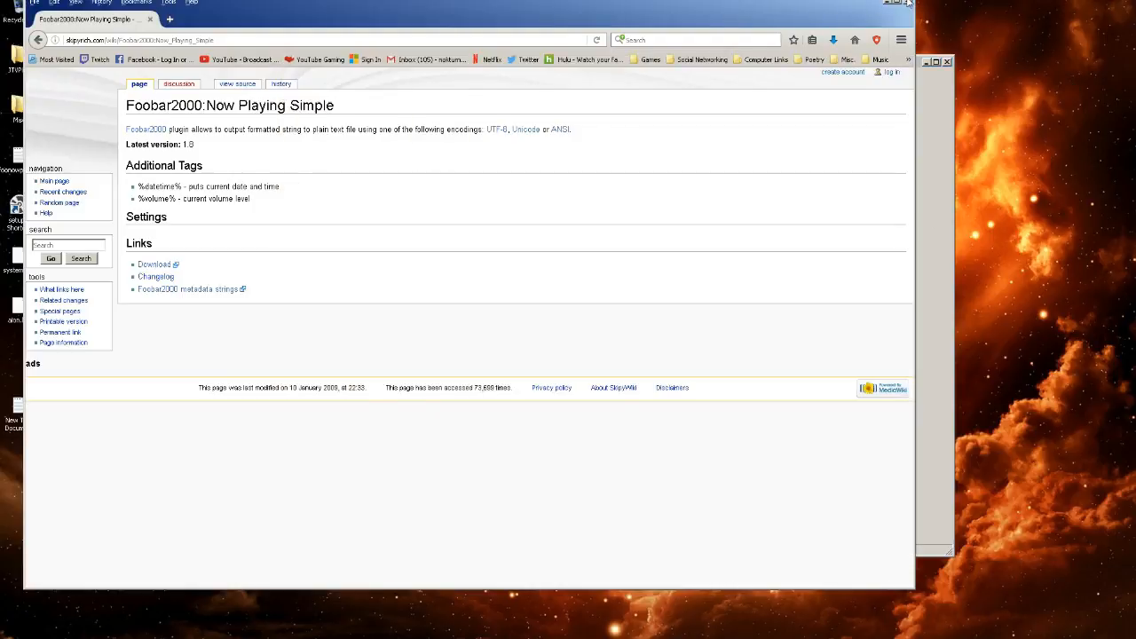